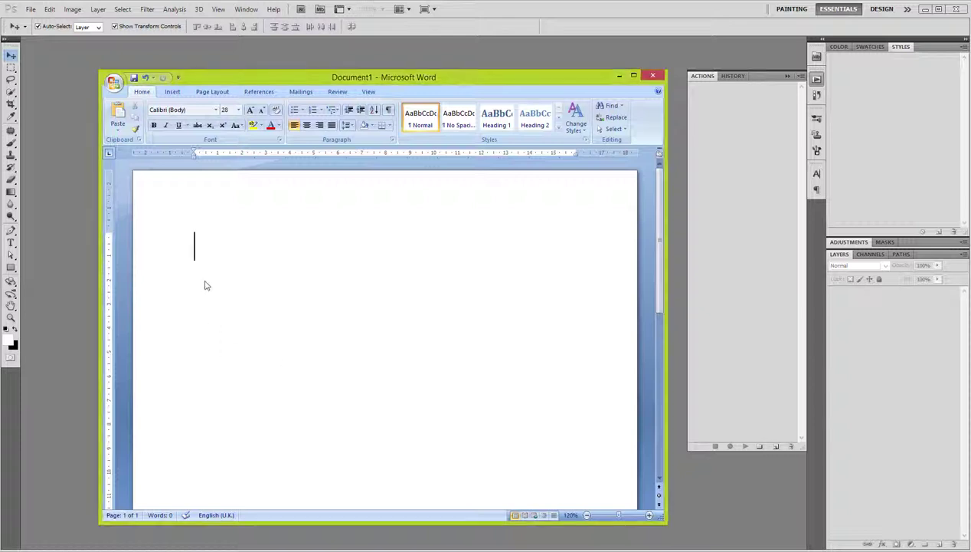
Write the intro about combining HDR Legendary Ultra Colourful with the Neon Streak Action Kit, then select it all
text(reetings, in this tut)
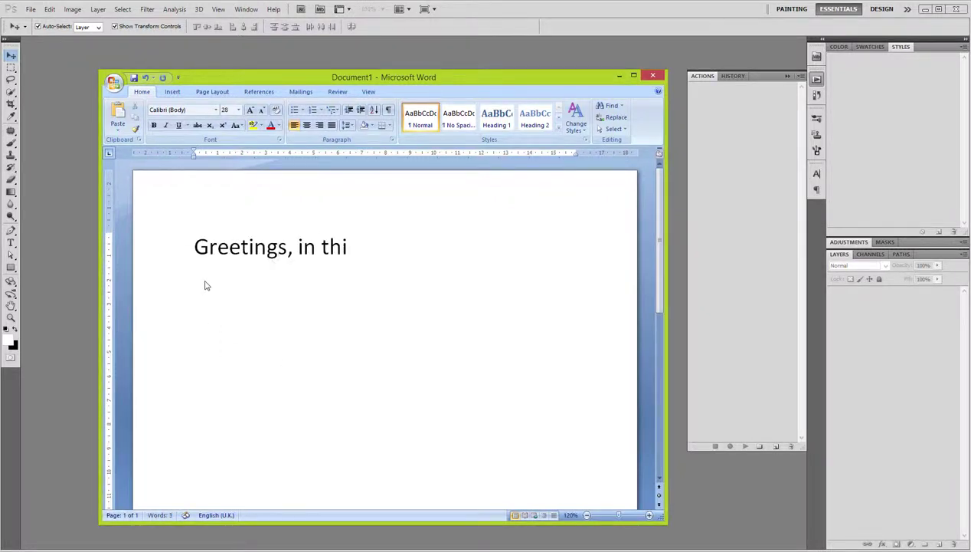
text(orial, I will)
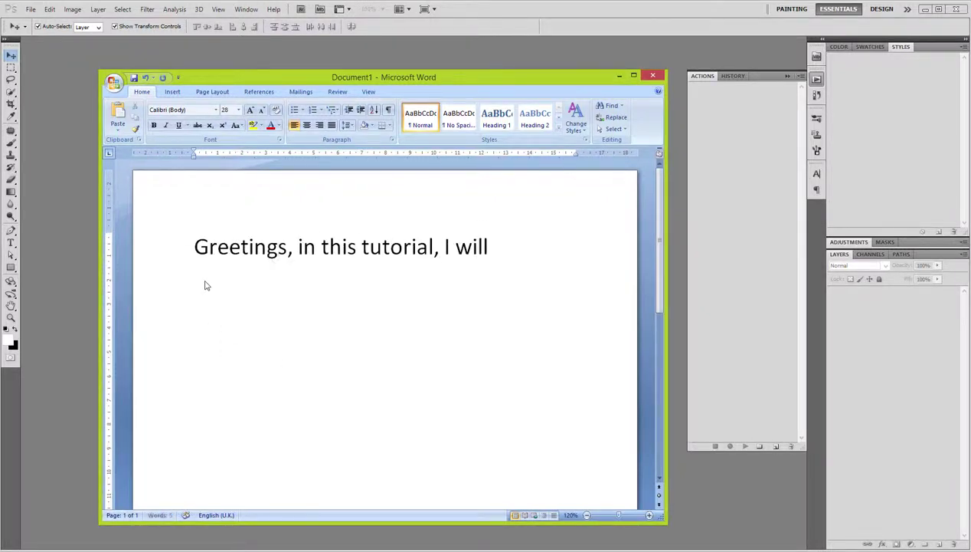
text( show you how to use ")
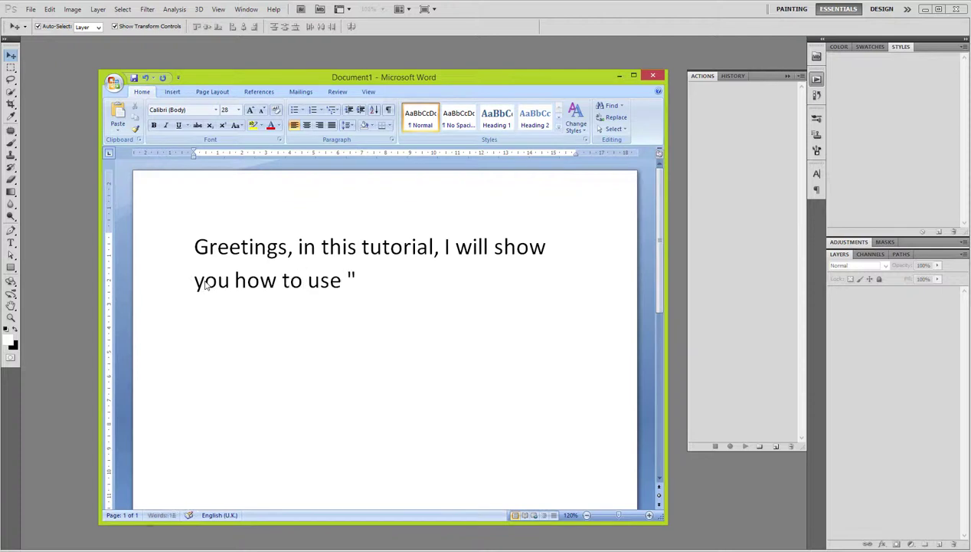
text(HDR Legendary Ult)
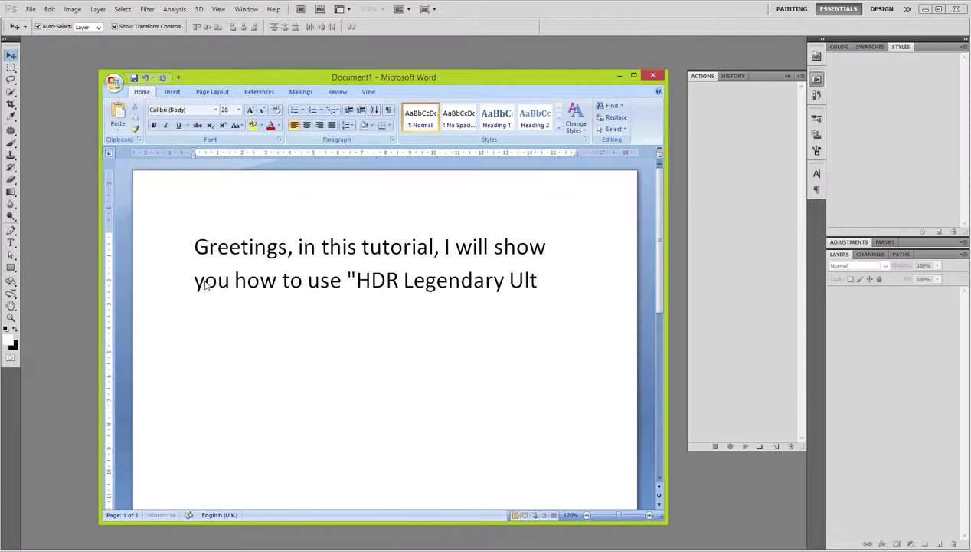
text(ra Colour)
key(BackSpace)
text(urful)
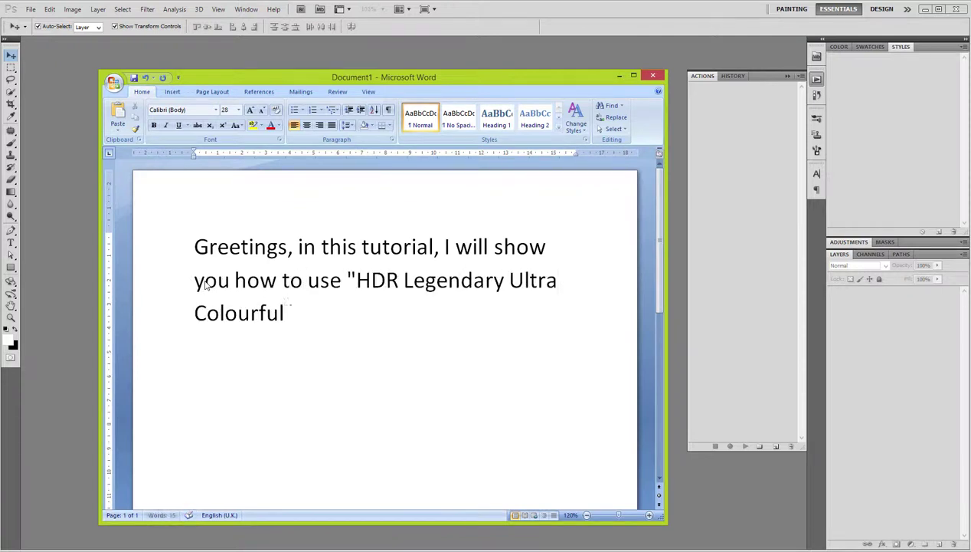
text(" and how to combine it w)
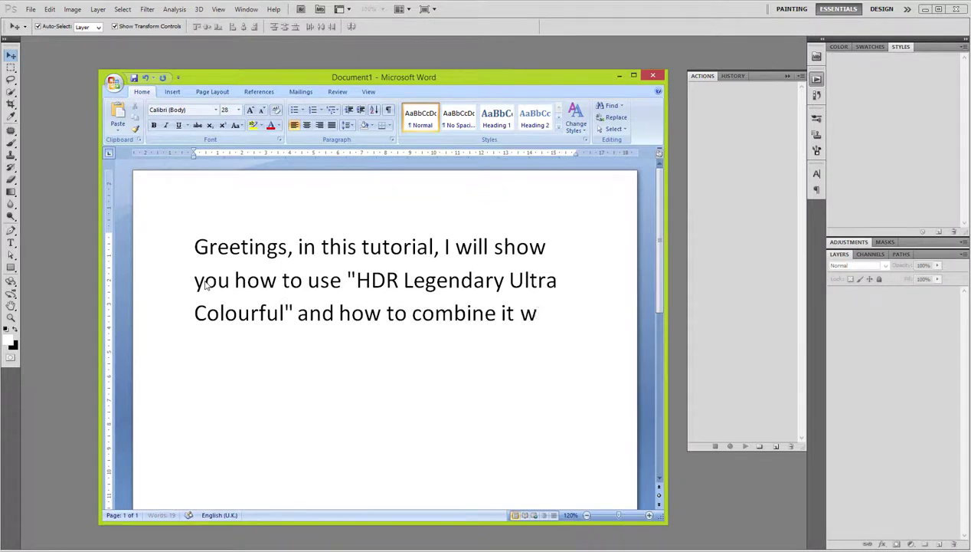
text(ith "Neon)
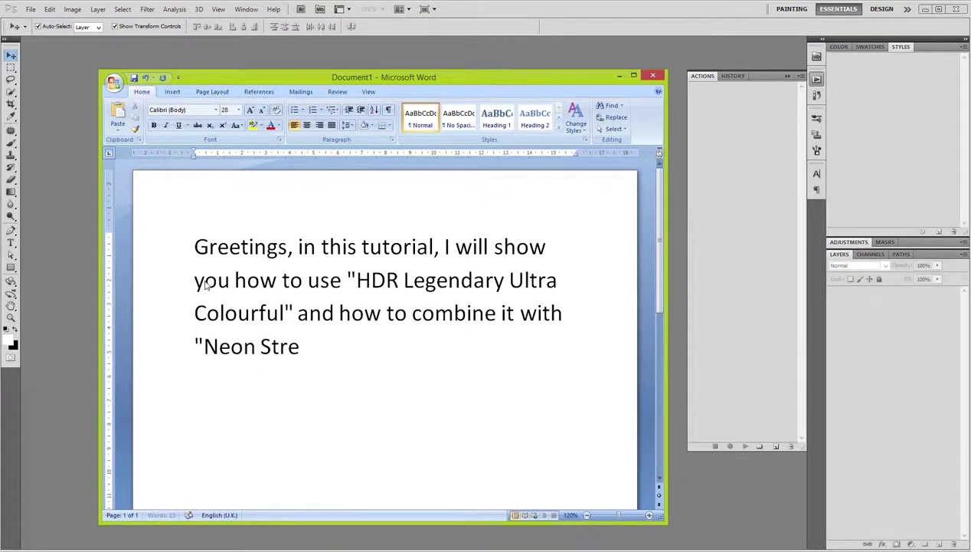
text( Streak Action Kit.)
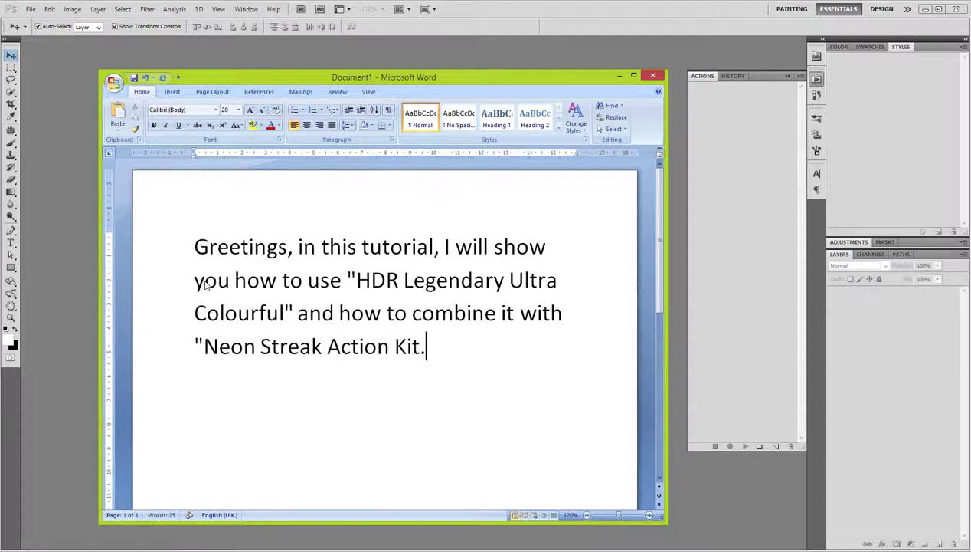
text(" With this)
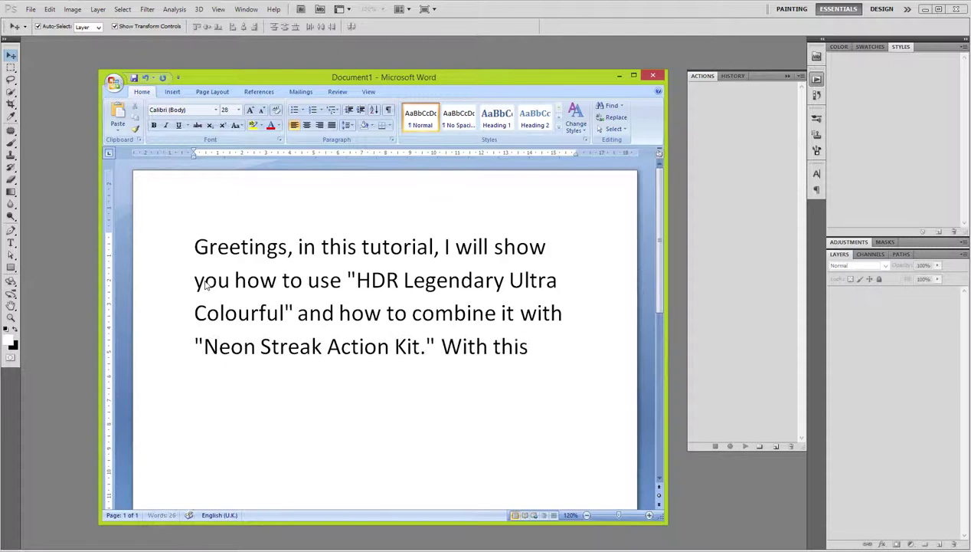
text( package, you)
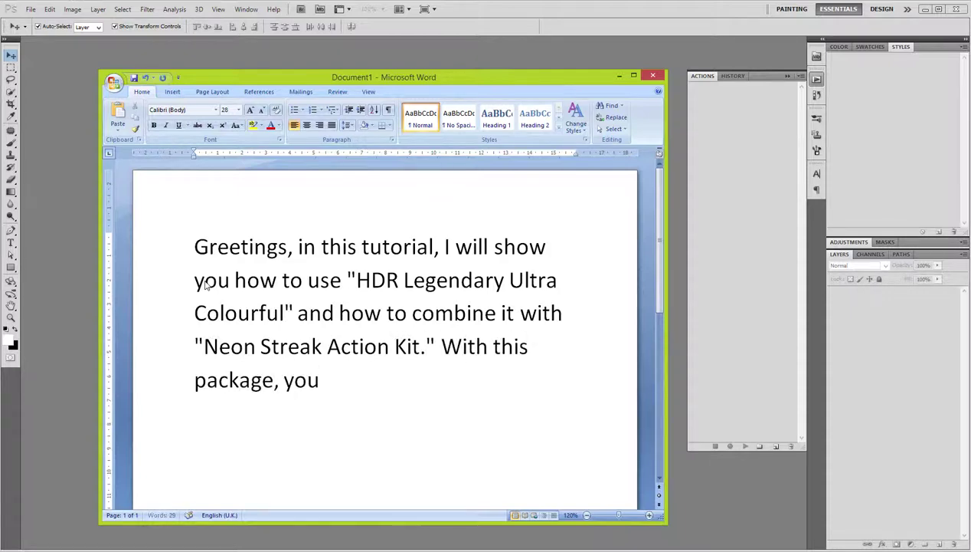
text( can strongly enhan)
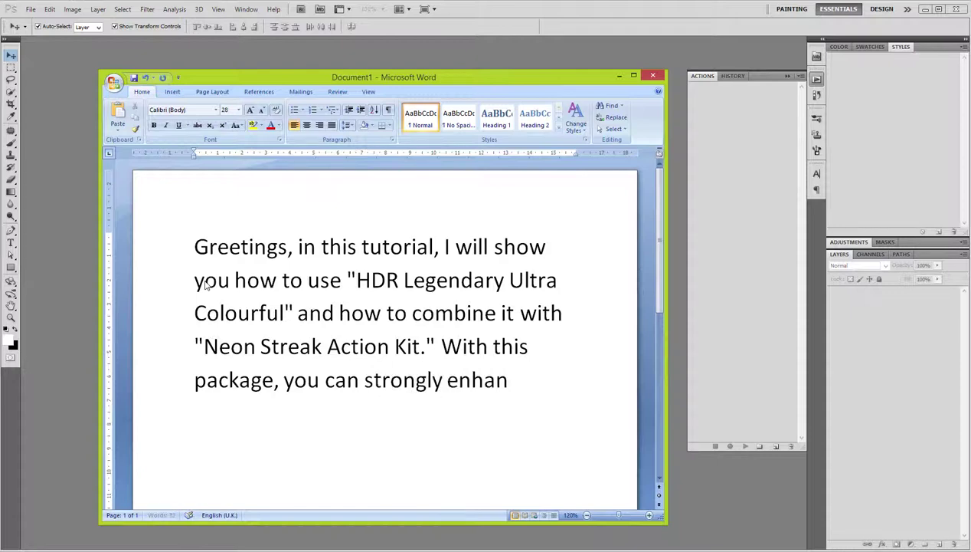
text(ce the quality of your)
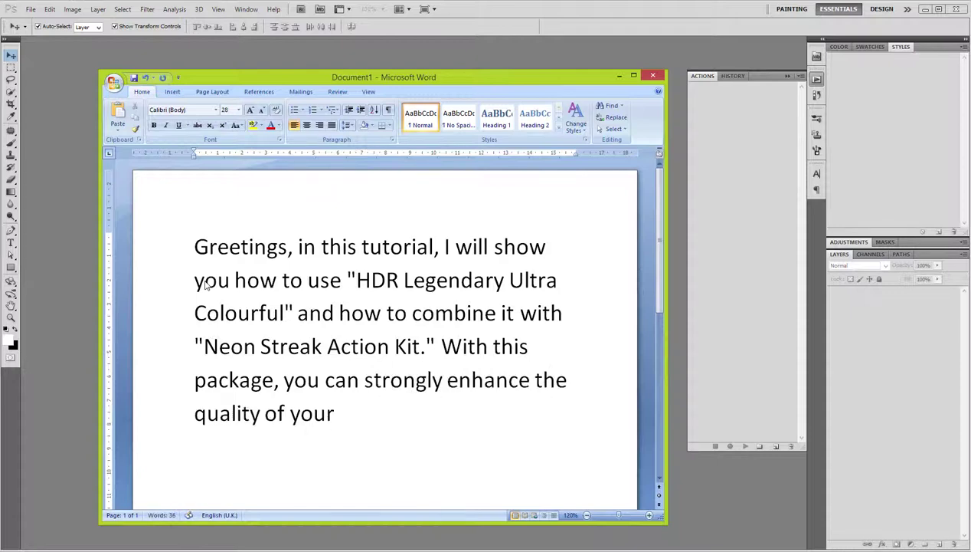
text( photos and br)
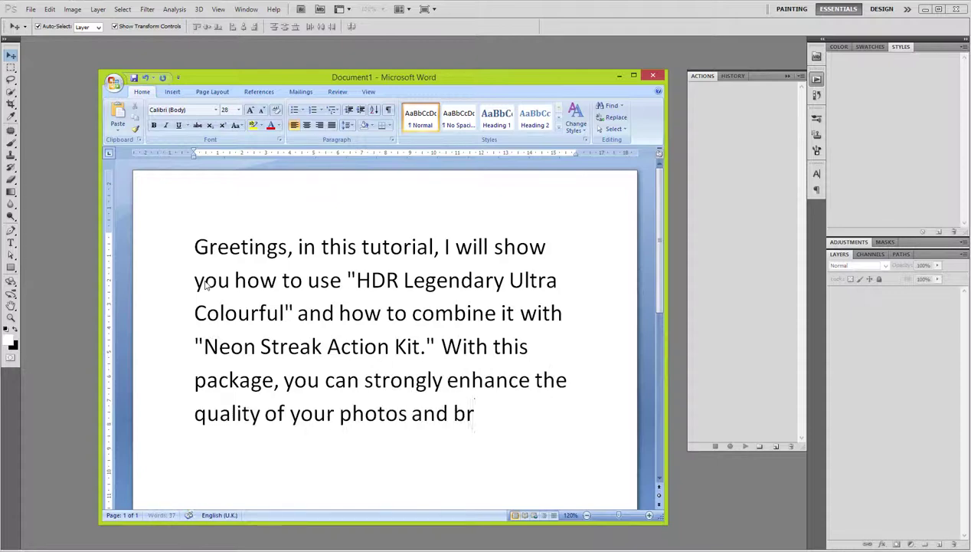
text(ing it to life.)
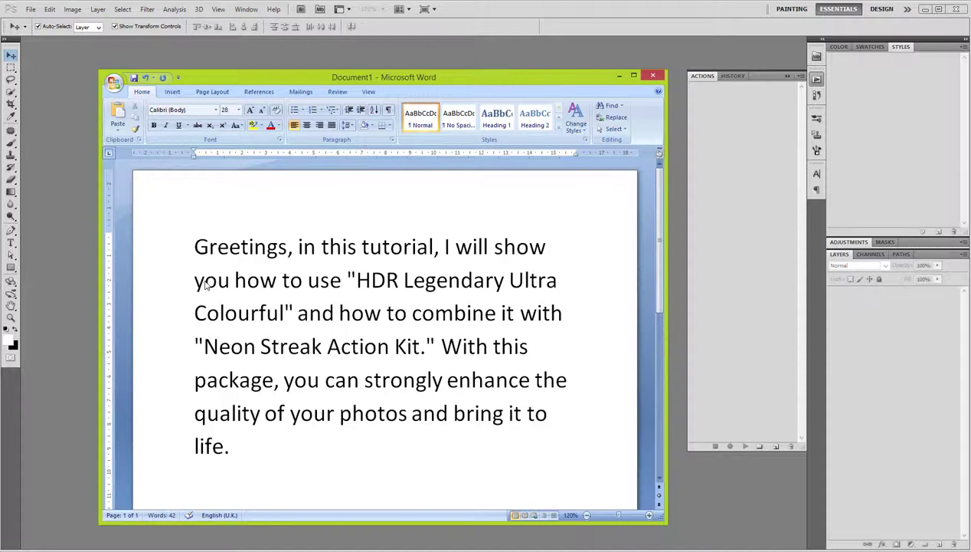
key(ctrl+a)
Type the Extended Version note, check the Extended Version folder, then add the 2-actions (CS3-CS4, CS5-CC) sentence
text(This tu)
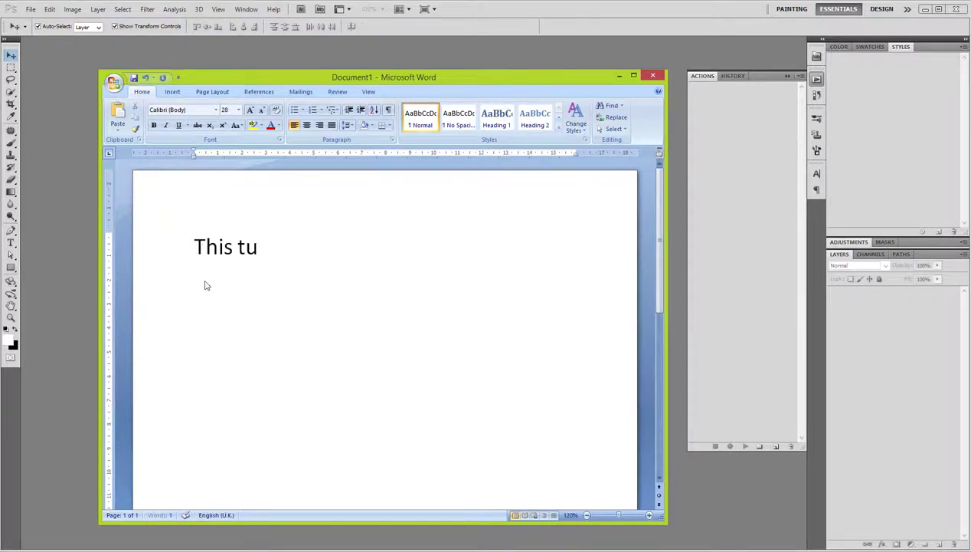
text(torial is for the Extended Vers)
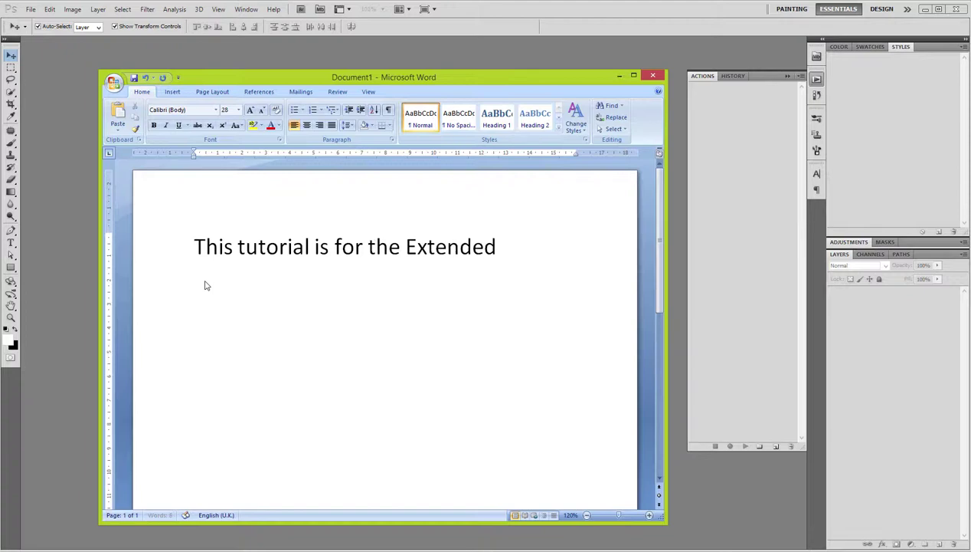
text(ion.)
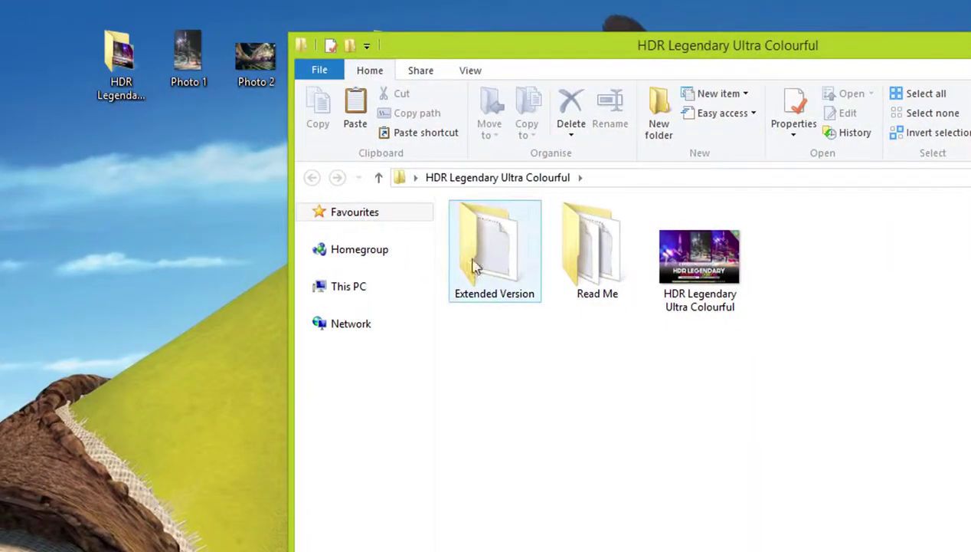
double_click(494, 263)
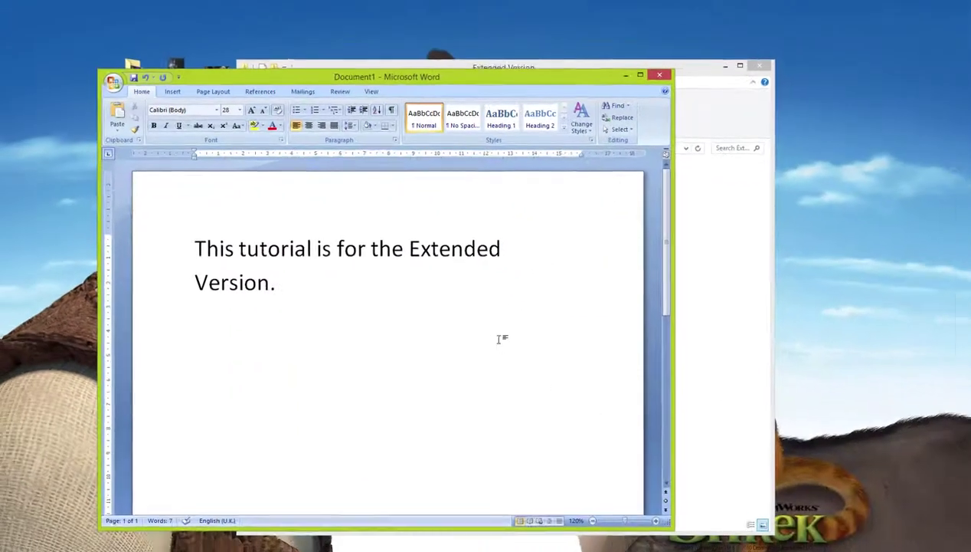
text(In the Ex)
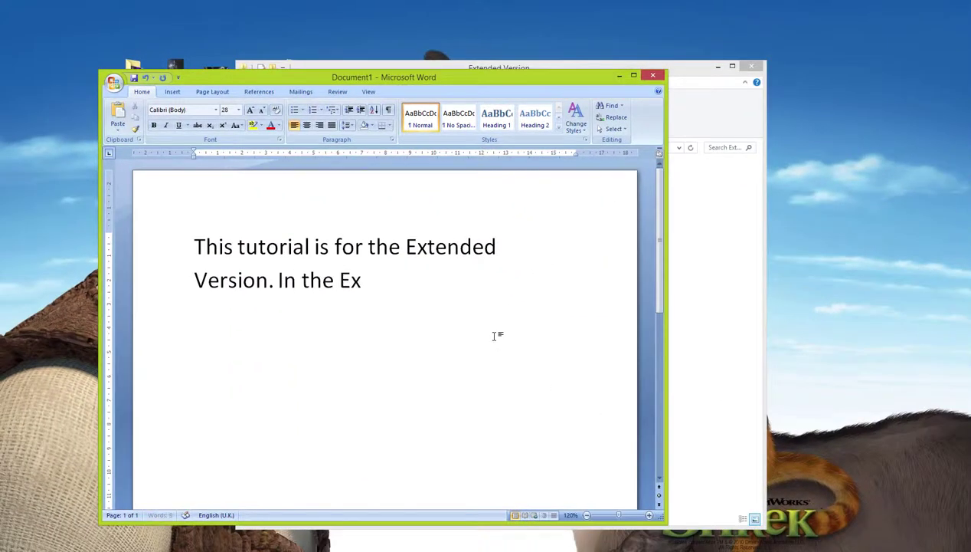
text(tended Version)
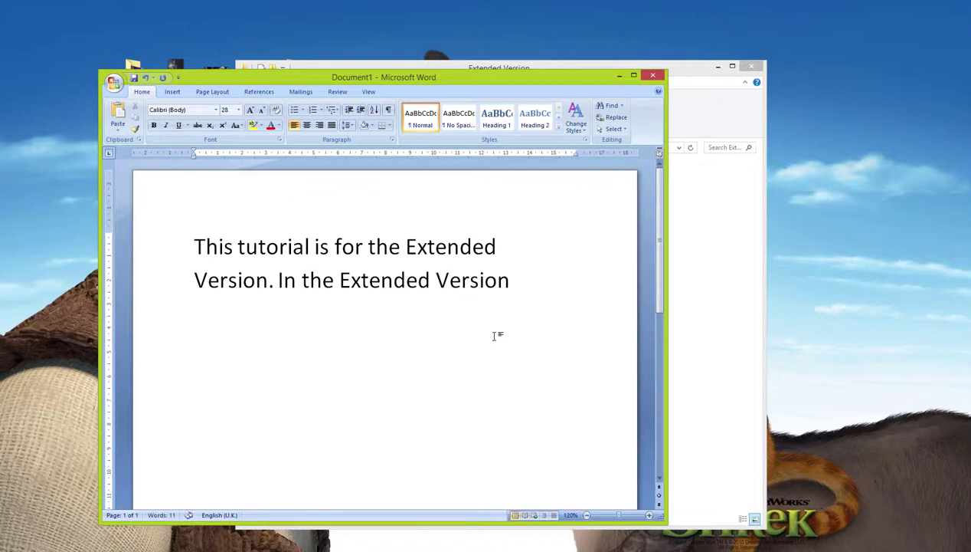
text( pack, you will find)
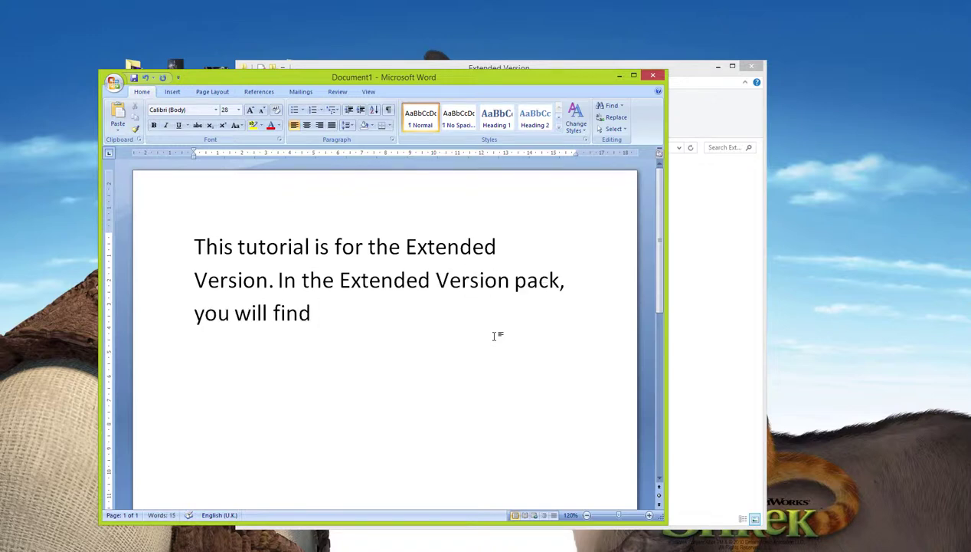
text( 2 actions )
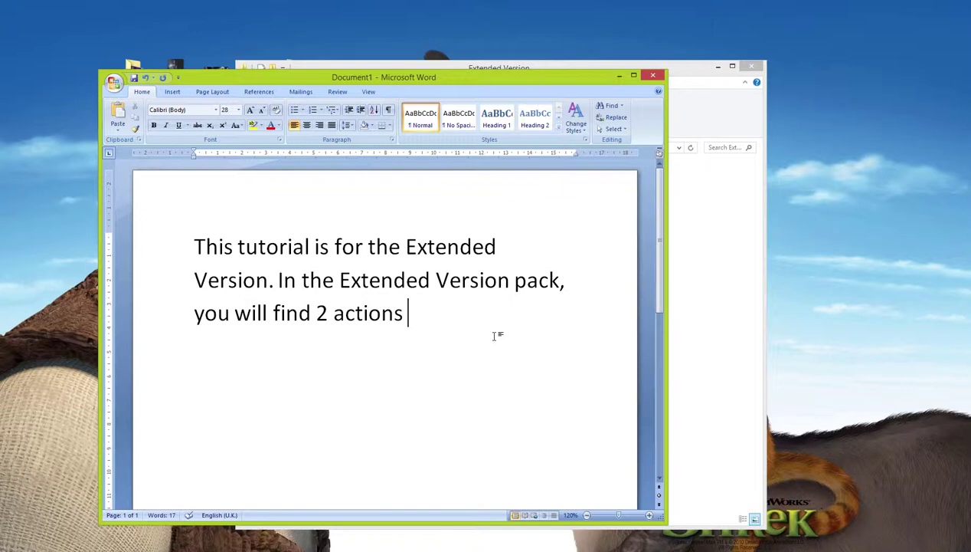
text(for CS3-)
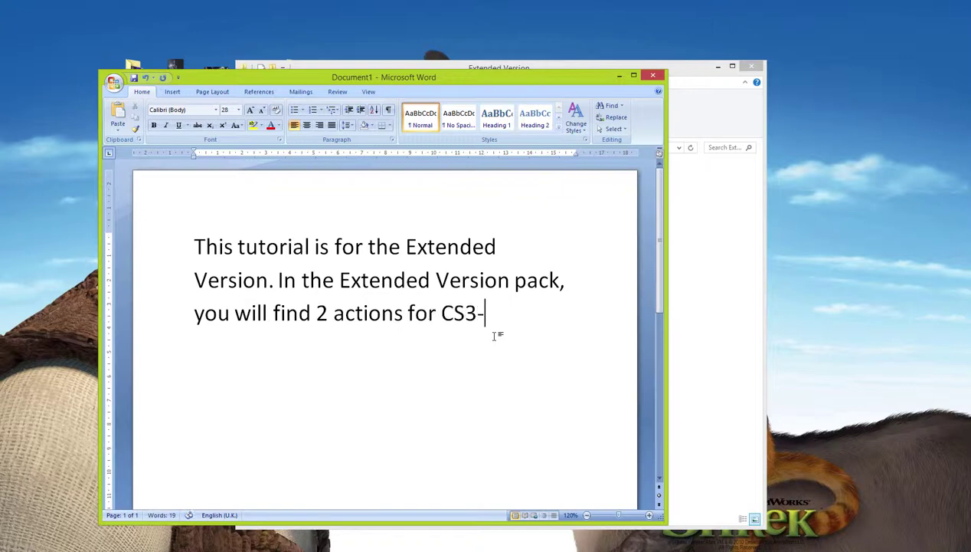
text(CS4 and CS5-CC)
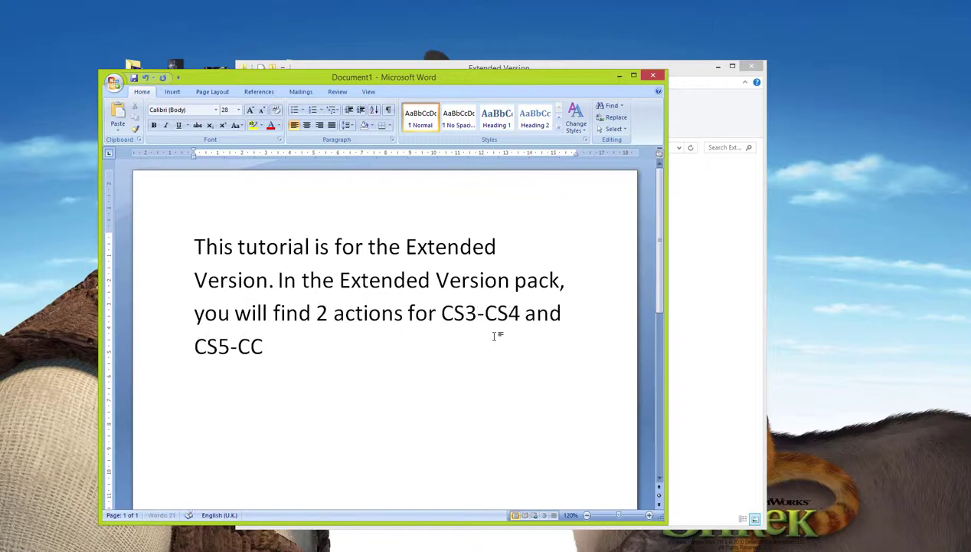
Replace the Word note with 'To load the action, simply double-click it. It will automatically open inside Photoshop'
key(ctrl+a)
text(T)
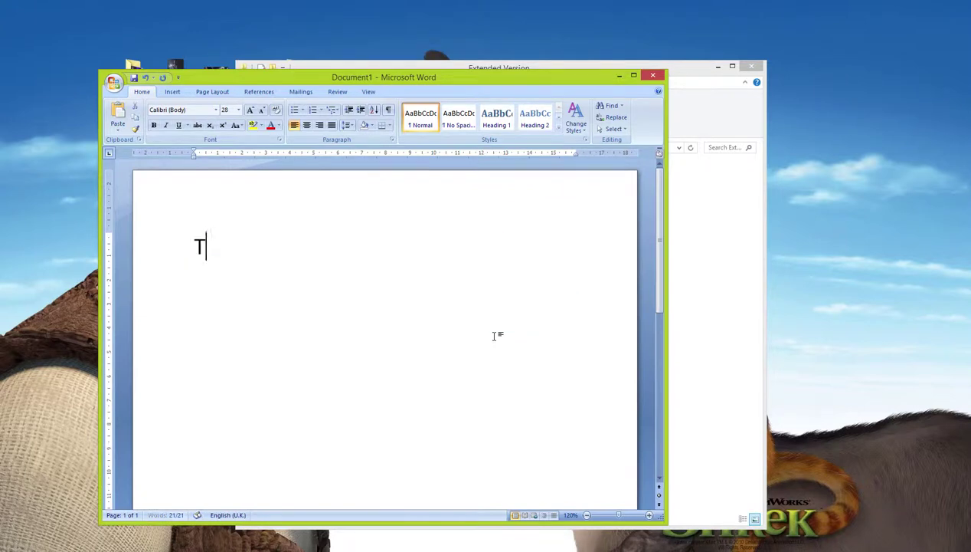
text(o load any)
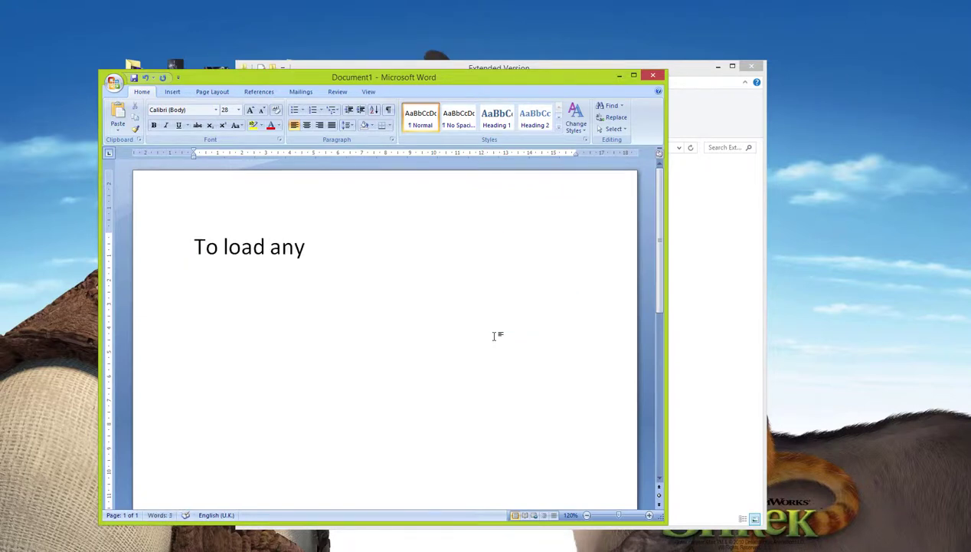
key(BackSpace)
key(BackSpace)
key(BackSpace)
text(the action, simply)
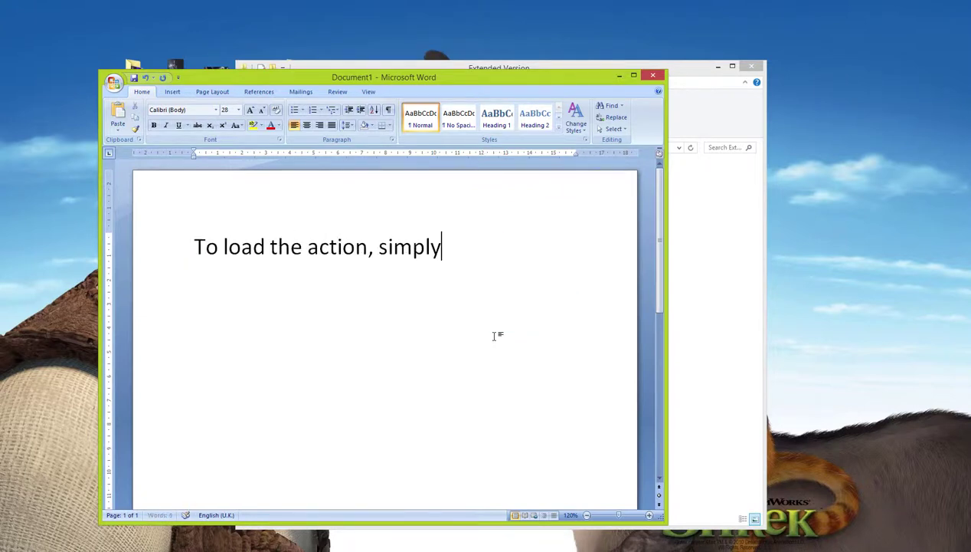
text( double-click it. )
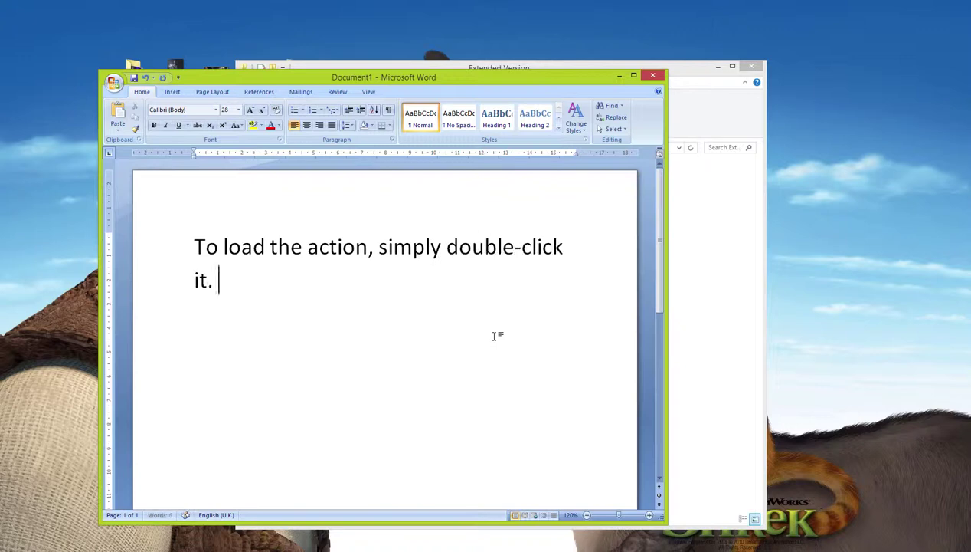
text(It will automatically ope)
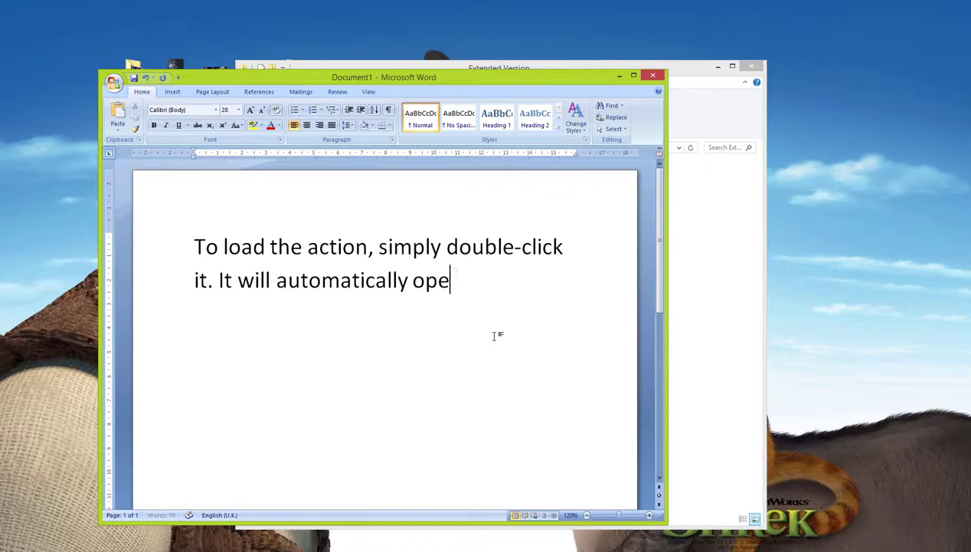
text(n inside Photoshop)
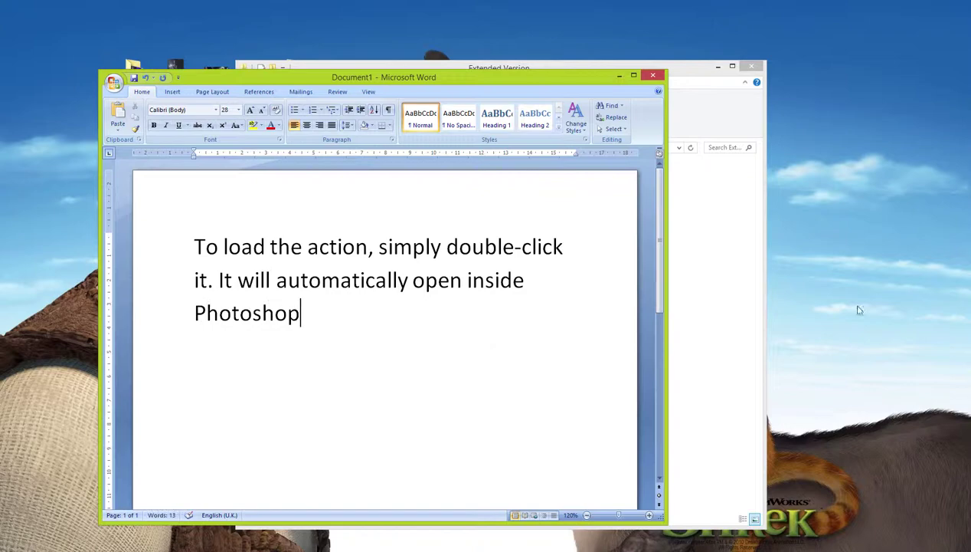
Load the HDR Legendary Ultra Colourful .atn file from the CS5-CC Action folder into Photoshop
click(741, 336)
double_click(417, 193)
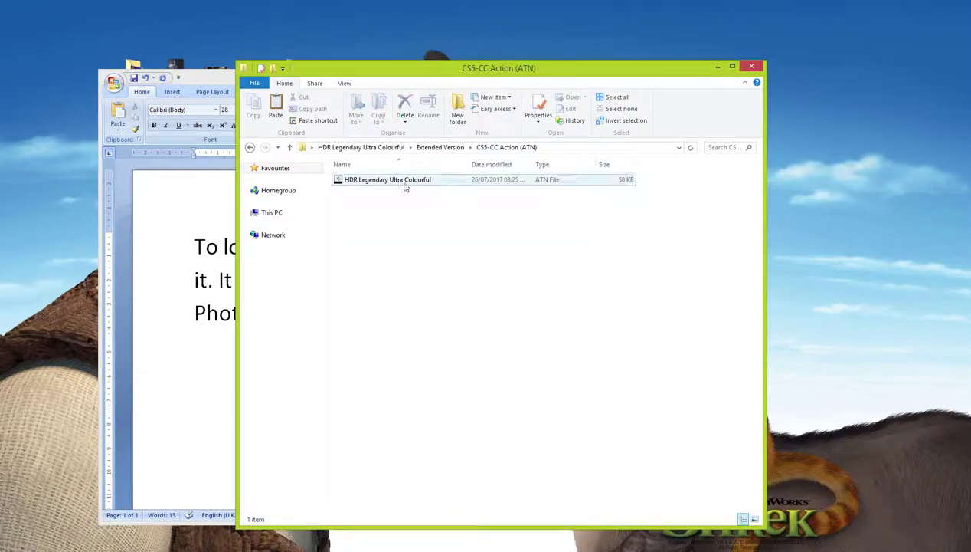
double_click(405, 187)
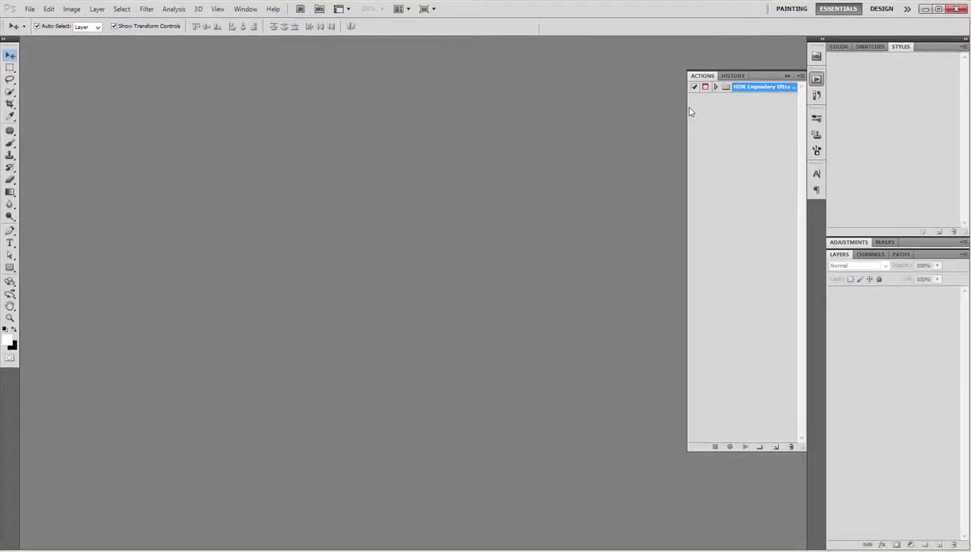
Expand the HDR Legendary Ultra Colourful action set and change the Word note to 'Open your photo inside Photoshop'
click(625, 22)
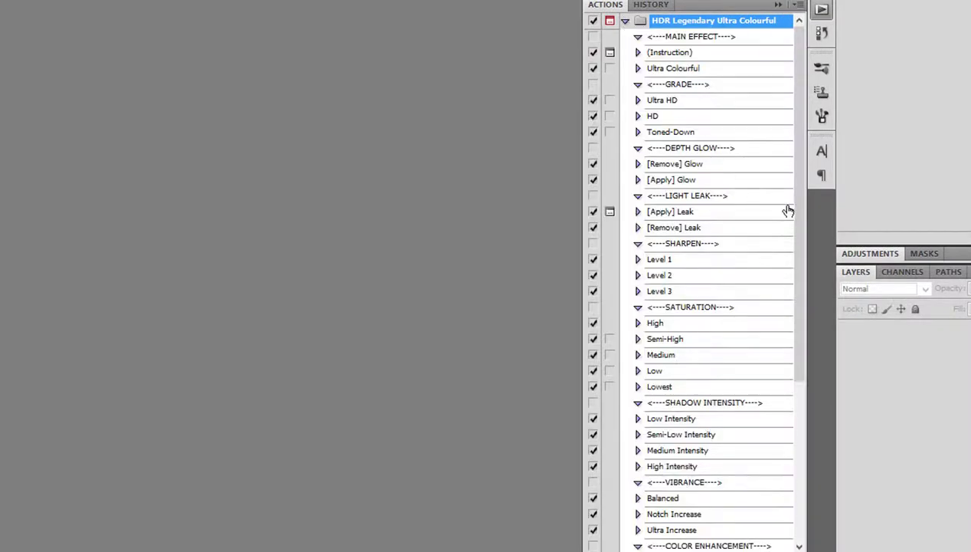
mouse_move(798, 211)
mouse_down()
mouse_move(815, 380)
mouse_move(794, 303)
mouse_move(796, 206)
mouse_up()
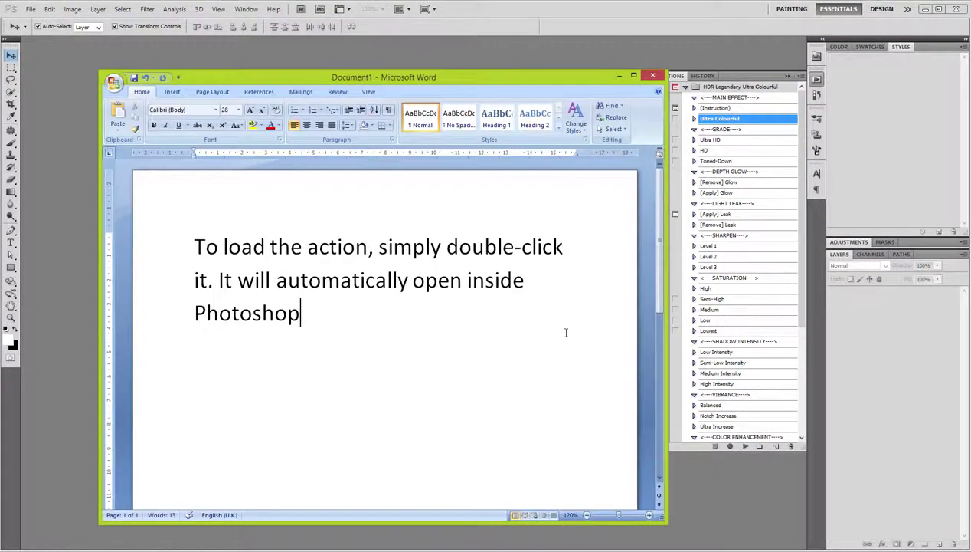
key(ctrl+a)
text(Open your)
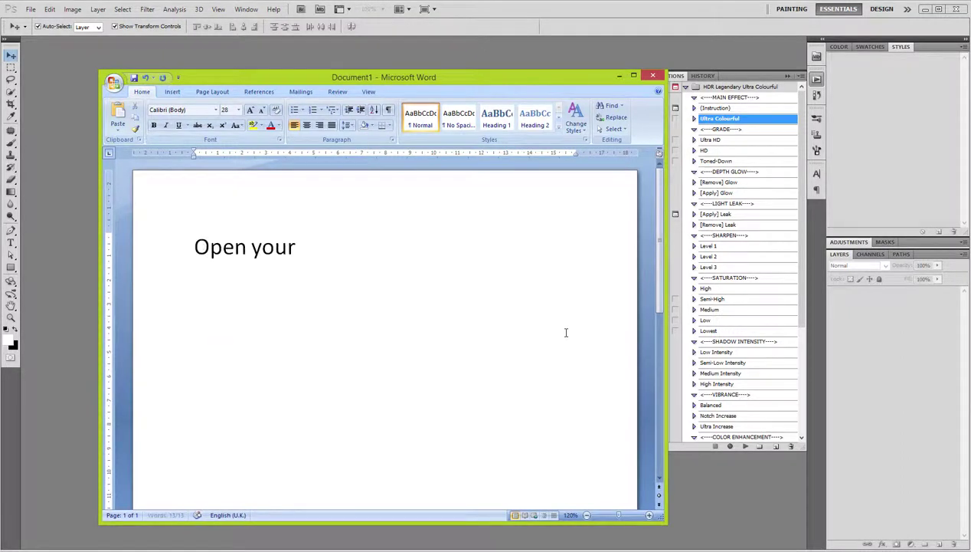
text( photo inside Phot)
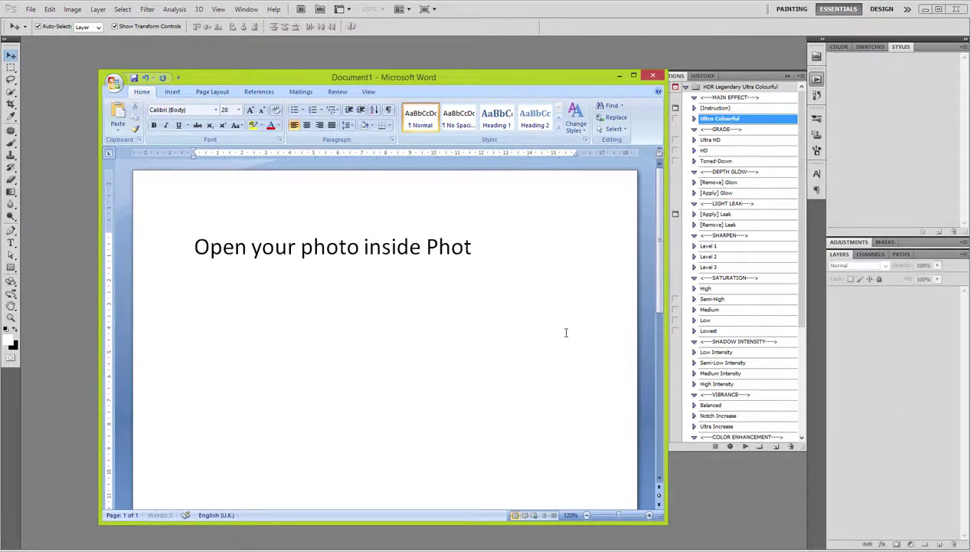
text(oshop)
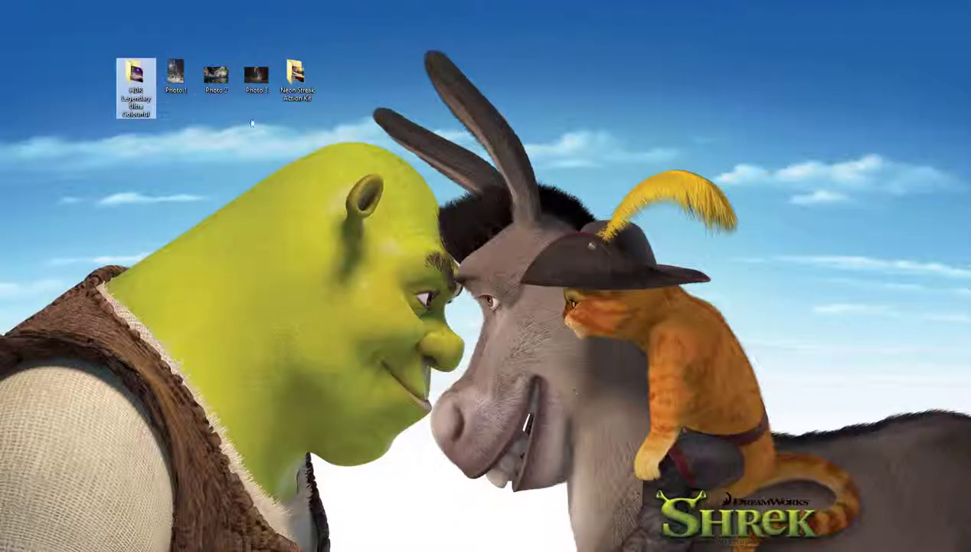
Open Photo 1 in Photoshop and change the Word note to 'Process is simple and one click...'
click(175, 76)
right_click(178, 76)
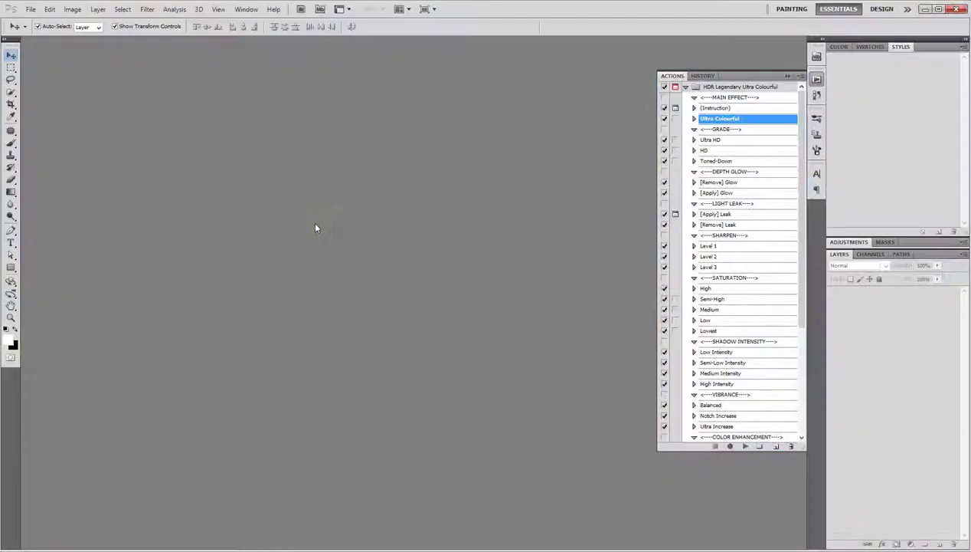
scroll(391, 300, up, 2)
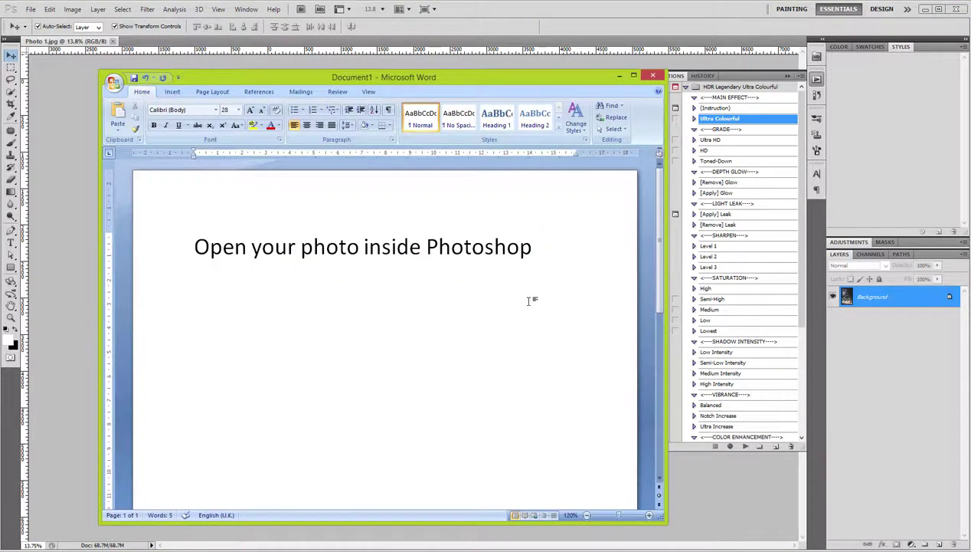
key(ctrl+a)
text(Process is simple)
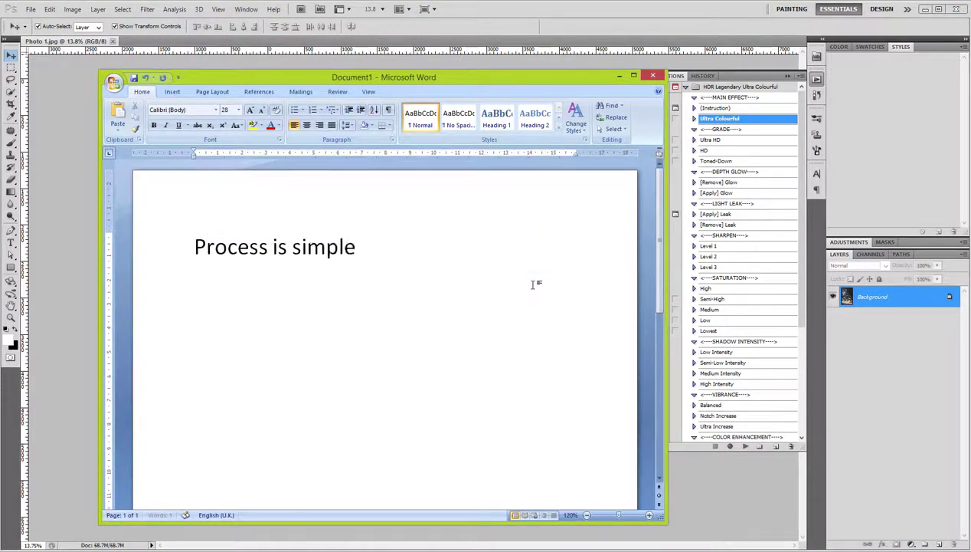
text( and one click. )
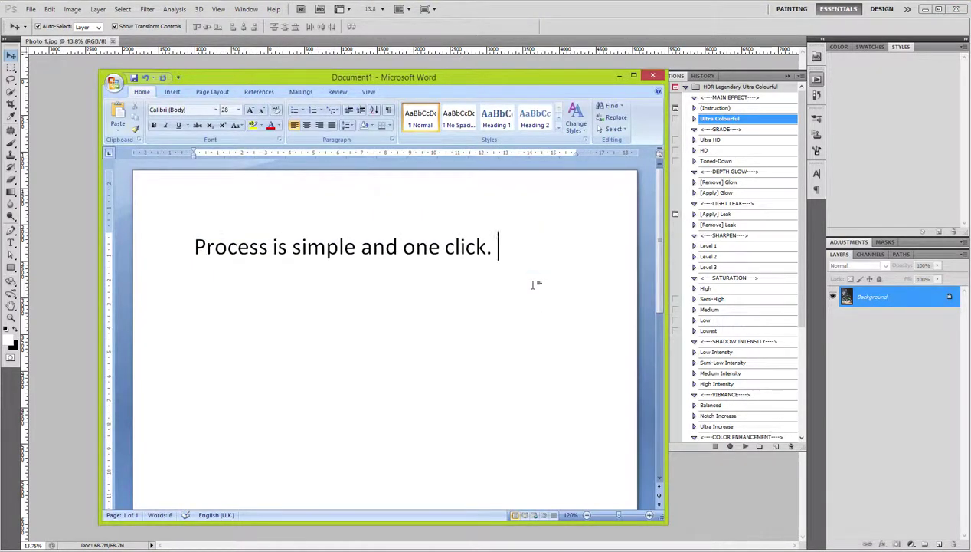
text(Simply play the main effe)
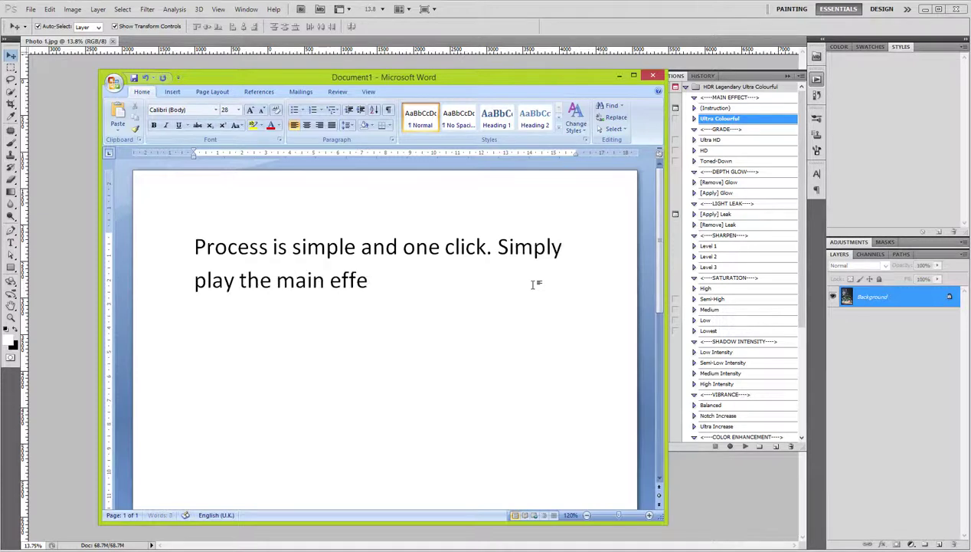
text(ct "Ultra Co)
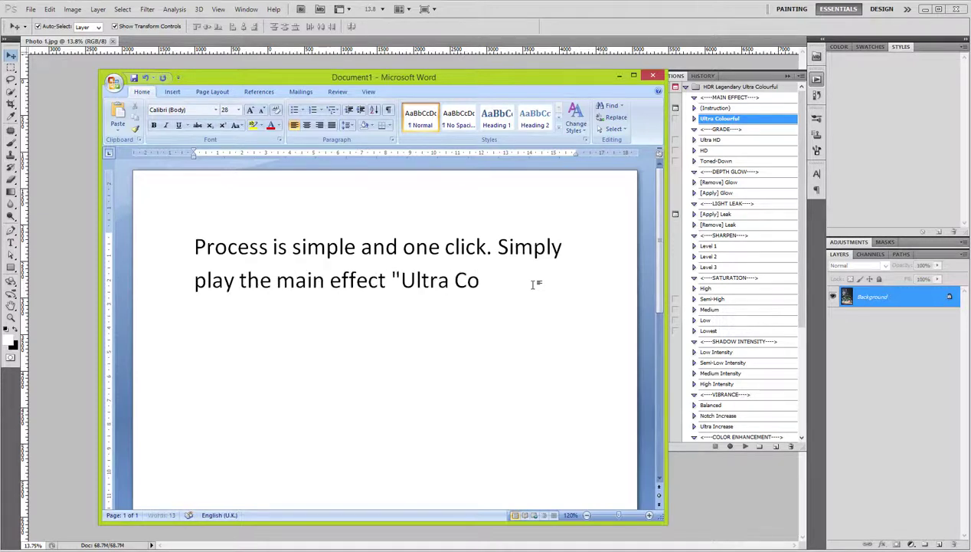
text(lourful" to r)
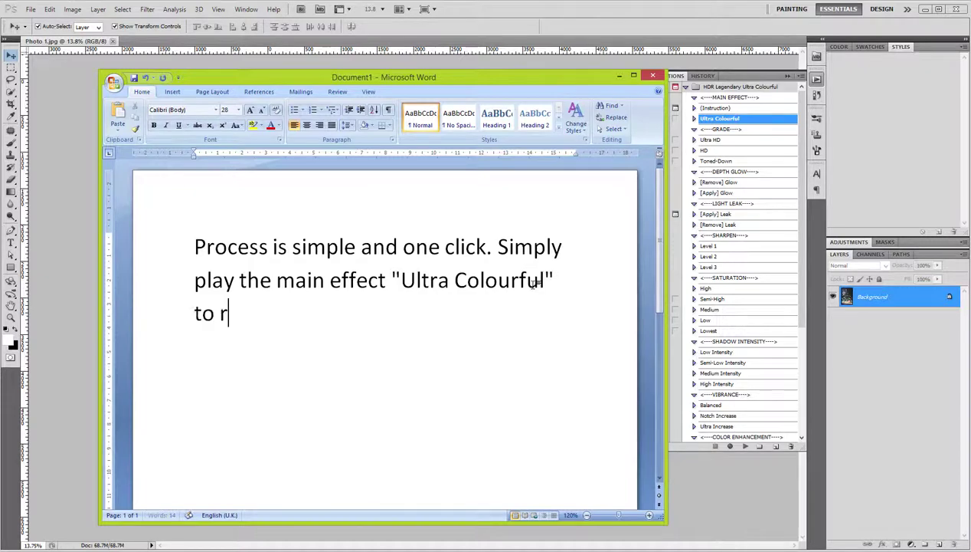
text(ender effect.)
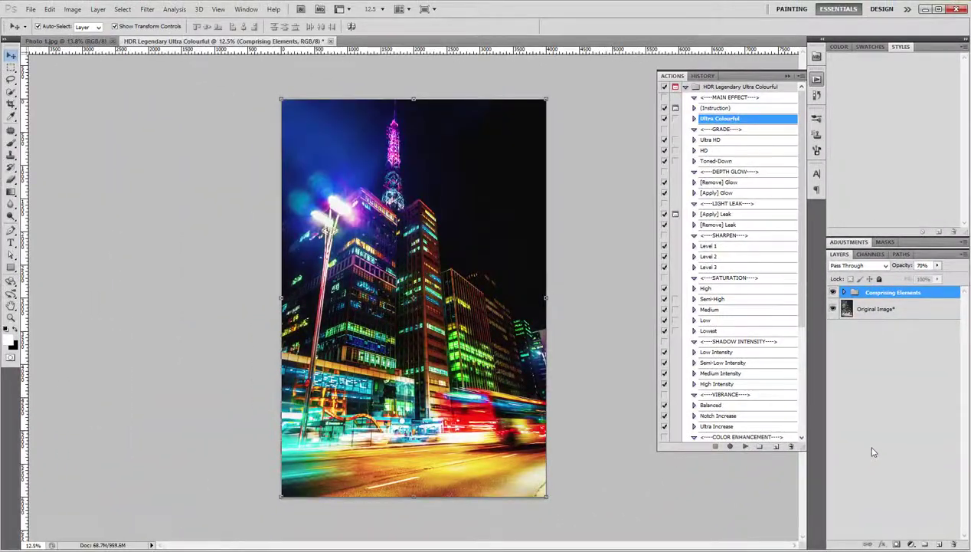
Replace the Word note with 'Action has finished rendering. check out the awesome final result.' and return to Photoshop
key(alt+Tab)
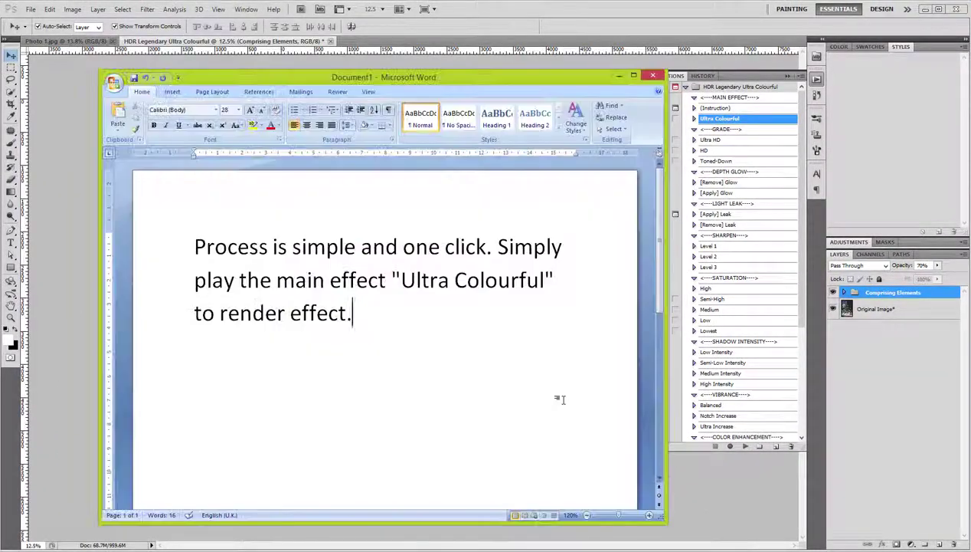
key(ctrl+a)
text(Action has finishe)
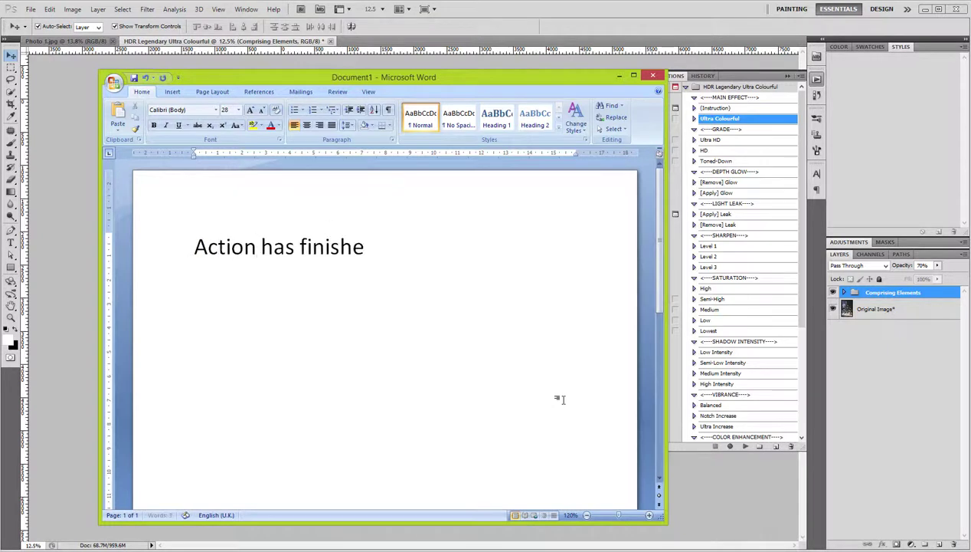
text(d rendering. Let's)
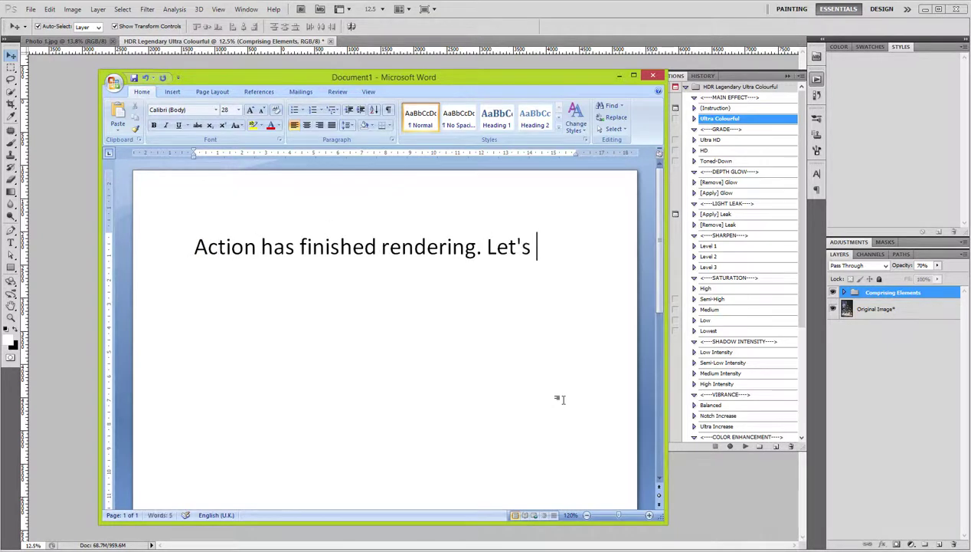
text(check out the awesome final)
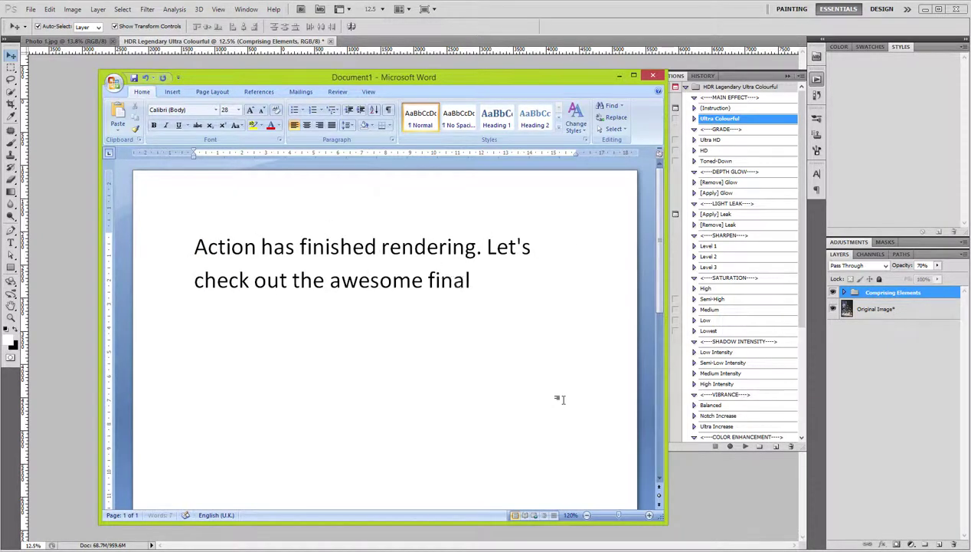
text( result.)
key(alt+Tab)
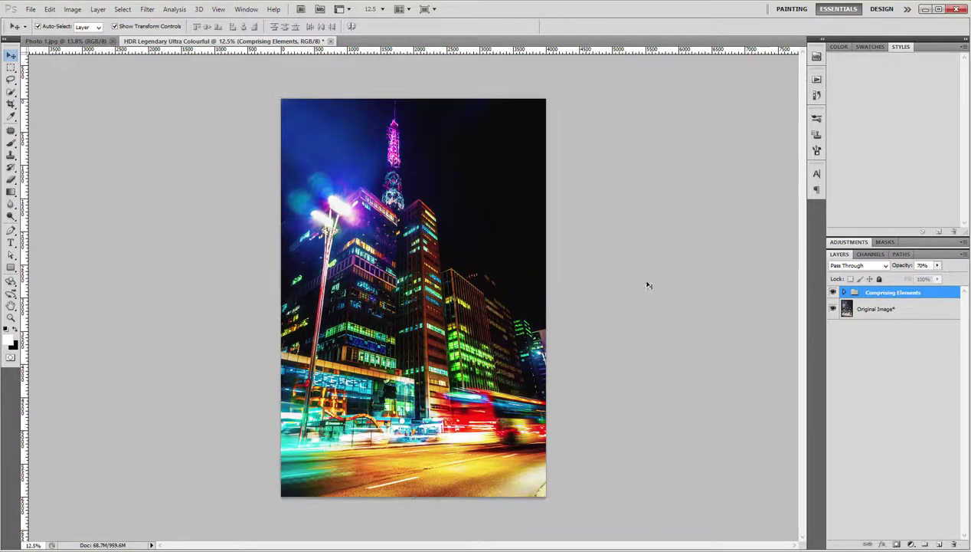
click(833, 292)
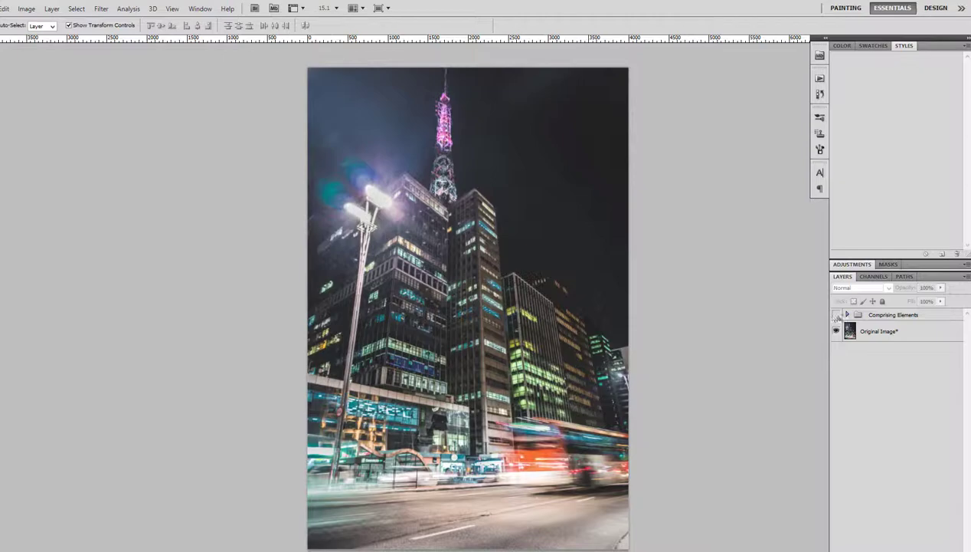
click(836, 314)
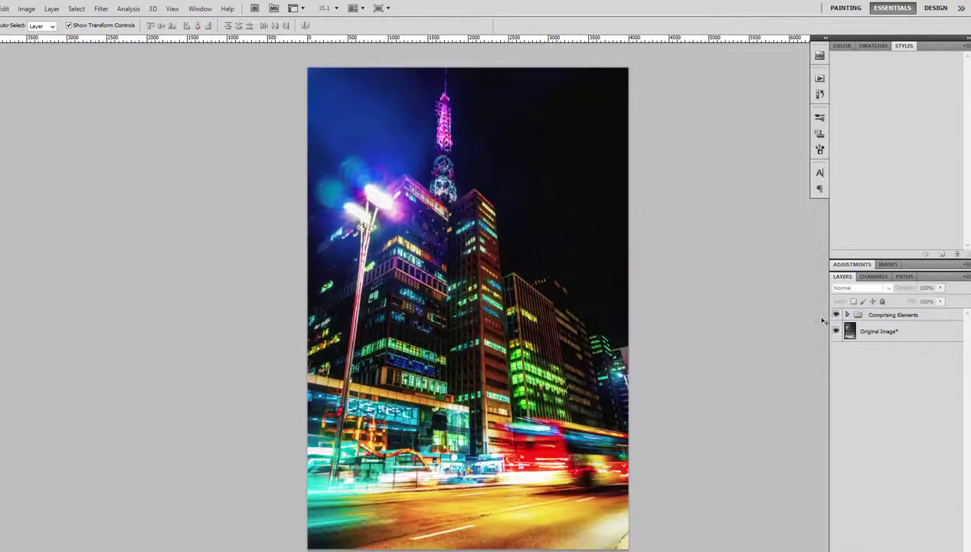
scroll(404, 306, up, 3)
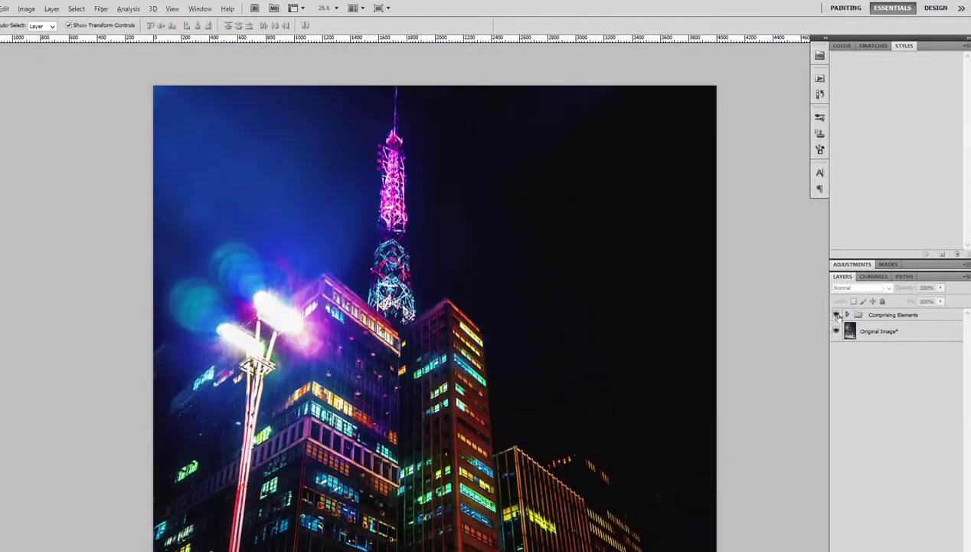
click(836, 315)
click(836, 315)
scroll(547, 397, down, 5)
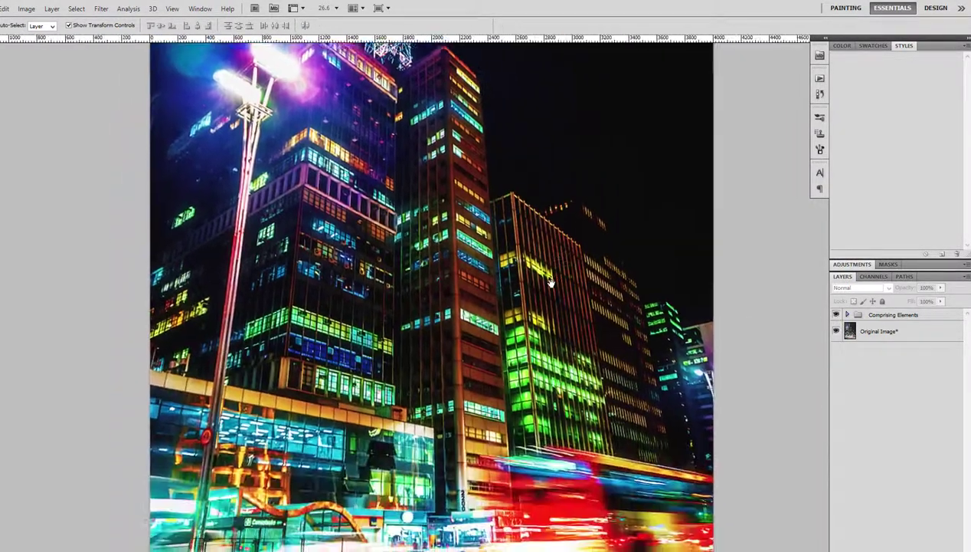
scroll(540, 345, down, 3)
scroll(533, 280, down, 1)
scroll(533, 282, up, 5)
click(836, 315)
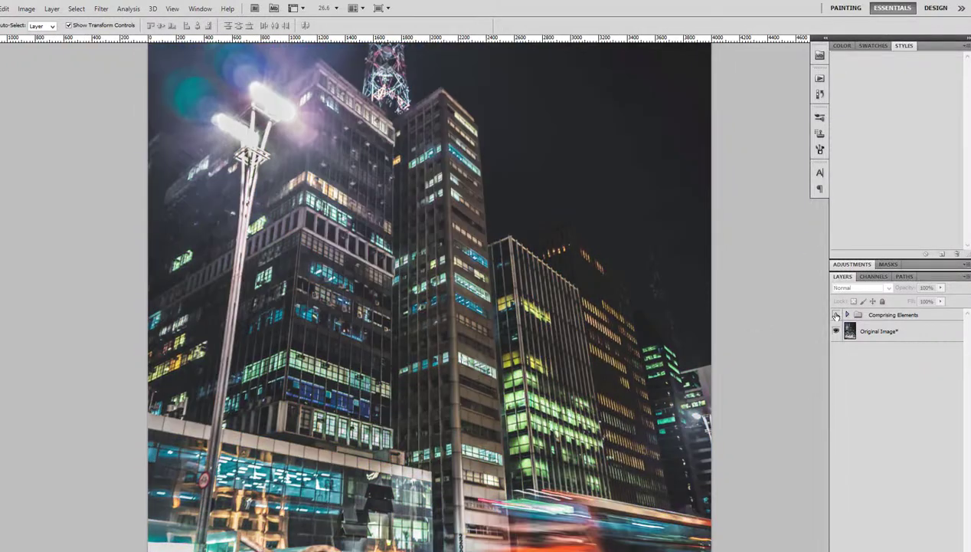
scroll(521, 393, down, 2)
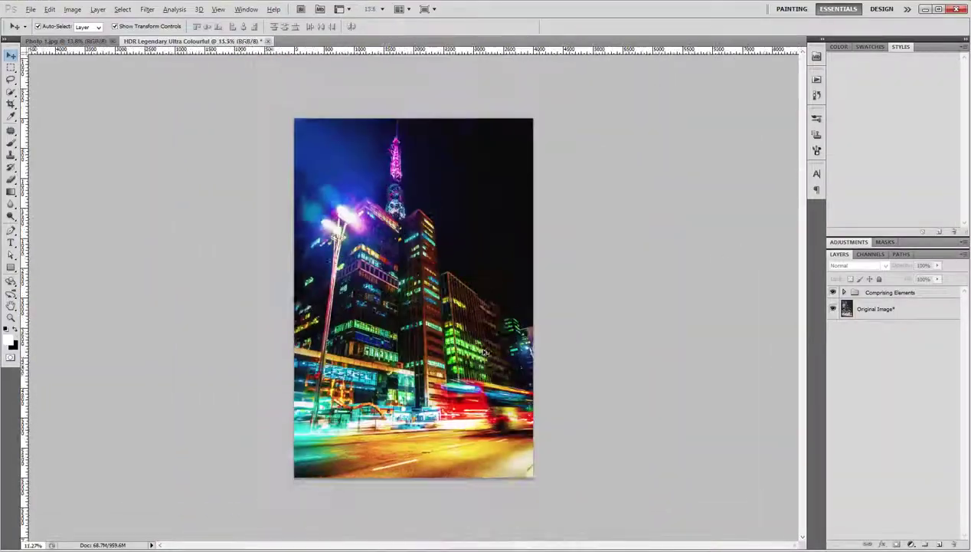
Write the note on 3-layer-deep detail extraction and 10x quality boost, bolding 'ultra HD'
key(ctrl+a)
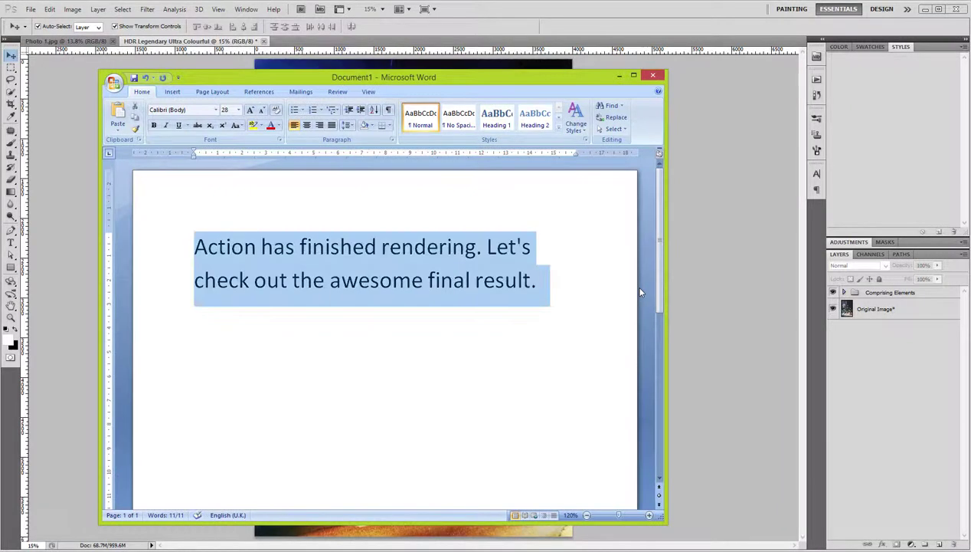
text(Beautiful! This act)
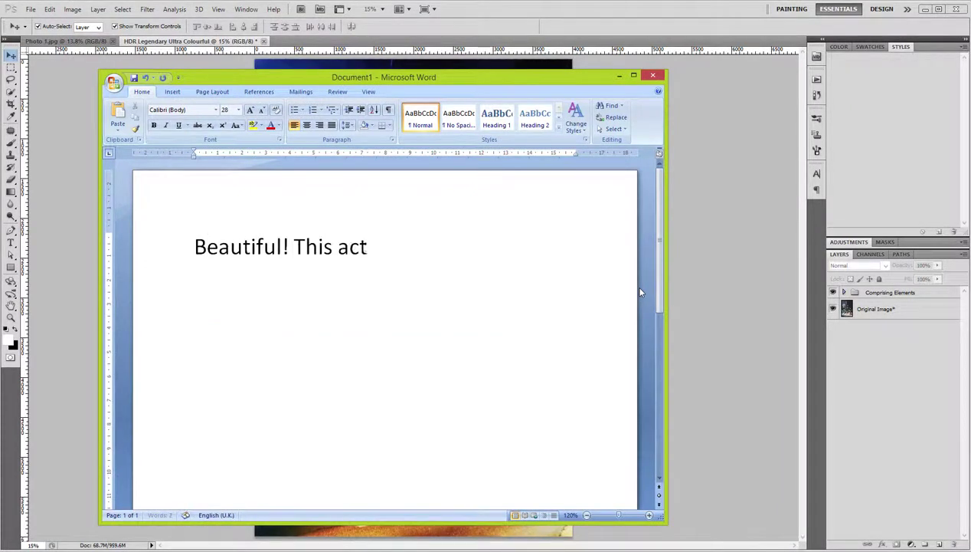
text(ion will dig 3)
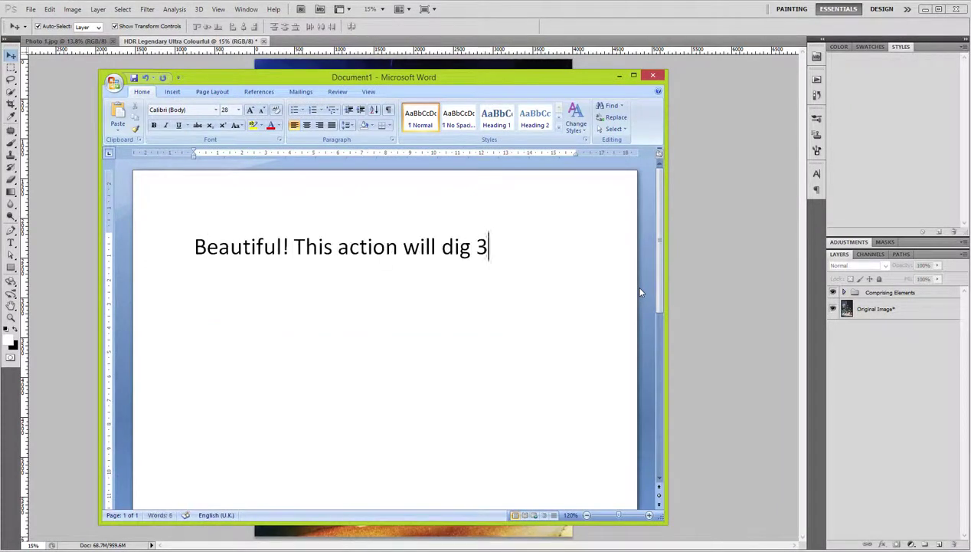
text(-layer-deep)
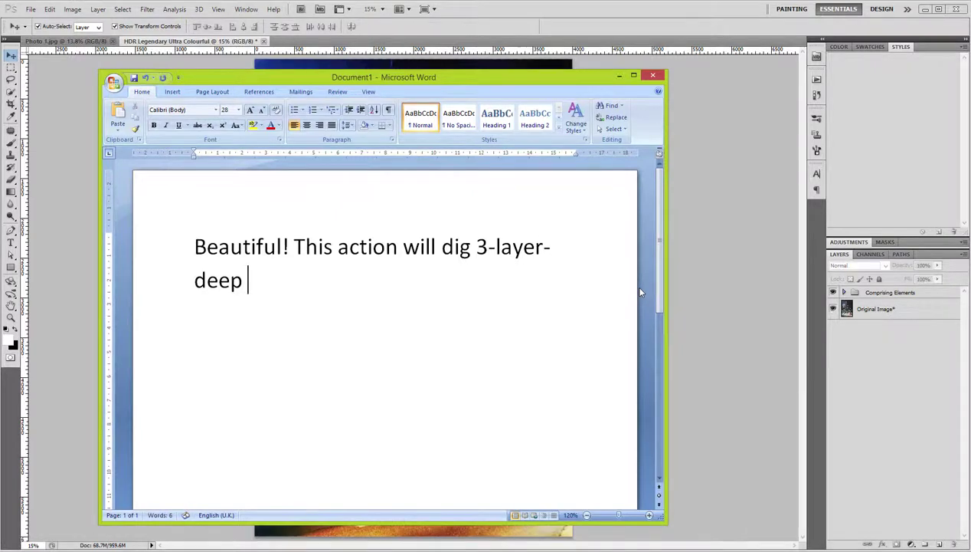
text( extractinvi)
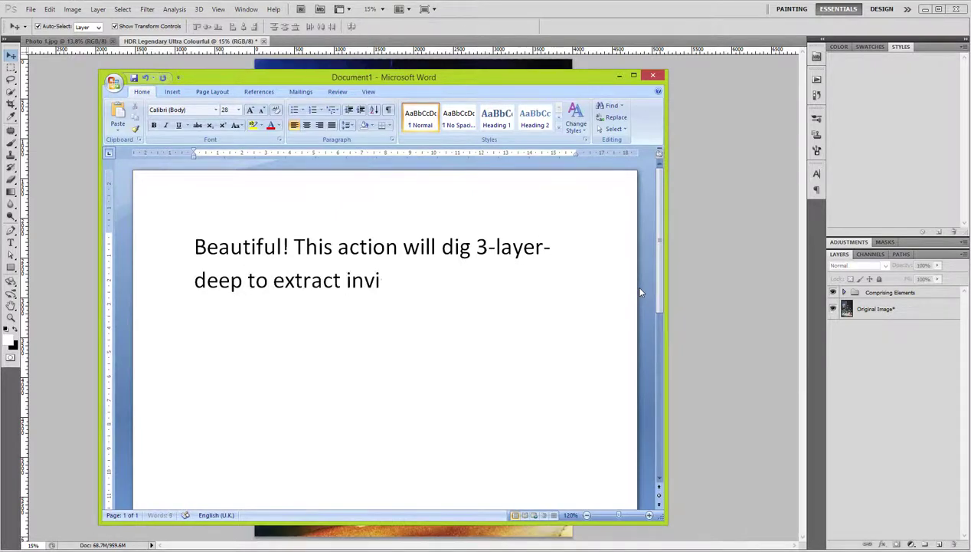
text(sible details em)
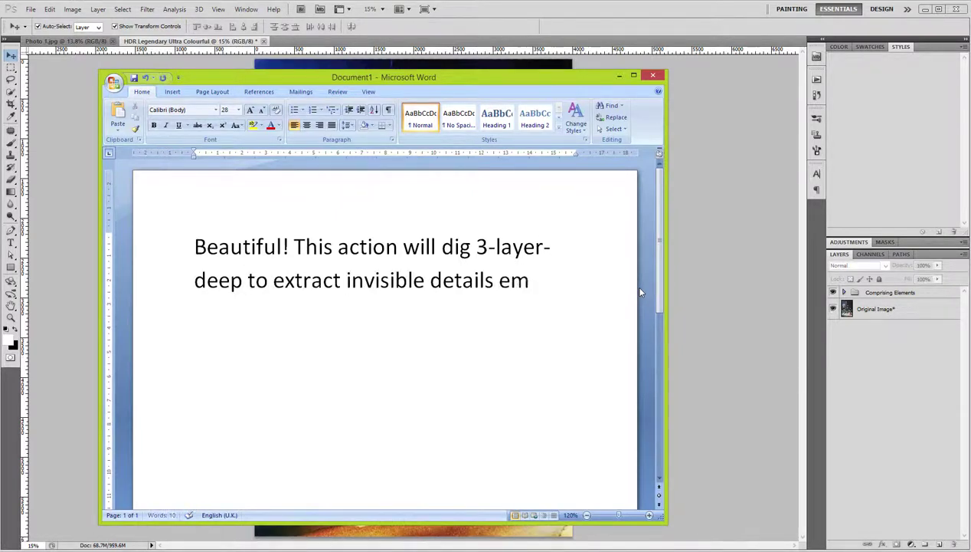
text(bedded in your ph)
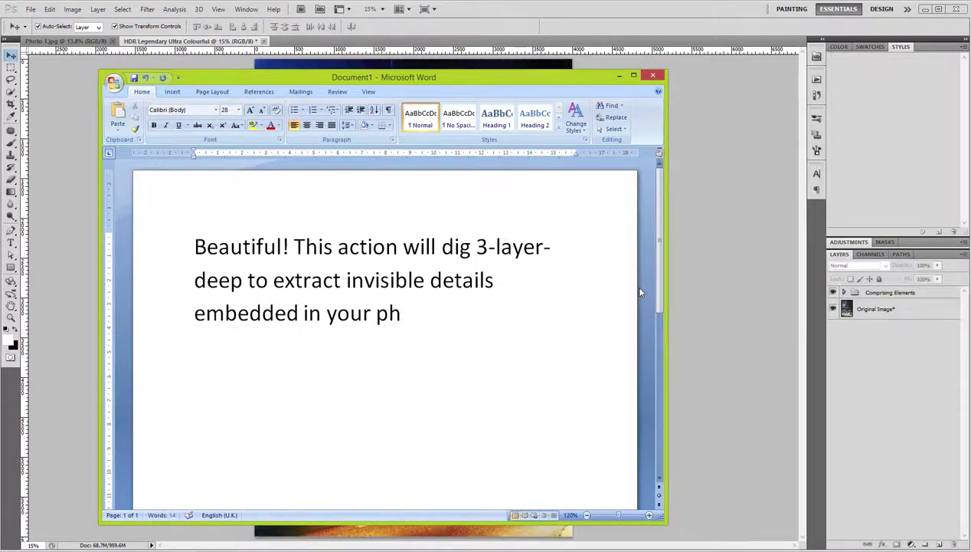
text(oto and will boo)
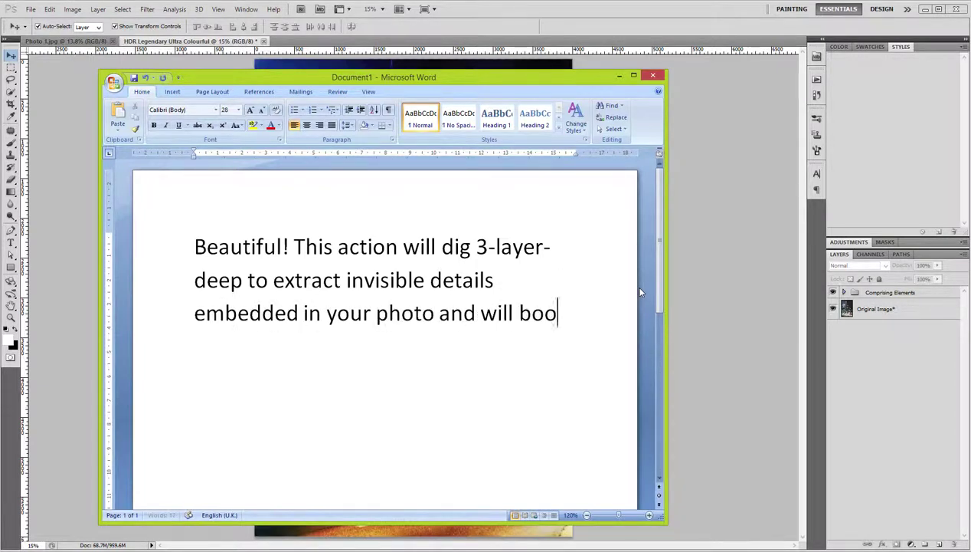
text(st the quality 10x more)
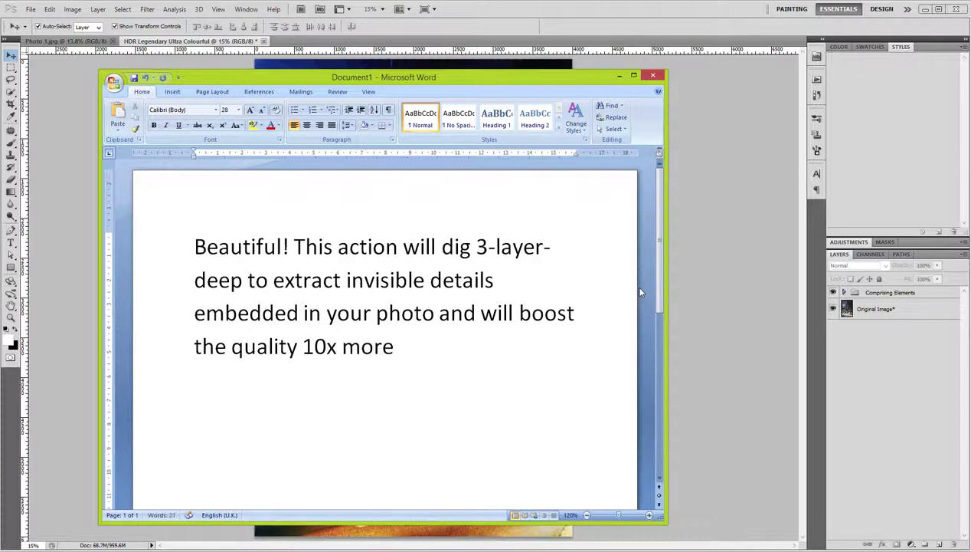
text( giving you ultra)
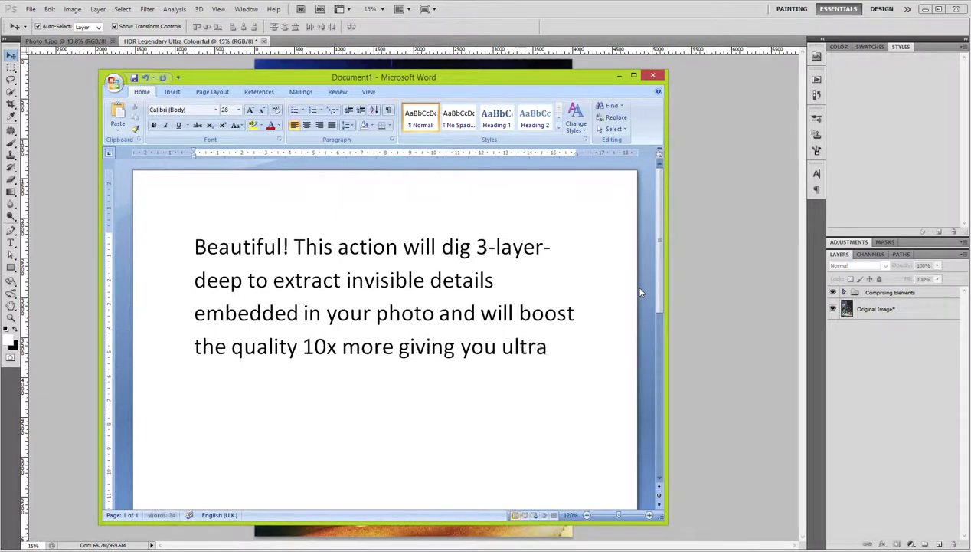
text( HD)
text(o)
drag(274, 381, 193, 392)
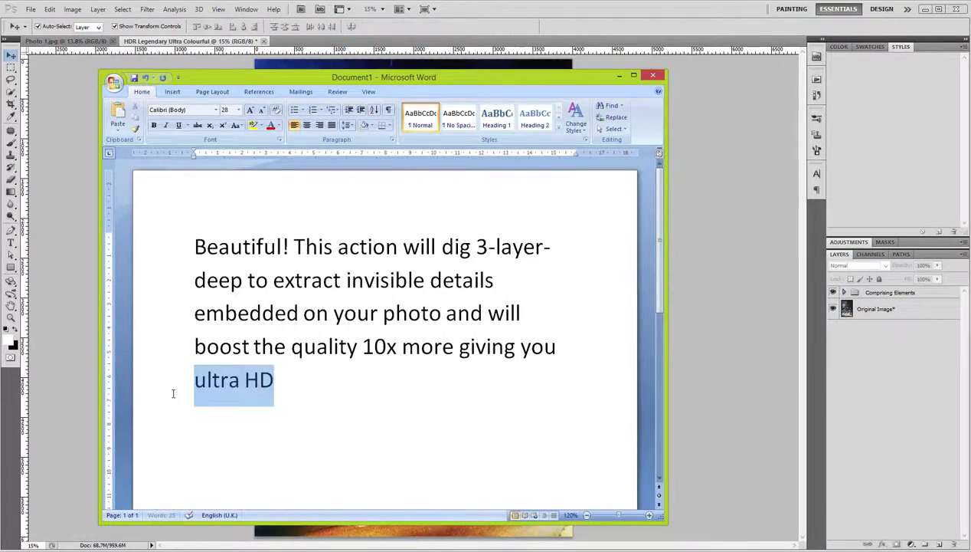
key(ctrl+b)
Zoom into and pan across the neon street photo in Photoshop, then zoom back out
click(326, 412)
click(703, 301)
scroll(704, 301, up, 3)
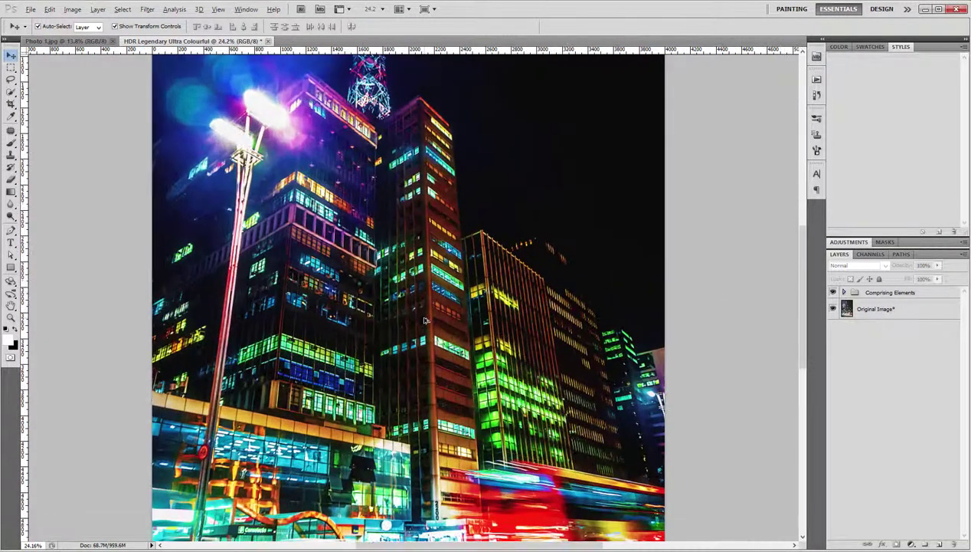
mouse_move(459, 306)
mouse_down()
mouse_move(386, 308)
mouse_move(383, 192)
mouse_move(383, 314)
mouse_up()
scroll(381, 321, down, 2)
scroll(380, 323, down, 1)
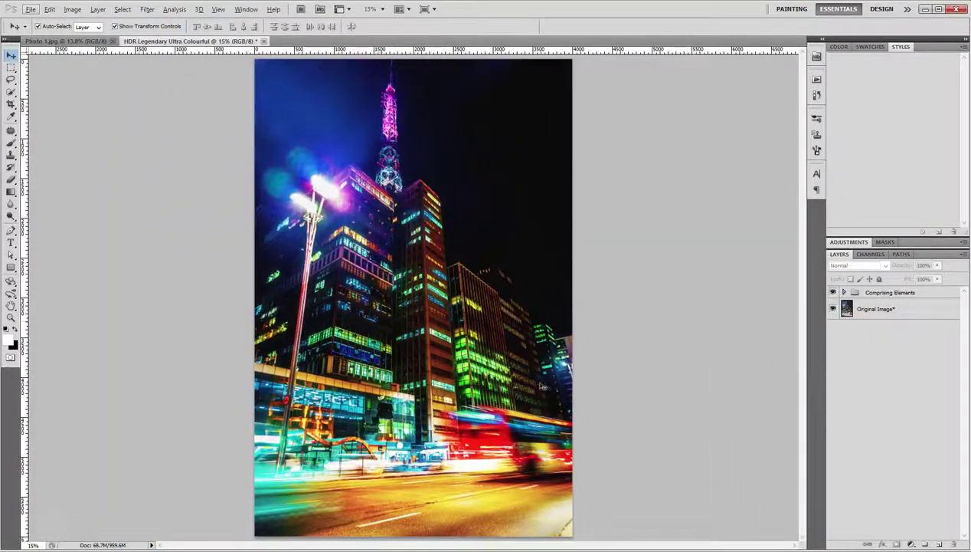
Replace the Word note with 'Let's check out the included sub-actions for easily modifications...'
key(alt+Tab)
key(ctrl+a)
text(Le)
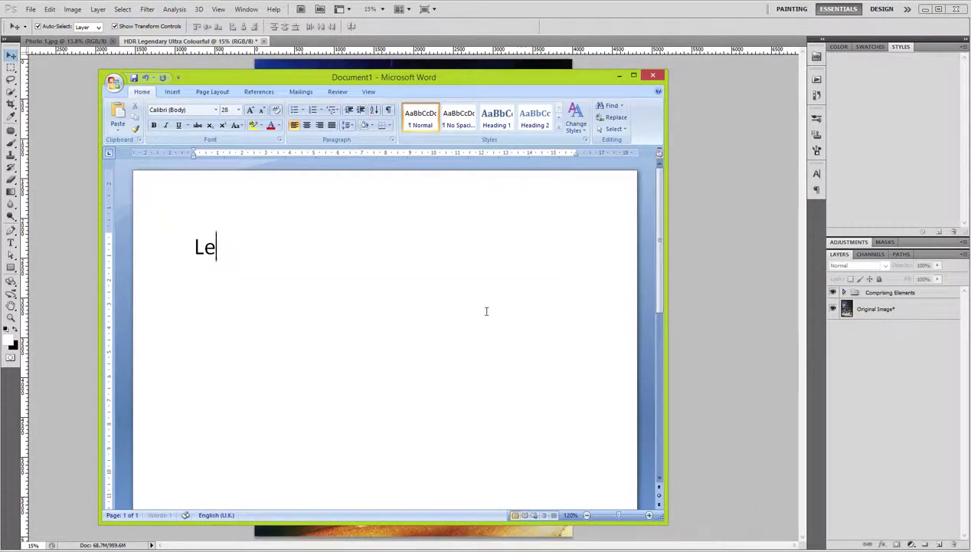
text(t's check)
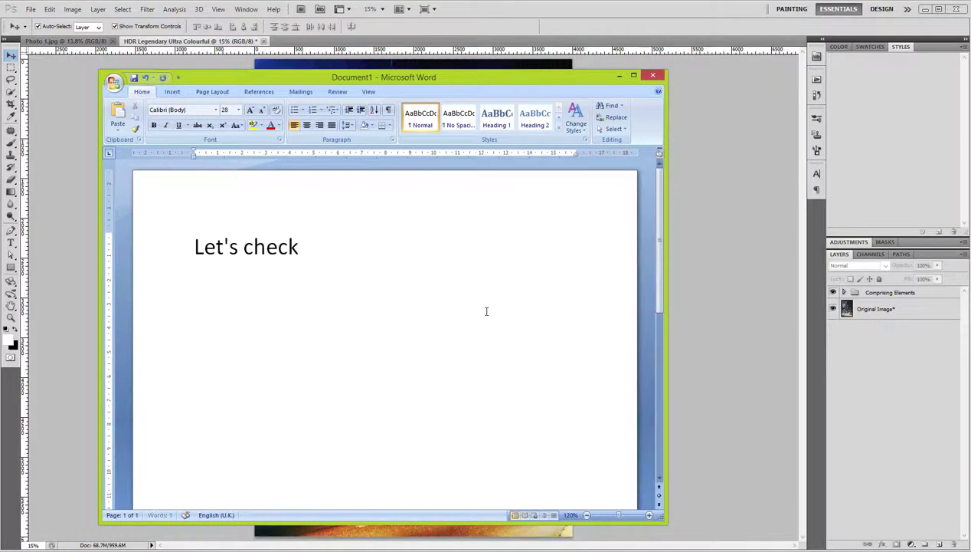
text( out the included sub-ac)
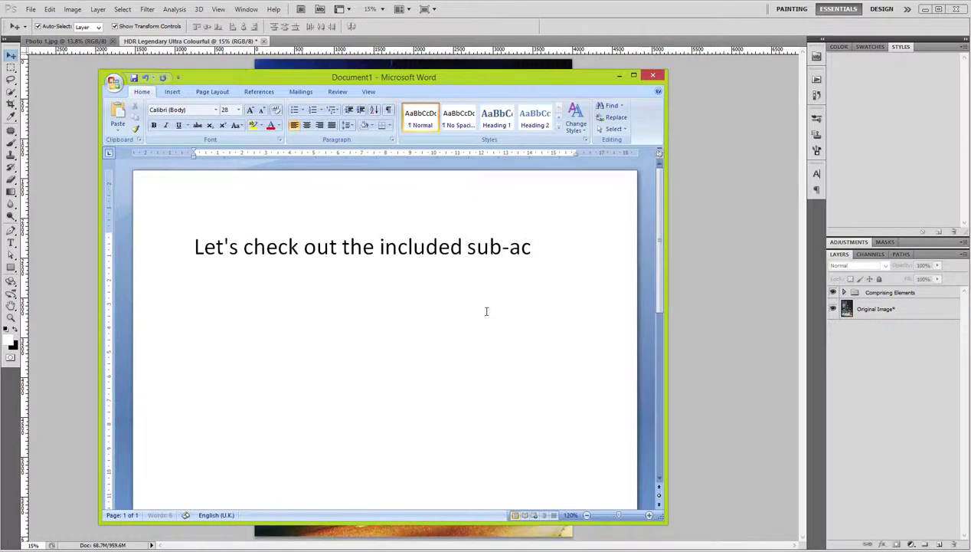
text(tions for easily )
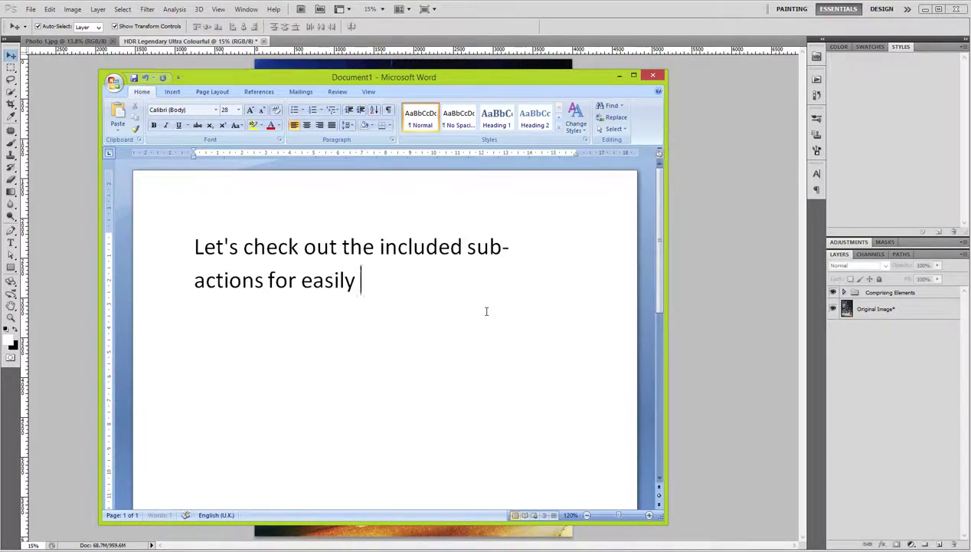
text(modifications)
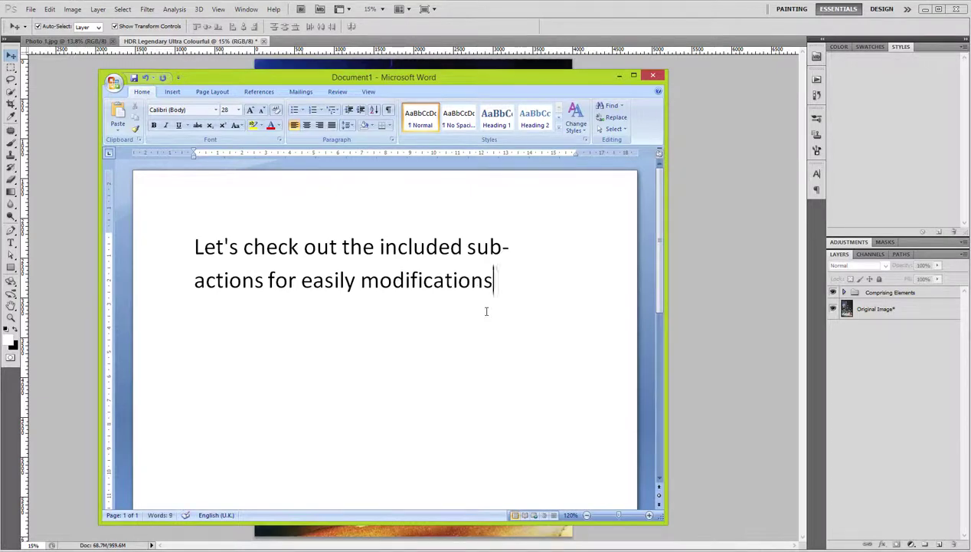
text( without you having)
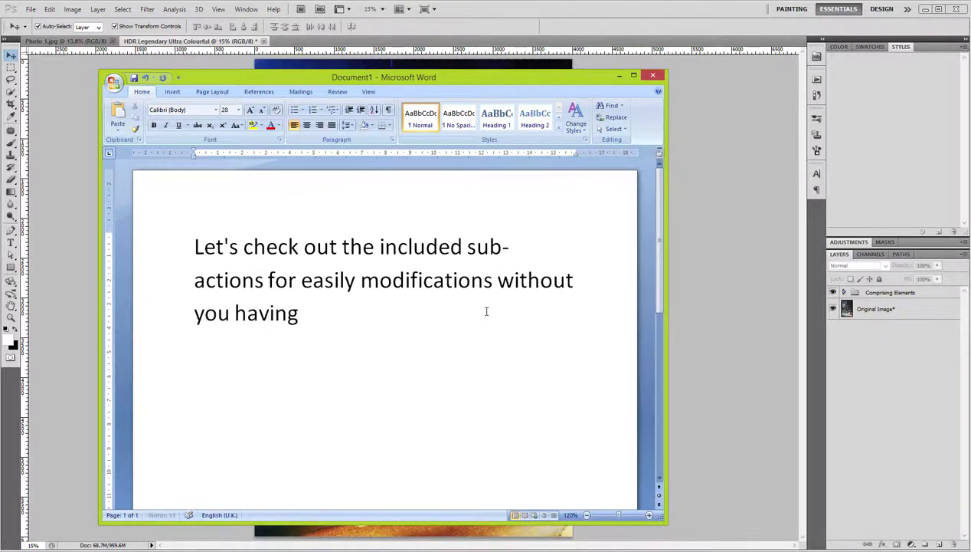
text( to work-through all the)
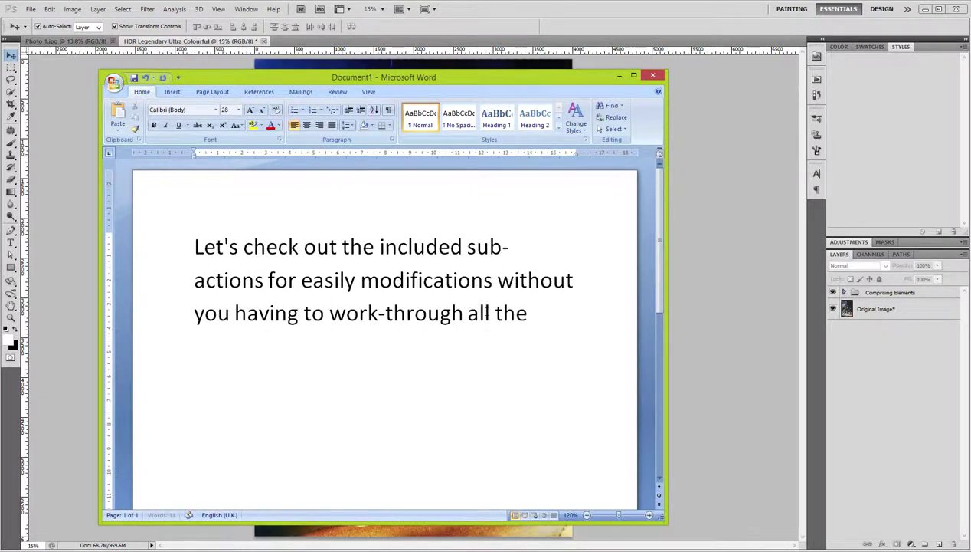
text( layers)
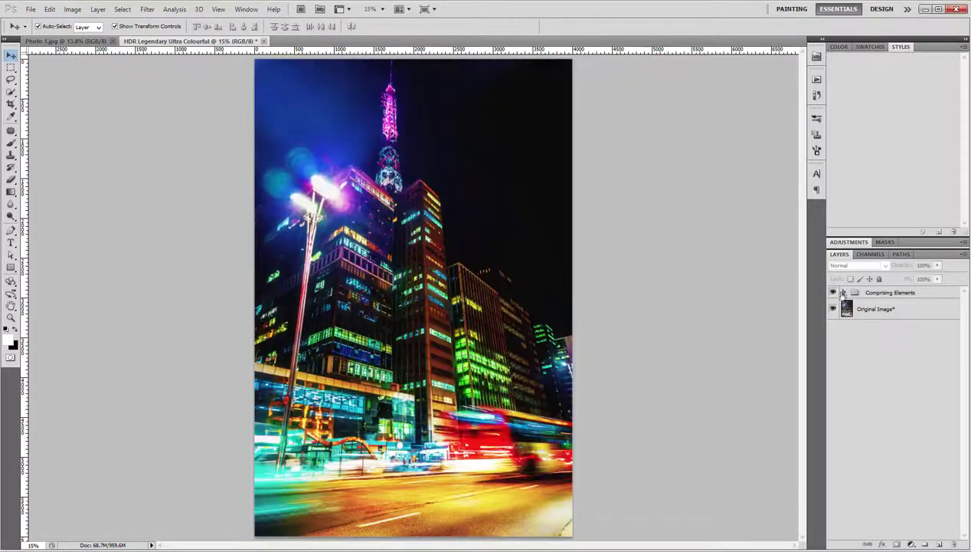
Expand then collapse the Comprising Elements layer groups, and show the action's sub-actions list
click(843, 292)
scroll(911, 373, down, 3)
scroll(911, 373, up, 5)
click(843, 292)
mouse_move(966, 303)
mouse_down()
mouse_move(966, 342)
mouse_move(966, 311)
mouse_up()
alt+click(843, 292)
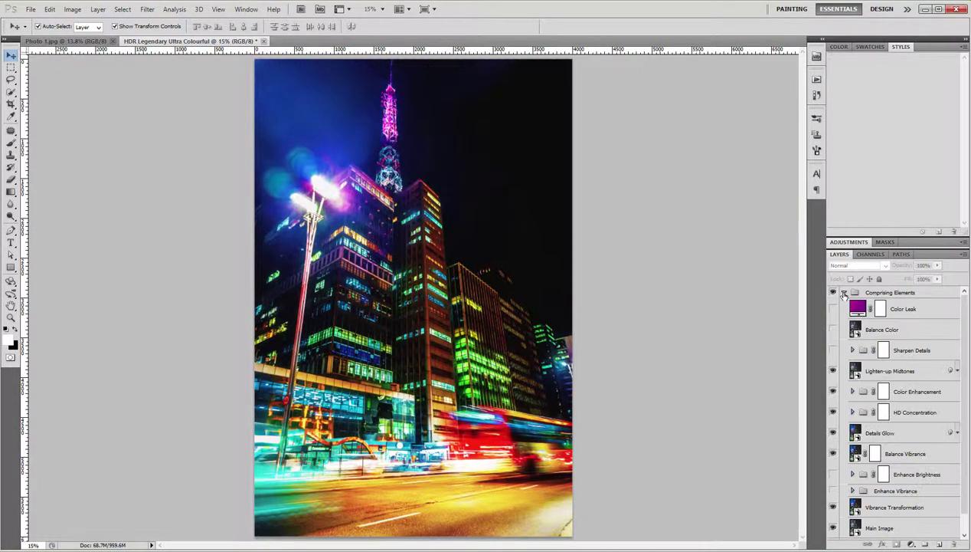
click(843, 292)
click(816, 79)
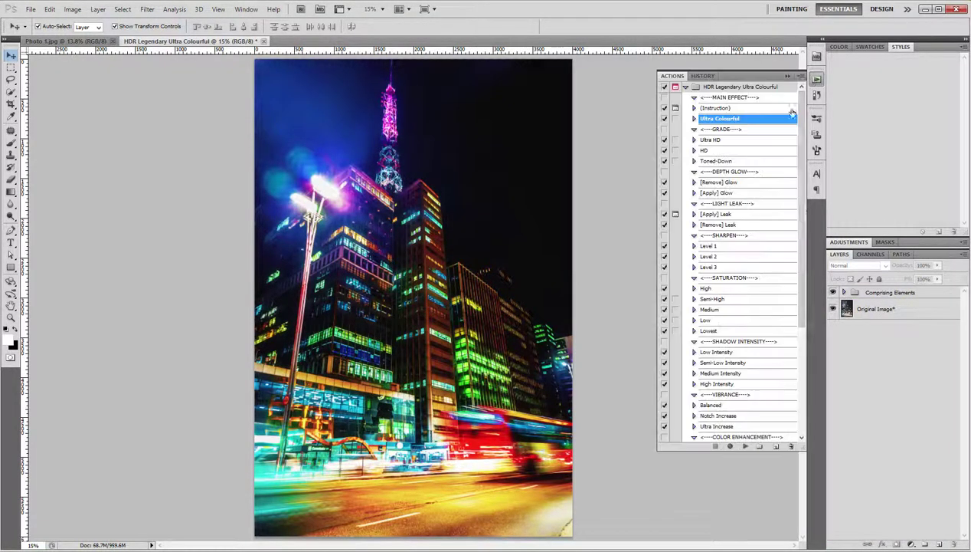
scroll(801, 215, down, 1)
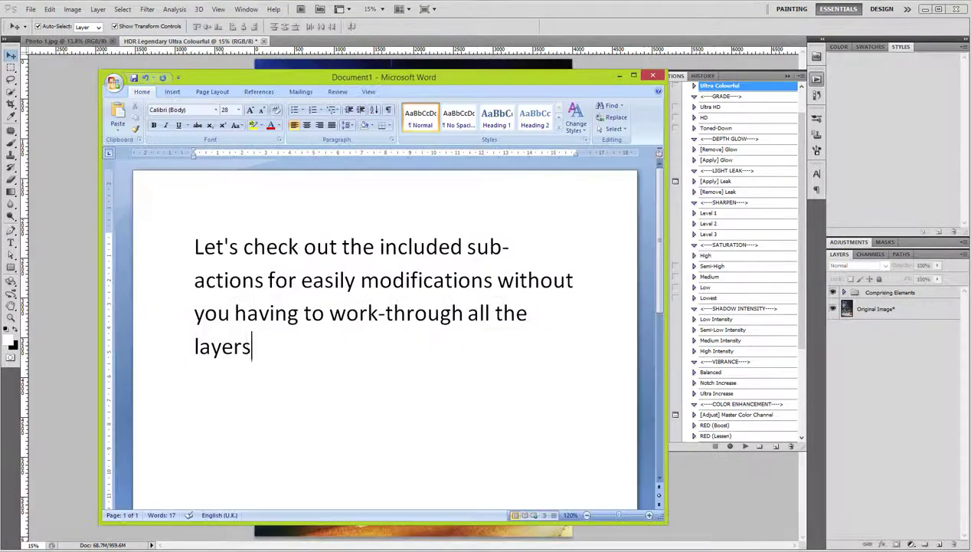
Write the note that sub-actions make modifications faster, easier and more fun, then view Photoshop's action list
key(ctrl+a)
text(O)
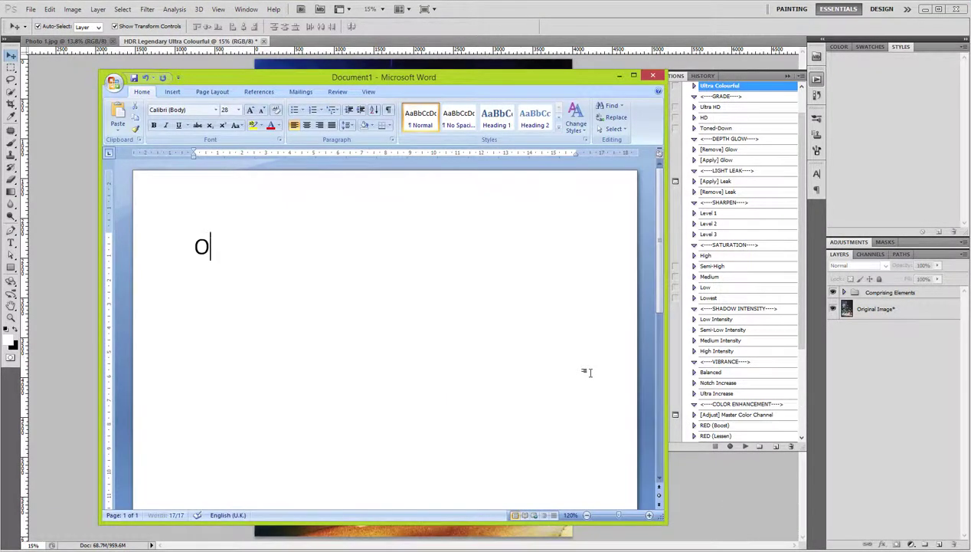
text(ur sub-actions will make t)
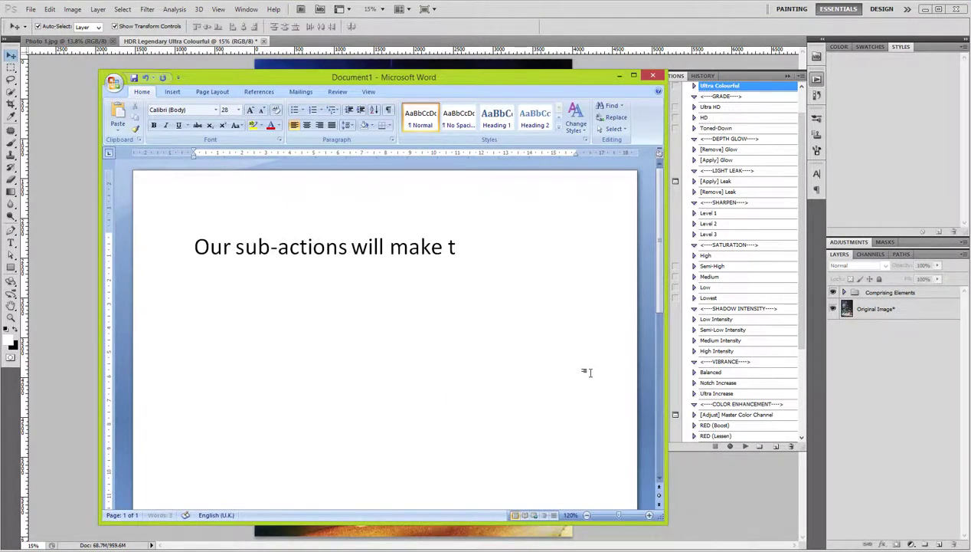
text(he modification exe)
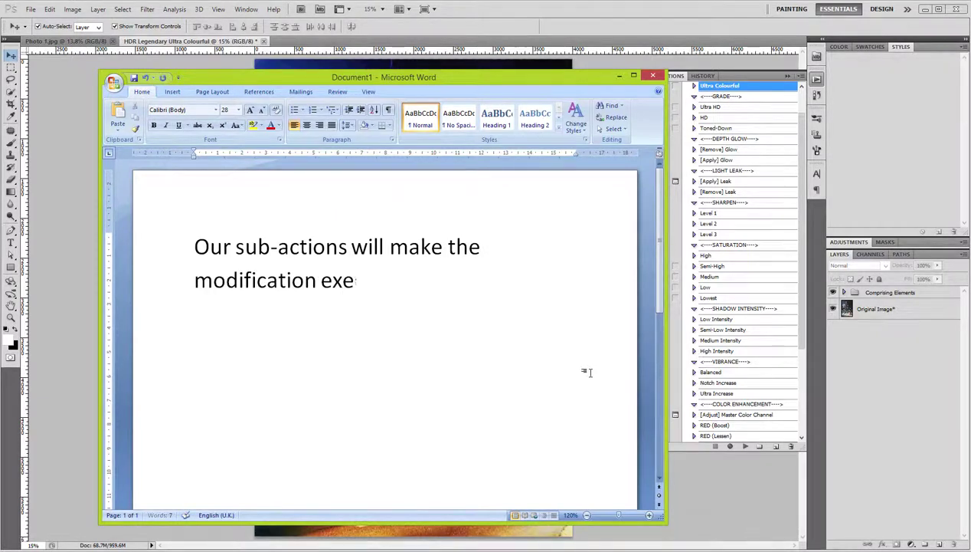
text(cution faster and easie)
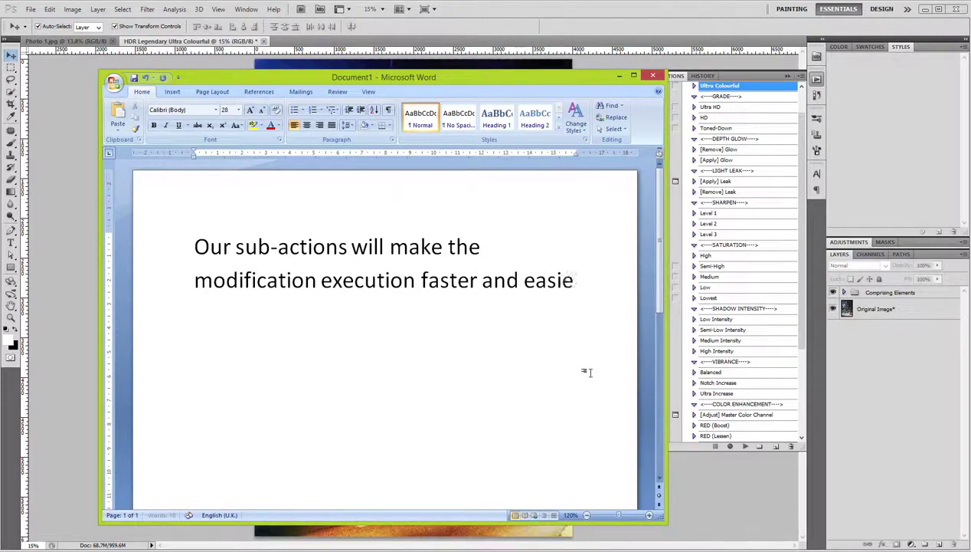
text(r and more f)
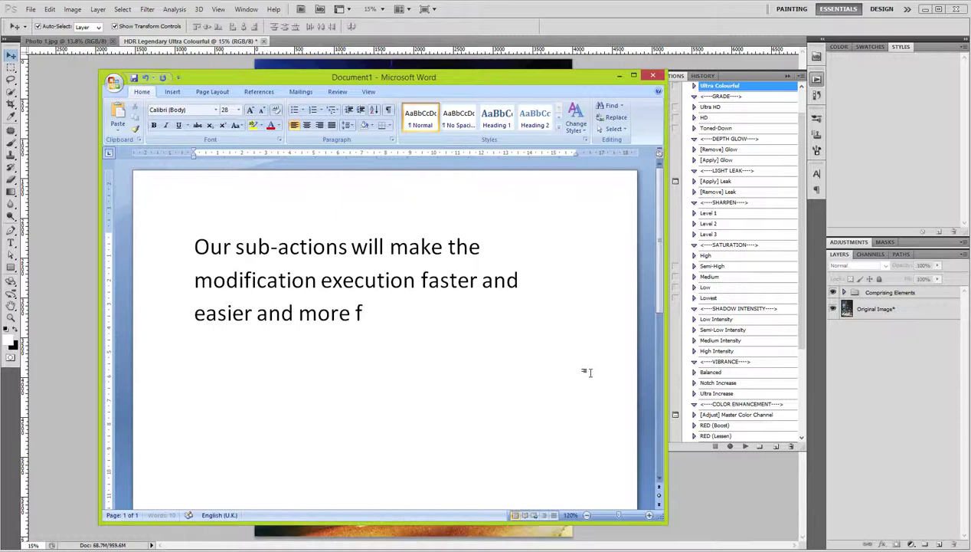
text(un. Let's proceed.)
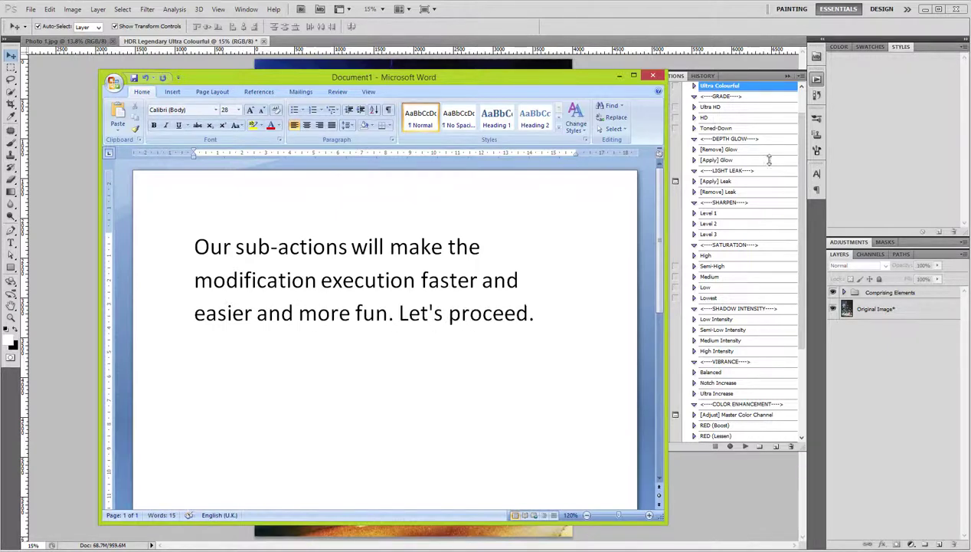
click(769, 159)
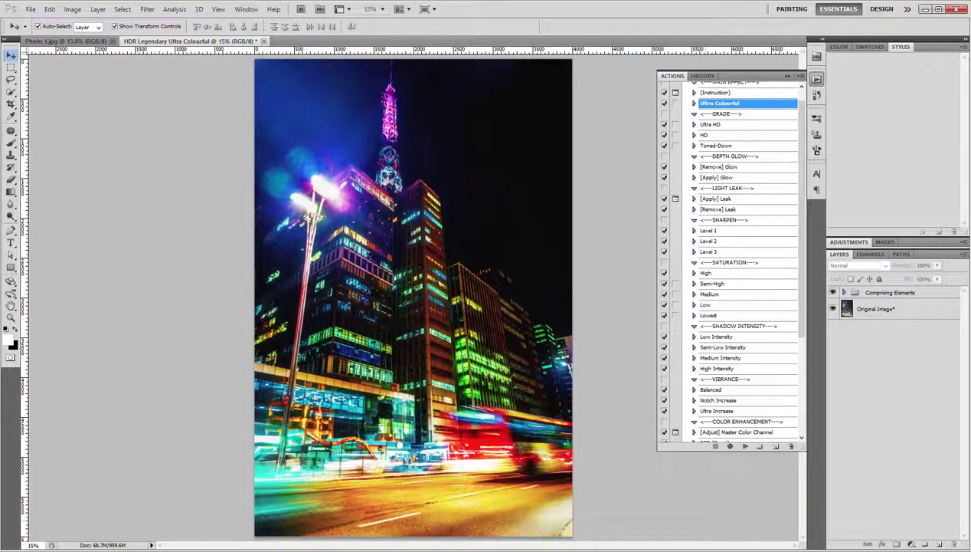
Type the bullet '- You can really boost-up the HD quality or tone-it-down'
text(- You can)
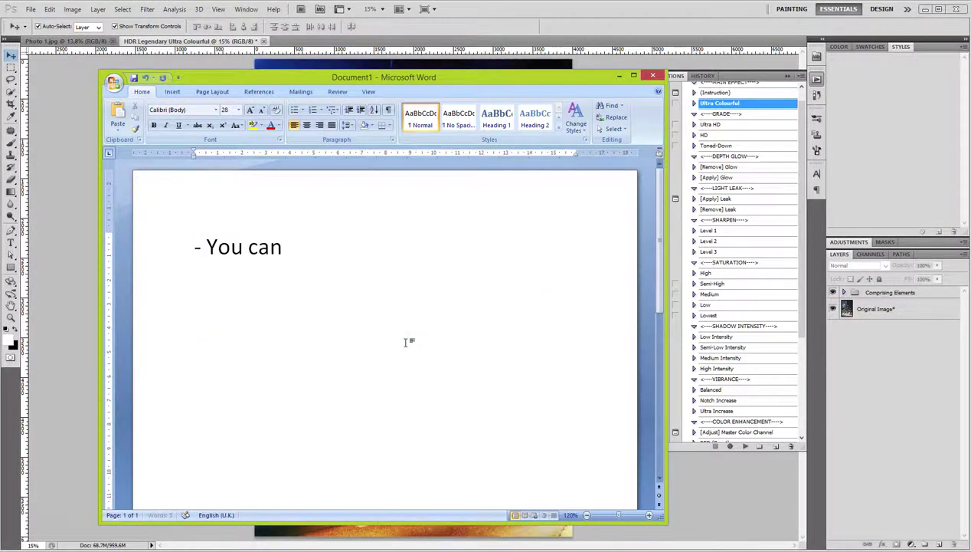
text( really boost-up)
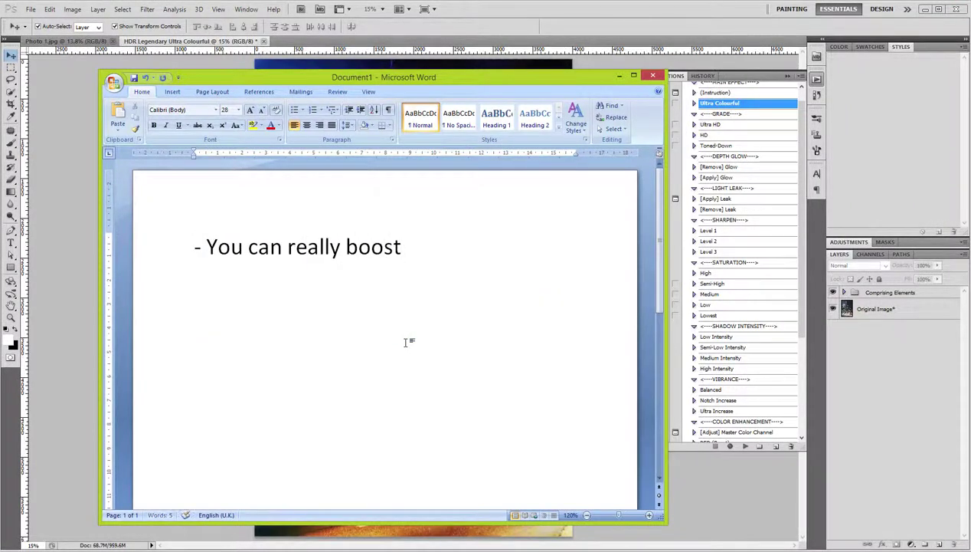
text( the)
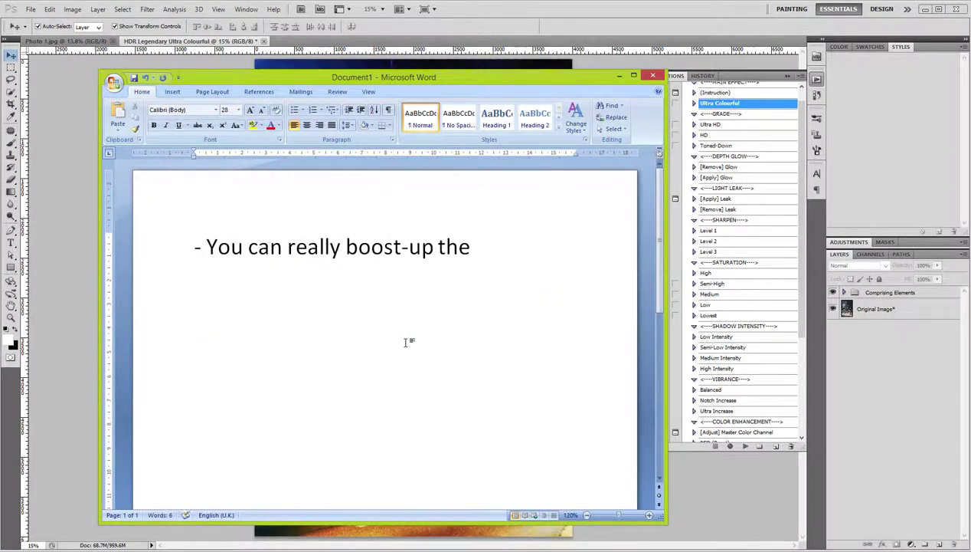
text( HD Q)
key(BackSpace)
key(BackSpace)
key(BackSpace)
text(quality)
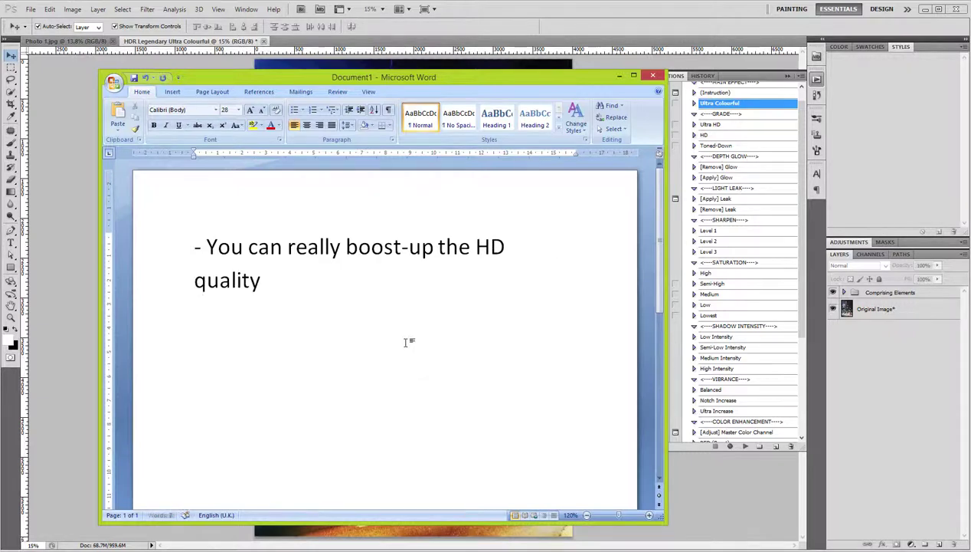
text( or tone-it-d)
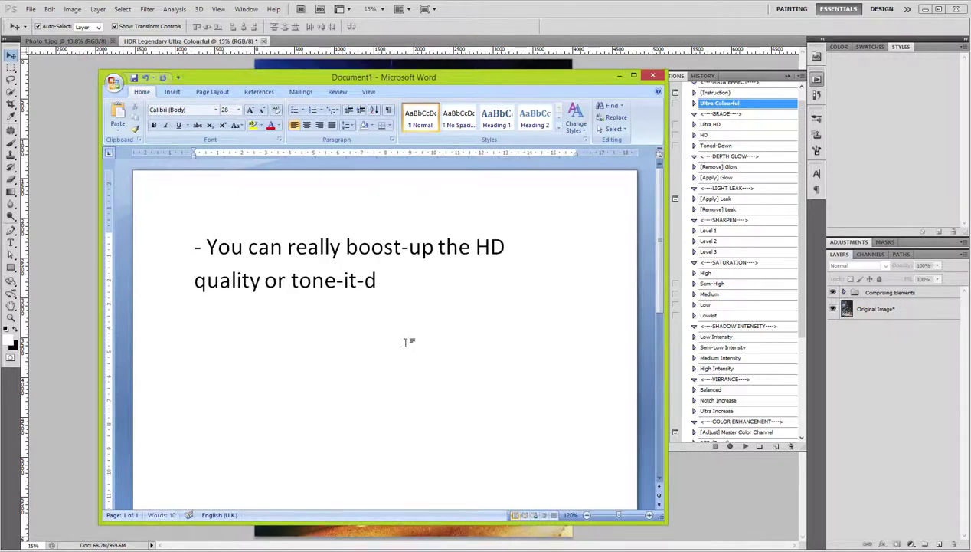
text(own)
Play the Ultra HD grade, then the HD grade, on the night city photo
click(684, 91)
click(709, 124)
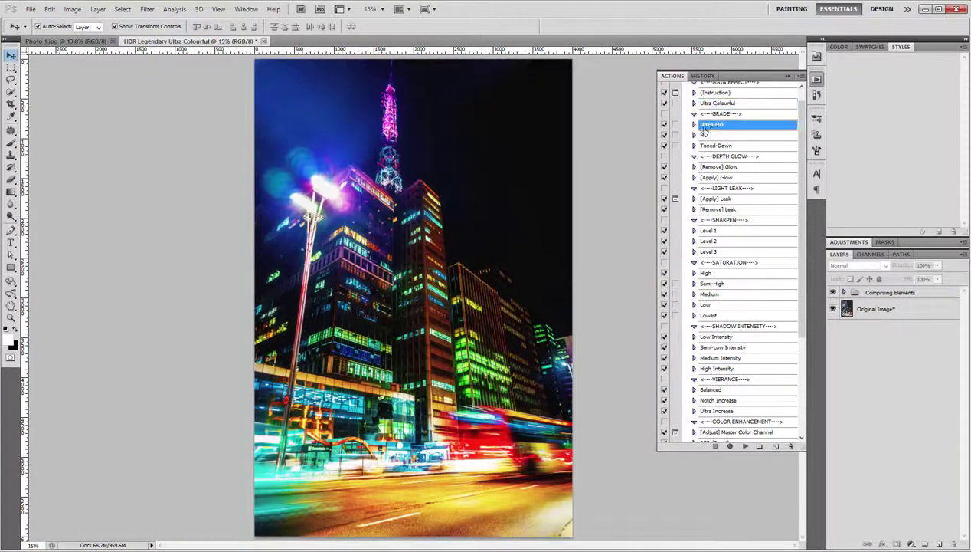
scroll(635, 216, up, 1)
click(745, 447)
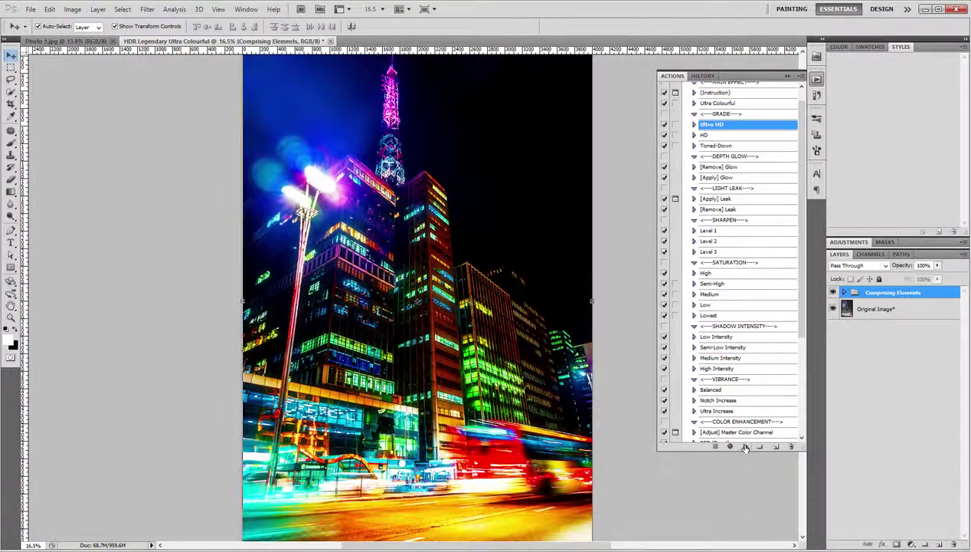
click(703, 135)
click(745, 446)
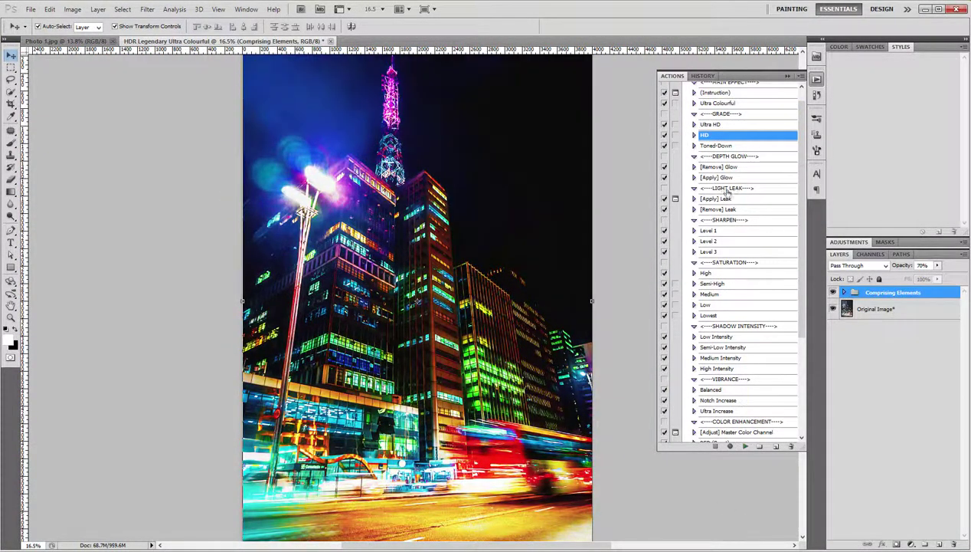
Play the Toned-Down grade, then reapply Ultra HD at full strength
click(746, 447)
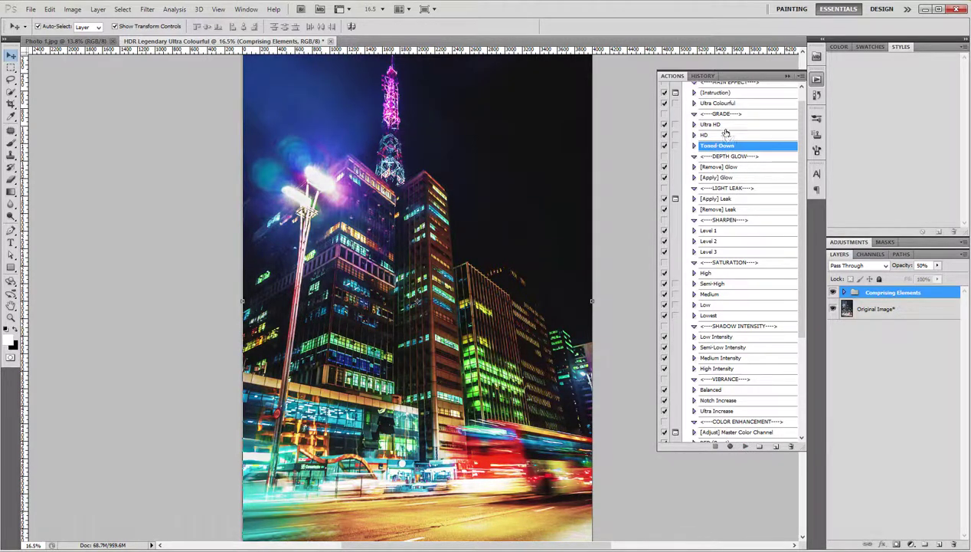
click(720, 124)
click(745, 445)
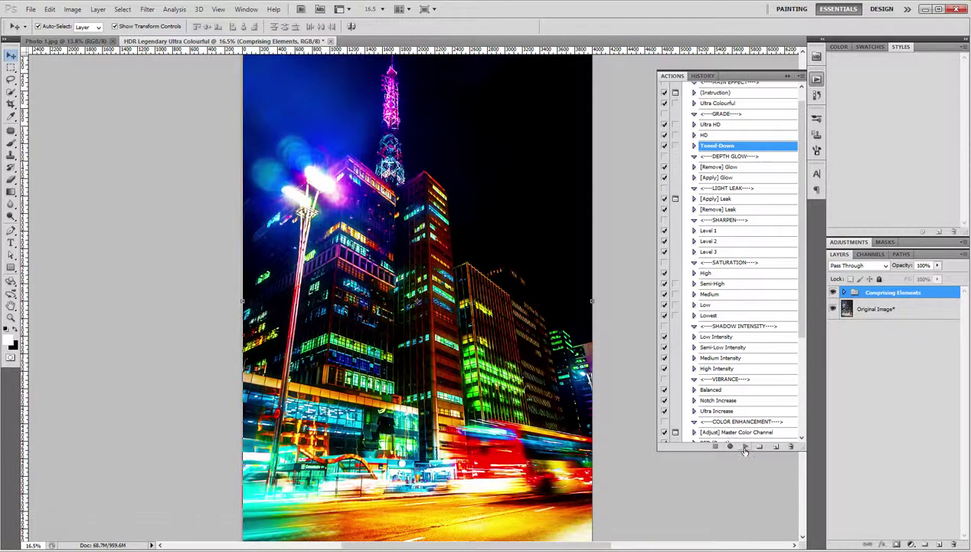
click(745, 446)
click(712, 124)
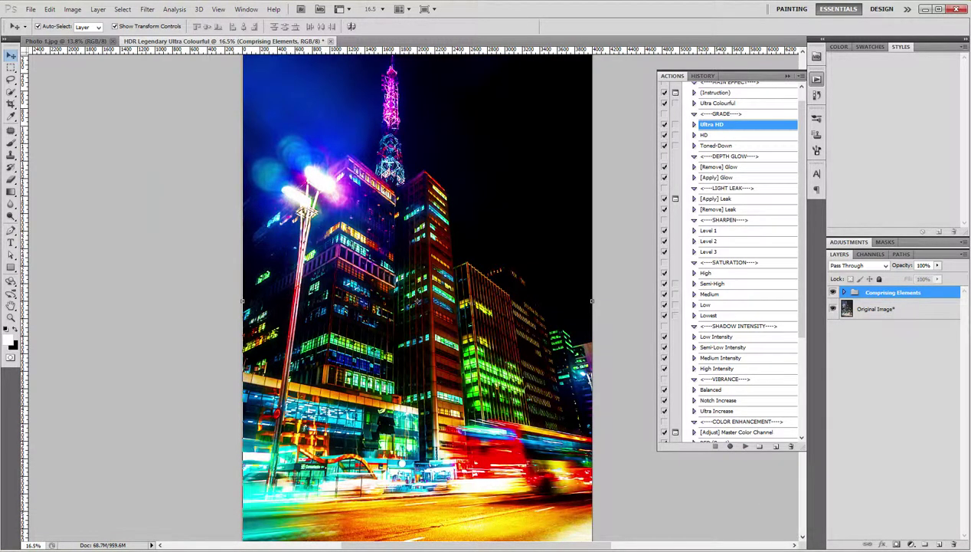
key(alt+Tab)
Add the Word note '- You can remove or apply Glow Depth' on a new line
key(Return)
text(- )
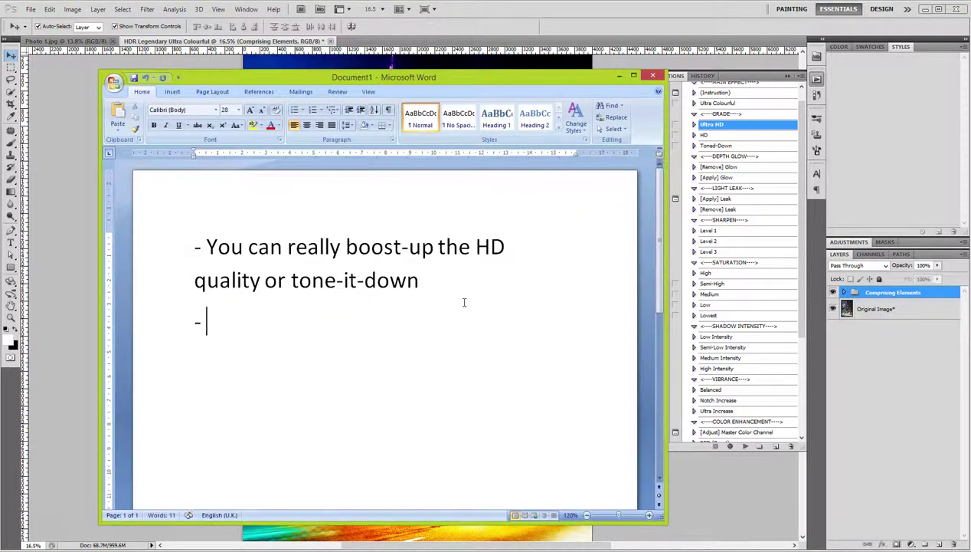
text(Yo)
key(BackSpace)
text(an r)
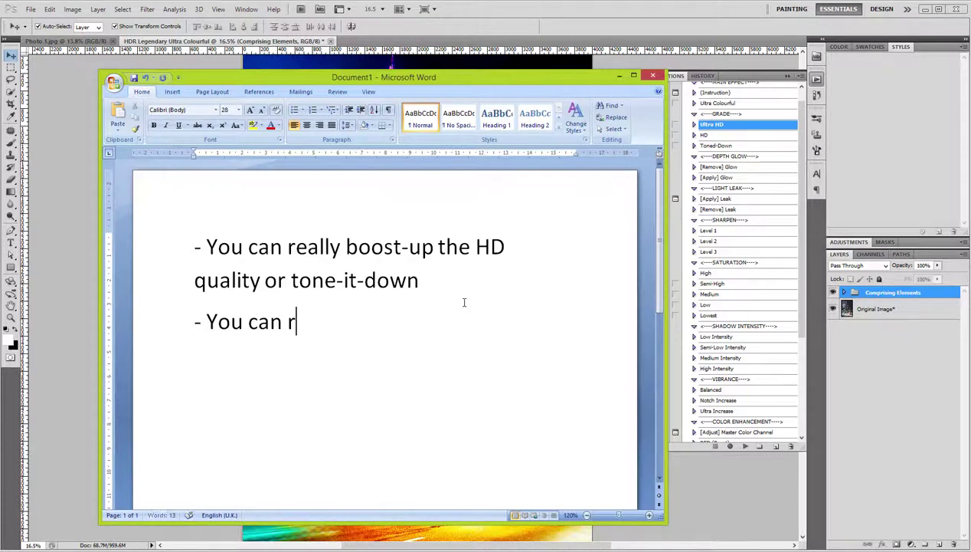
text(emove or app)
text(ly Gl)
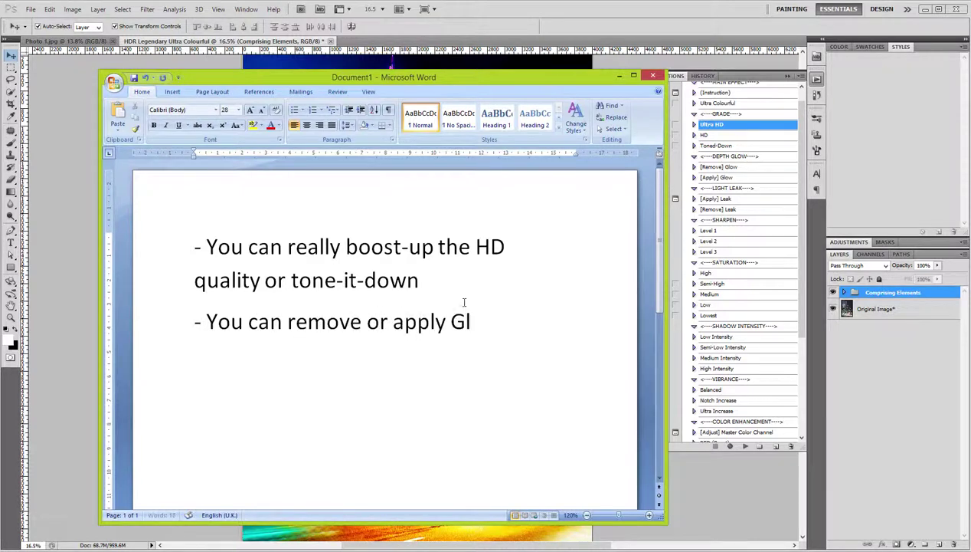
text(ow Dpe)
key(BackSpace)
key(BackSpace)
key(BackSpace)
text(Dep)
text(th)
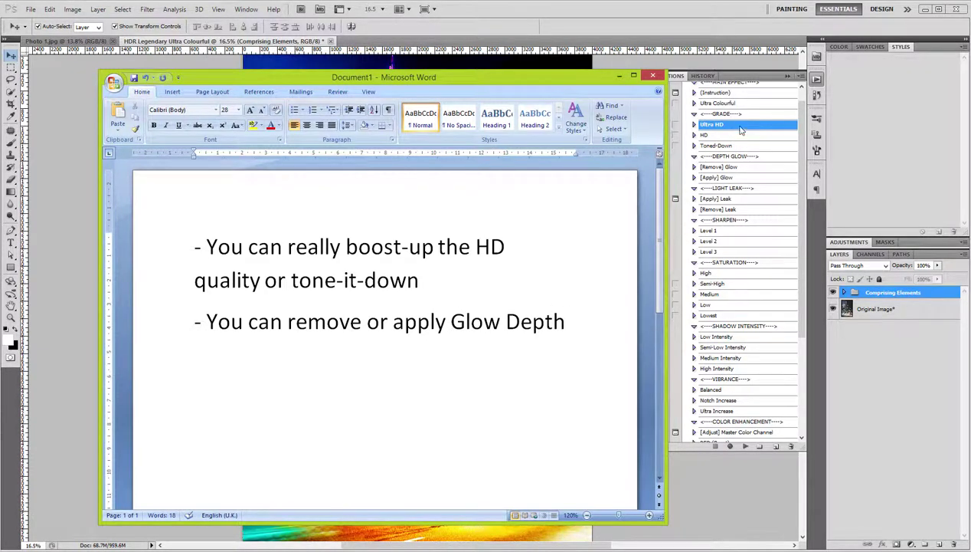
Play [Remove] Glow, then [Apply] Glow, leaving the depth glow on the photo
click(741, 131)
click(720, 167)
click(745, 447)
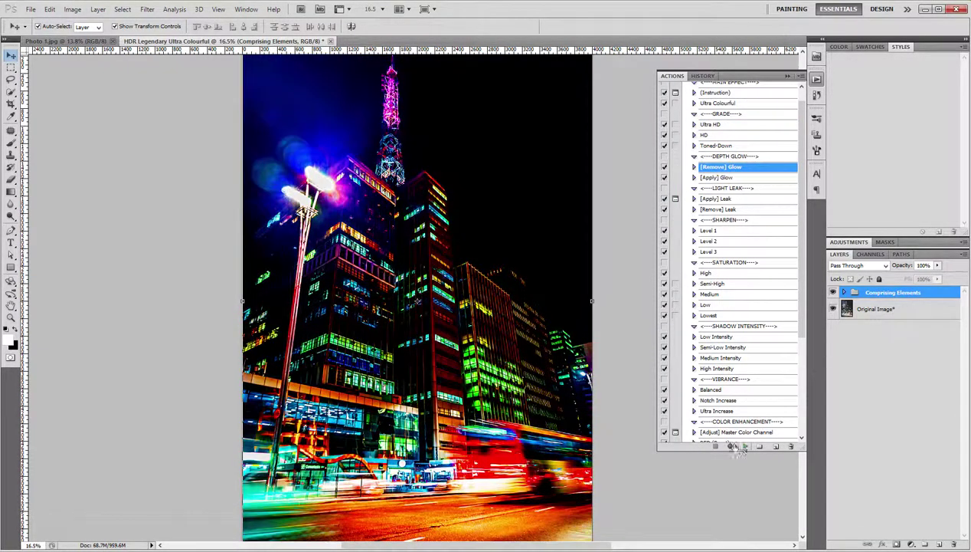
click(720, 178)
click(744, 446)
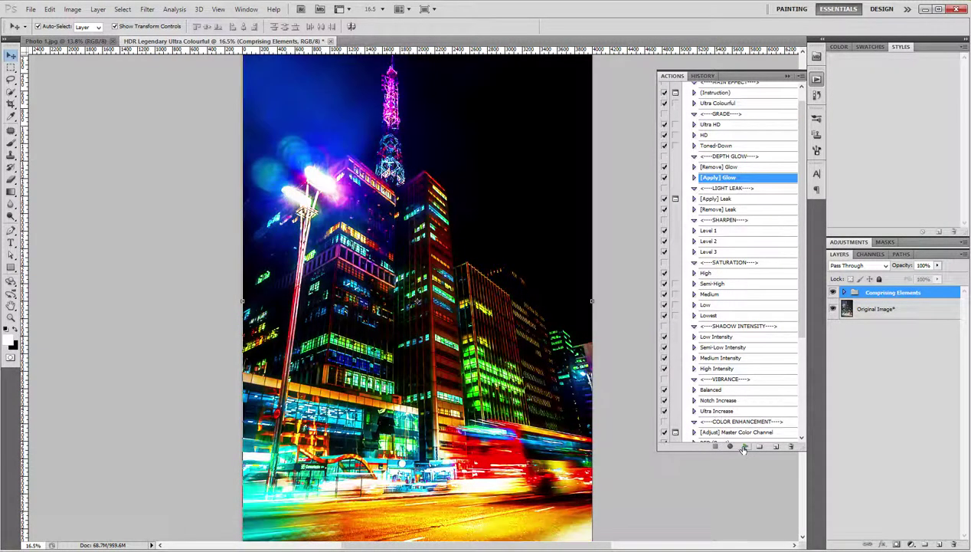
Add the third Word note '- You can apply universal light leak'
scroll(750, 269, down, 1)
key(alt+Tab)
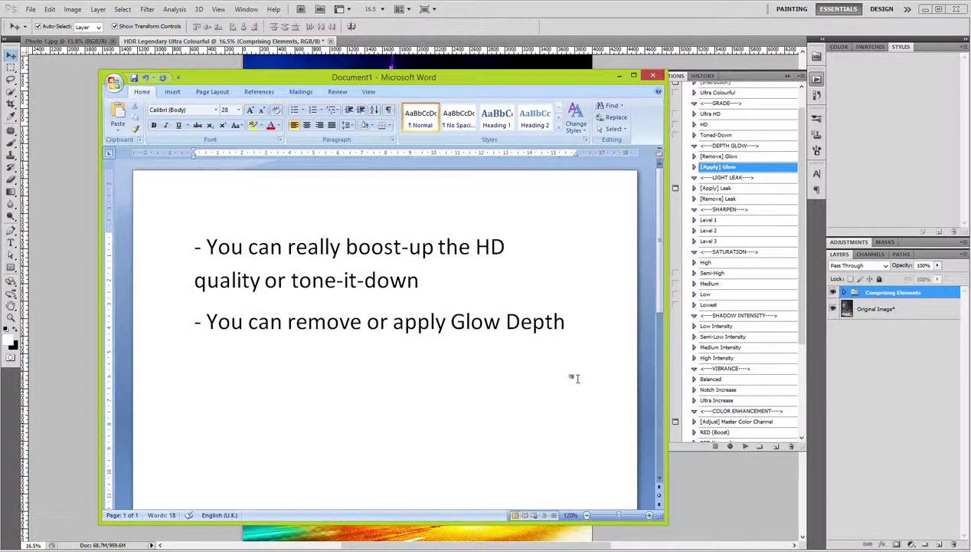
text(- yO)
text(ou)
key(BackSpace)
key(BackSpace)
key(BackSpace)
text(You can apply leak)
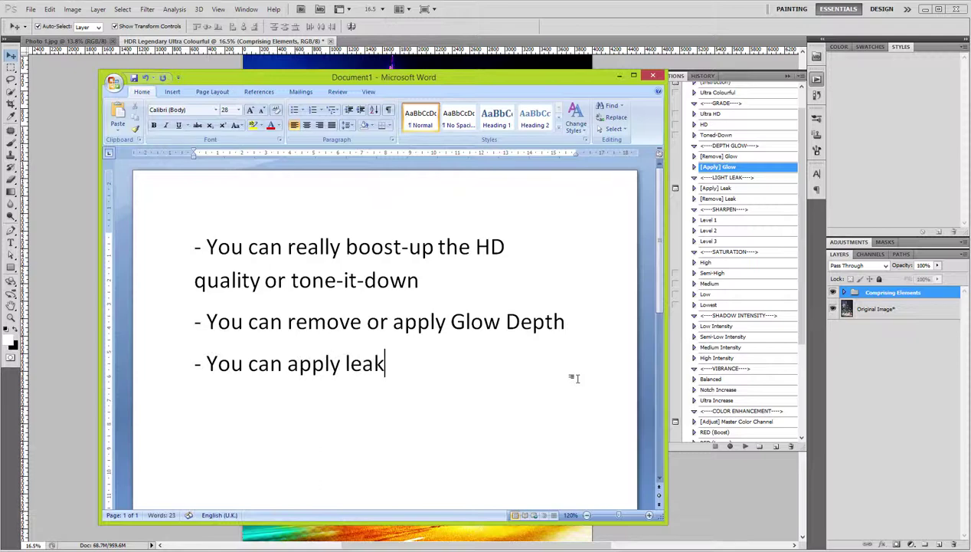
key(BackSpace)
key(BackSpace)
key(BackSpace)
text(ight leak)
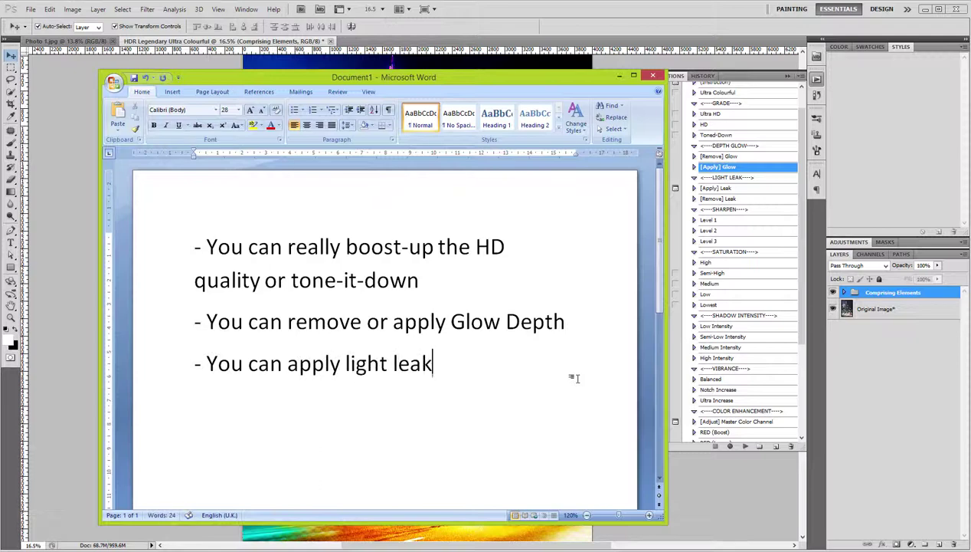
click(342, 363)
text(universa)
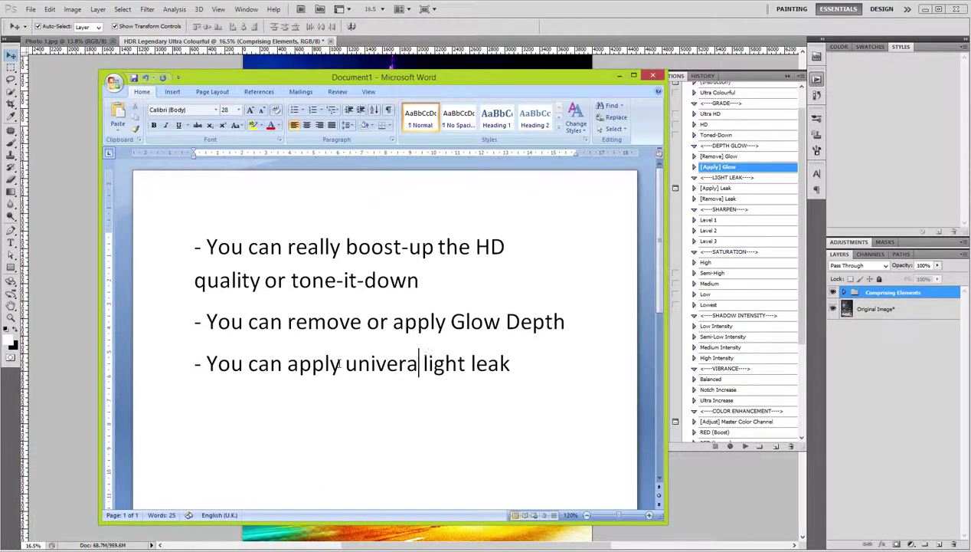
text(l)
click(751, 86)
Play [Apply] Leak and randomise its Gradient Fill twice for a teal-and-purple light leak
click(720, 188)
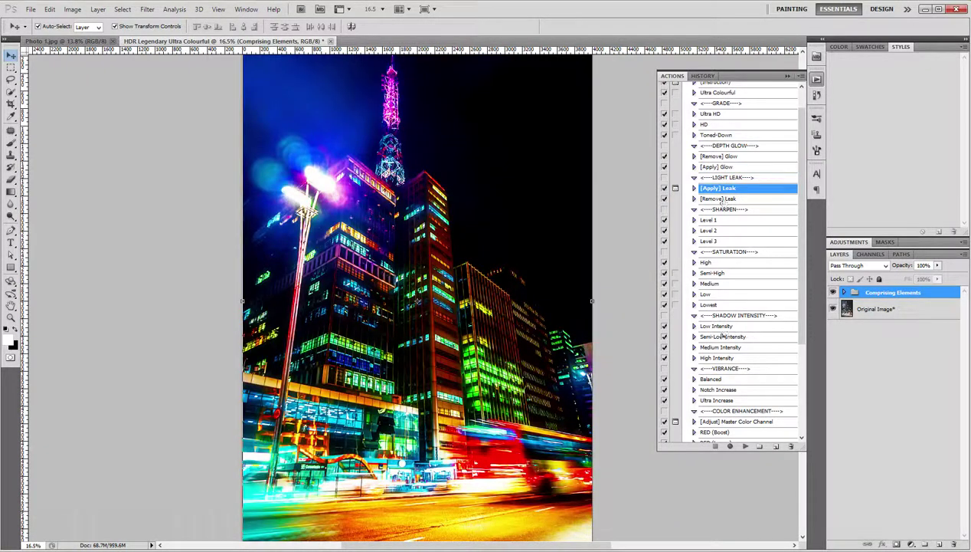
click(745, 447)
click(708, 244)
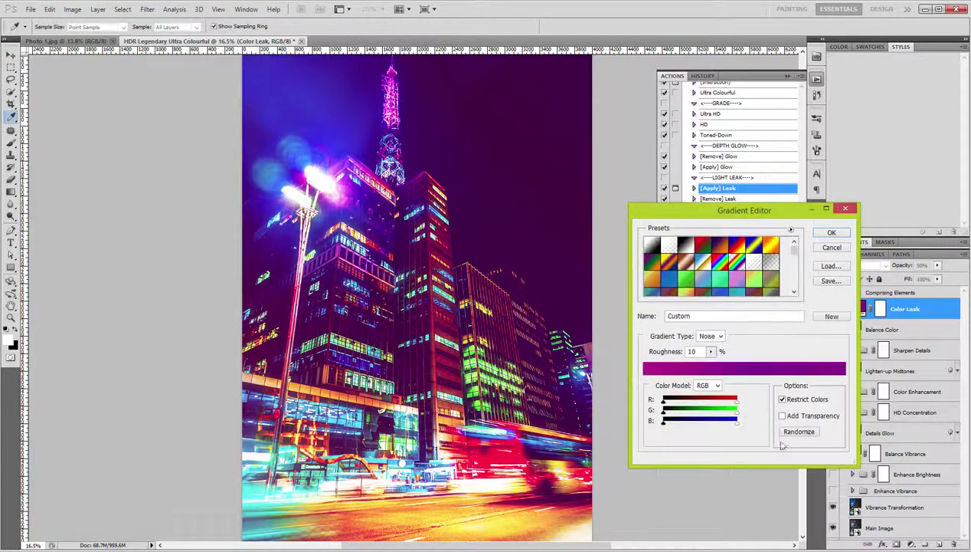
click(799, 431)
click(798, 431)
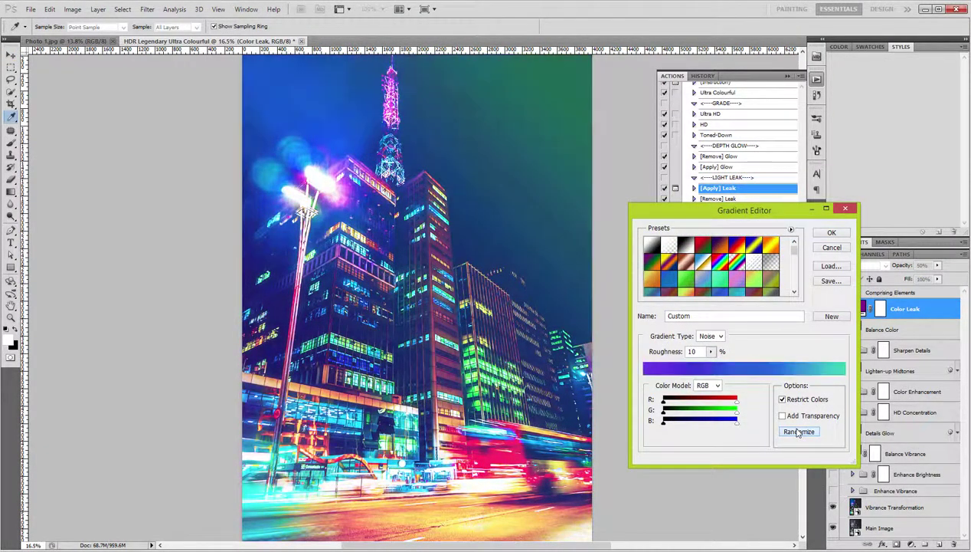
click(831, 233)
click(774, 245)
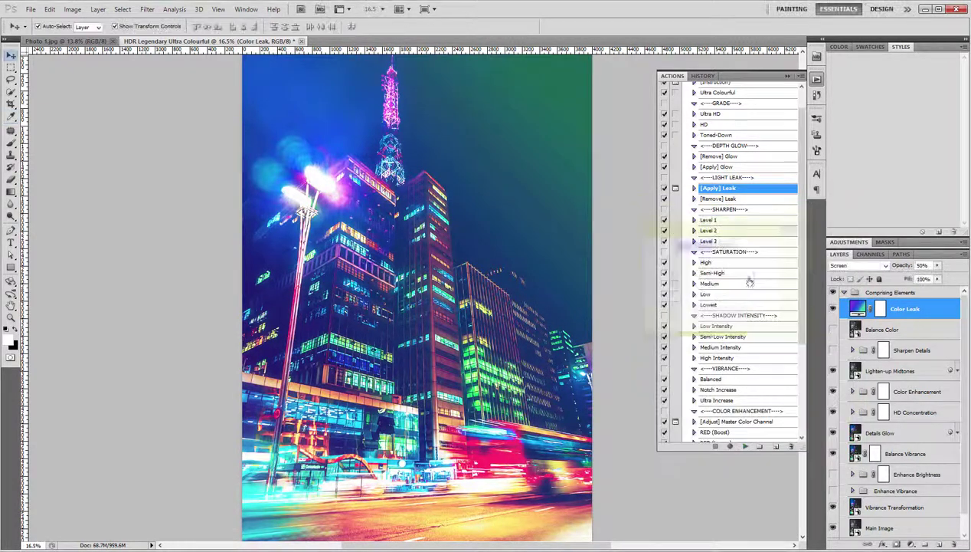
Finish the light-leak note ending 'You can also hide it.', play [Remove] Leak, and start the sharpness note
key(alt+Tab)
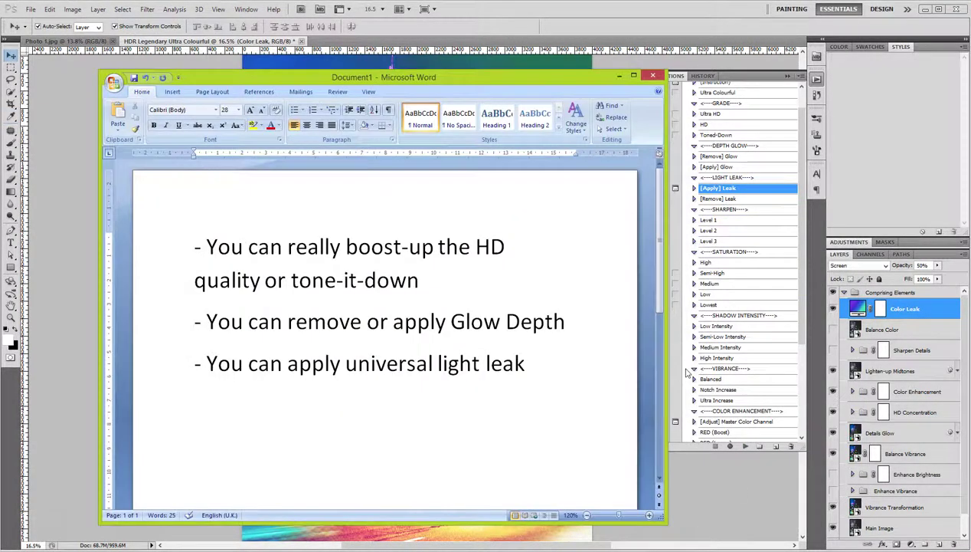
text( - totally)
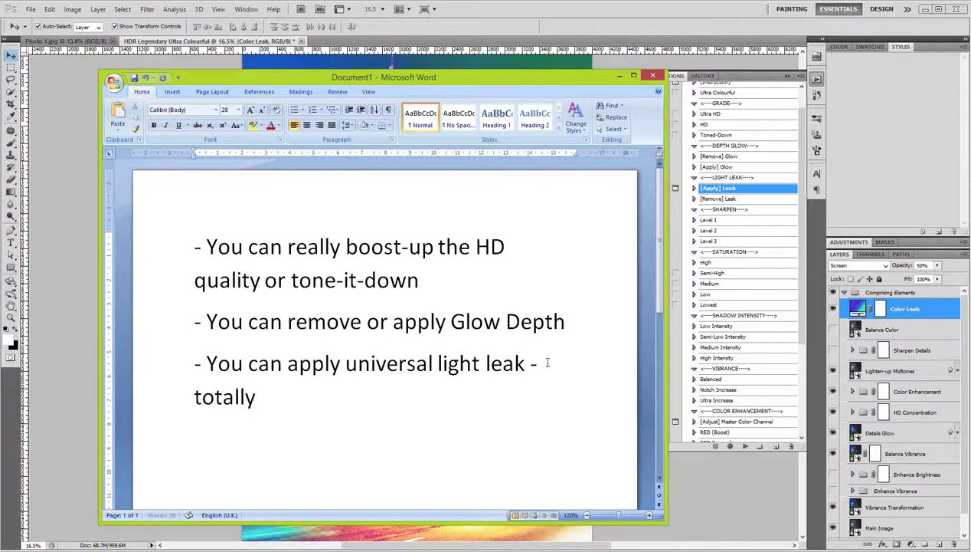
text( adding some dynamics)
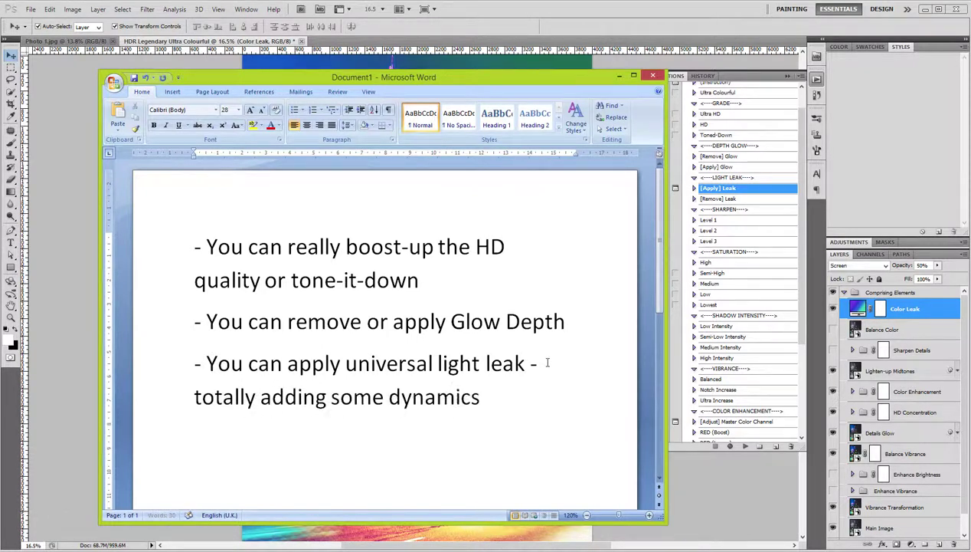
text( to the photo.)
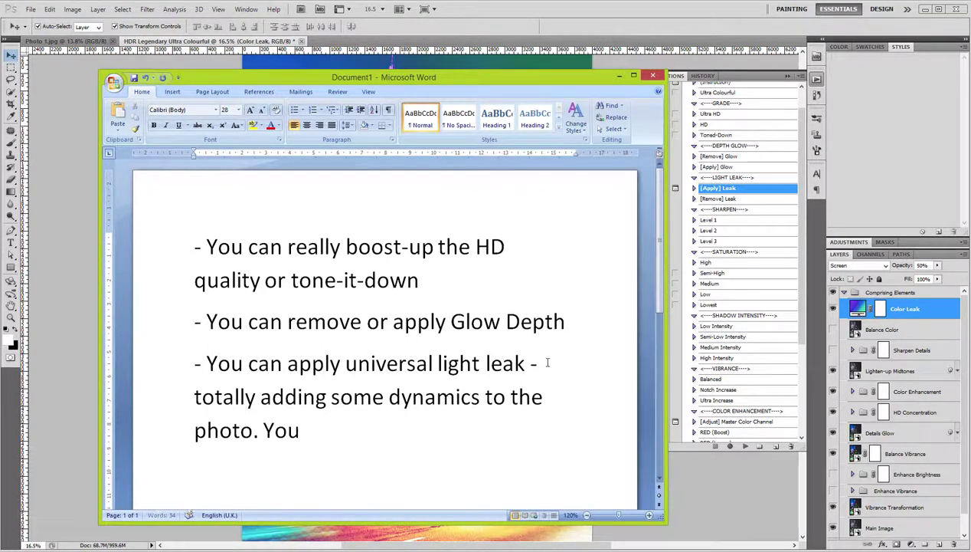
text( You can also hide it.)
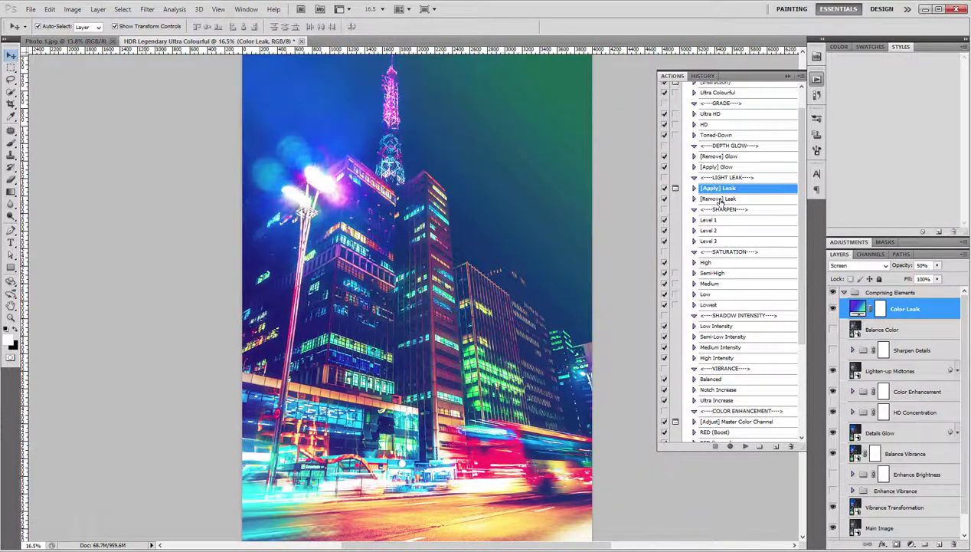
click(720, 199)
click(745, 446)
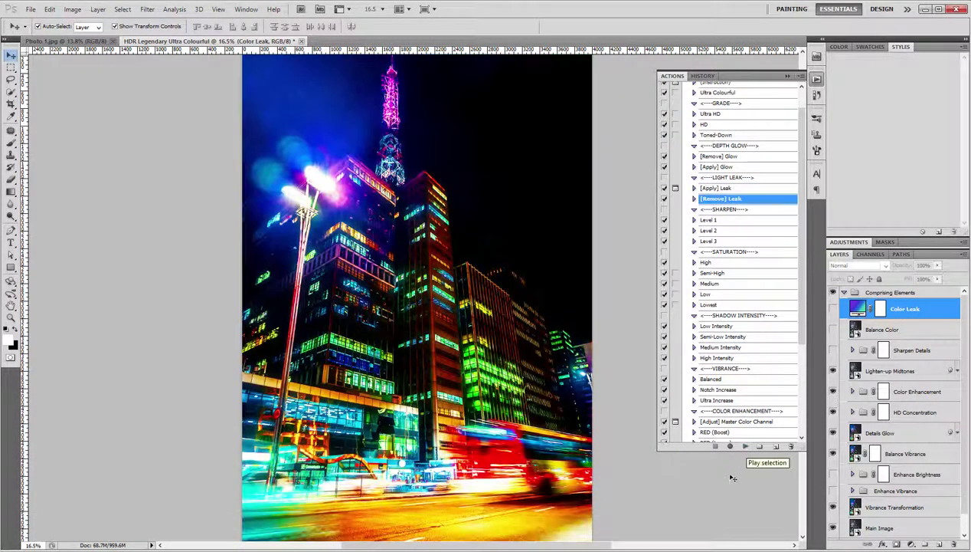
scroll(741, 258, down, 3)
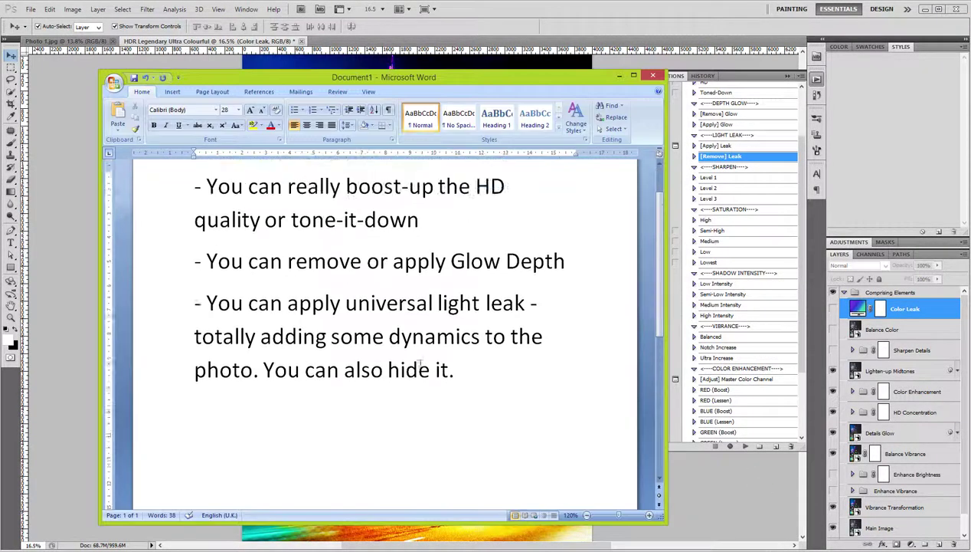
text(-You c)
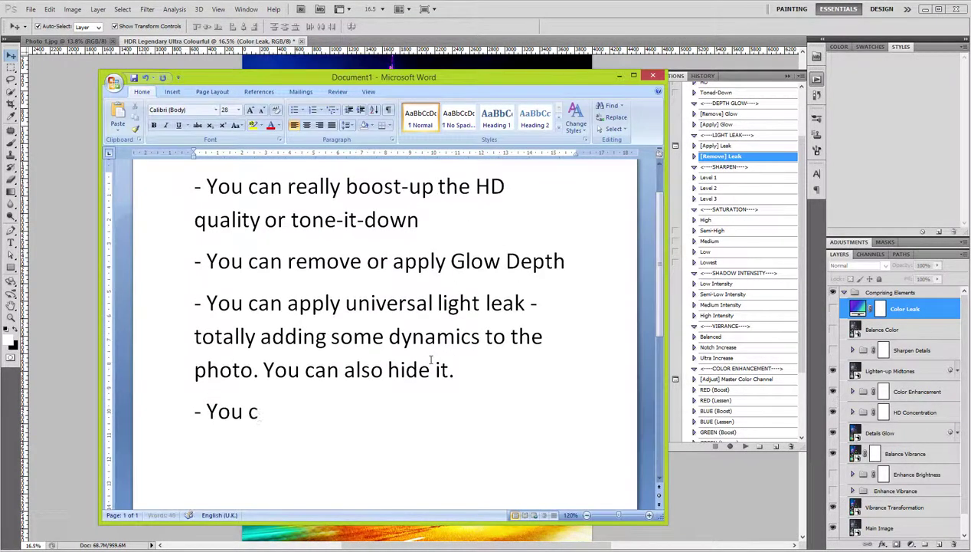
text(an boost the sharpness)
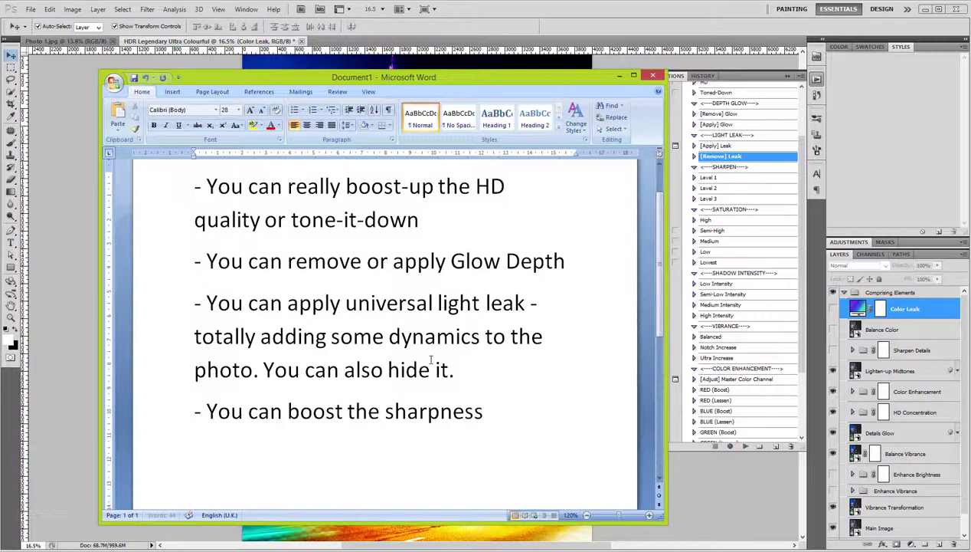
text( or reduce it)
Play the Level 1 SHARPEN step on the night city photo
click(757, 172)
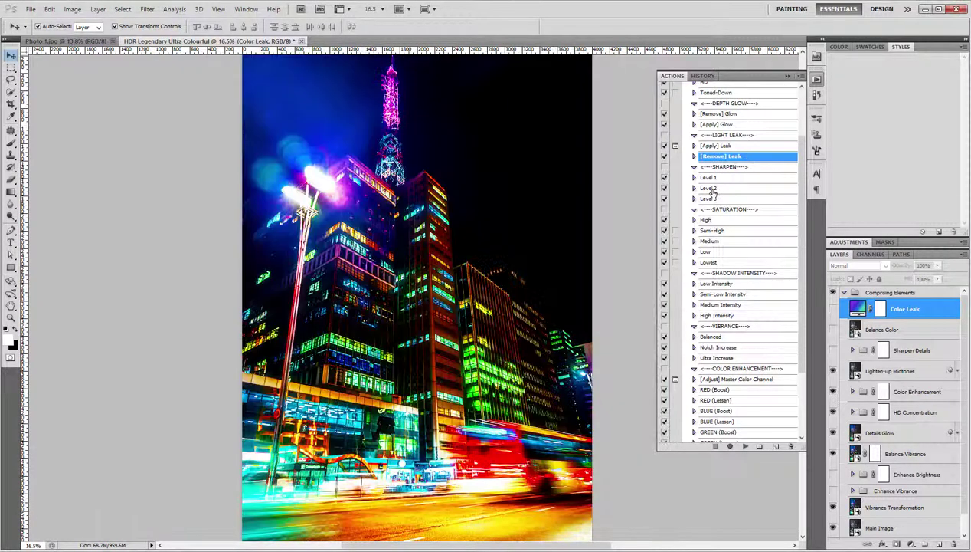
click(709, 187)
scroll(386, 343, up, 2)
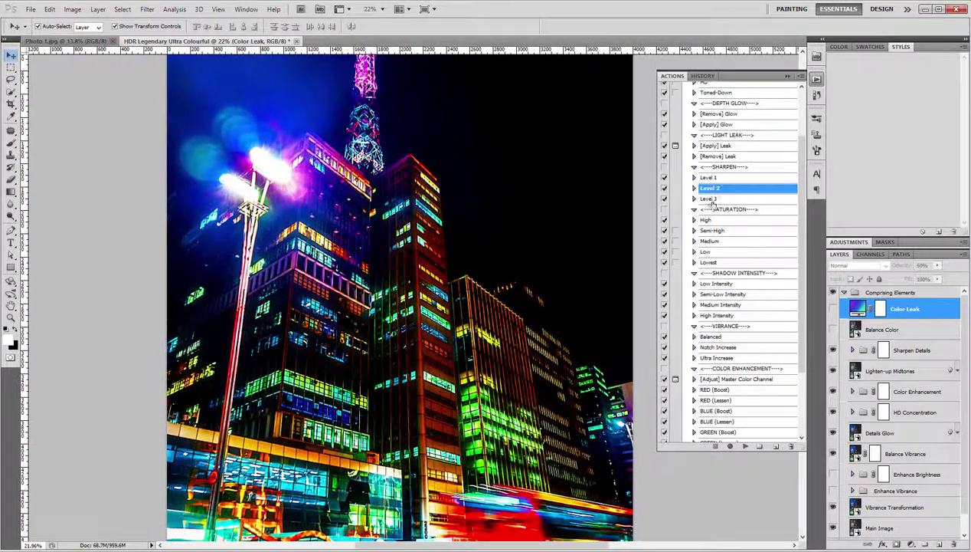
click(711, 199)
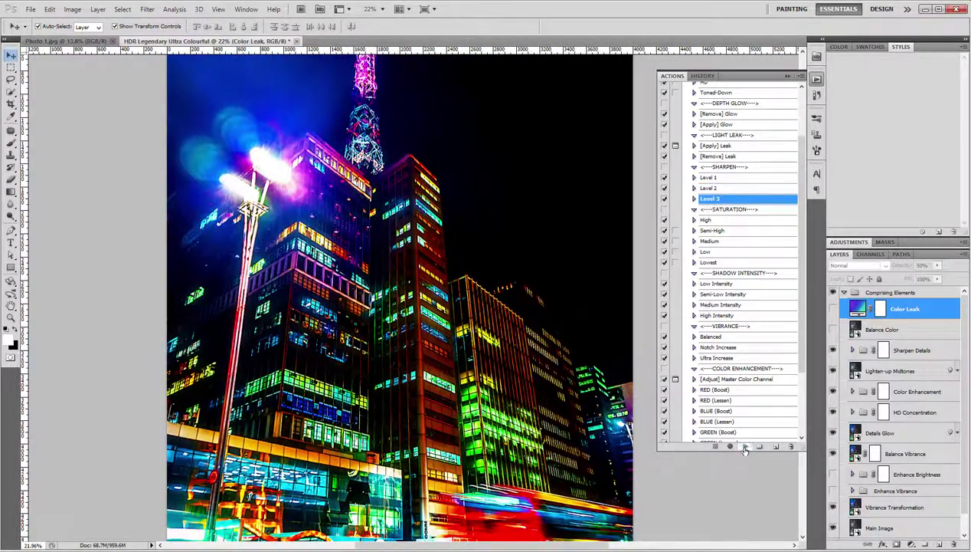
click(703, 178)
click(744, 447)
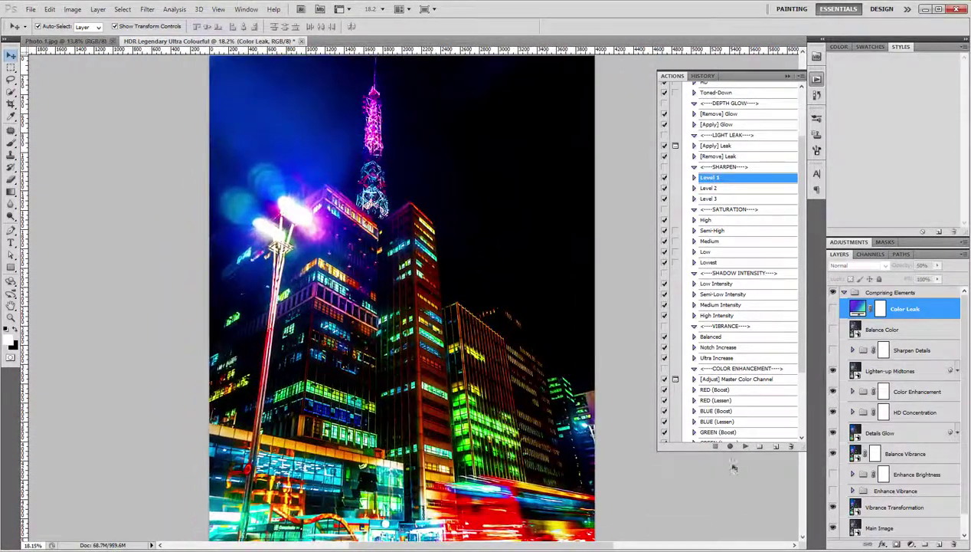
Add the Word note '- You can level-up the Saturation or level-it-down/reduce-it'
key(alt+Tab)
scroll(377, 386, down, 1)
key(Return)
text(- Yo)
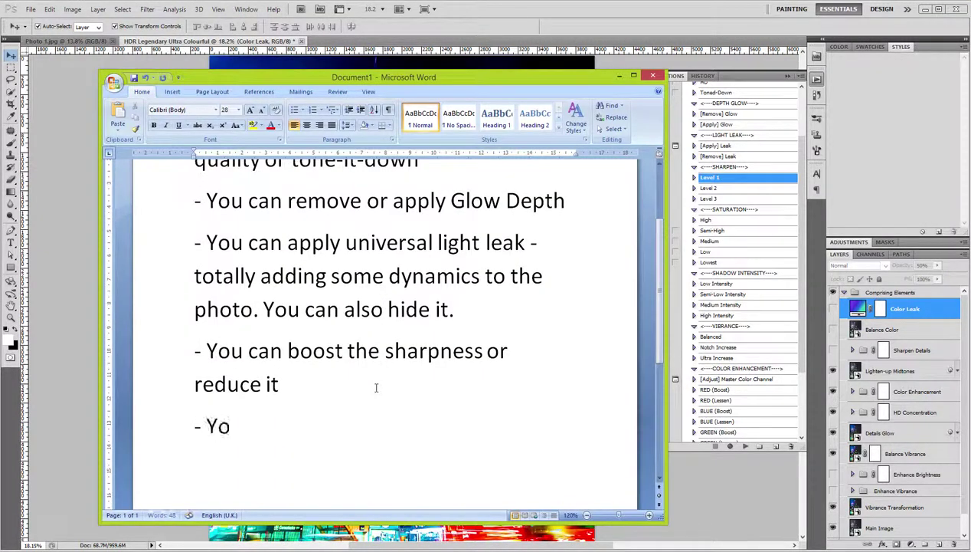
text(u can level-up the )
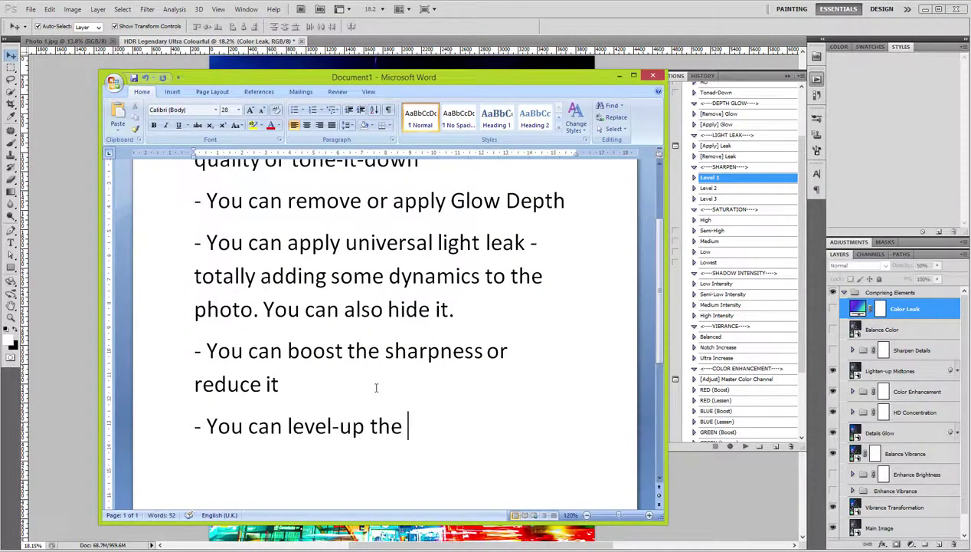
text(Saturation)
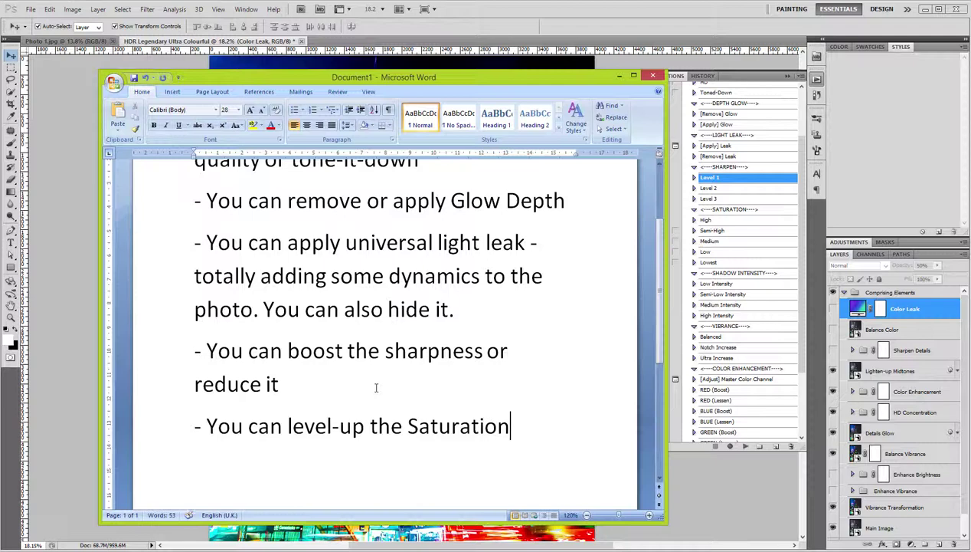
text( or lev)
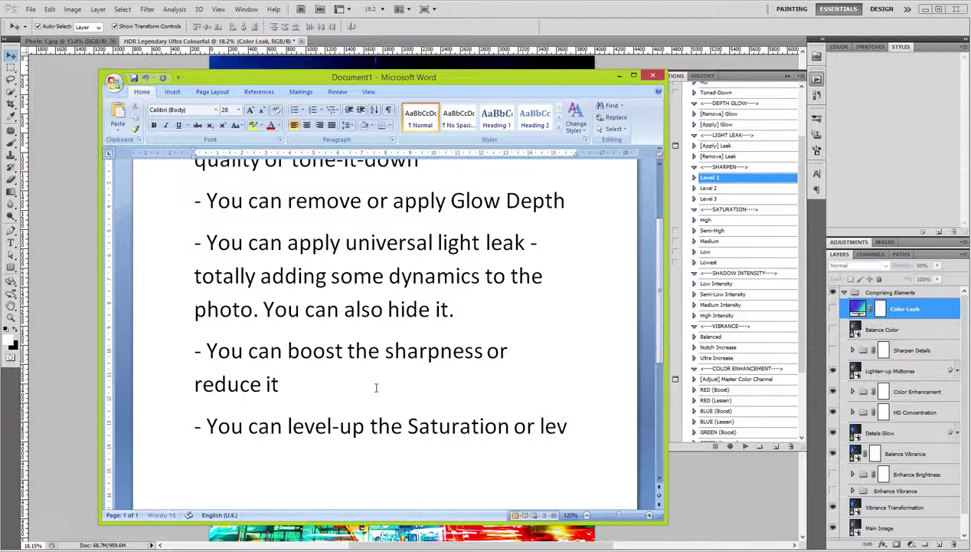
text(el)
text(-it-down)
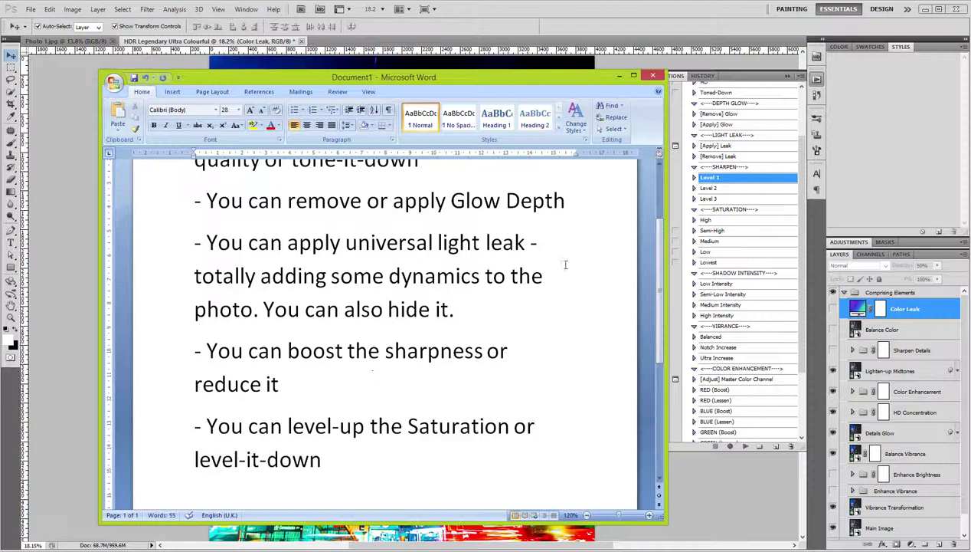
text(/reduce-i)
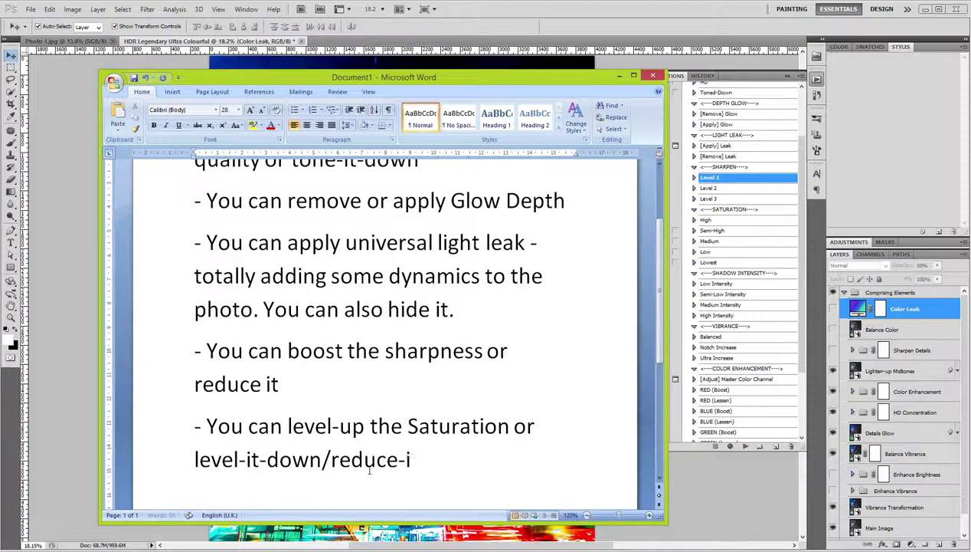
text(t)
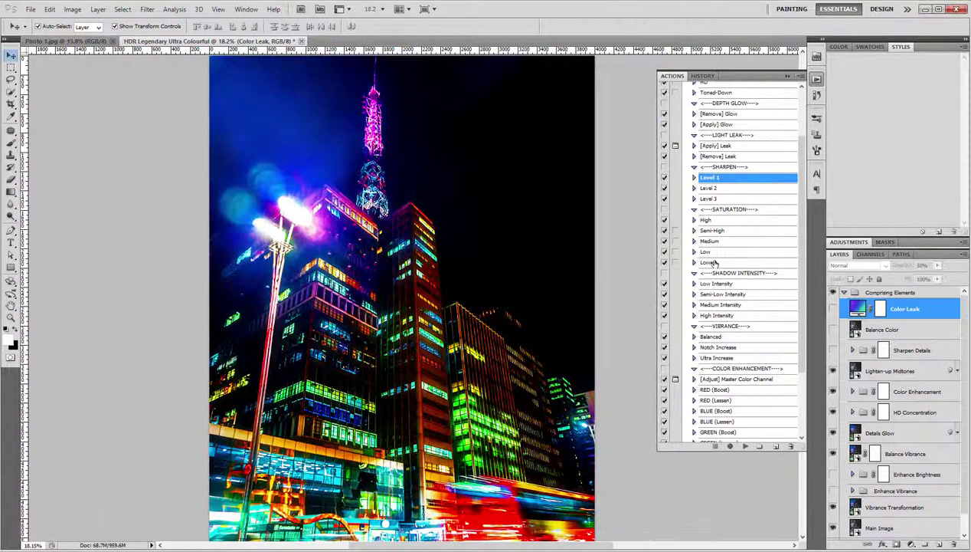
Play the Lowest, Low, then High SATURATION steps, leaving High saturation applied
click(709, 262)
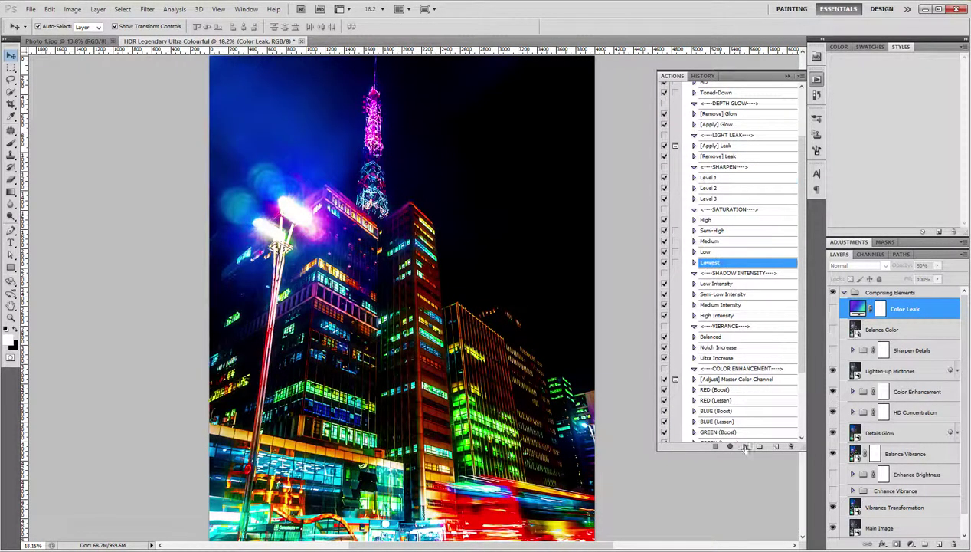
click(745, 446)
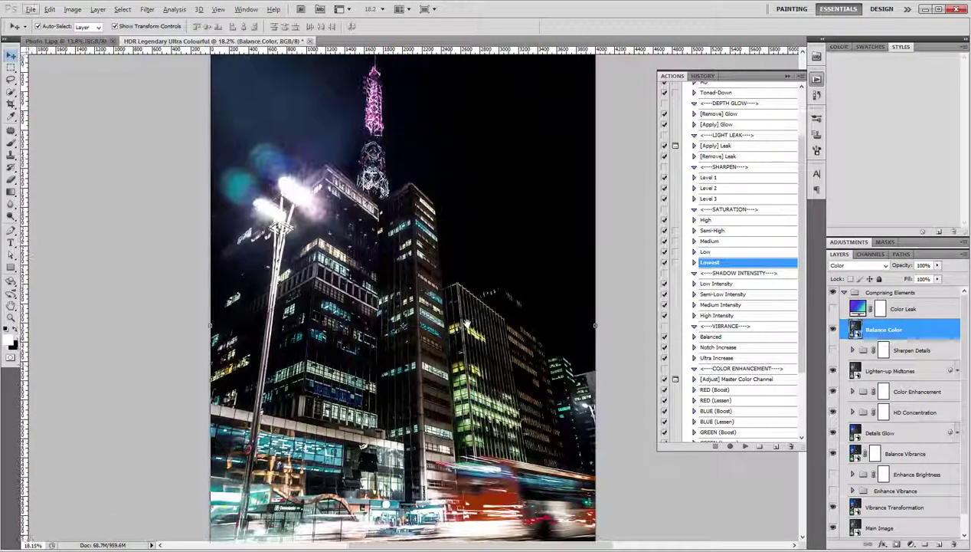
click(717, 252)
click(745, 446)
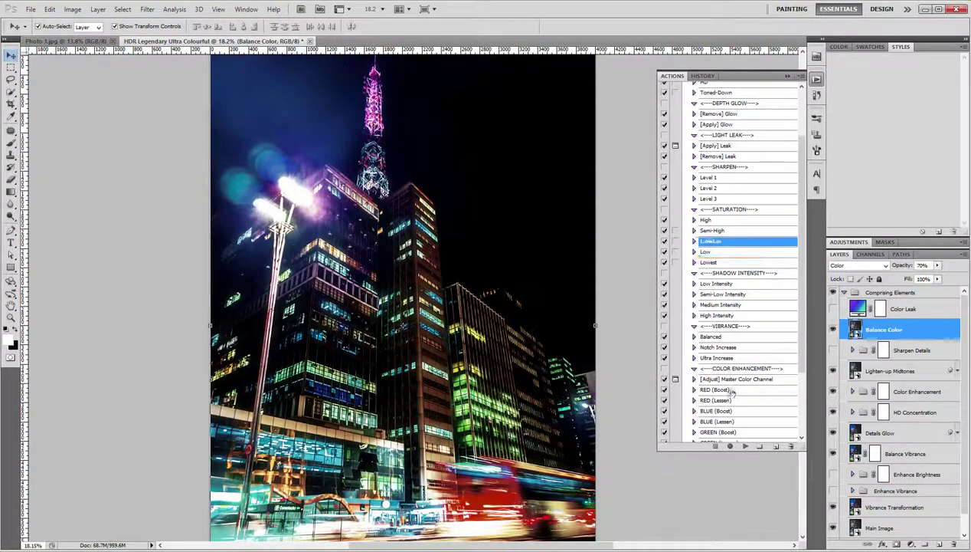
click(728, 231)
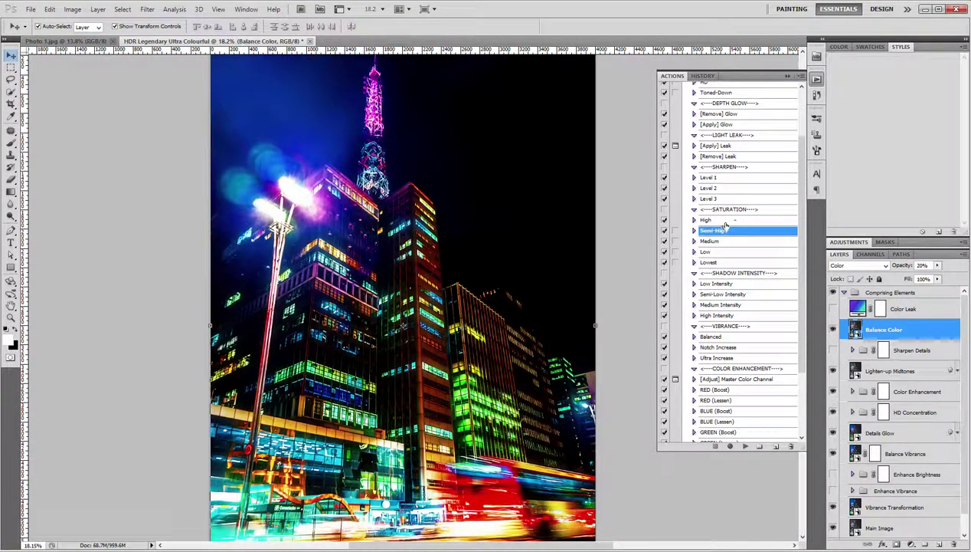
click(724, 221)
click(743, 445)
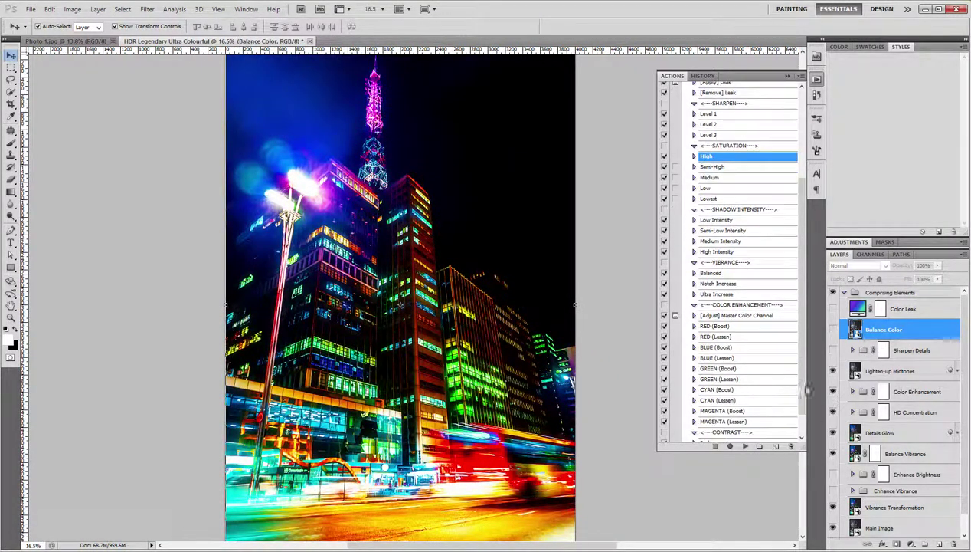
Add the Word note '- You can intensify the Shadow (i.e. make it darker or lighter)'
key(alt+Tab)
scroll(483, 429, down, 1)
key(Return)
text(- )
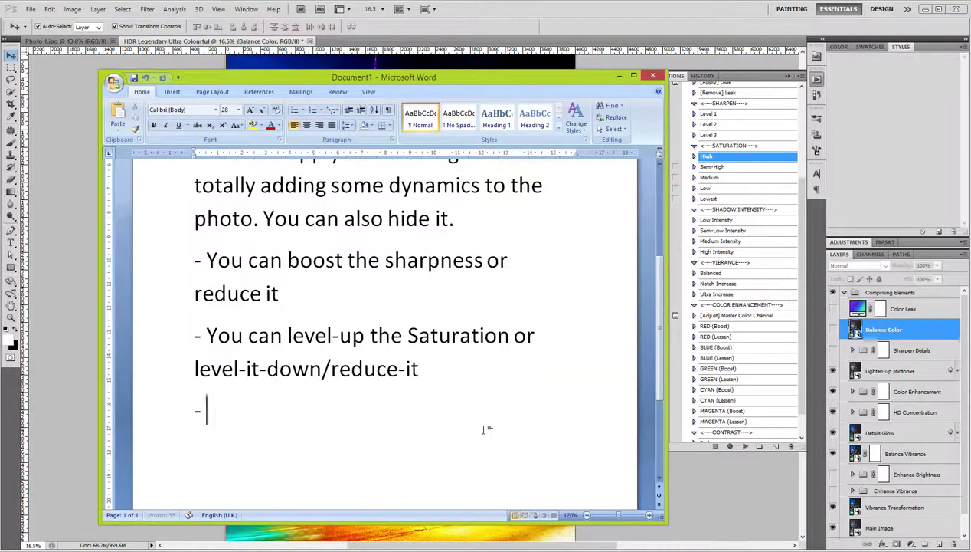
text(You can intensify the S)
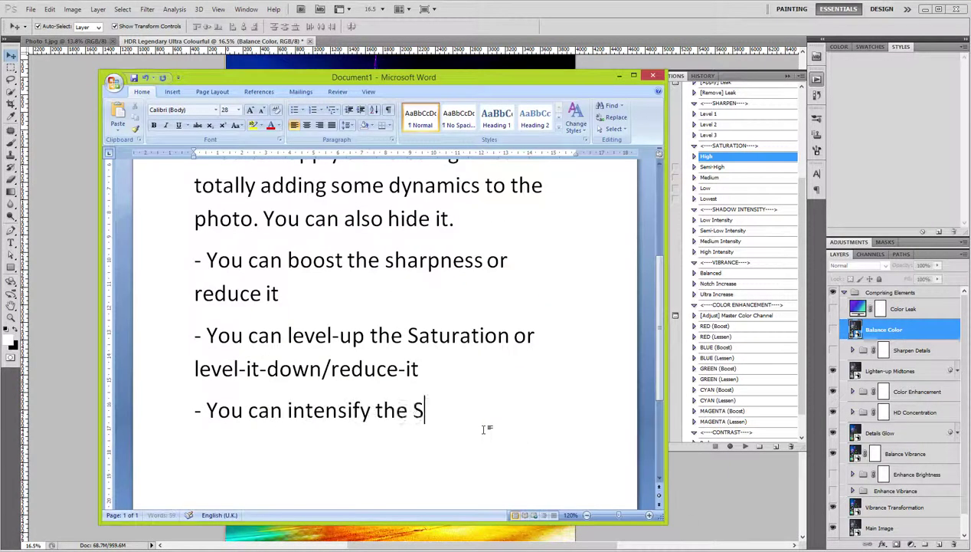
text(hadow (i.e. make i)
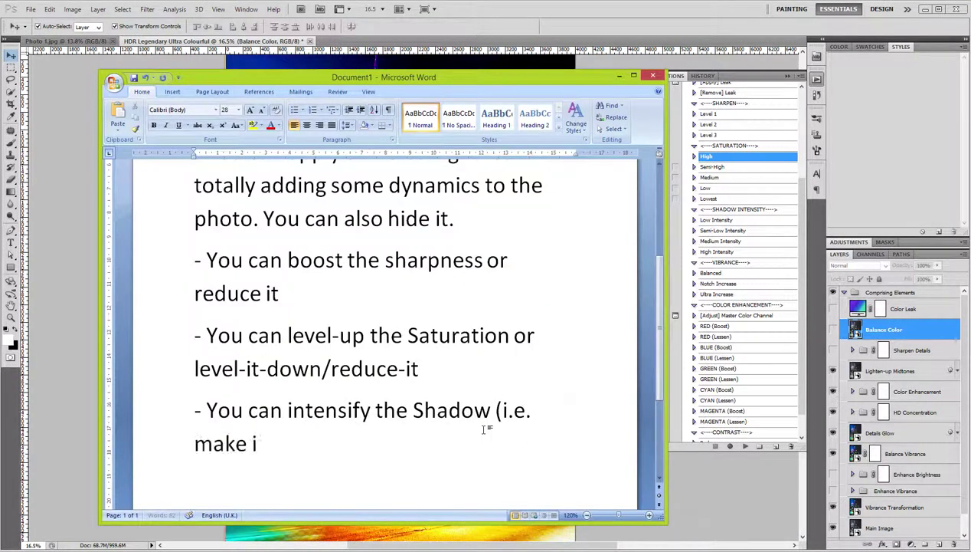
text(t darker or lighter))
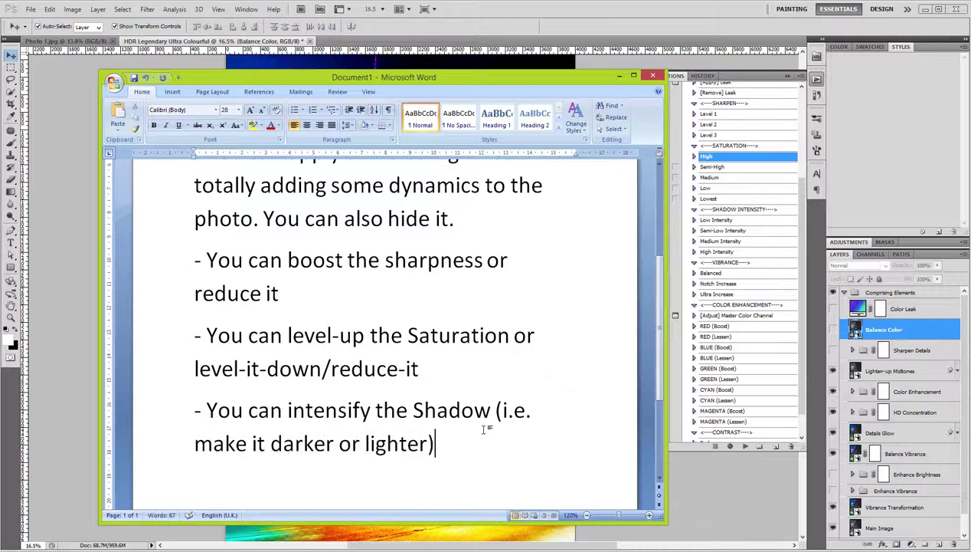
click(743, 157)
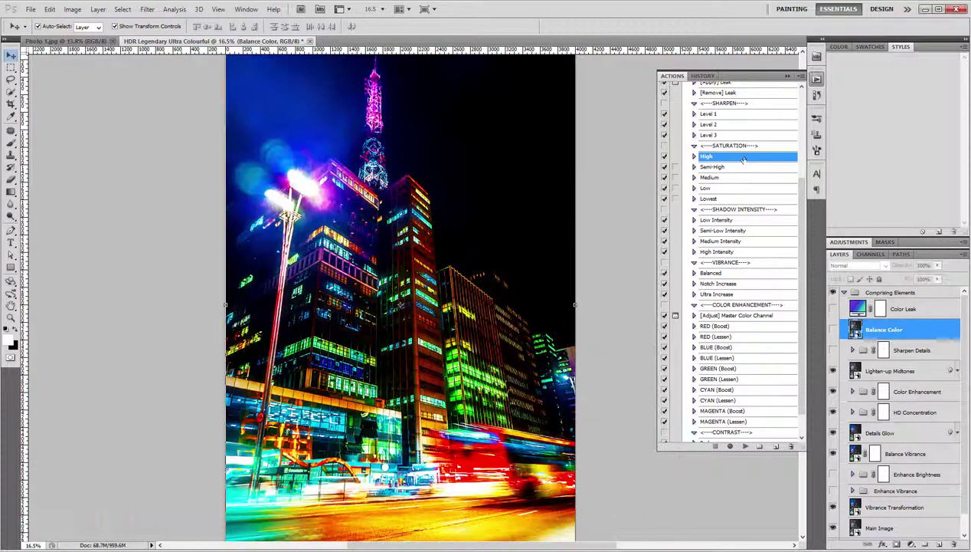
Play the Low, Semi-Low, Medium and High Intensity SHADOW INTENSITY steps in turn
click(736, 220)
click(745, 446)
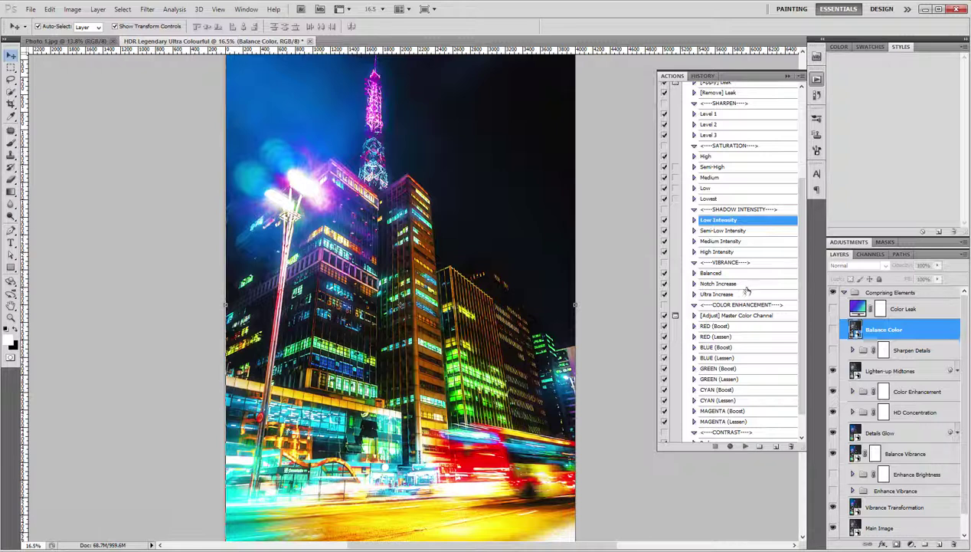
click(735, 231)
click(745, 447)
click(721, 242)
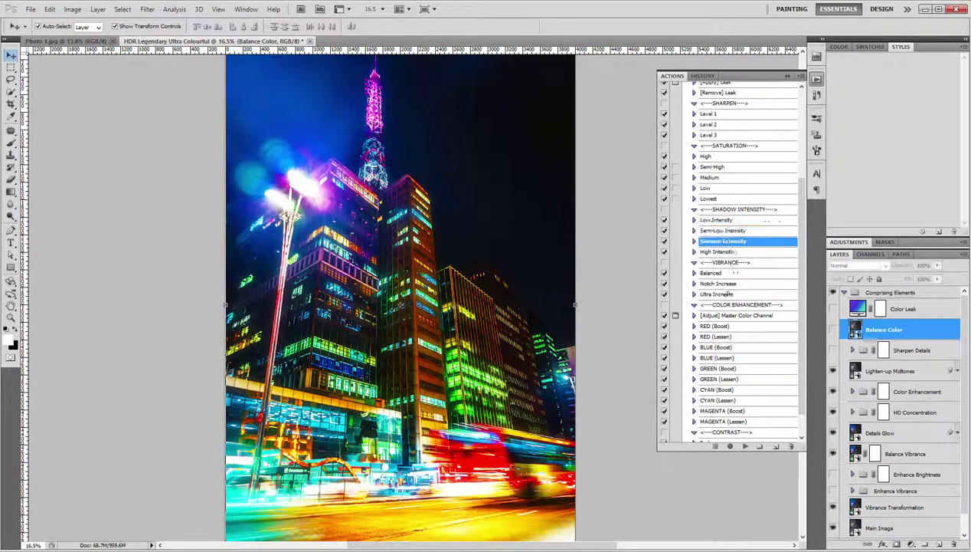
click(745, 446)
click(720, 252)
click(745, 447)
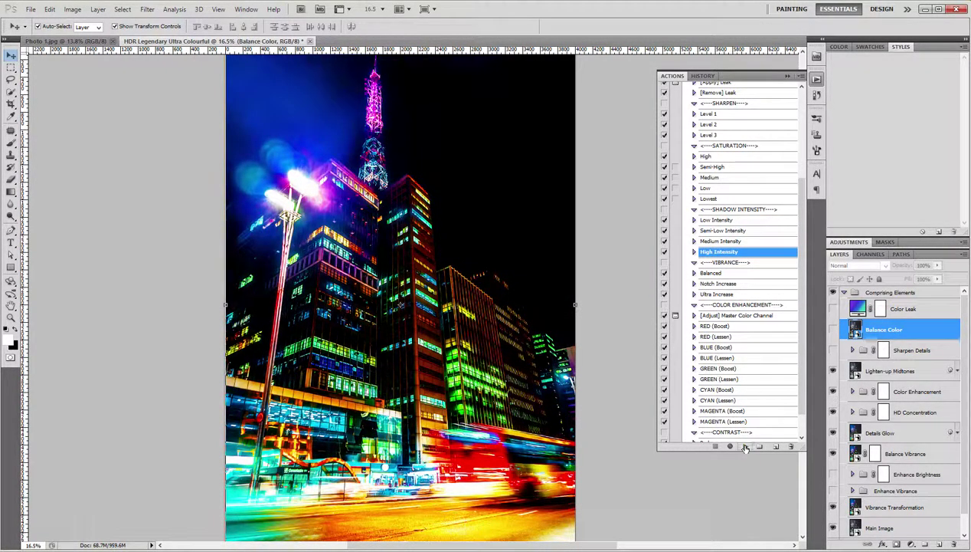
click(743, 445)
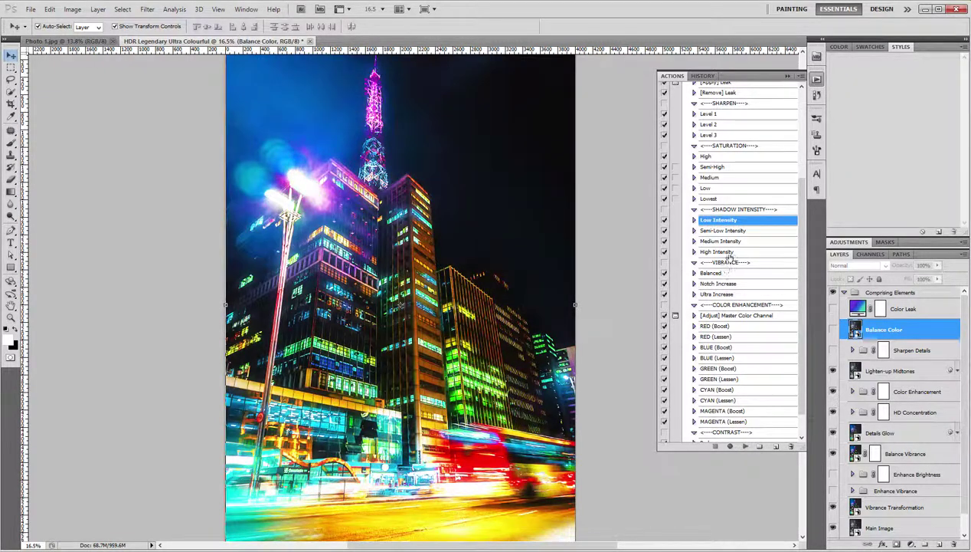
scroll(728, 363, down, 3)
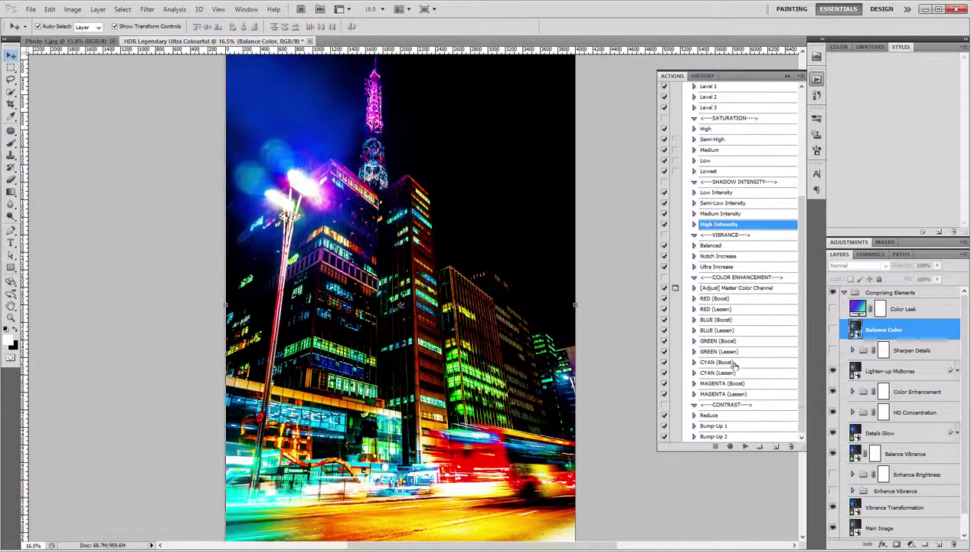
Add the Word note '- You can balance the overall vibrance or lower it'
key(alt+Tab)
key(Return)
text(- )
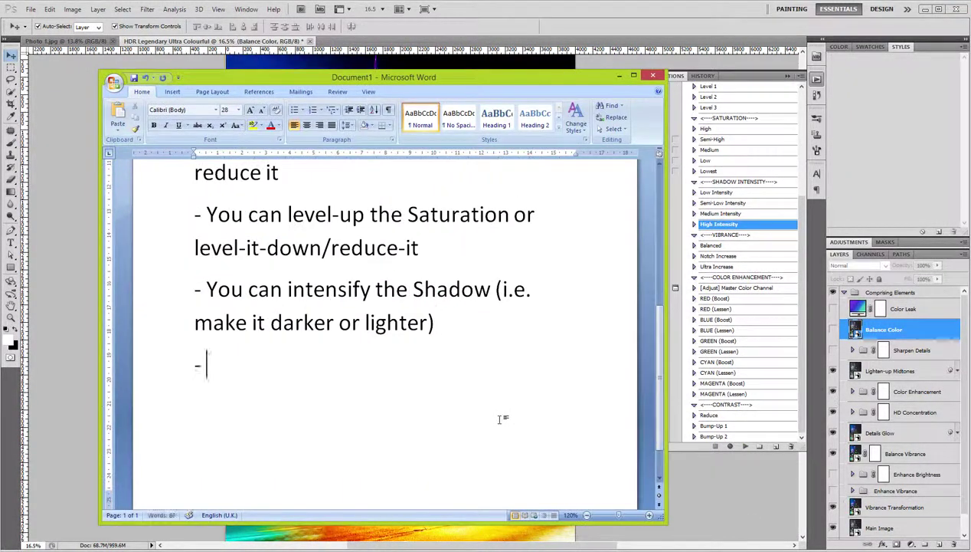
text(You can balance the over)
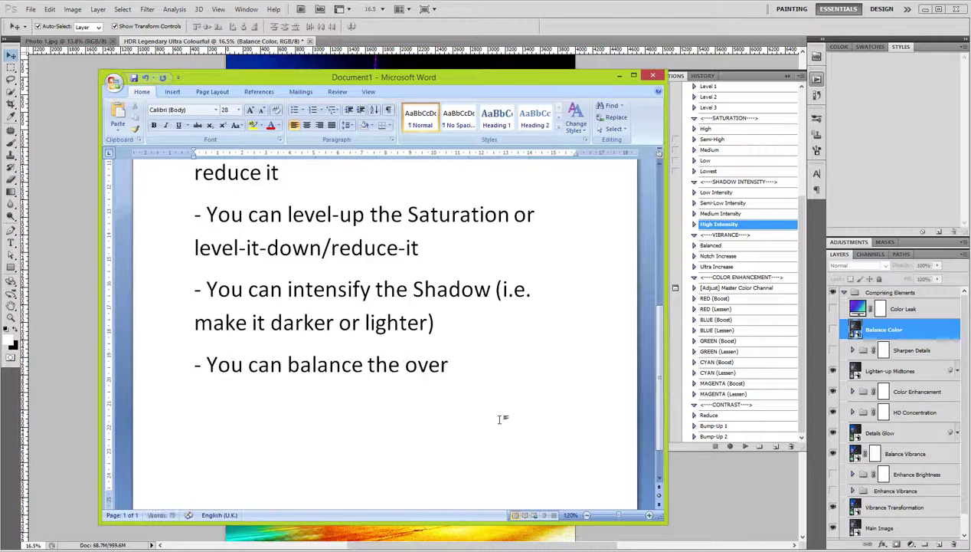
text(all vibrance or )
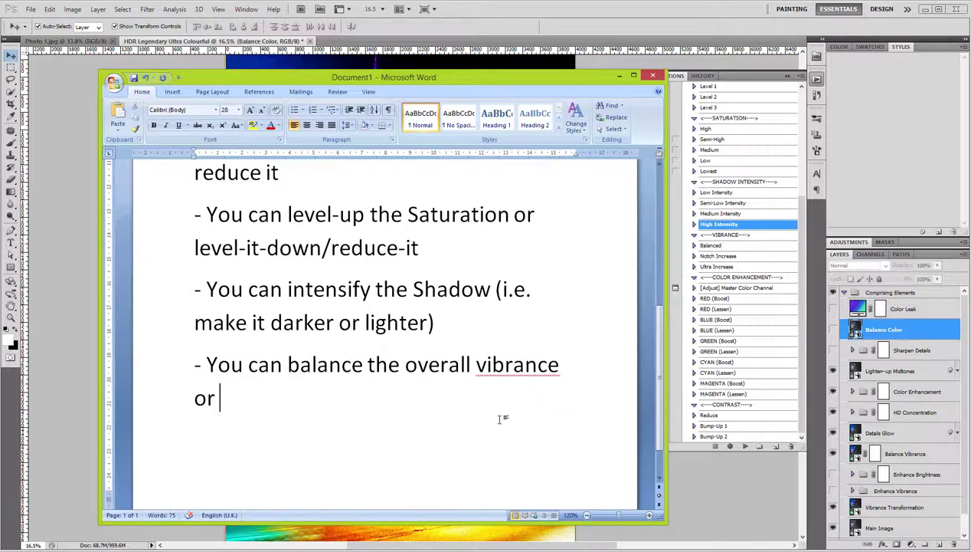
text(lower it.)
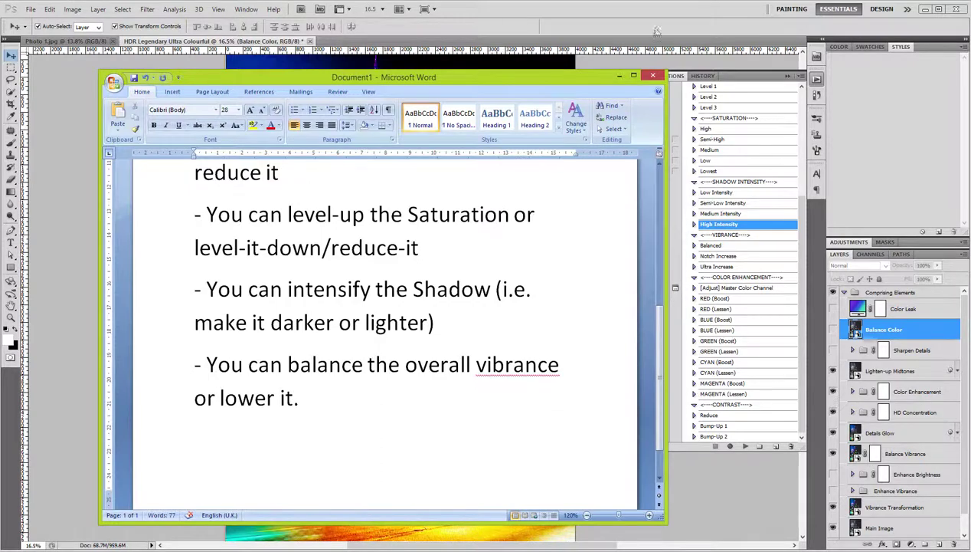
click(619, 76)
click(713, 245)
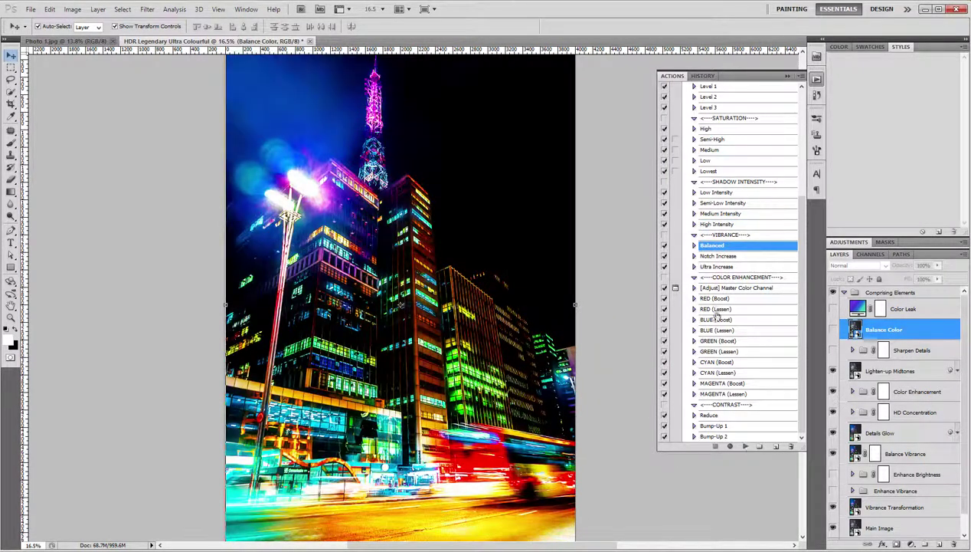
Try the Notch Increase, Ultra Increase and Balanced vibrance steps on the night city photo
click(718, 256)
click(744, 446)
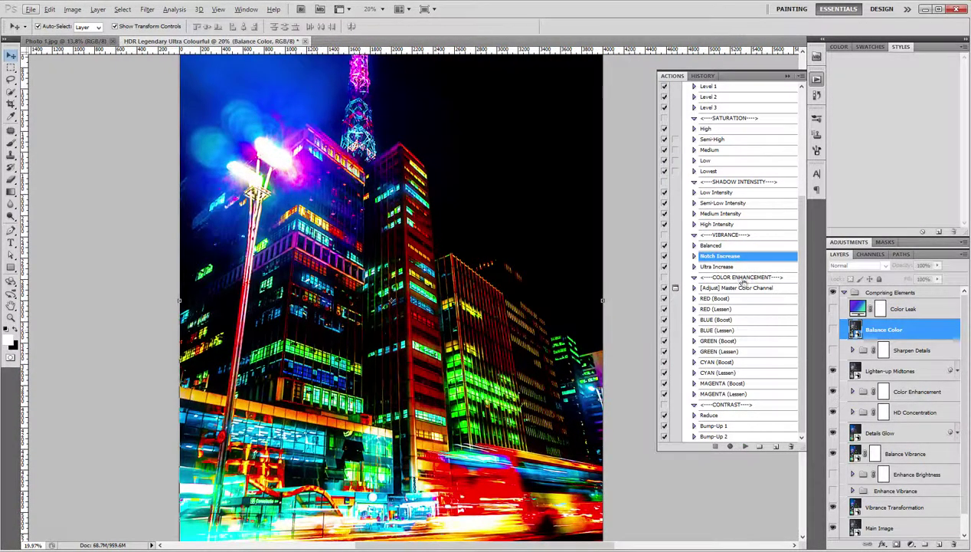
click(720, 265)
click(744, 446)
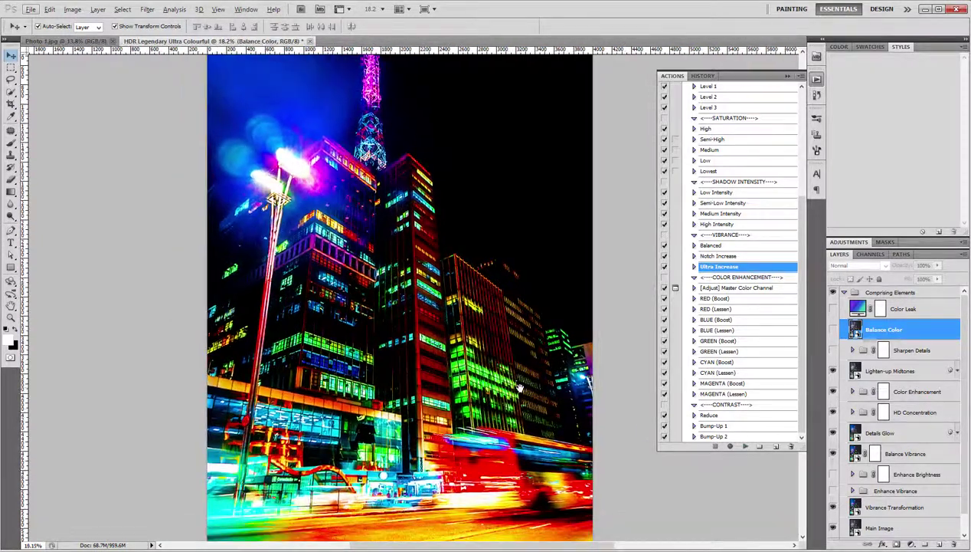
click(721, 245)
click(744, 445)
Replay Ultra Increase and Balanced, ending with Notch Increase applied to the photo
click(720, 265)
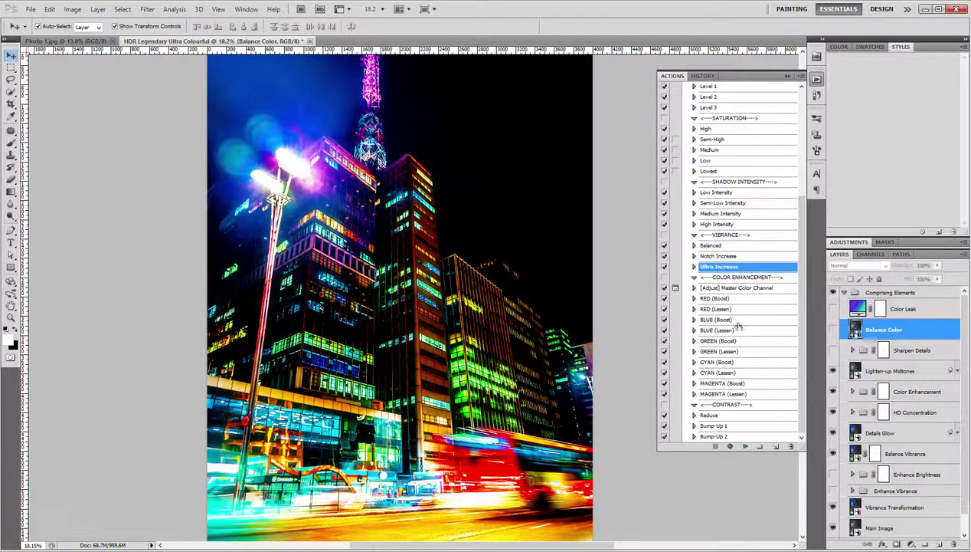
click(745, 446)
click(732, 246)
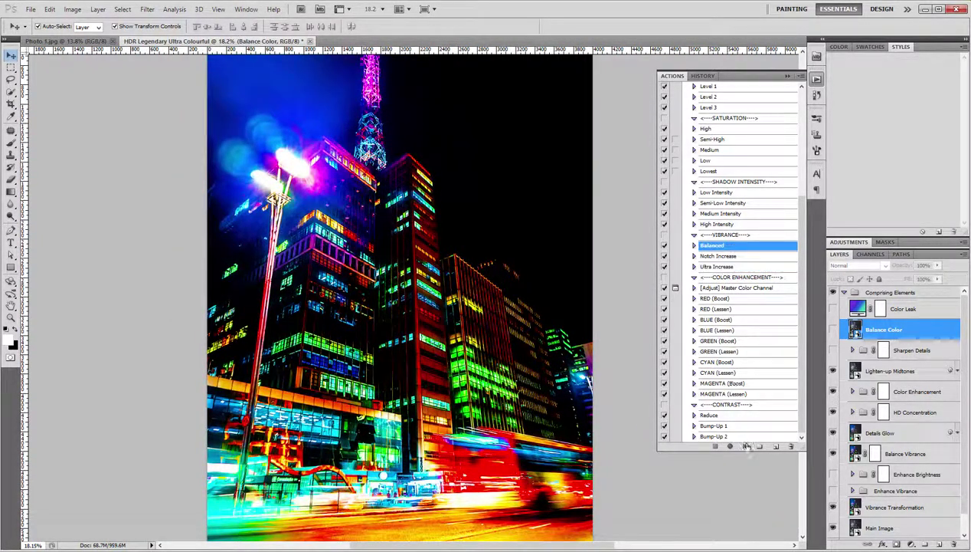
click(743, 446)
click(732, 256)
click(745, 447)
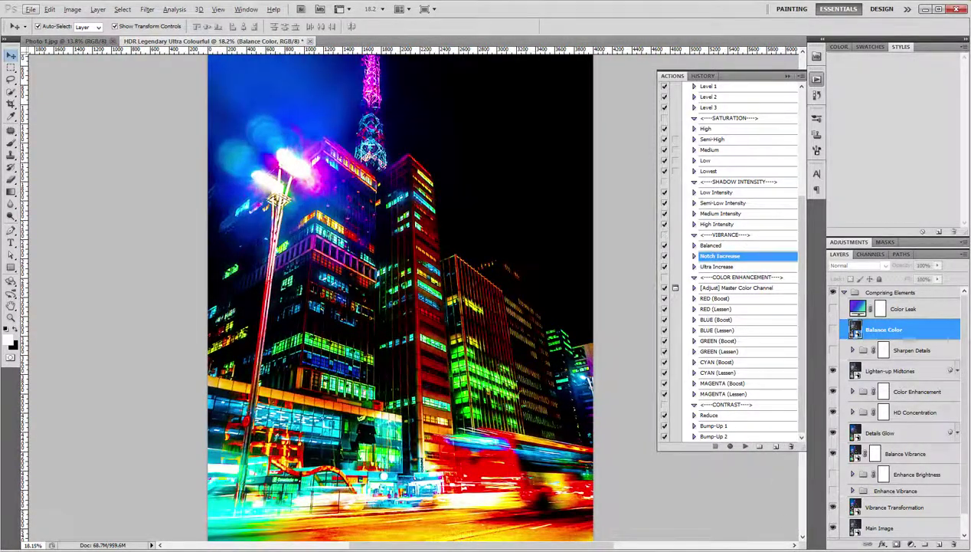
key(alt+Tab)
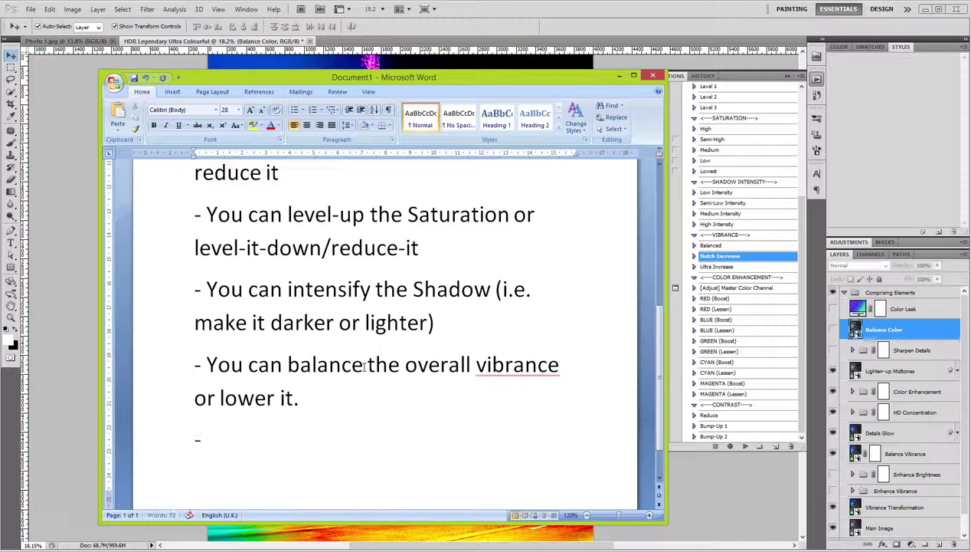
Note 'we made it possible that you can further more boost the vibrance of individual colours'
text(we made it possib)
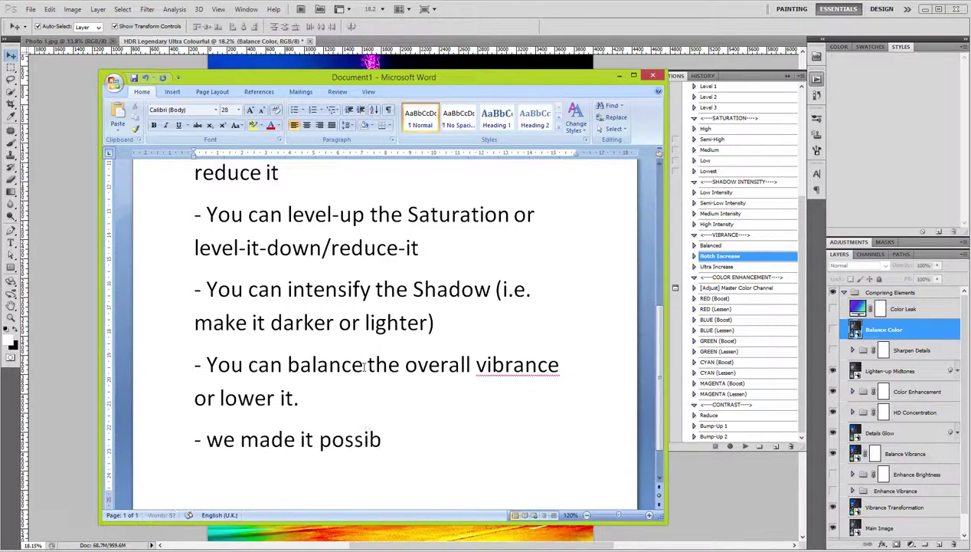
text(le that you can further more)
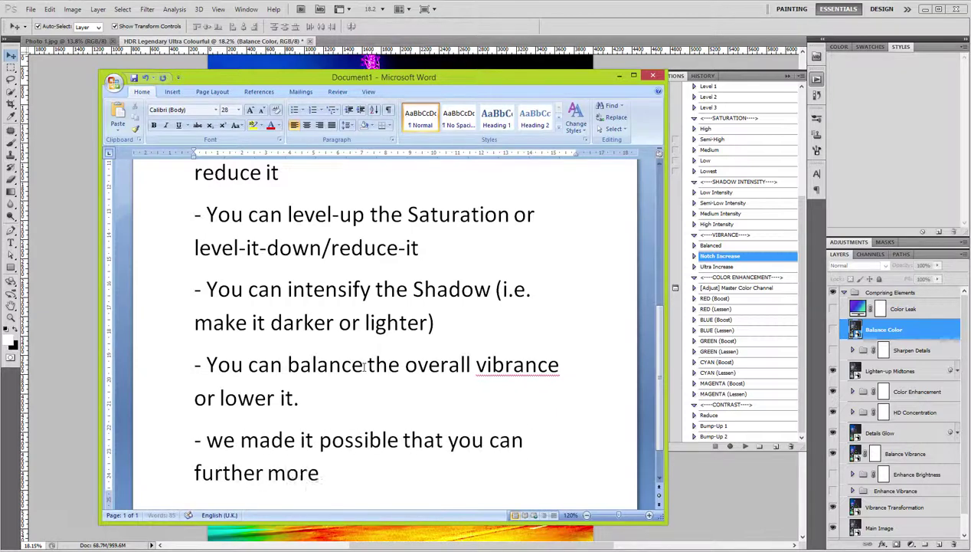
scroll(364, 367, down, 1)
text(boost the )
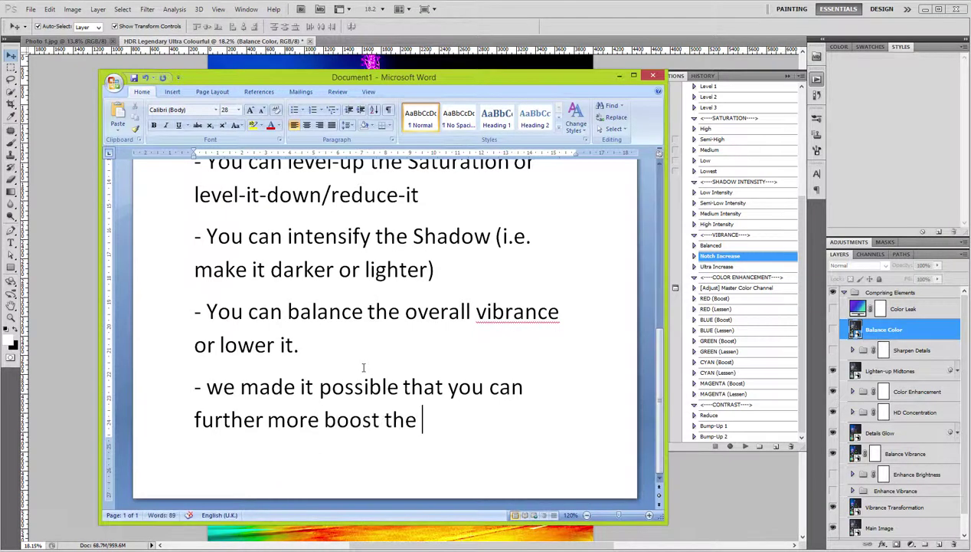
text(vibrance of in)
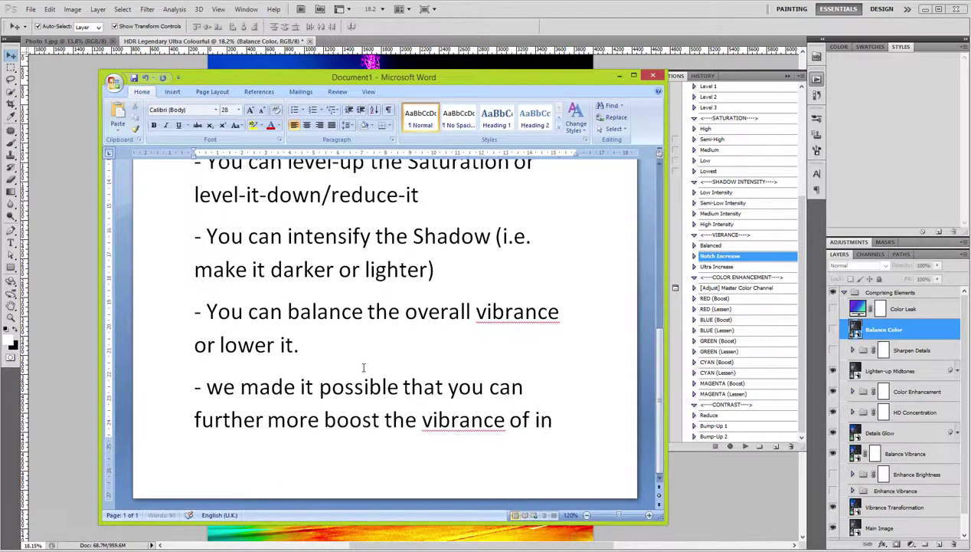
text(dividual colours)
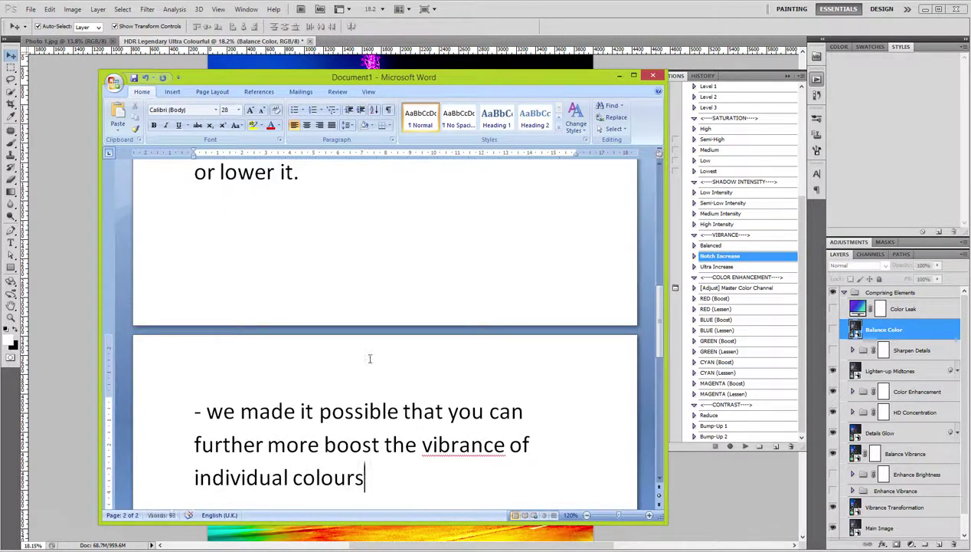
scroll(383, 350, down, 2)
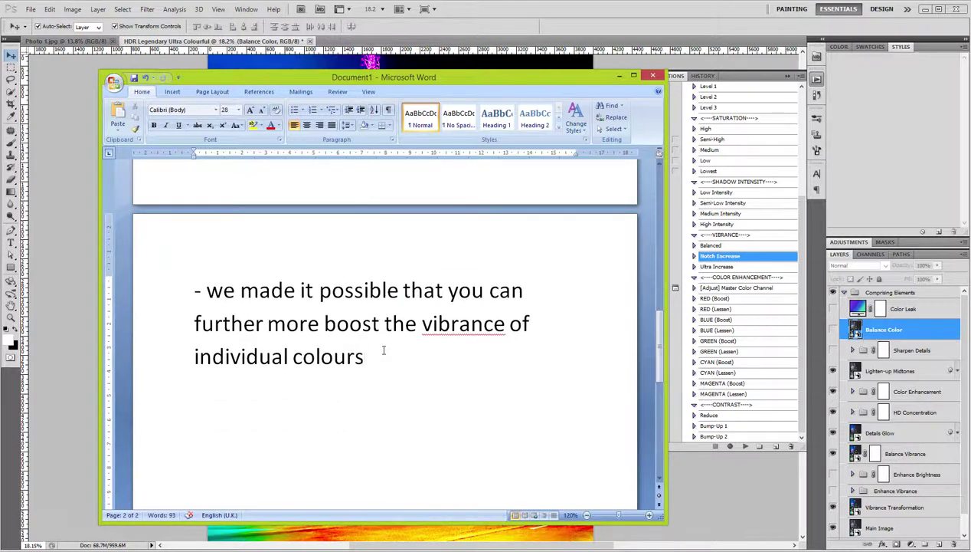
Apply RED (Boost) to the photo and add '. Now my red has become more redish'
click(619, 75)
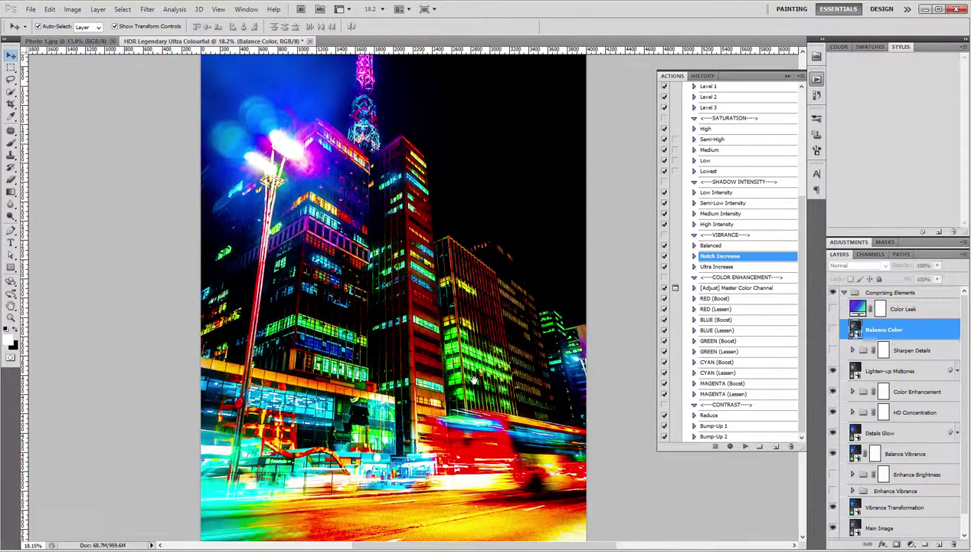
click(723, 299)
click(745, 447)
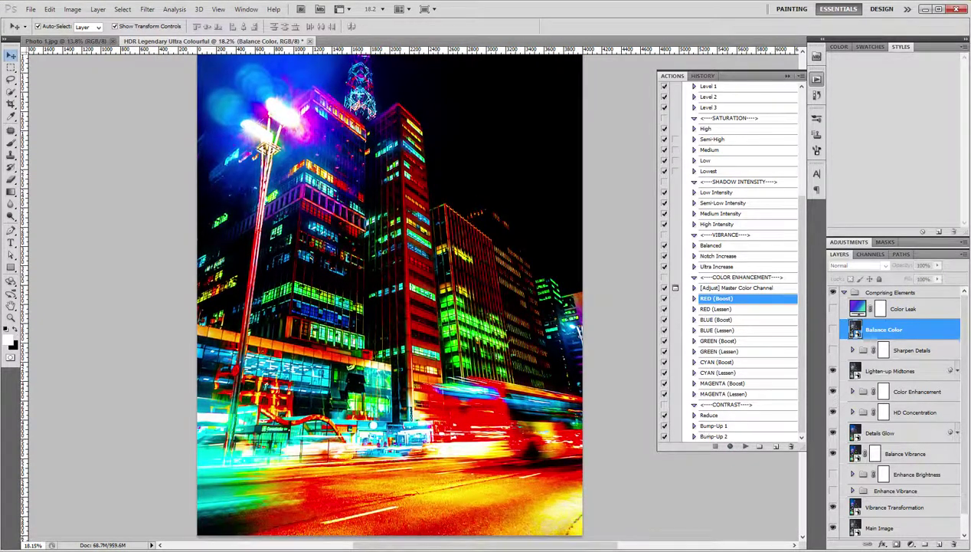
key(alt+Tab)
text(. Now my red)
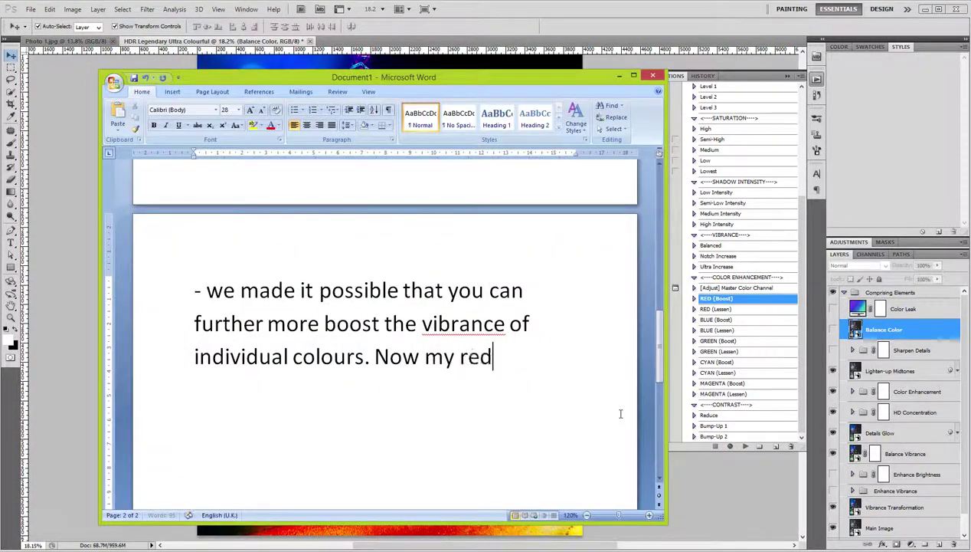
text( has become more redis)
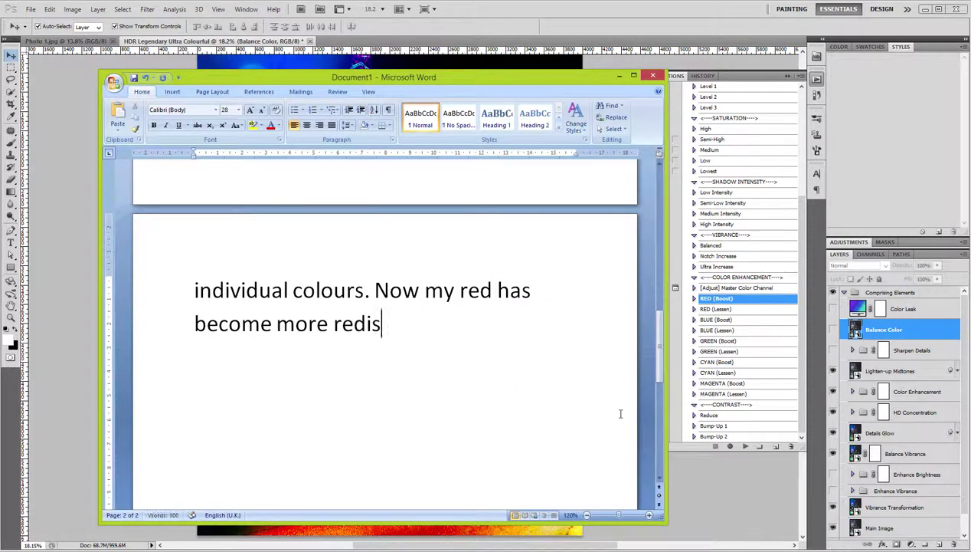
text(h)
Change the ending to 'red-ish' and add that the red can also be lowered
key(BackSpace)
key(BackSpace)
key(BackSpace)
text(-ish. I c)
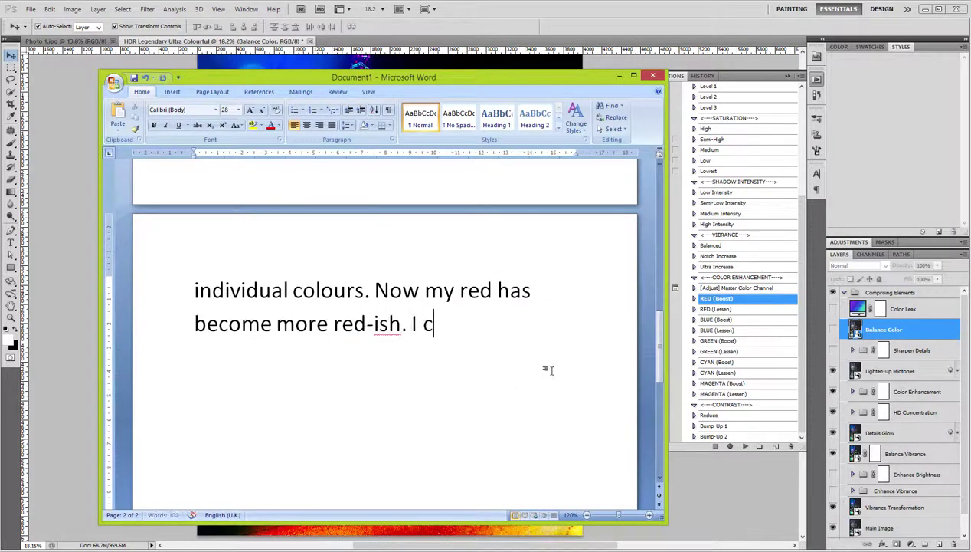
text(an also)
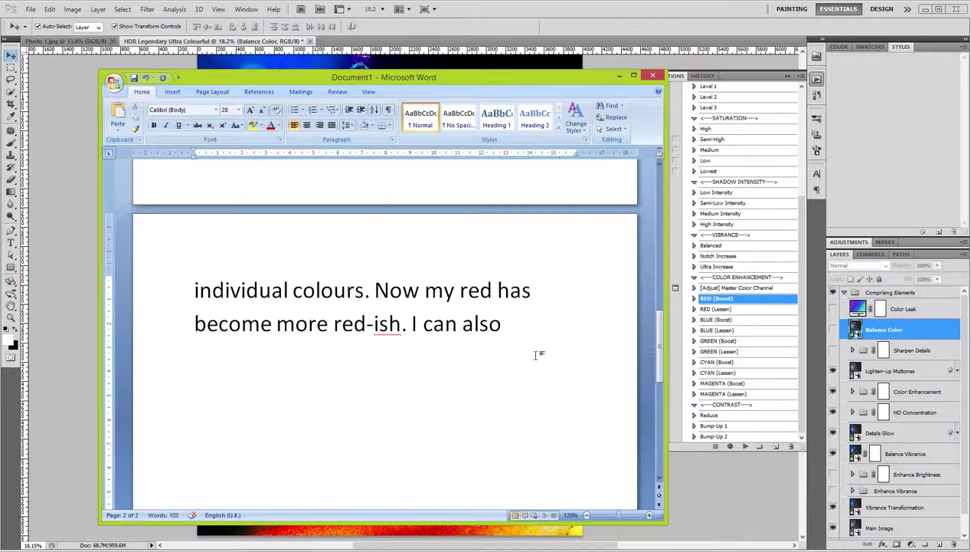
text(ower it)
Compare RED (Lessen) and RED (Boost), then note 'can go ahead and boost more individual color'
key(alt+Tab)
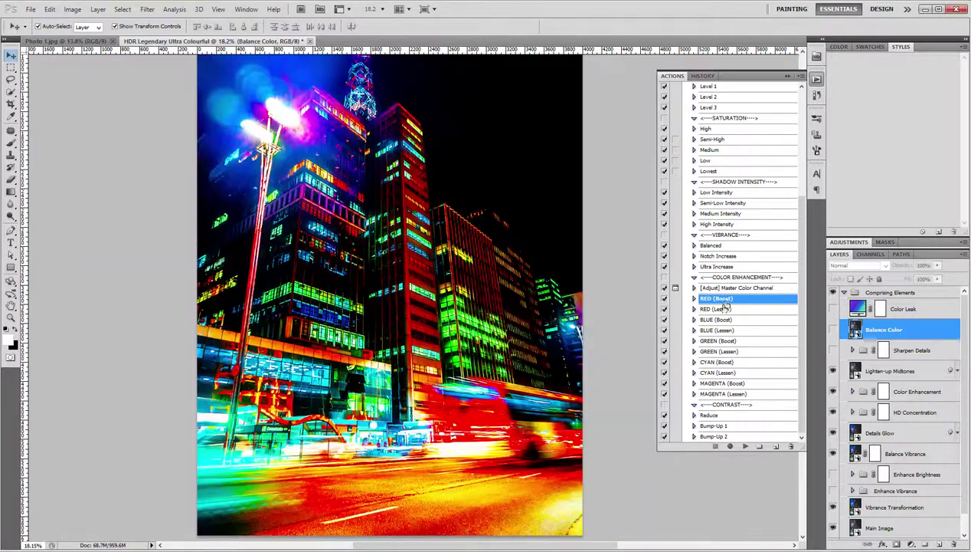
click(717, 309)
click(744, 447)
scroll(520, 501, up, 2)
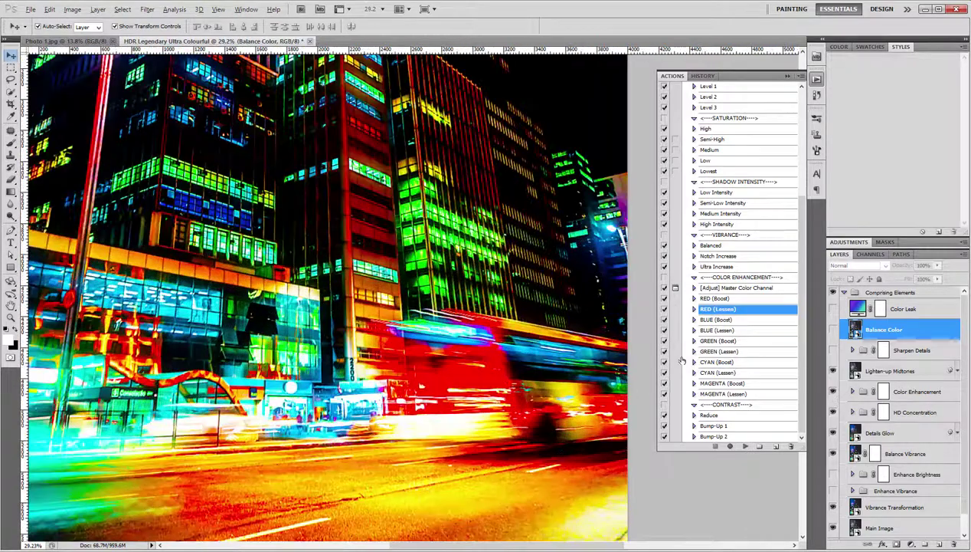
click(716, 297)
click(744, 447)
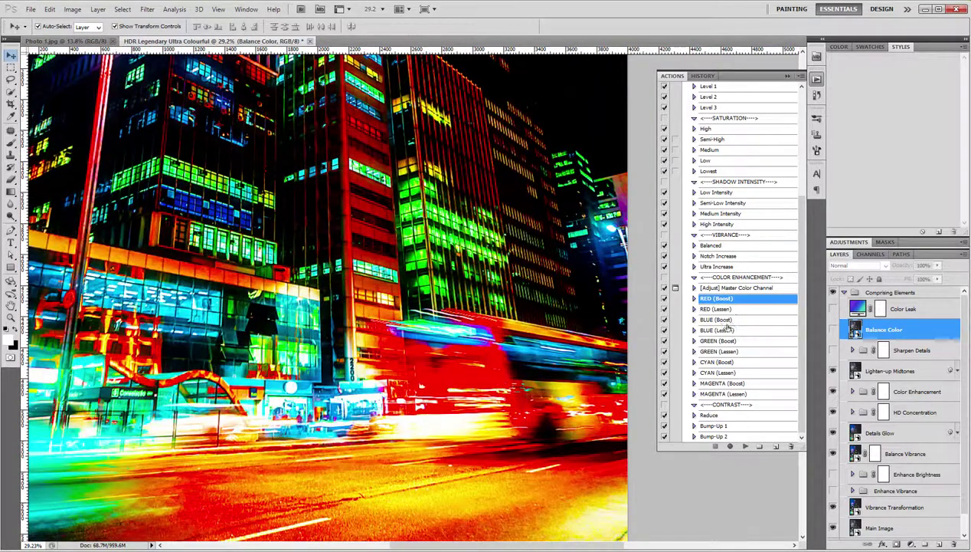
click(717, 308)
scroll(495, 368, down, 2)
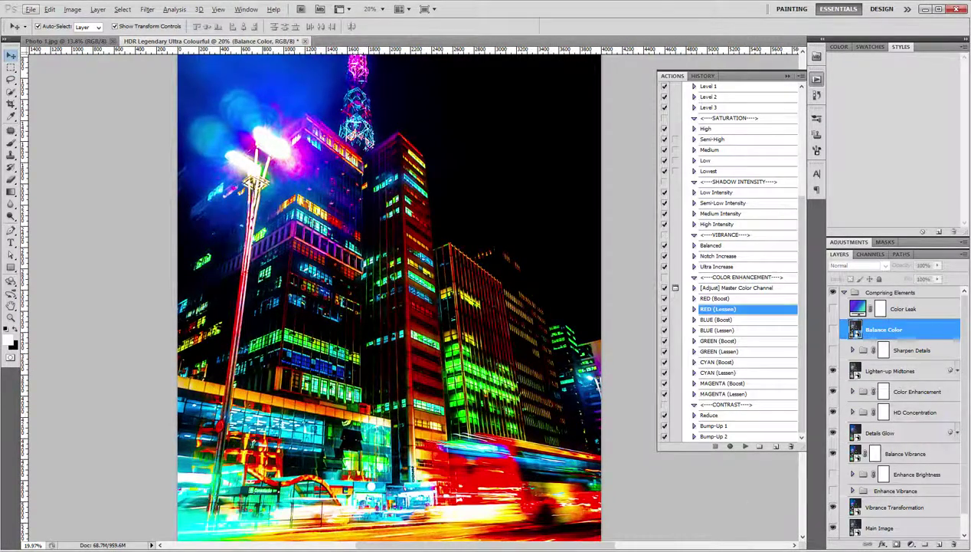
key(alt+Tab)
text(can go ahea)
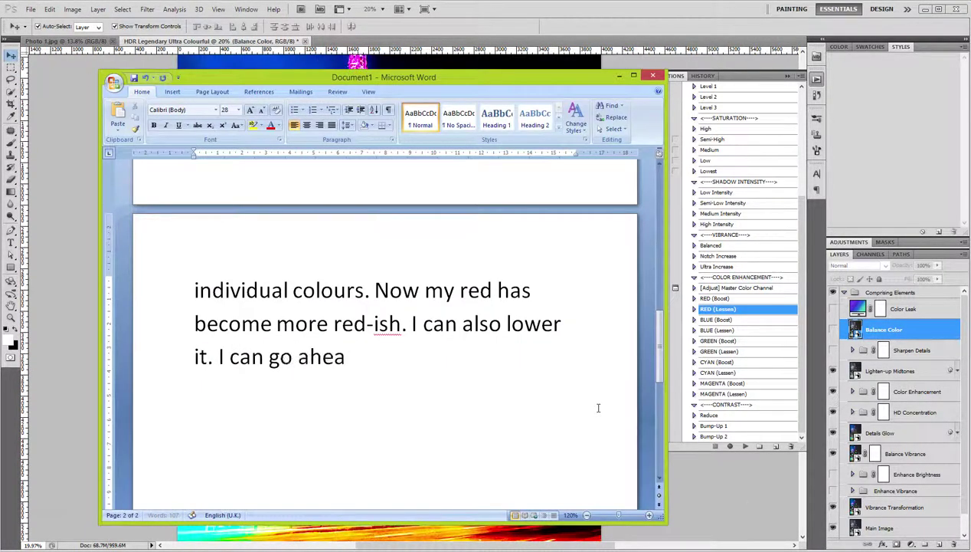
text(d and boost more i)
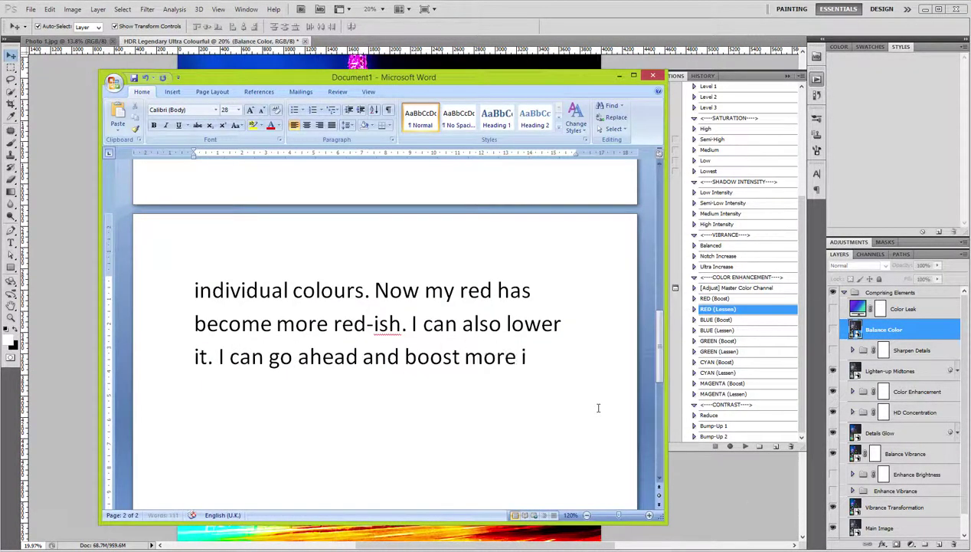
text(ndividual color)
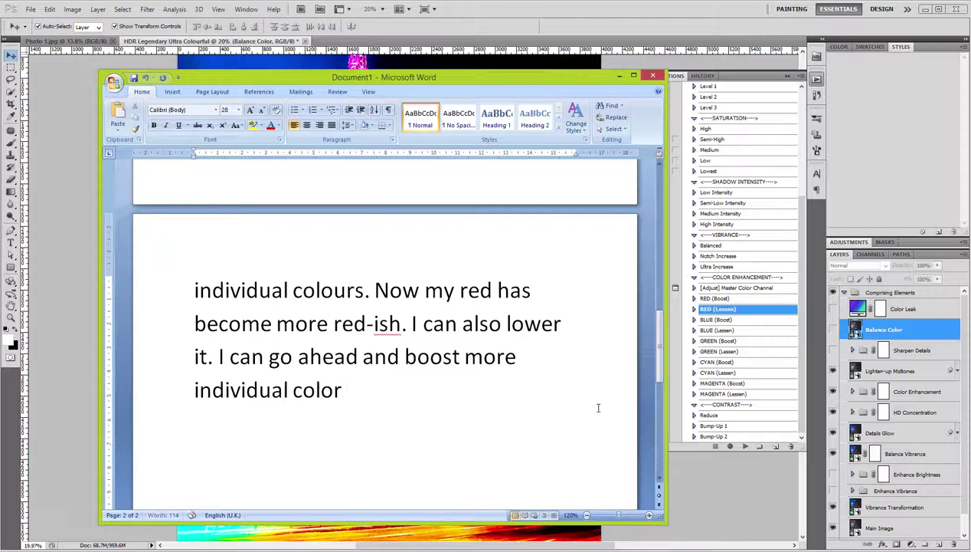
Apply the BLUE boost and the GREEN (Lessen) colour steps to the photo
click(719, 320)
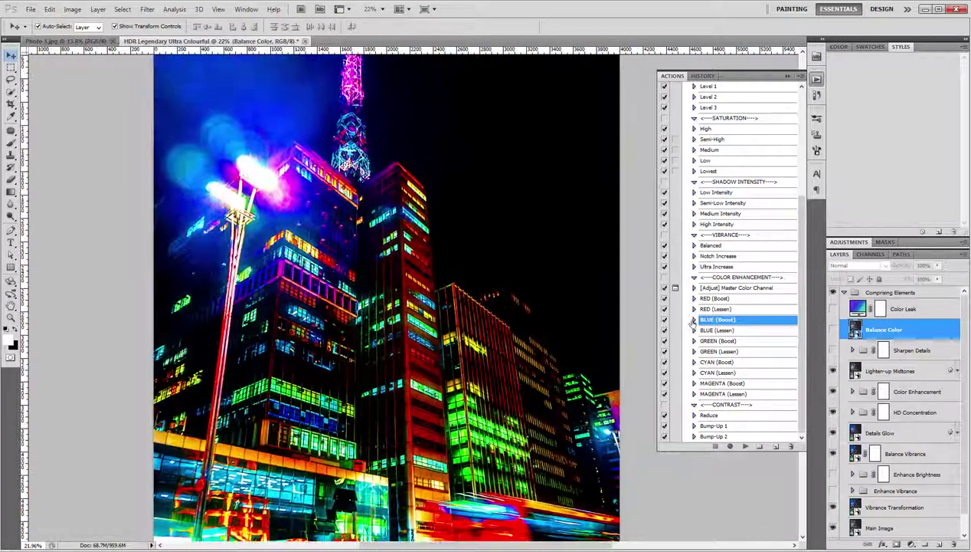
click(718, 331)
click(720, 341)
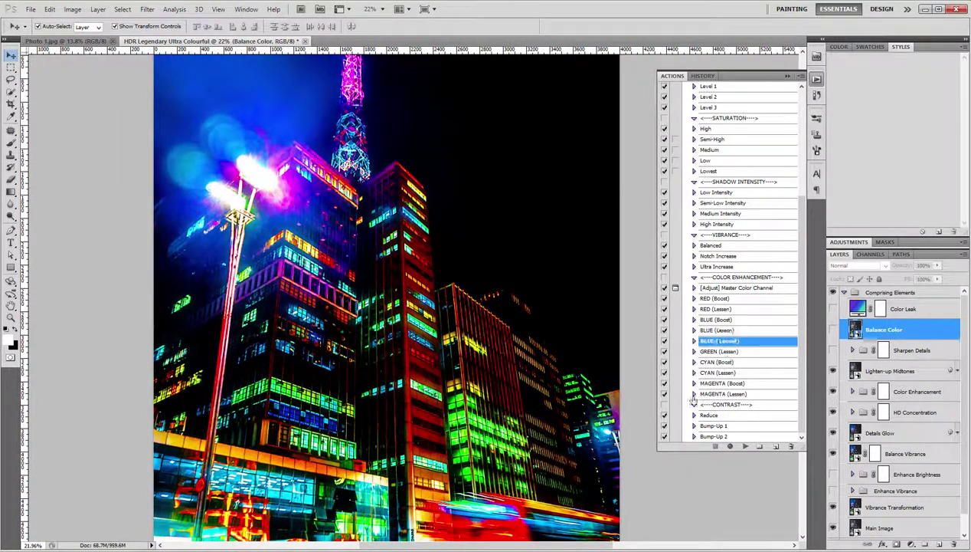
click(719, 351)
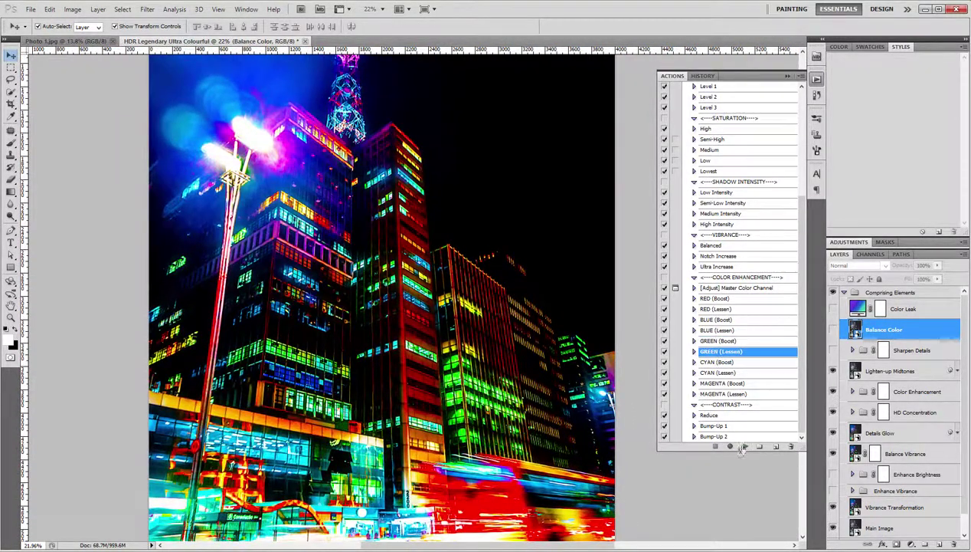
click(744, 445)
Compare CYAN (Boost) and CYAN (Lessen) on the night city photo
click(718, 362)
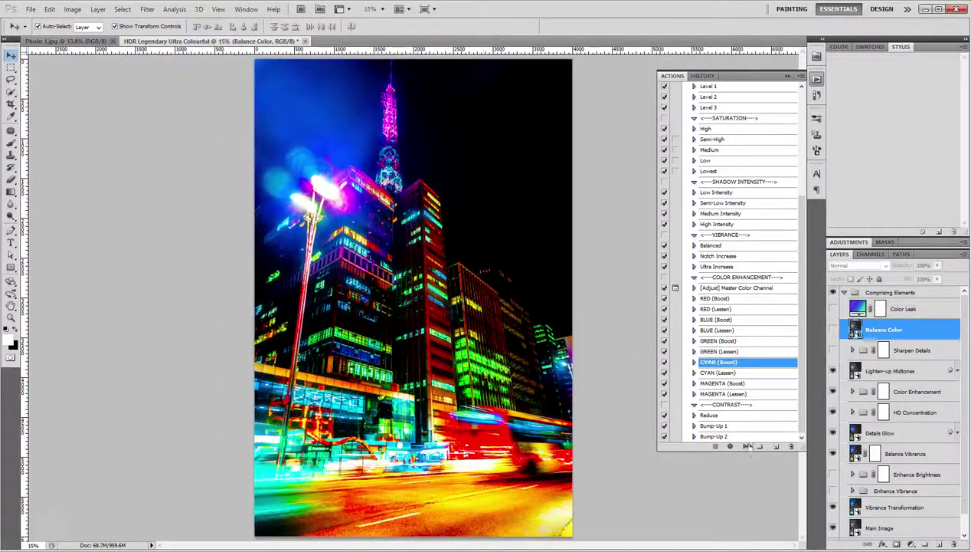
click(746, 446)
click(731, 372)
click(743, 446)
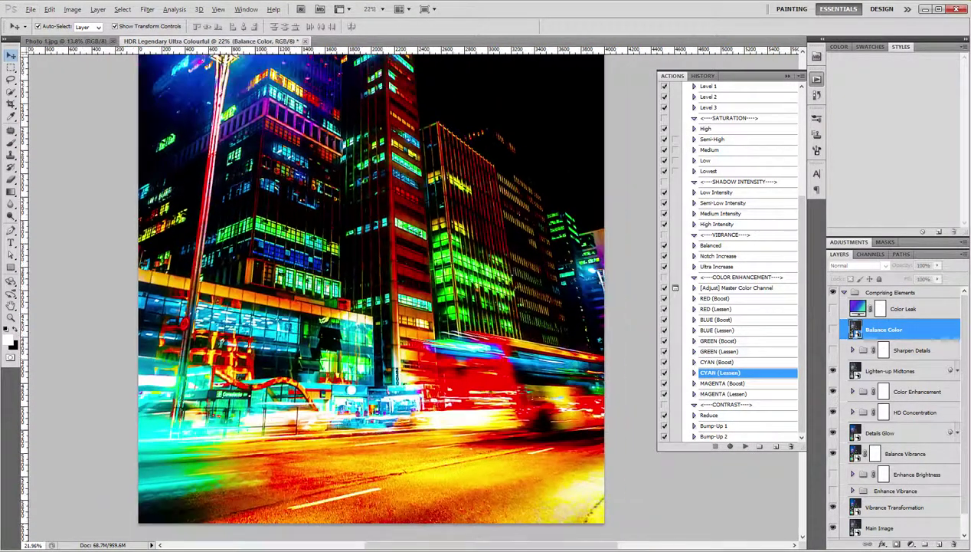
click(719, 362)
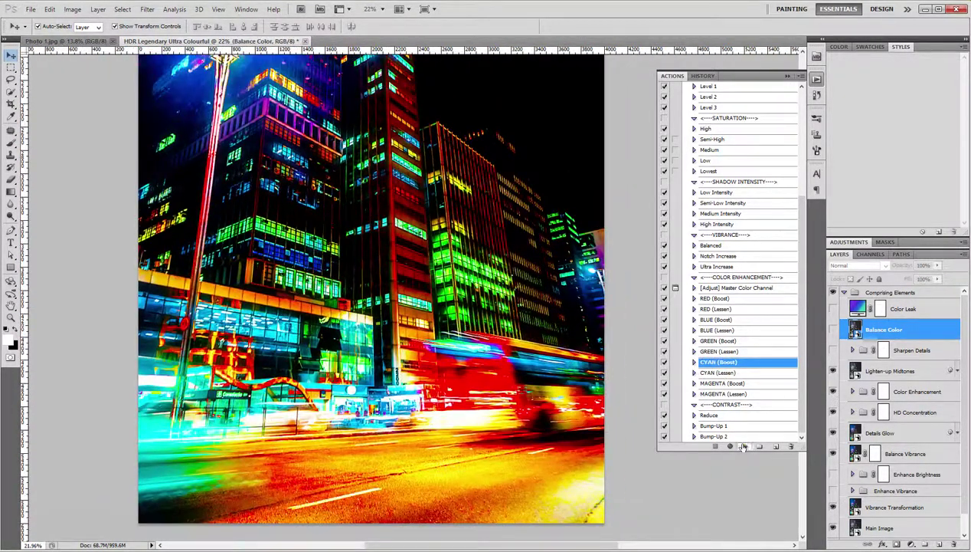
click(711, 373)
click(743, 446)
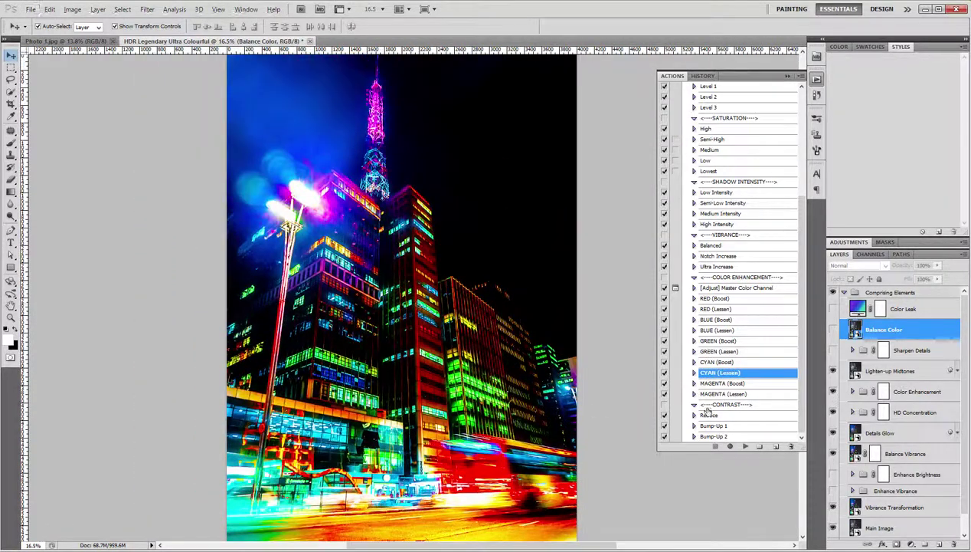
Select MAGENTA (Boost), then apply MAGENTA (Lessen) to the photo
click(724, 383)
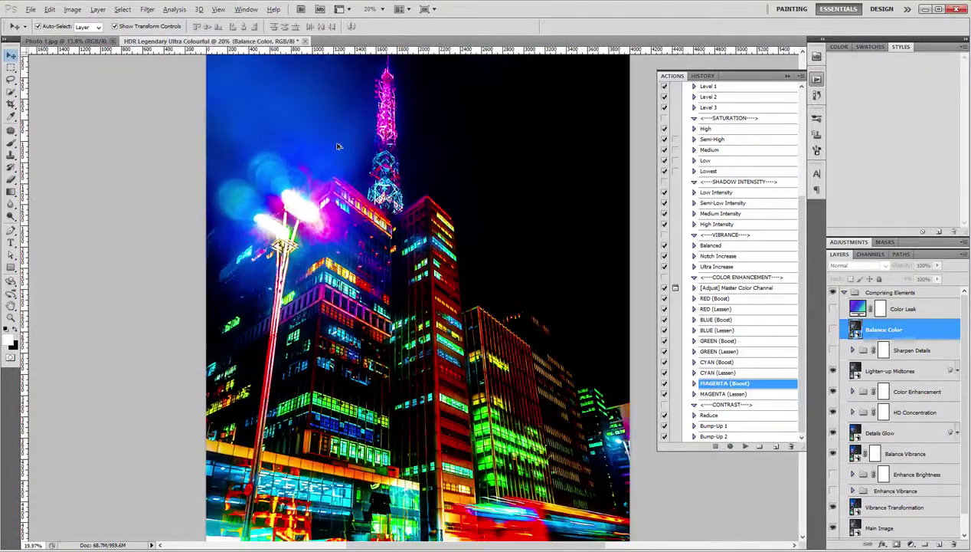
click(725, 394)
click(743, 446)
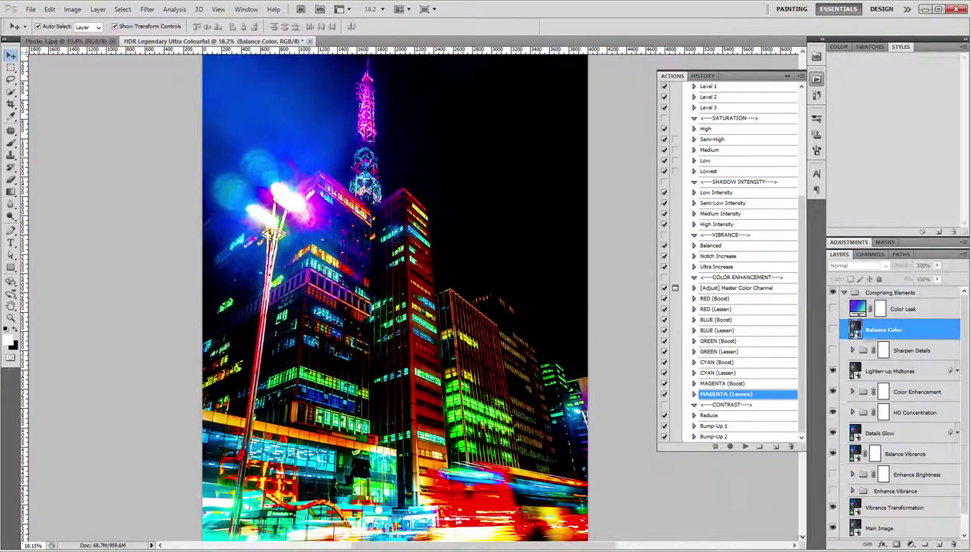
key(alt+Tab)
Add 'You can also adjust the MASTER colour channel' to the note, spelled the British way
text(You can a)
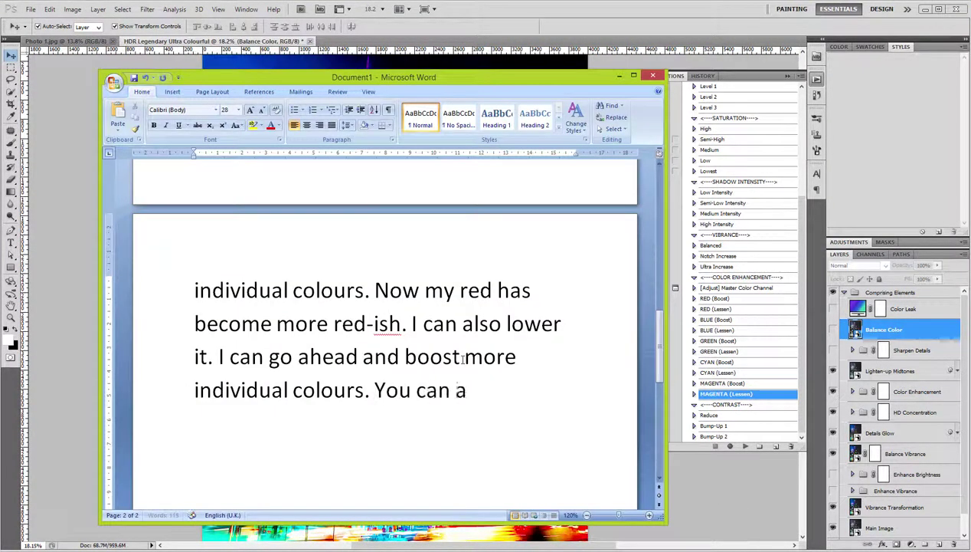
text(lso adjust the MASTER)
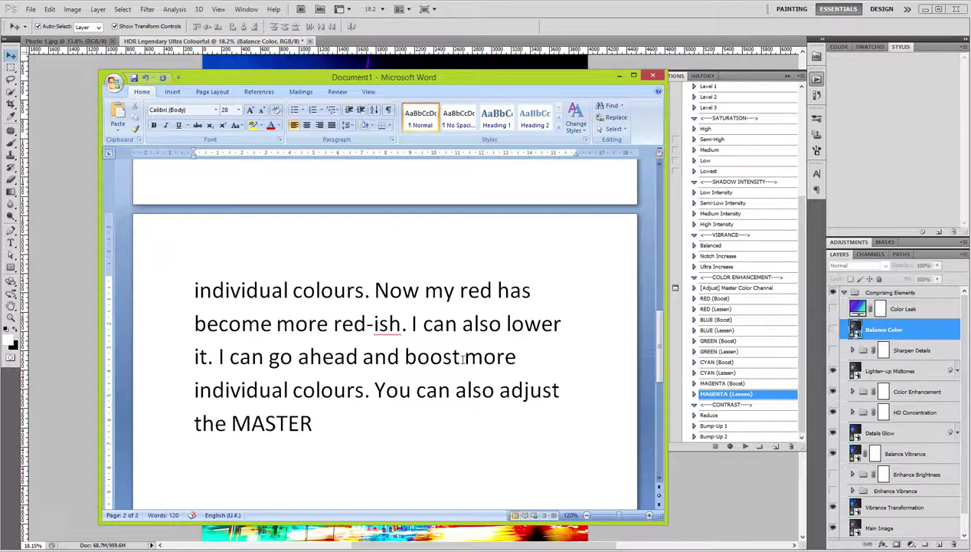
text( color channel)
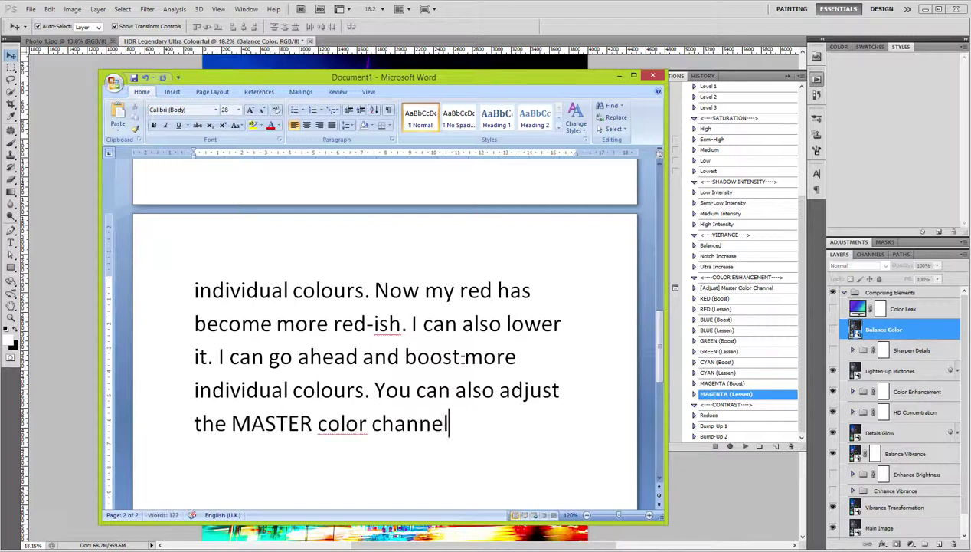
click(359, 424)
text(u)
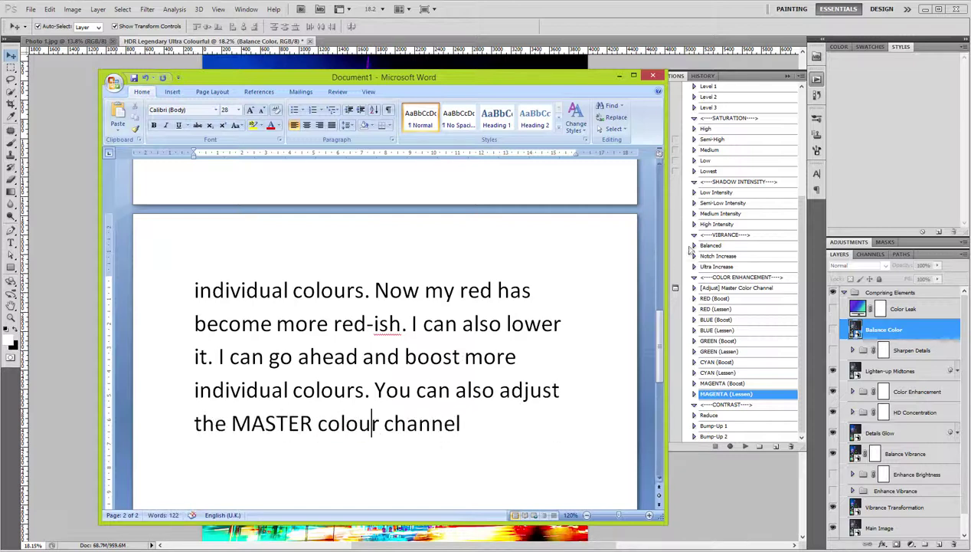
click(689, 249)
Run [Adjust] Master Color Channel with the Default preset and boost the Reds saturation
click(735, 287)
click(745, 446)
click(472, 250)
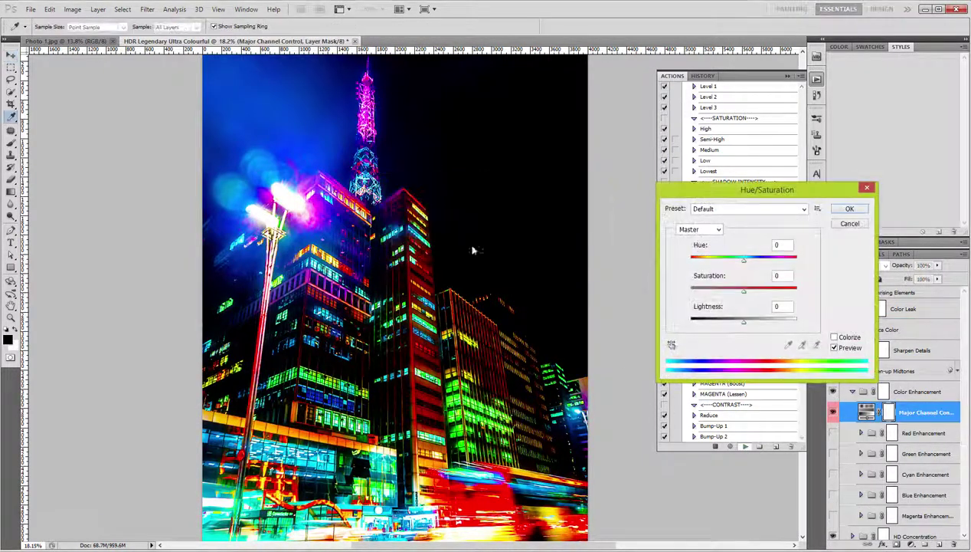
drag(735, 189, 637, 190)
click(672, 210)
click(588, 238)
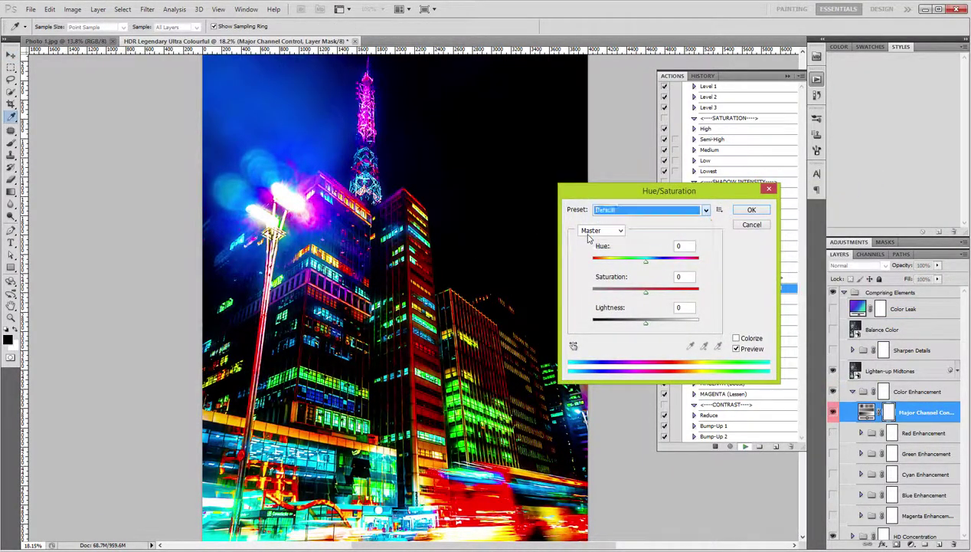
click(594, 240)
mouse_move(648, 293)
mouse_down()
mouse_move(668, 293)
mouse_move(658, 293)
mouse_up()
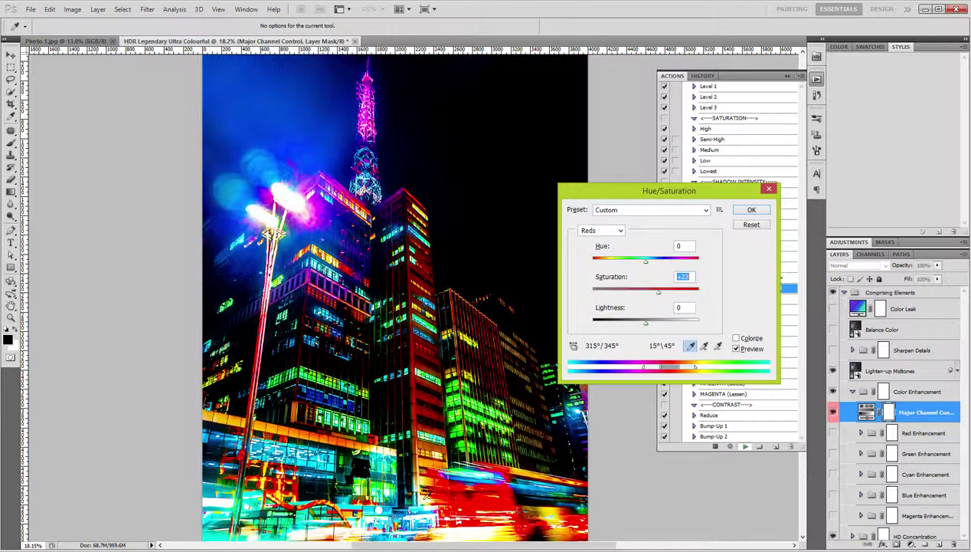
click(750, 209)
Replay Master Color Channel and fine-tune the Reds in Hue/Saturation
click(745, 446)
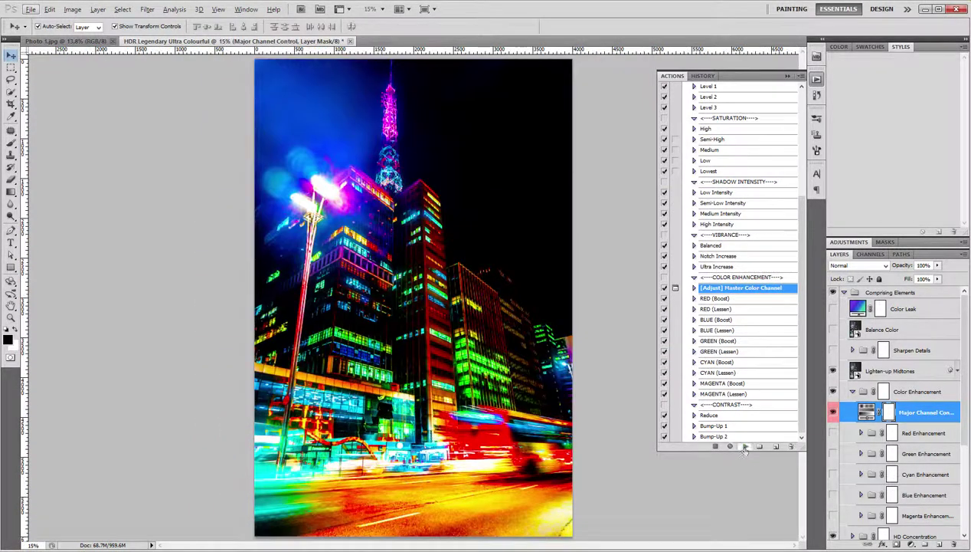
click(504, 247)
click(669, 223)
click(674, 242)
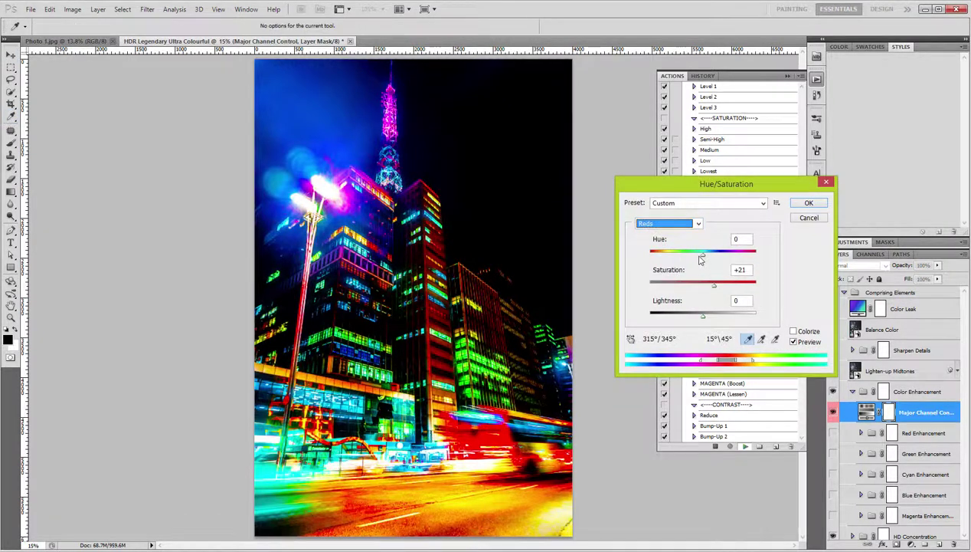
mouse_move(703, 255)
mouse_down()
mouse_move(673, 259)
mouse_move(716, 261)
mouse_move(703, 255)
mouse_move(653, 284)
mouse_move(710, 295)
mouse_move(731, 286)
mouse_up()
Raise Yellows saturation to +45 and boost Greens, then select the Blues range
click(668, 223)
click(660, 238)
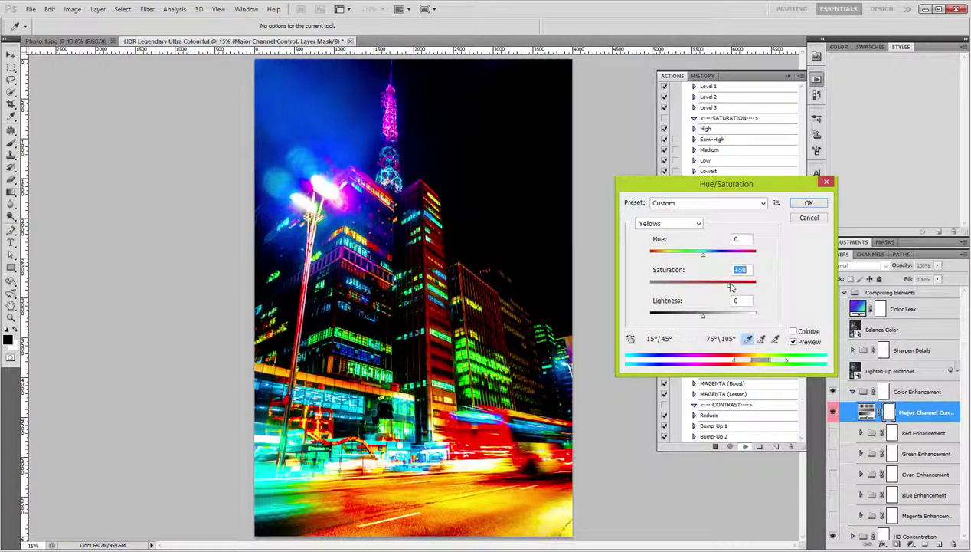
click(698, 225)
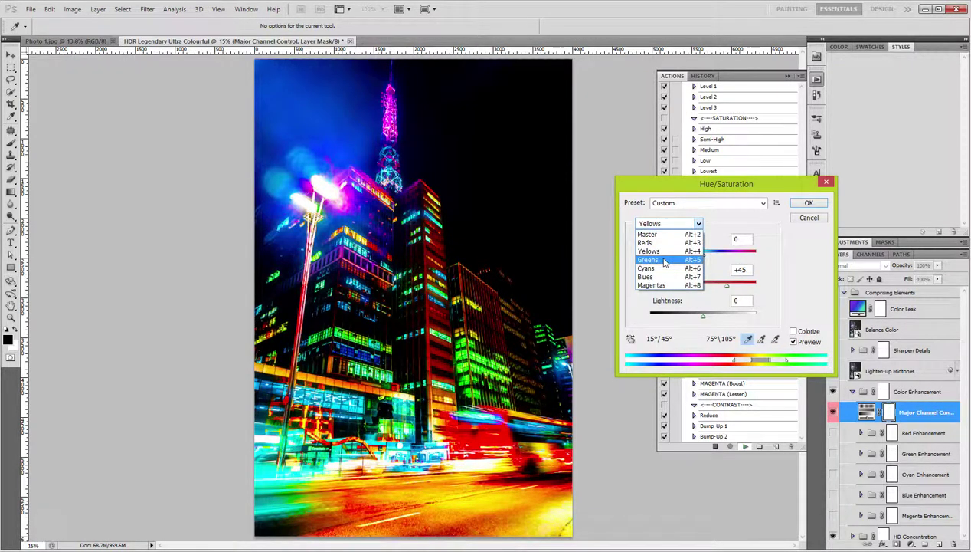
click(664, 262)
drag(704, 285, 738, 283)
click(694, 224)
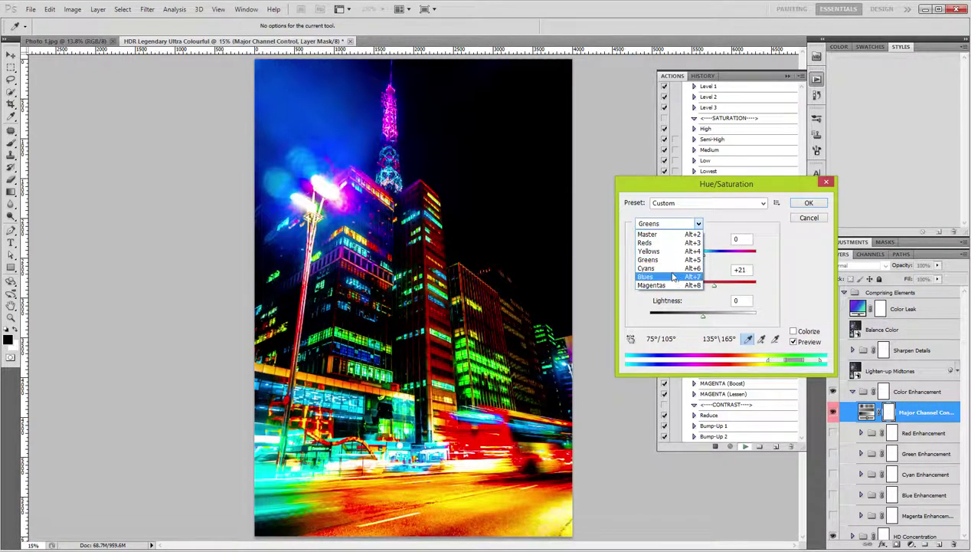
click(666, 274)
Add that you have full control over the vibrance/intensity of the colours
key(alt+Tab)
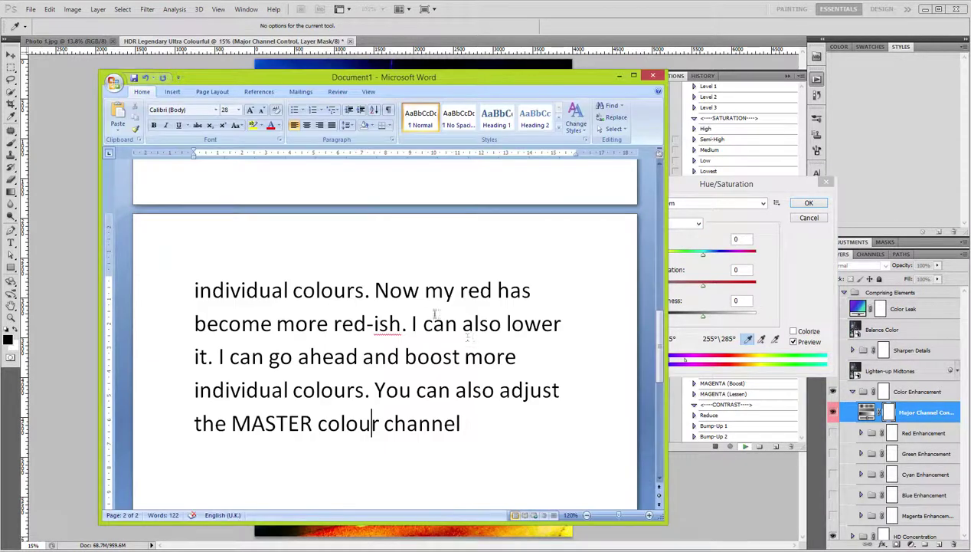
text(. In ot)
text(her words, you have fu)
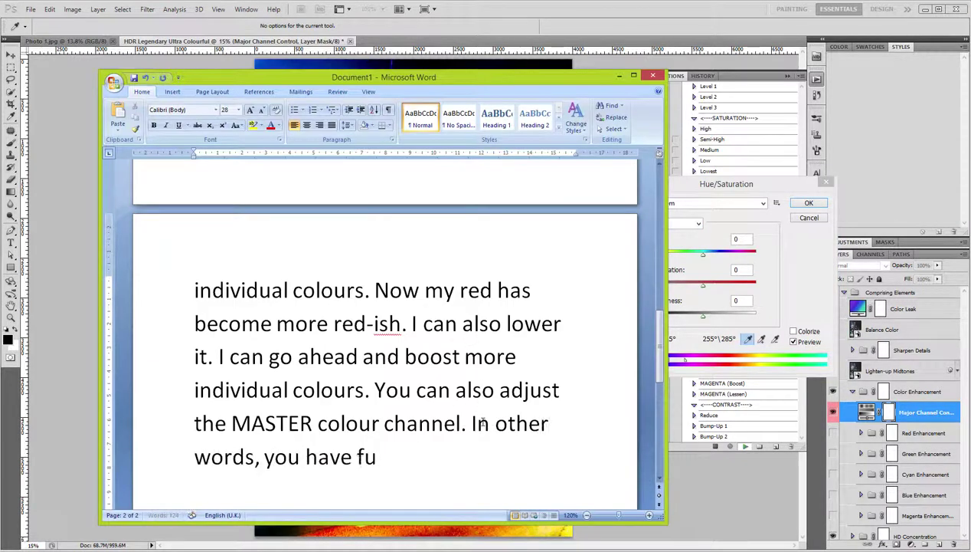
text(ll colour ov)
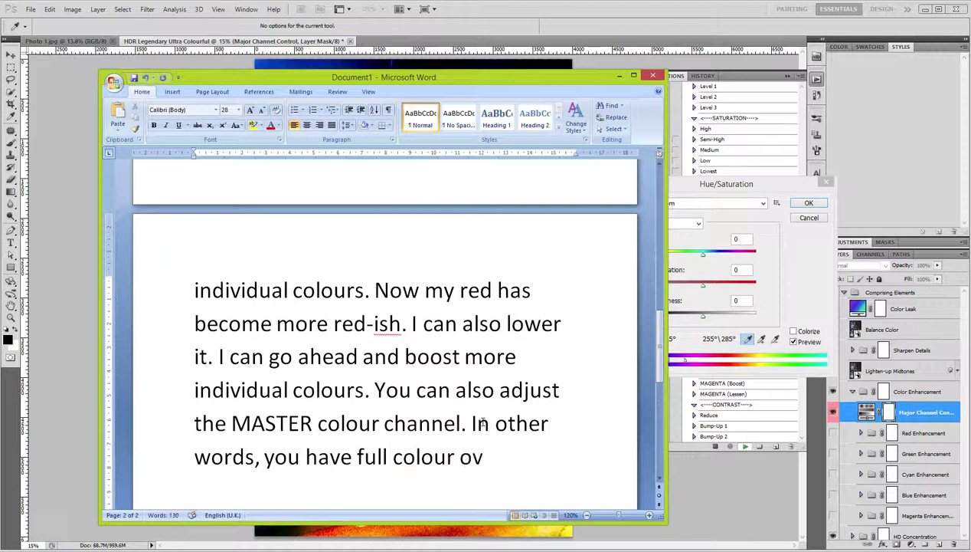
text(er the vibrance)
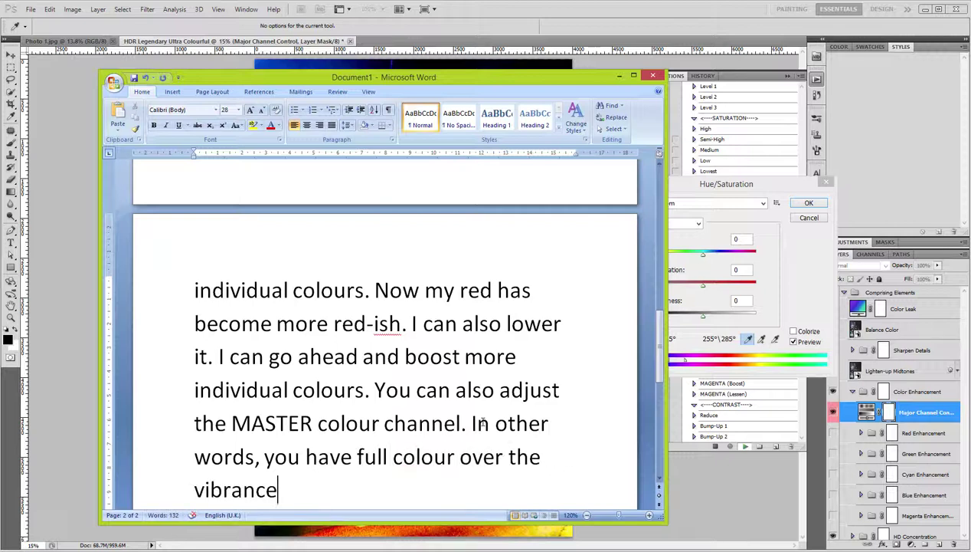
text( intenso)
key(BackSpace)
text(ity)
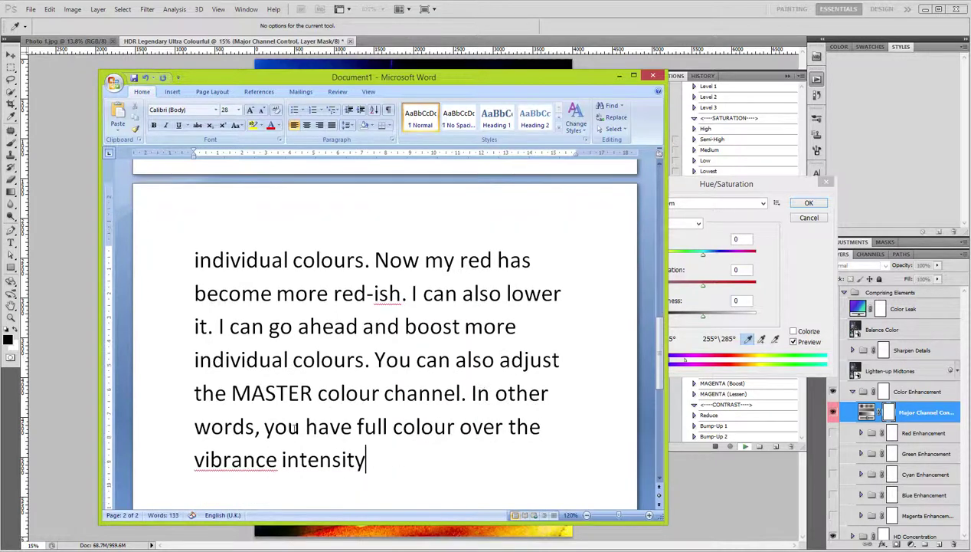
key(ctrl+Left)
key(BackSpace)
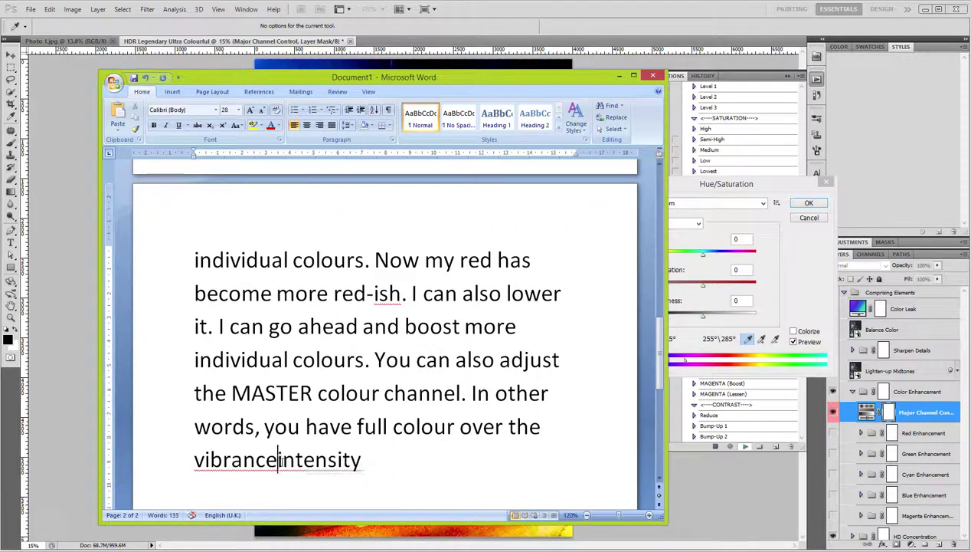
text(/)
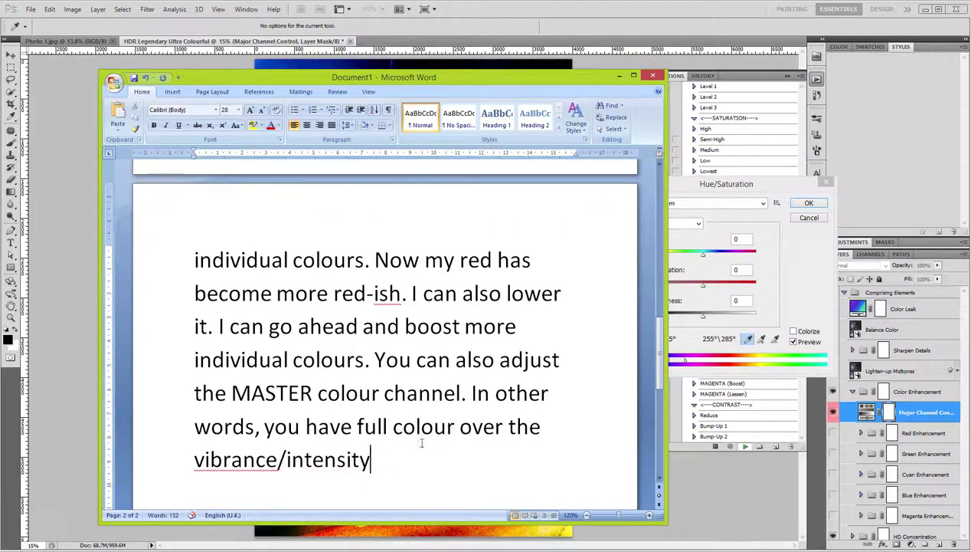
double_click(401, 427)
text(control )
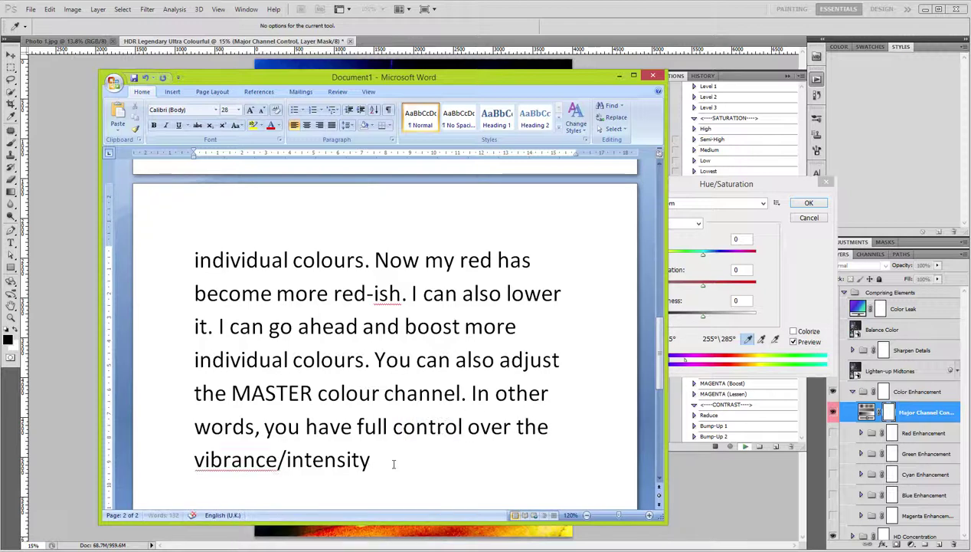
text( of the colours.)
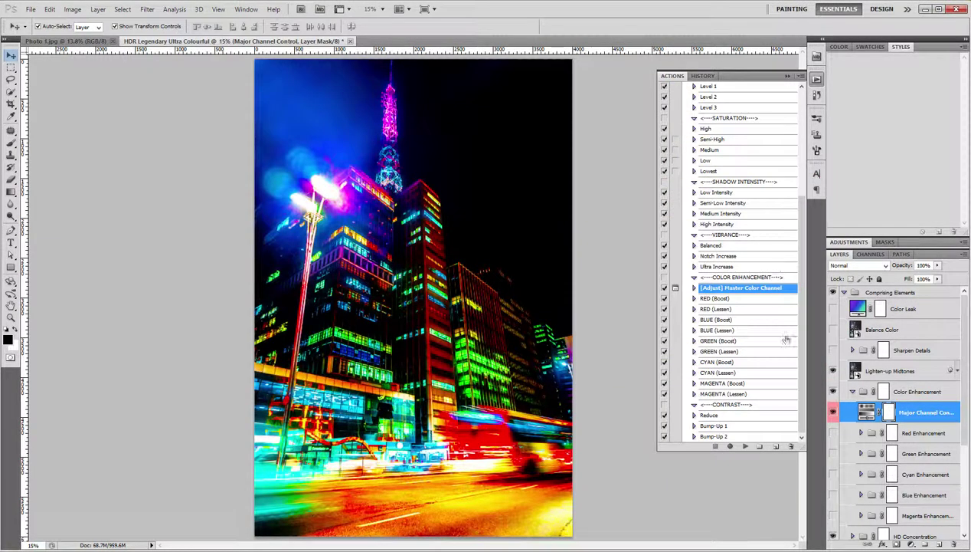
Start a new note: '- You can also boost the contrast - giving you a more sharper look.'
click(853, 392)
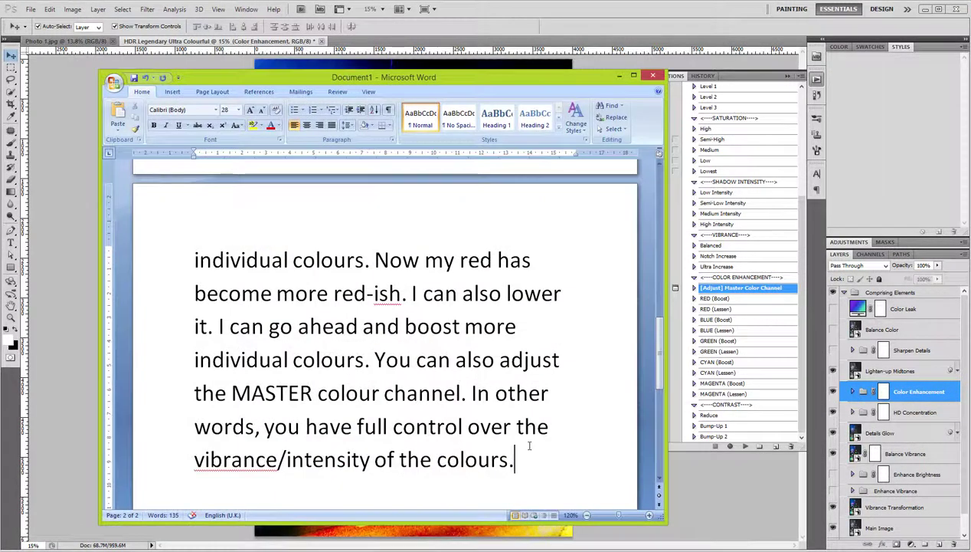
key(Return)
text(-)
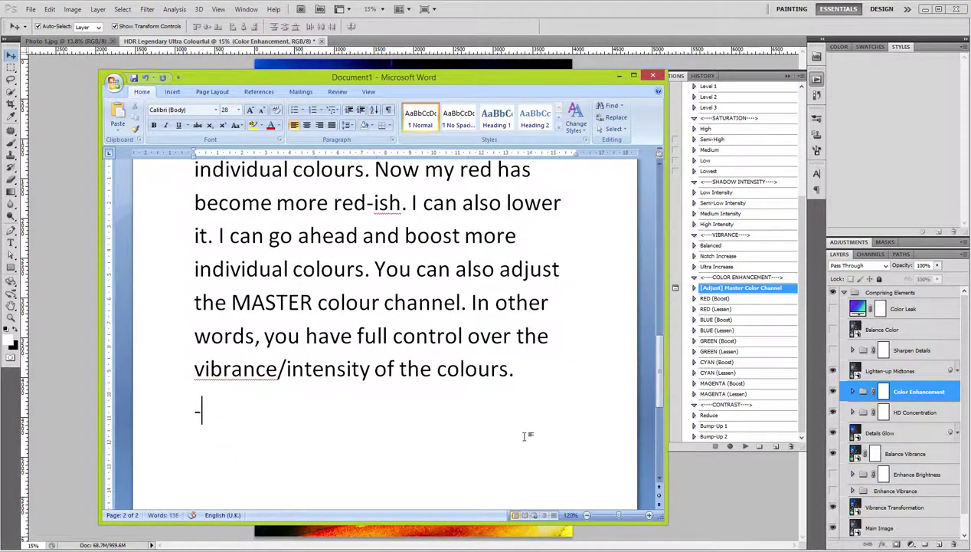
text( You can also )
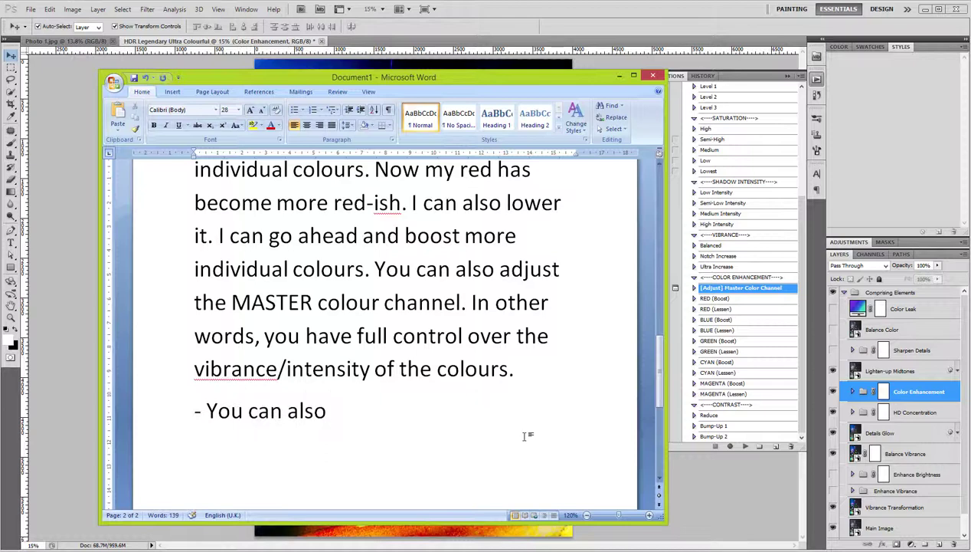
text(boost the contrast)
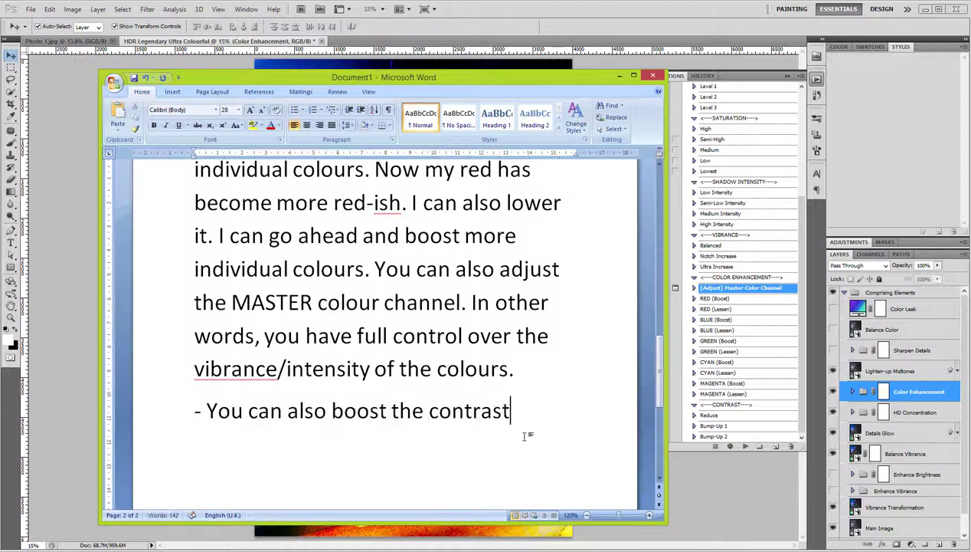
text( - giv)
text(ing you a more sharper lo)
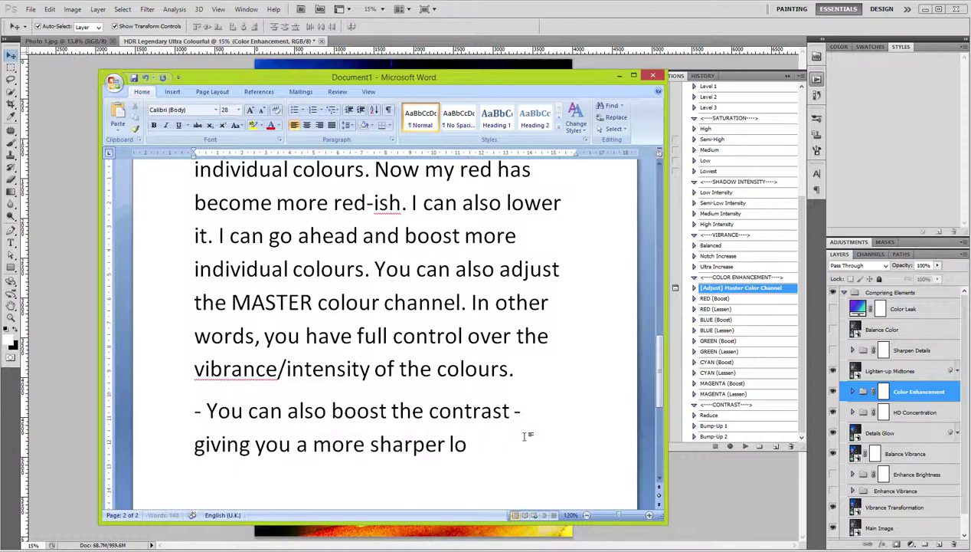
text(ok.)
click(717, 425)
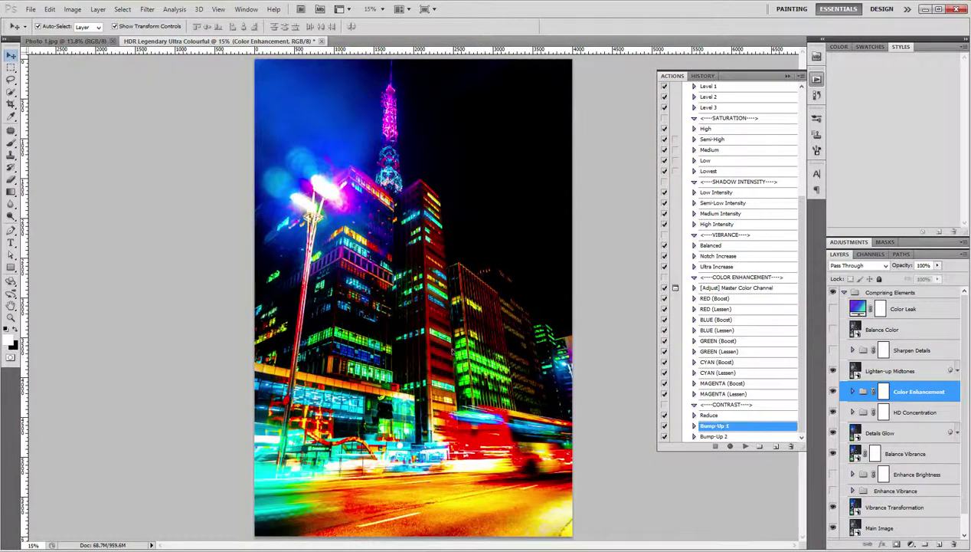
Boost the photo's contrast, apply Reduce, and show the Color Leak layer at window height
click(744, 446)
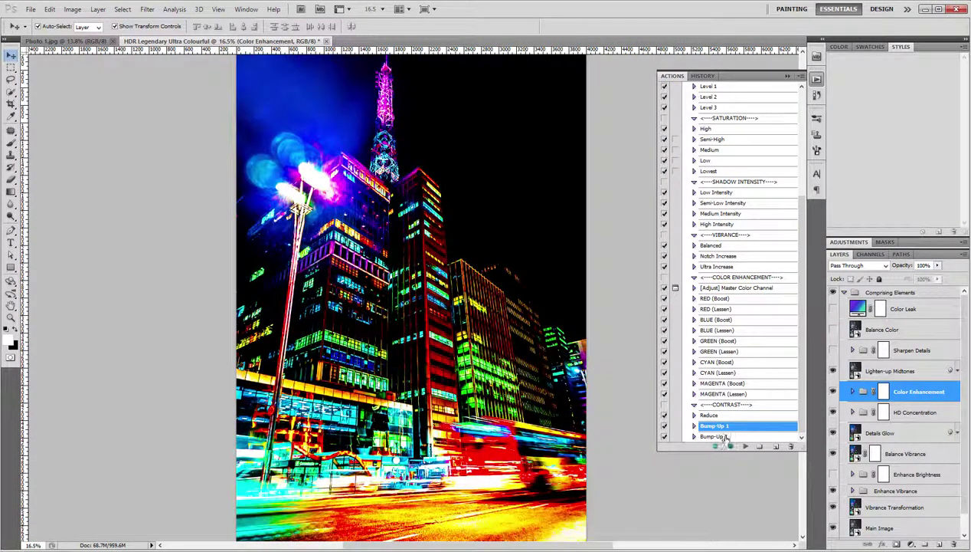
click(744, 447)
click(711, 415)
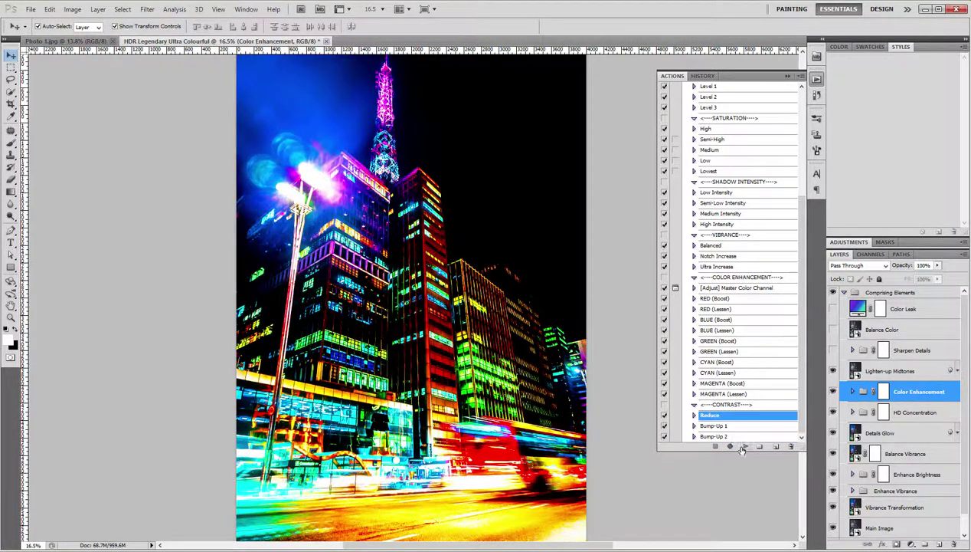
click(744, 446)
click(833, 308)
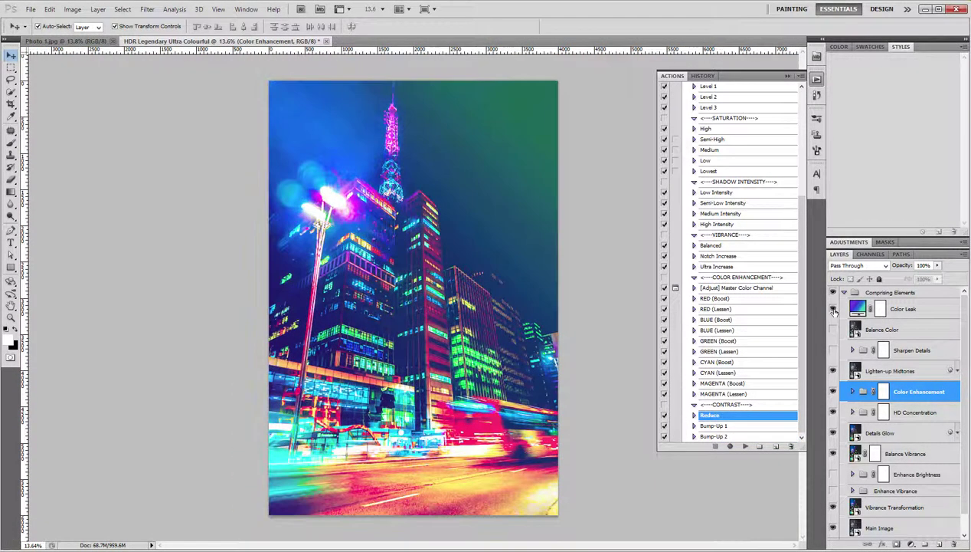
key(ctrl+0)
Clear all the existing text from the Word notes
key(alt+Tab)
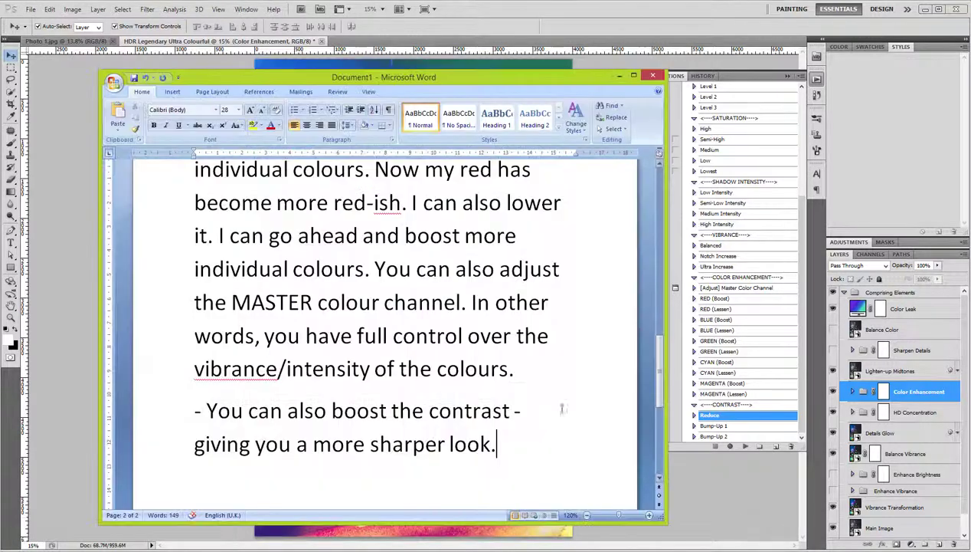
key(ctrl+a)
key(Delete)
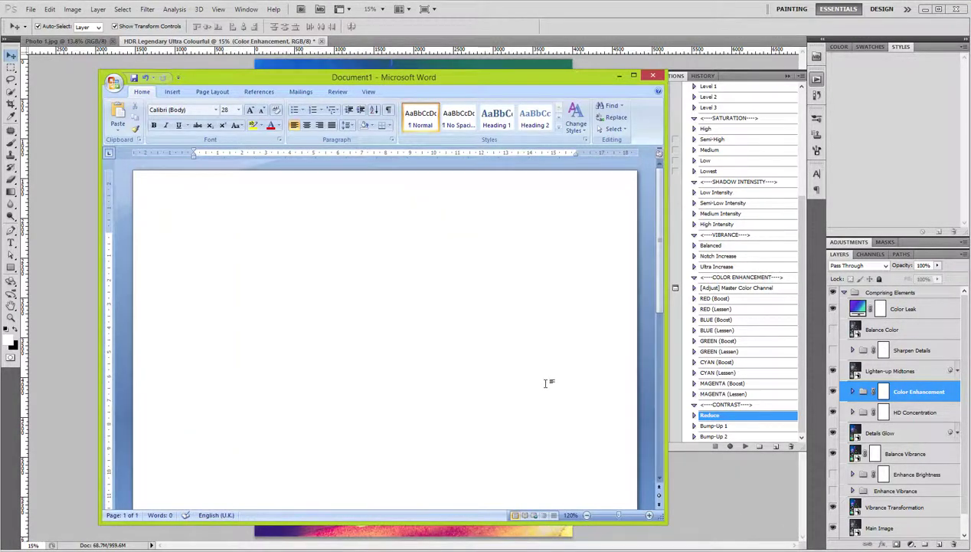
Type 'Without any knowledge of Photoshop, you can now transform your photos into an eye-catching artwork'
text(Without )
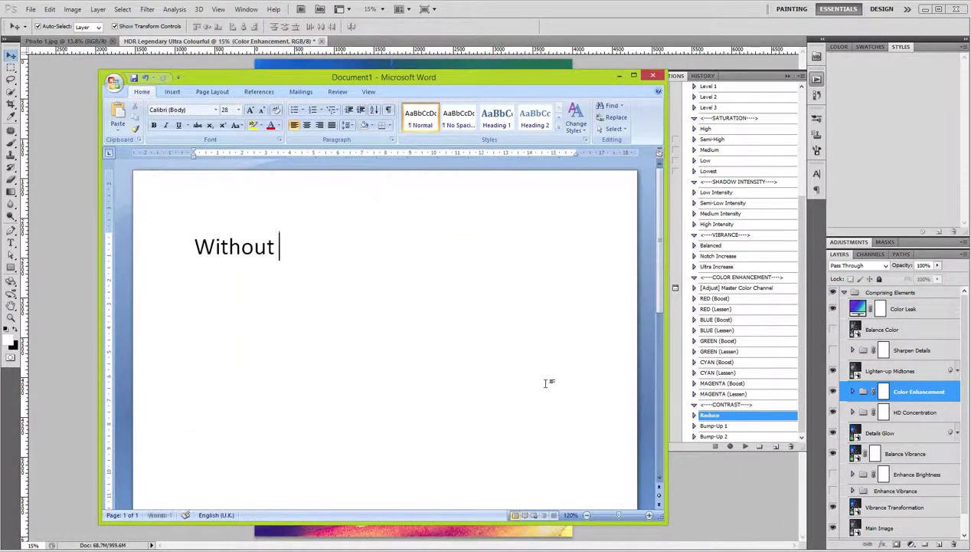
text(any)
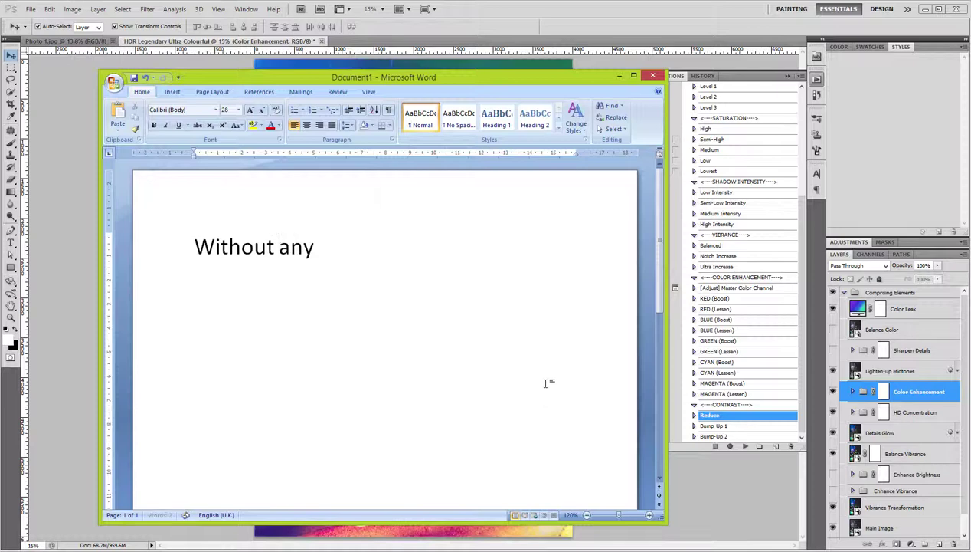
text( knowledge)
key(BackSpace)
text(ge of Pho)
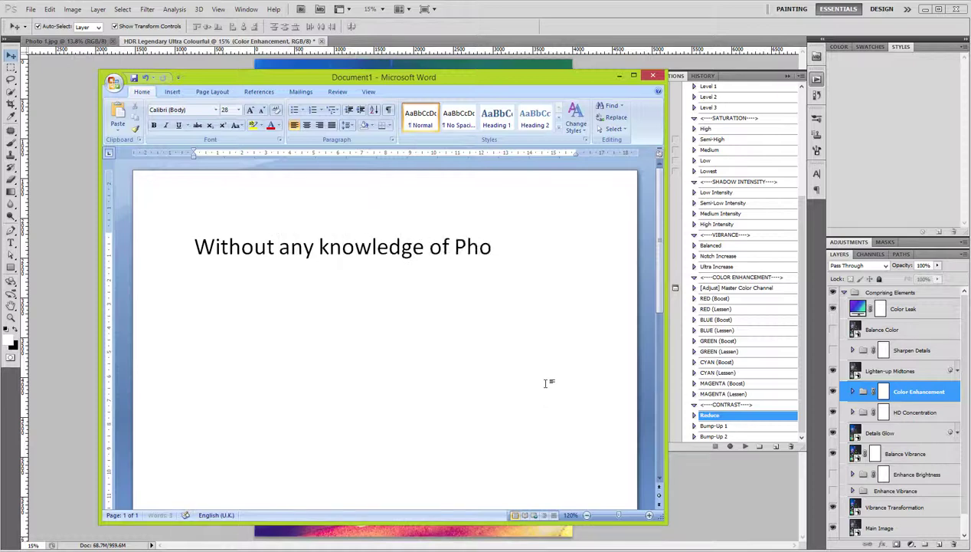
text(toshop, you can now tran)
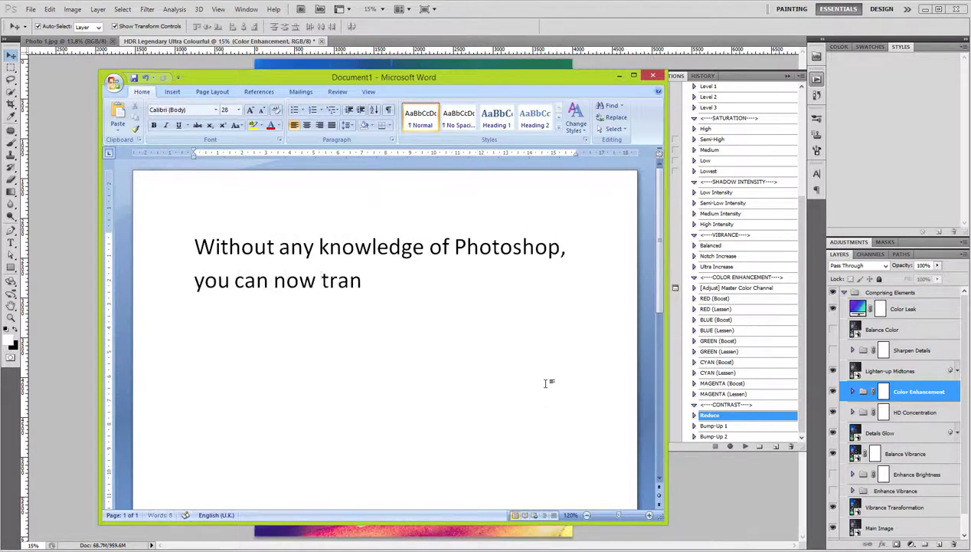
text(sform your photos )
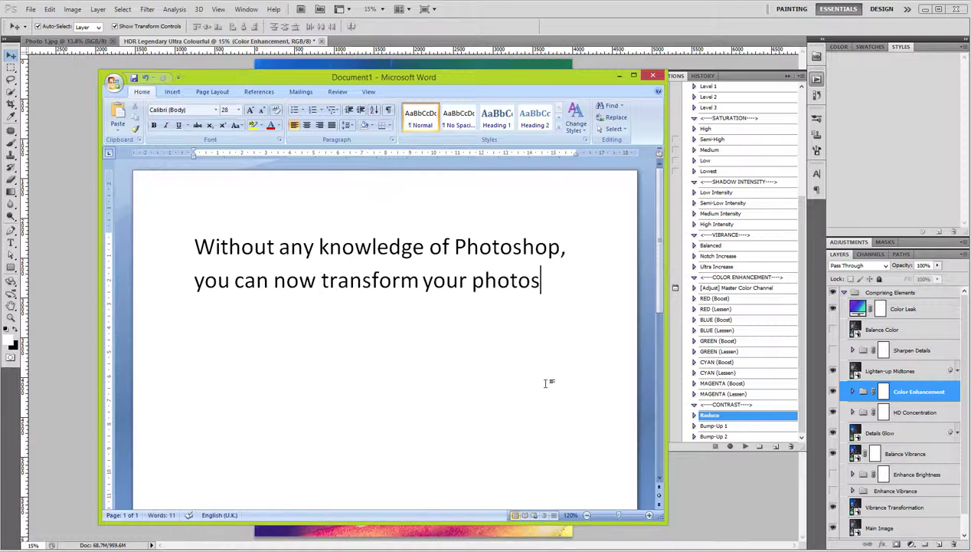
text(and artworks)
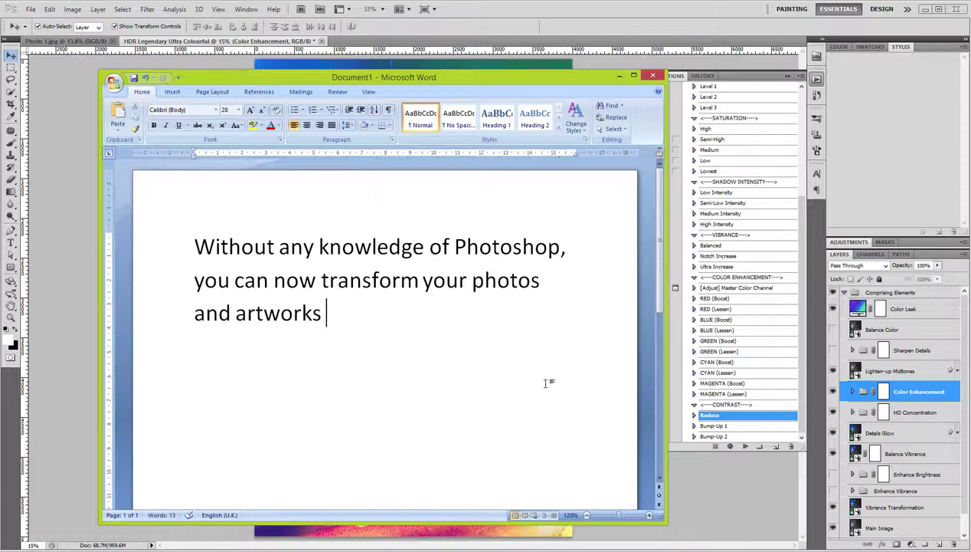
key(BackSpace)
key(BackSpace)
key(BackSpace)
key(BackSpace)
text(into)
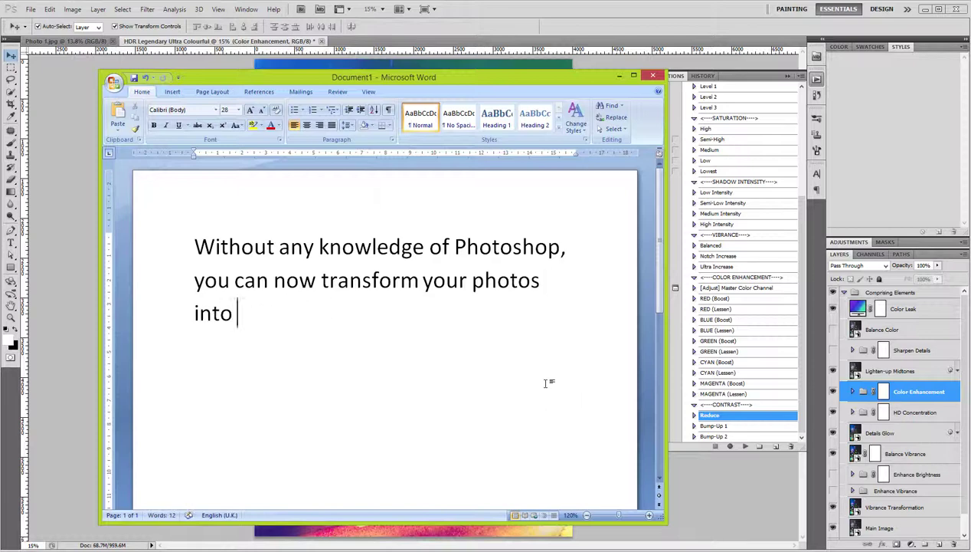
text( an eye-catching a)
key(BackSpace)
key(BackSpace)
text(atching)
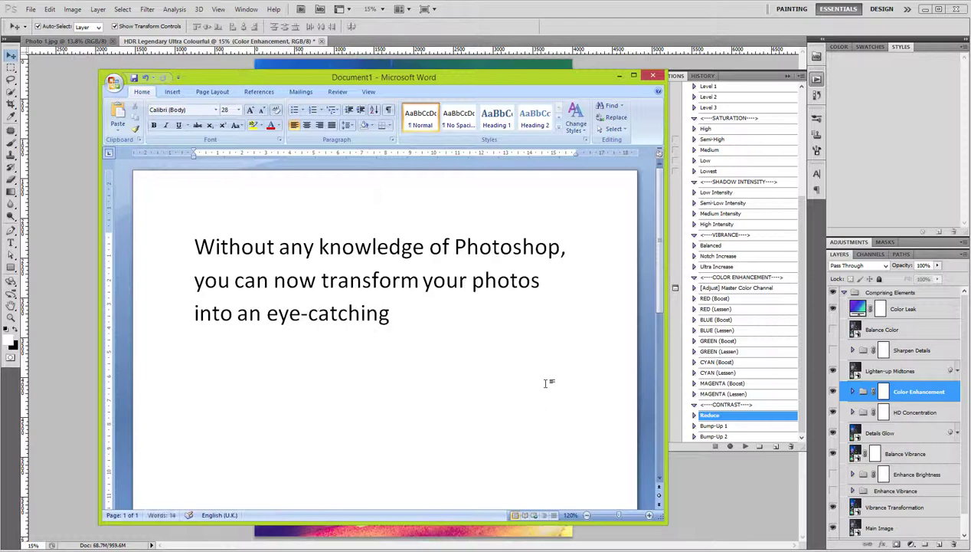
text( artwork (piece of)
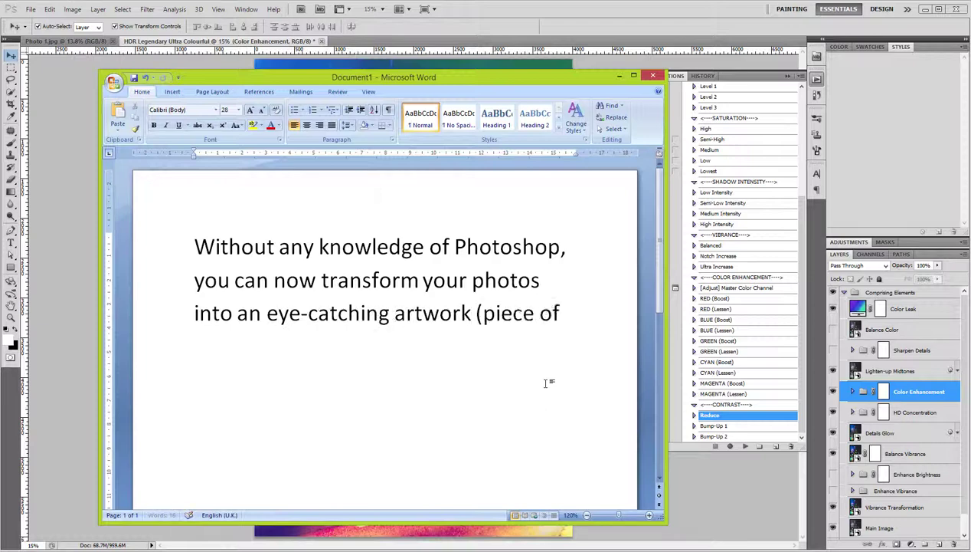
text( art)
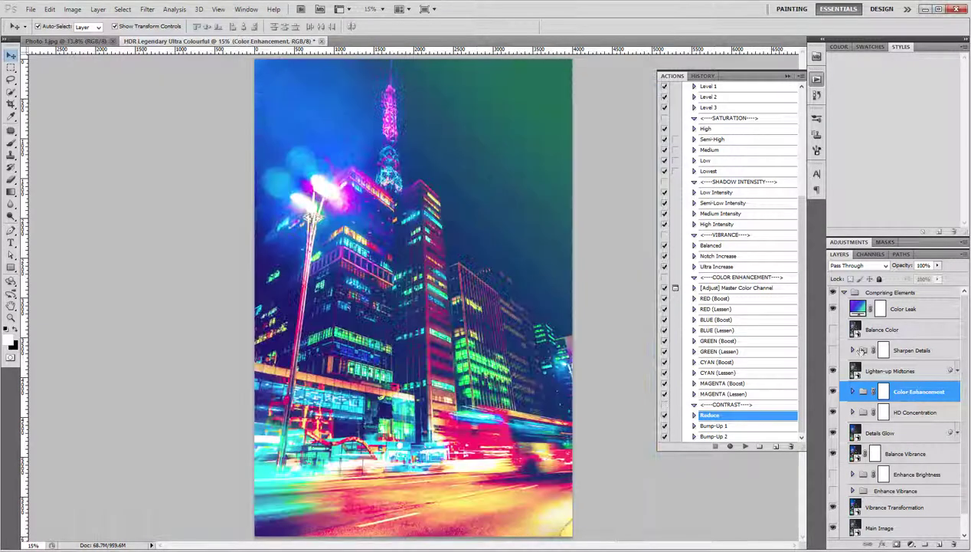
Compare the city photo with the Comprising Elements group and Color Leak layer hidden and shown, then collapse the group
click(844, 291)
click(833, 291)
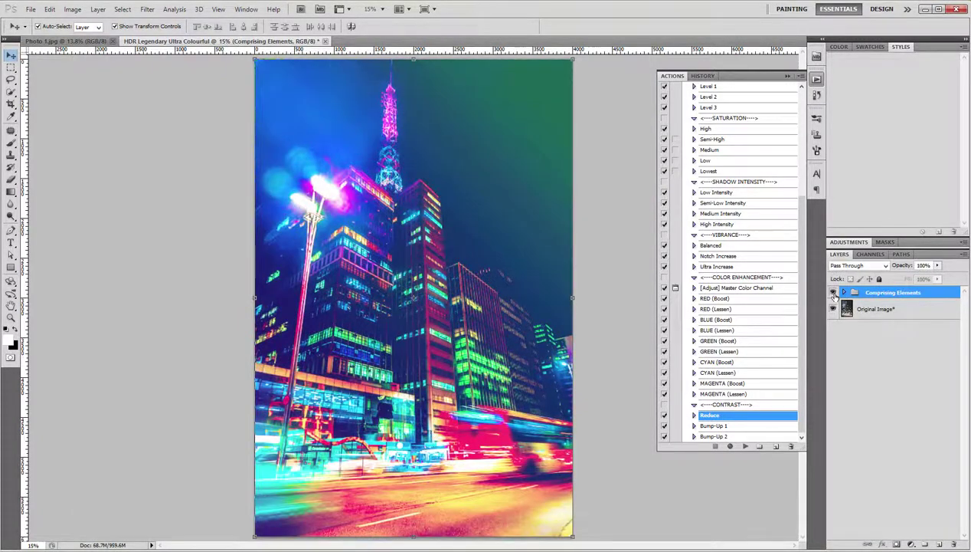
click(834, 292)
click(834, 308)
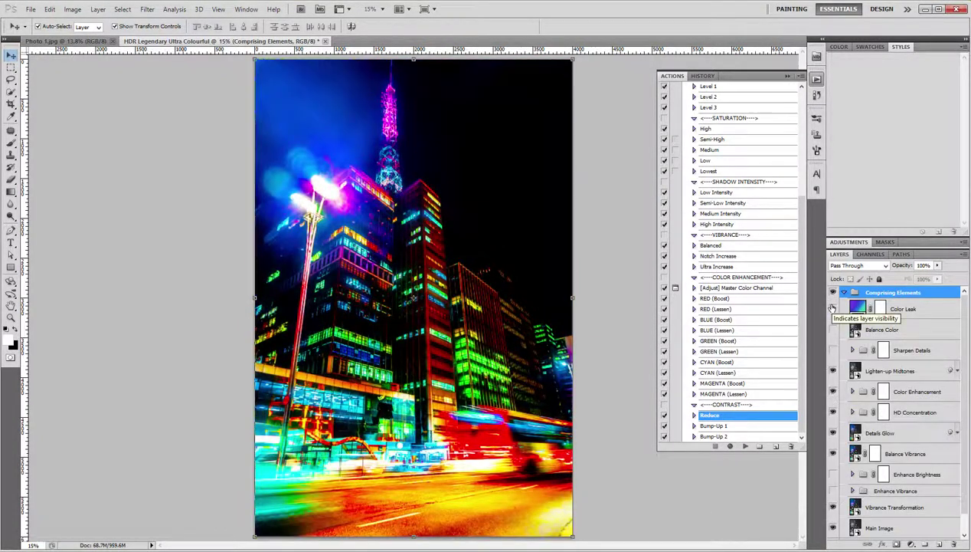
click(833, 308)
click(844, 293)
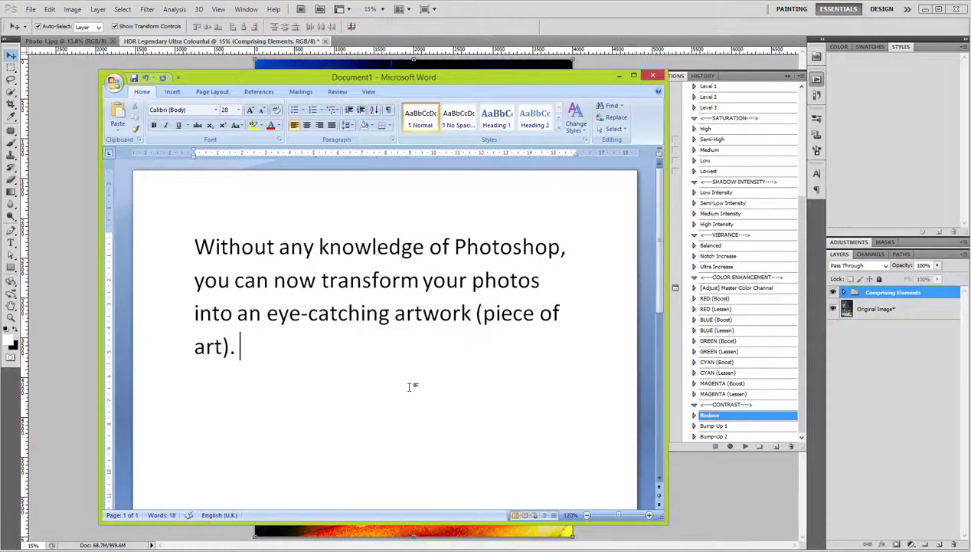
Replace the Word note with 'Let's test this action using ototos.' and open Photo 2.jpg in Photoshop
key(ctrl+a)
text(Let's)
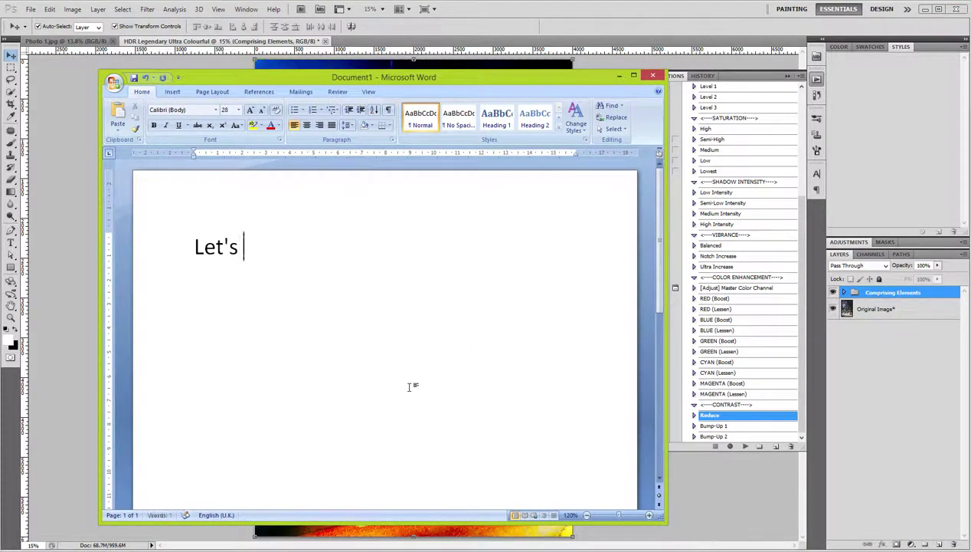
text( test this action using)
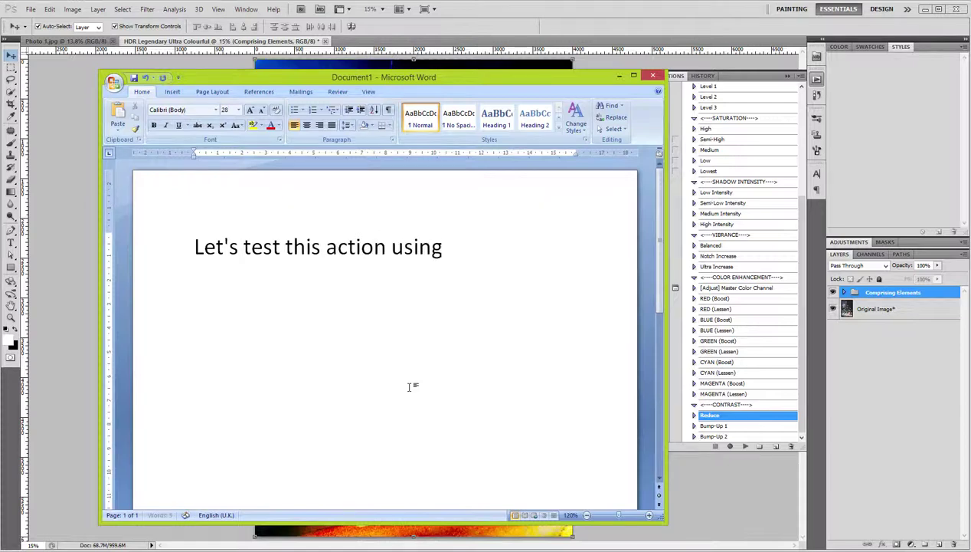
text( ot)
text(otos.)
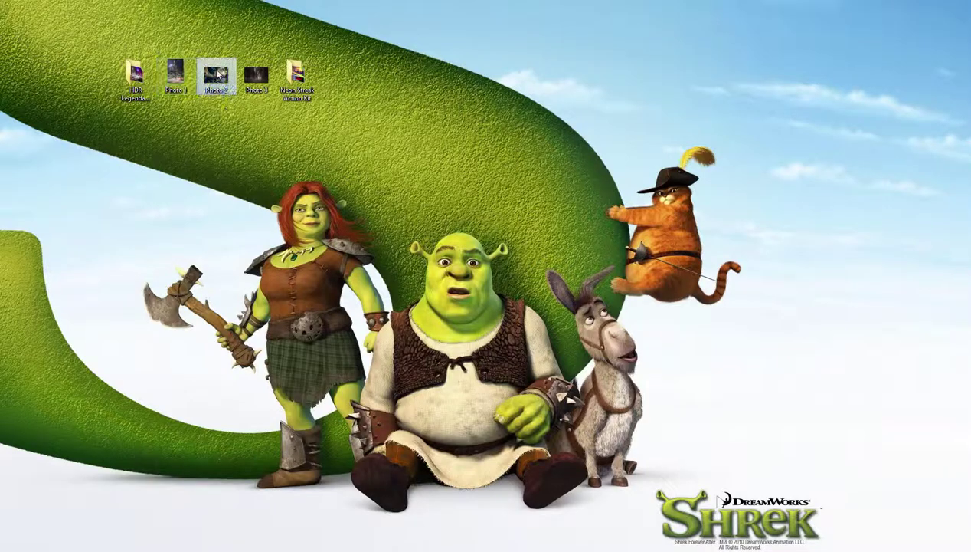
right_click(216, 74)
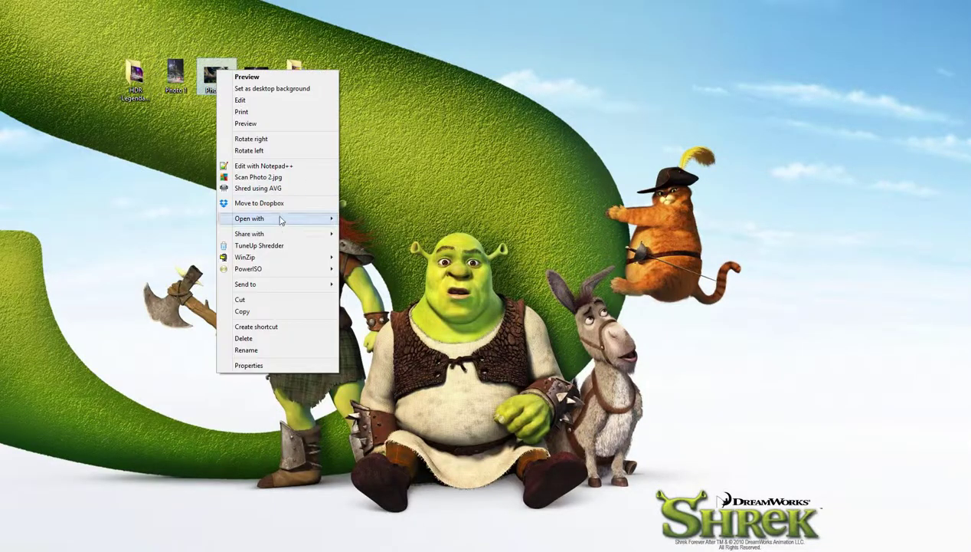
click(353, 214)
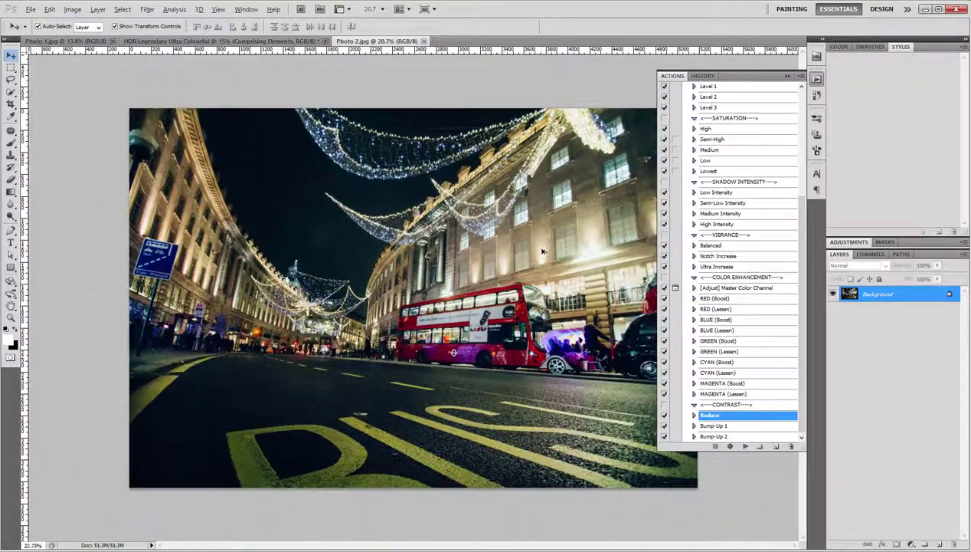
Fit Photo 2 in the window and note in Word 'You can see that this photo is a bit de-saturated'
key(ctrl+0)
scroll(736, 268, up, 10)
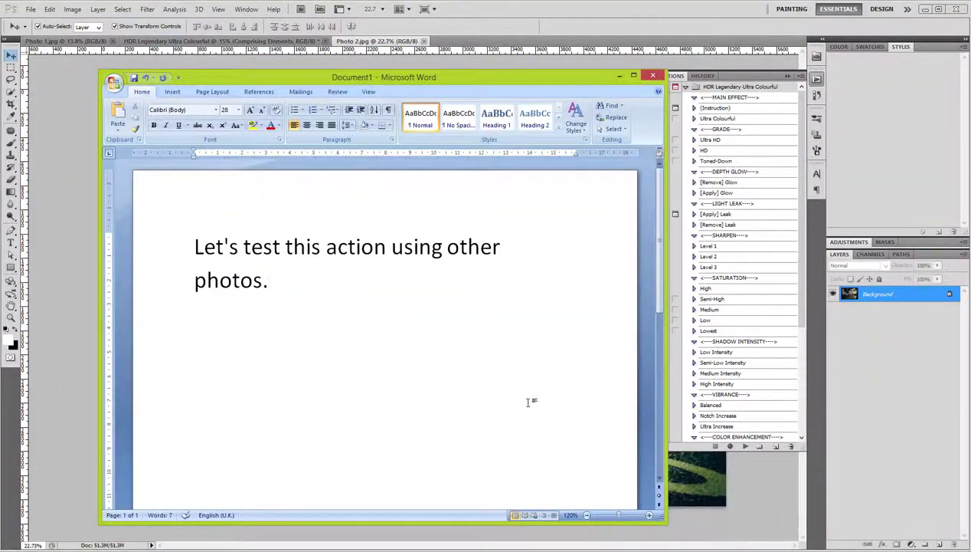
key(ctrl+a)
text(You can see that )
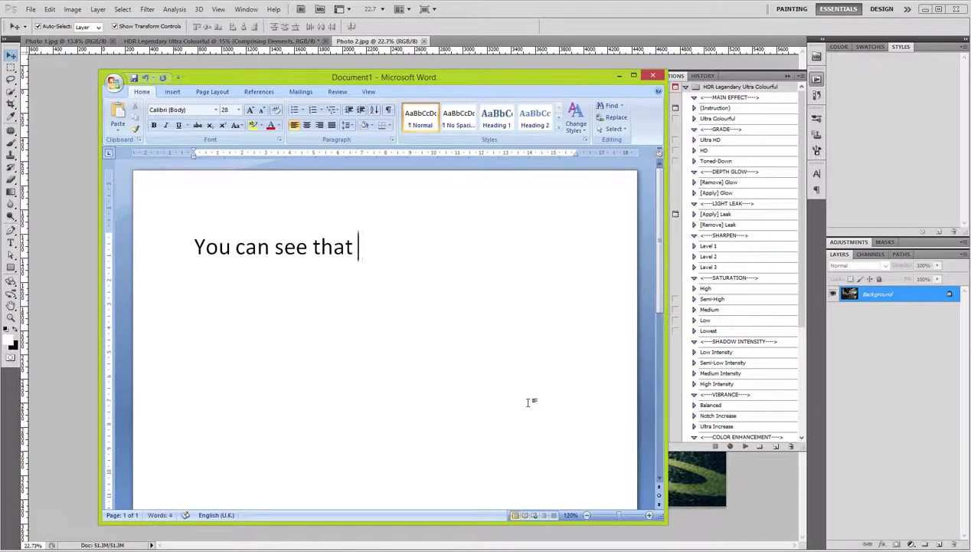
text(this photo is )
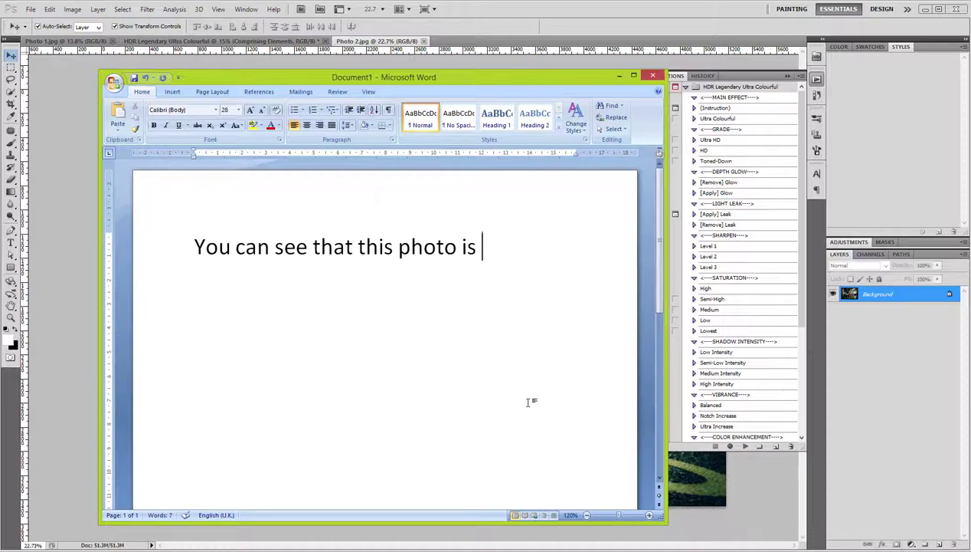
text(a bit de-saturated)
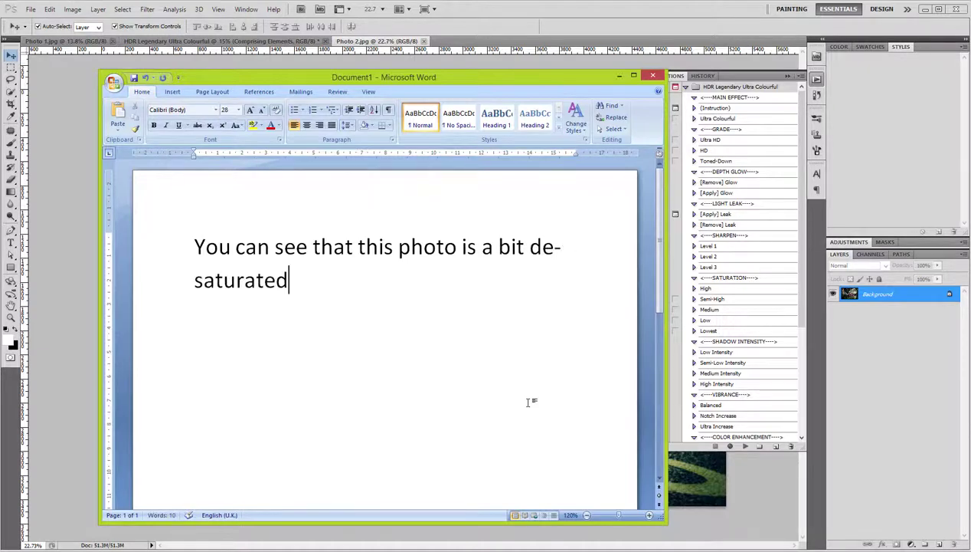
Zoom into the London street photo to inspect its detail
click(699, 404)
mouse_move(383, 306)
mouse_down()
mouse_move(479, 349)
mouse_move(337, 241)
mouse_move(401, 343)
mouse_move(377, 293)
mouse_move(413, 310)
mouse_up()
scroll(414, 310, up, 2)
scroll(412, 306, up, 3)
scroll(407, 365, up, 2)
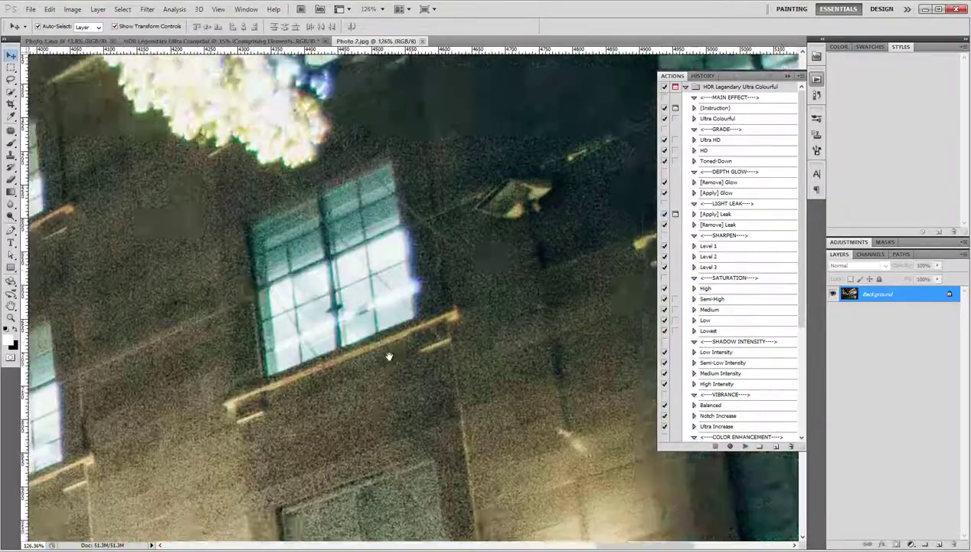
scroll(391, 354, down, 3)
scroll(389, 363, down, 3)
scroll(413, 352, down, 2)
scroll(444, 341, down, 1)
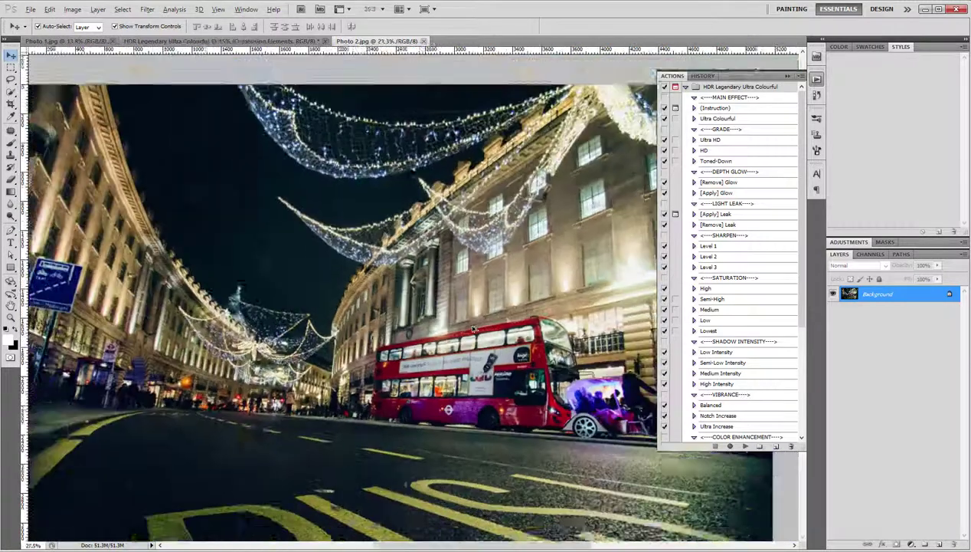
scroll(476, 330, down, 1)
Add the note 'This action will change all that and bring it to life. Let's proceed' and play Ultra Colourful
key(alt+Tab)
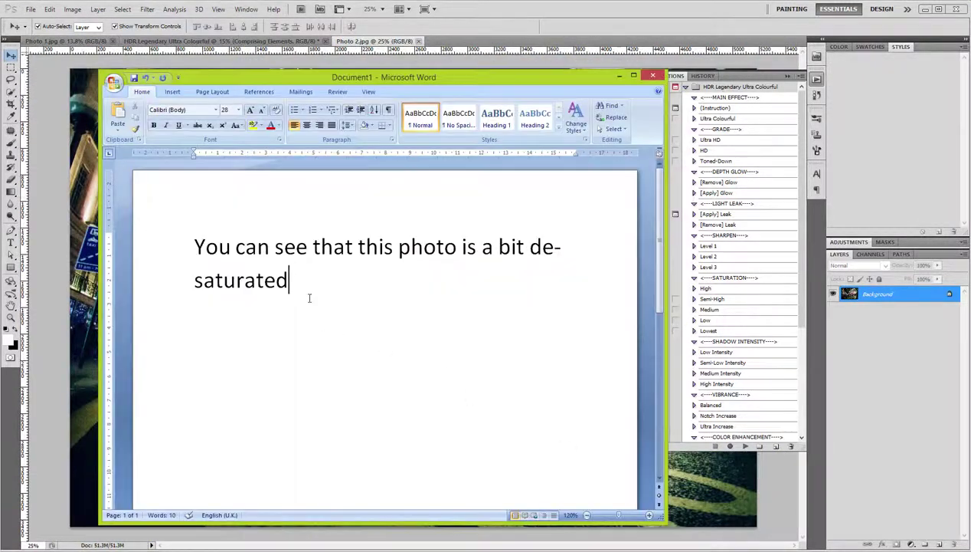
text(. You w)
key(ctrl+z)
text(This action will )
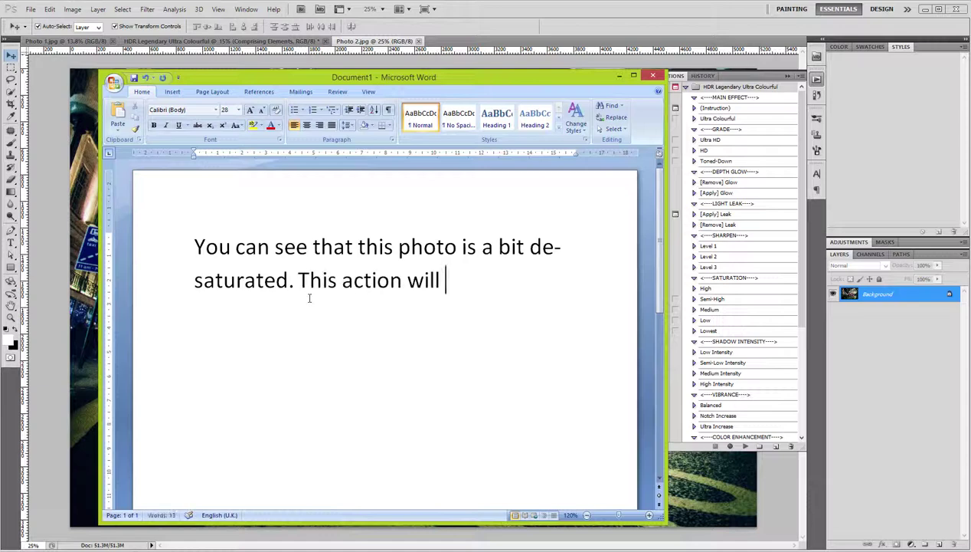
text(change all that and bring)
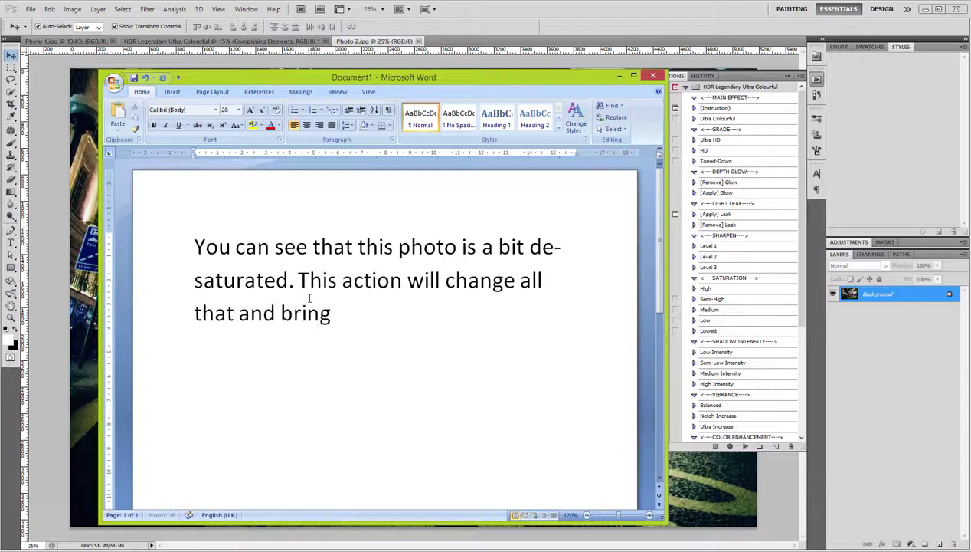
text( it to life. Let's proceed)
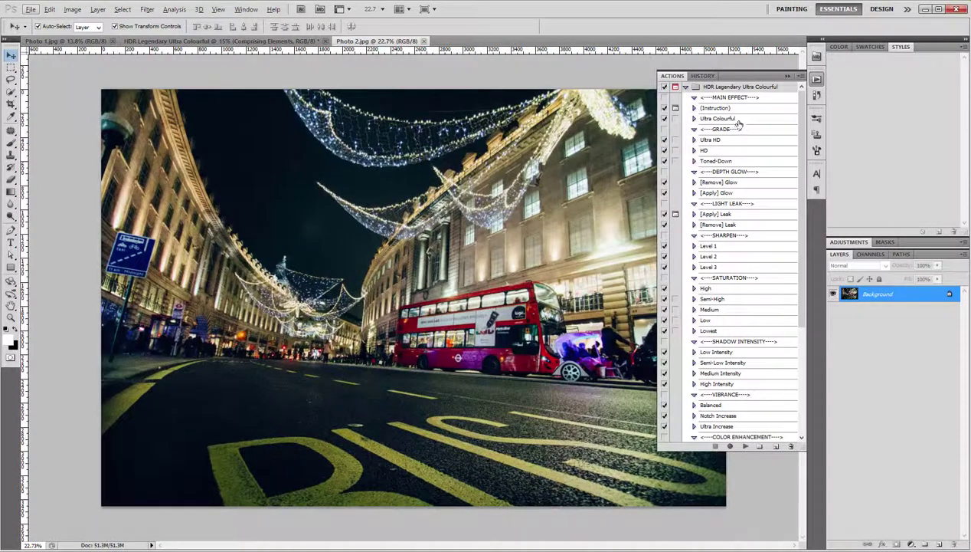
click(724, 119)
click(745, 446)
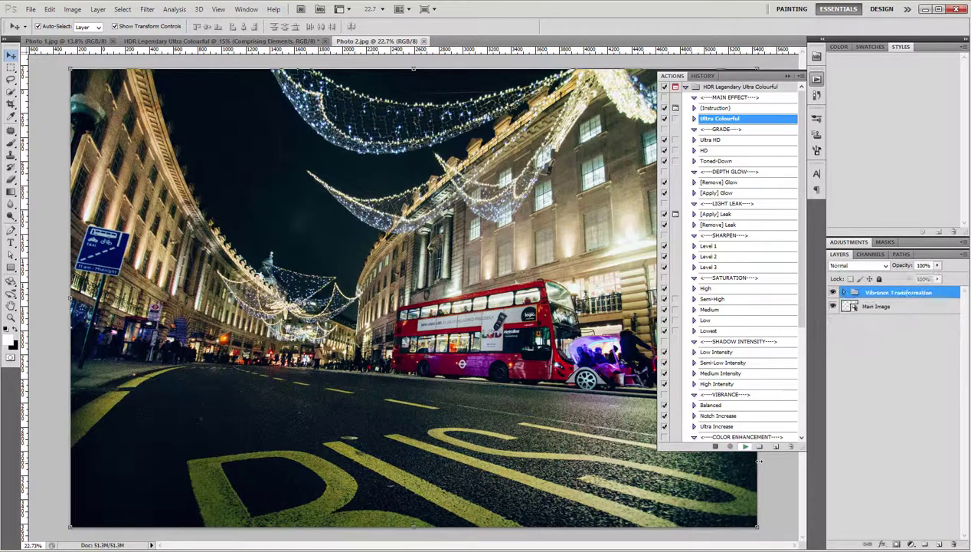
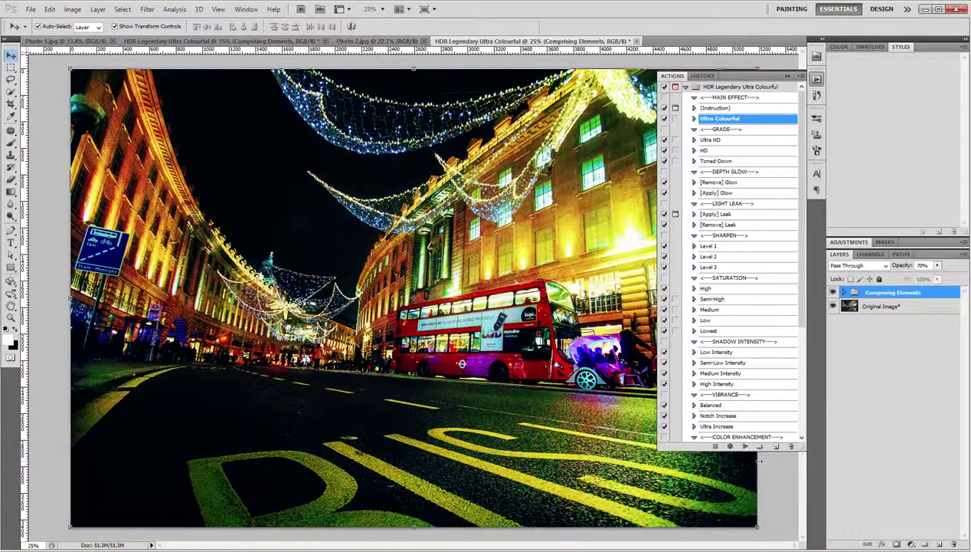
Collapse the Actions panel and toggle the Comprising Elements grade off and on to compare
click(786, 77)
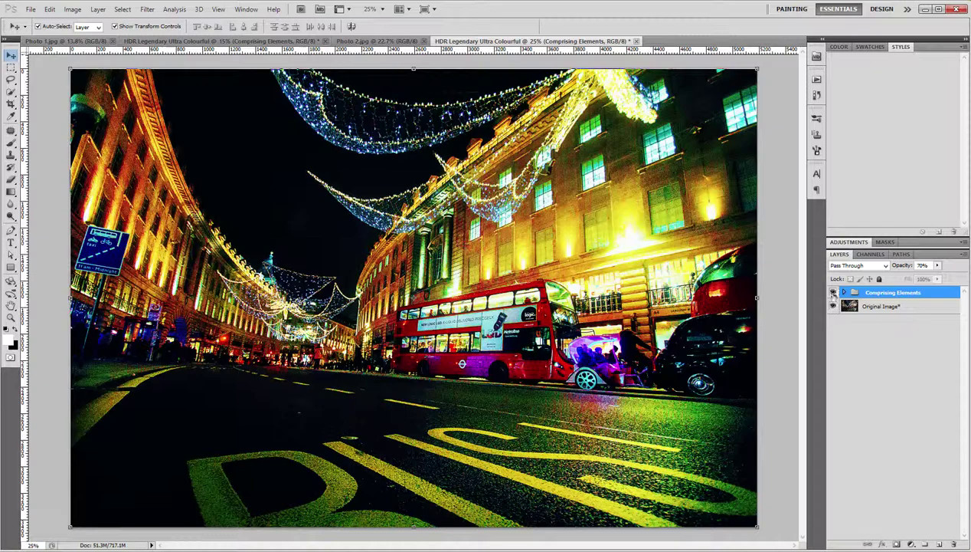
click(834, 293)
click(834, 292)
text(Done! S)
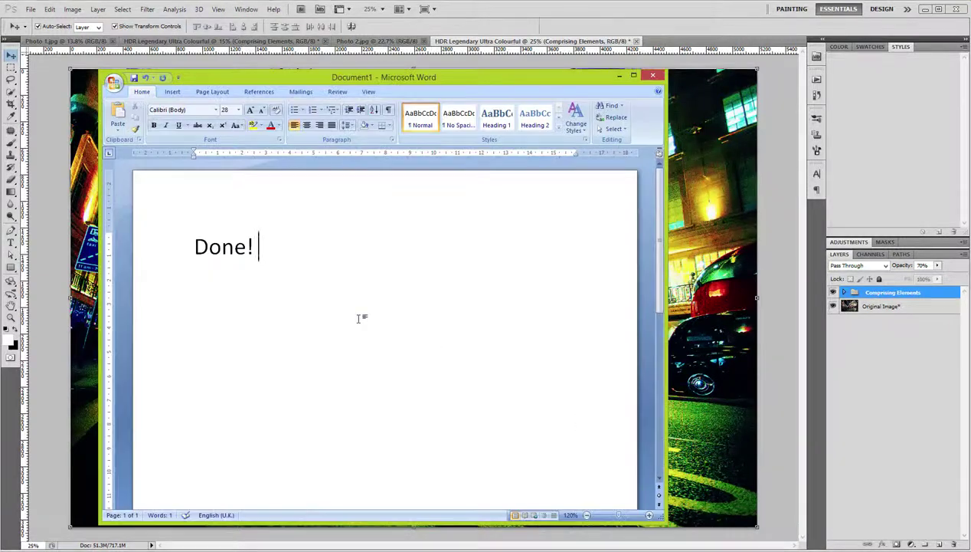
Write the note 'See the difference from BEFORE to AFTER', then select all its text in Word
text(ee the differe)
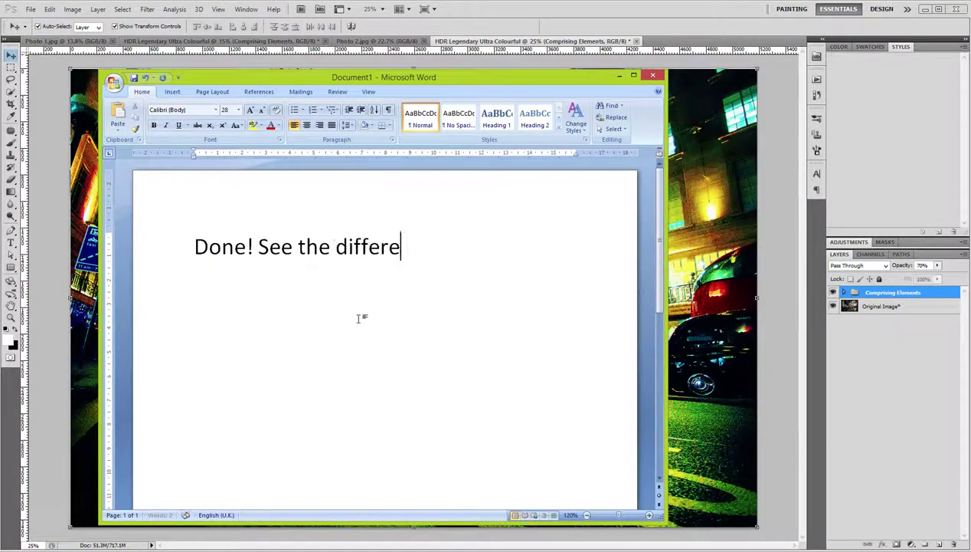
text(nce from BEFORE to)
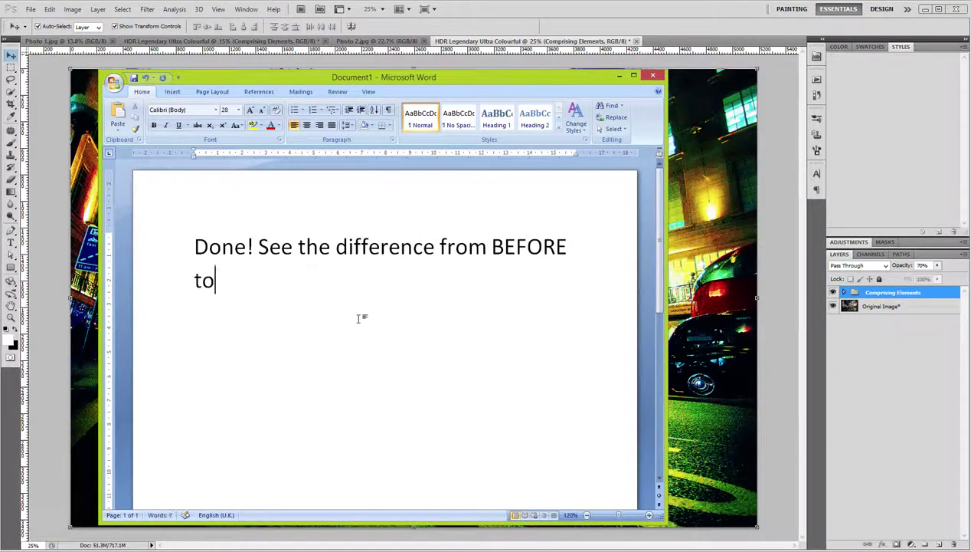
text( AFTER)
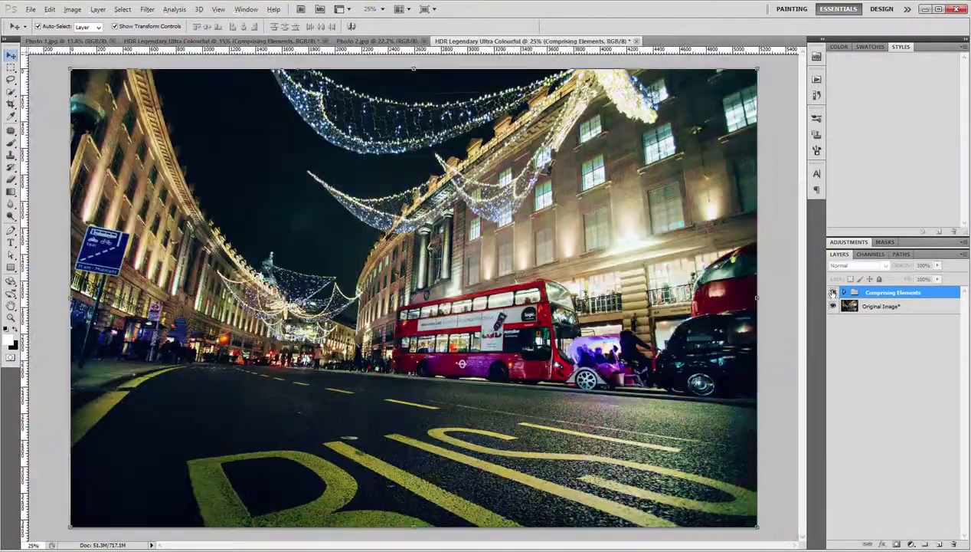
key(alt)
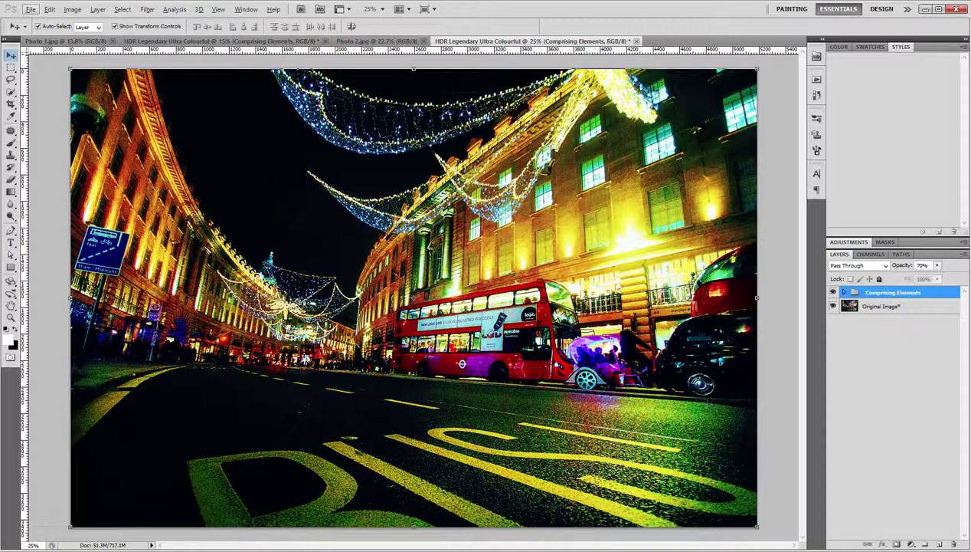
key(alt+Tab)
key(ctrl+a)
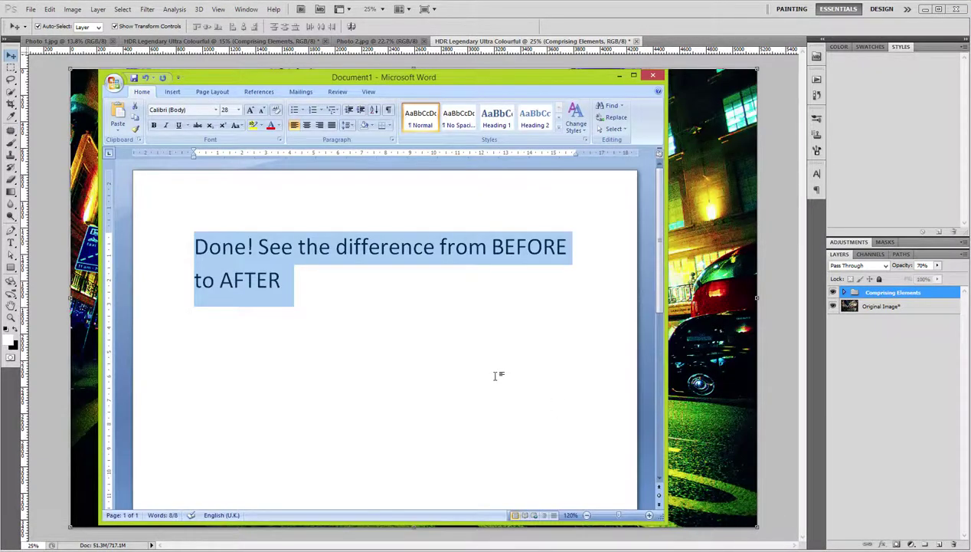
Retype the note: 'Even without colours, this action will extract unseen colours… into an ultra HD photo'
text(e)
key(BackSpace)
text(Even wi)
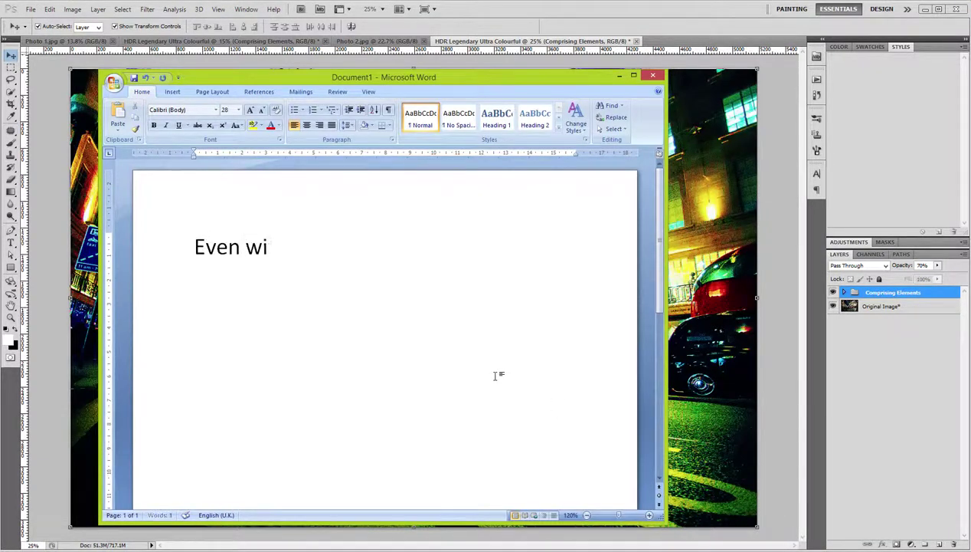
text(thout colo)
key(BackSpace)
key(BackSpace)
key(BackSpace)
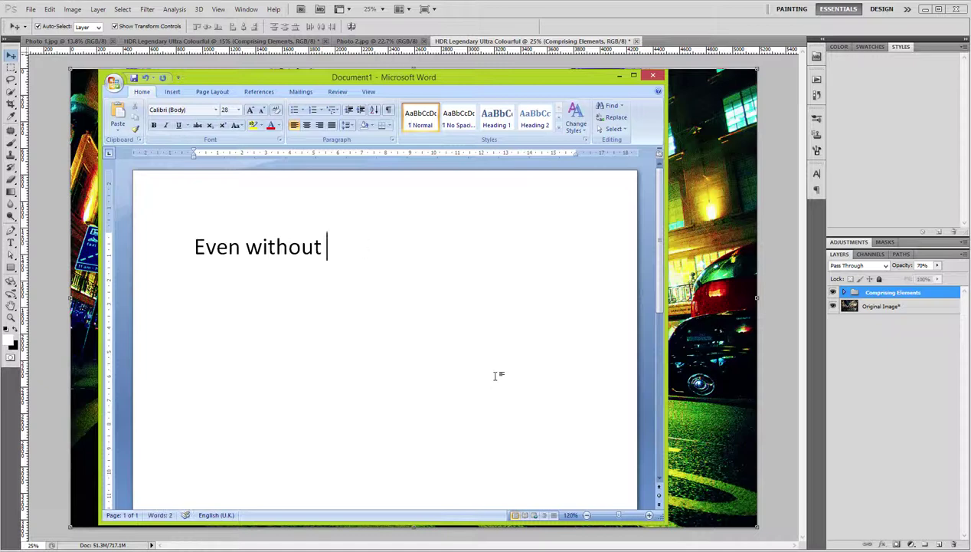
text(colou)
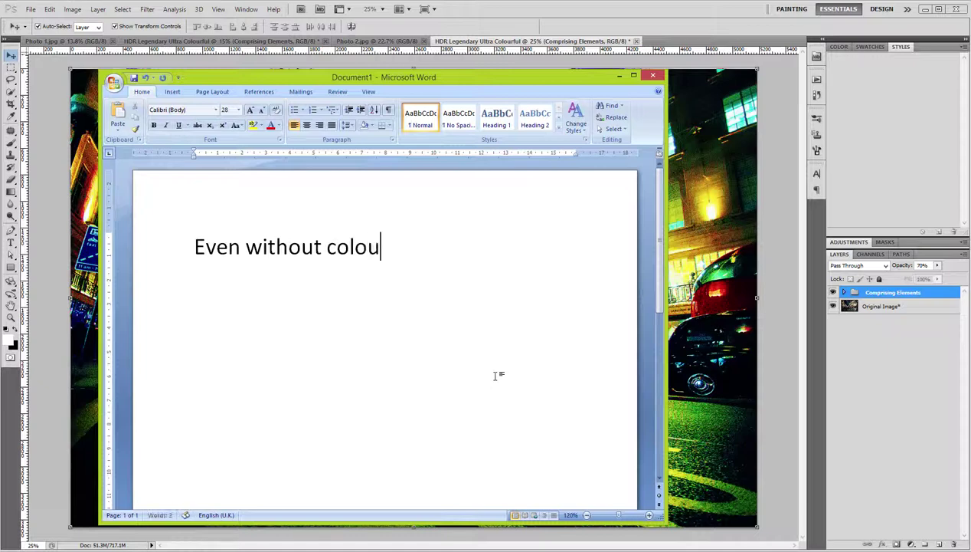
text(rs, this action will)
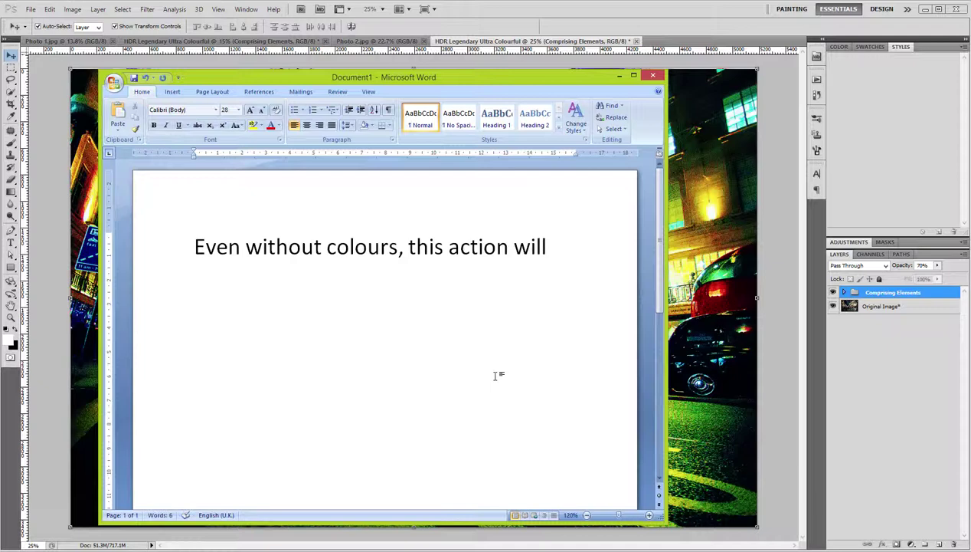
text( boost the quali)
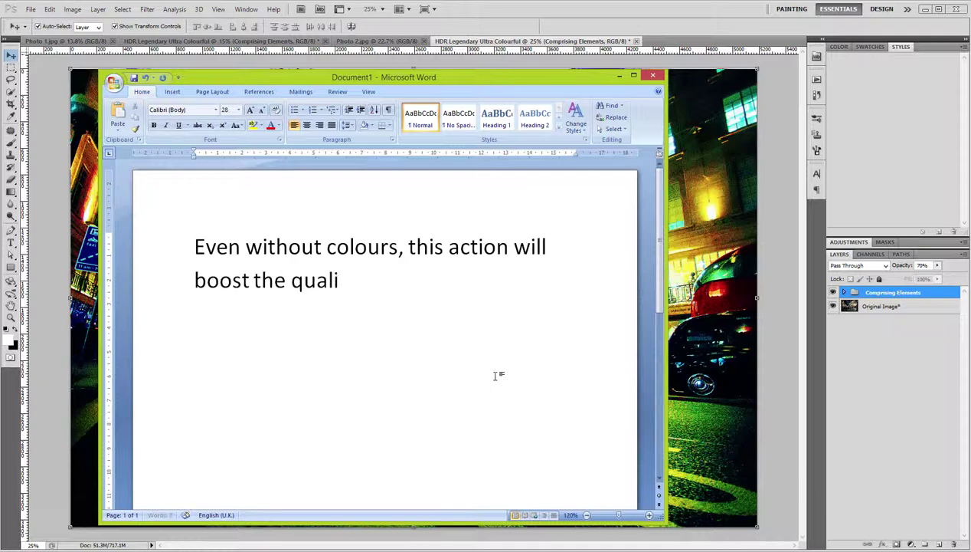
text(ty, e)
key(BackSpace)
key(BackSpace)
key(BackSpace)
text(extract unseen )
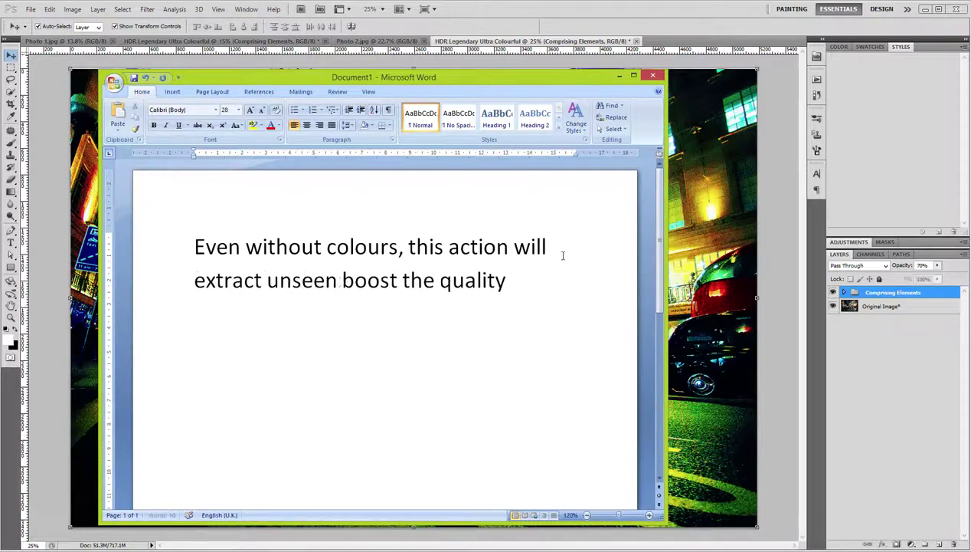
text(colours and boos)
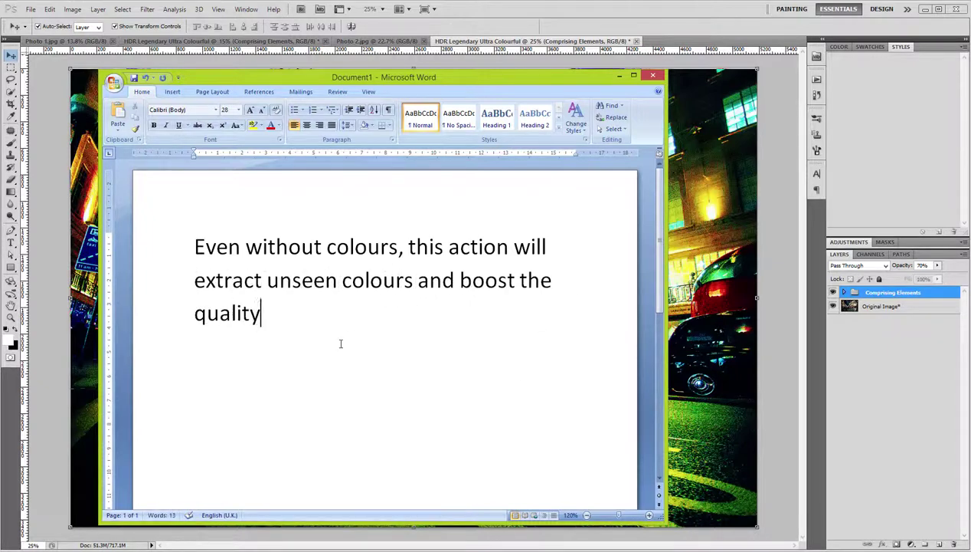
text(t the quality - transforming)
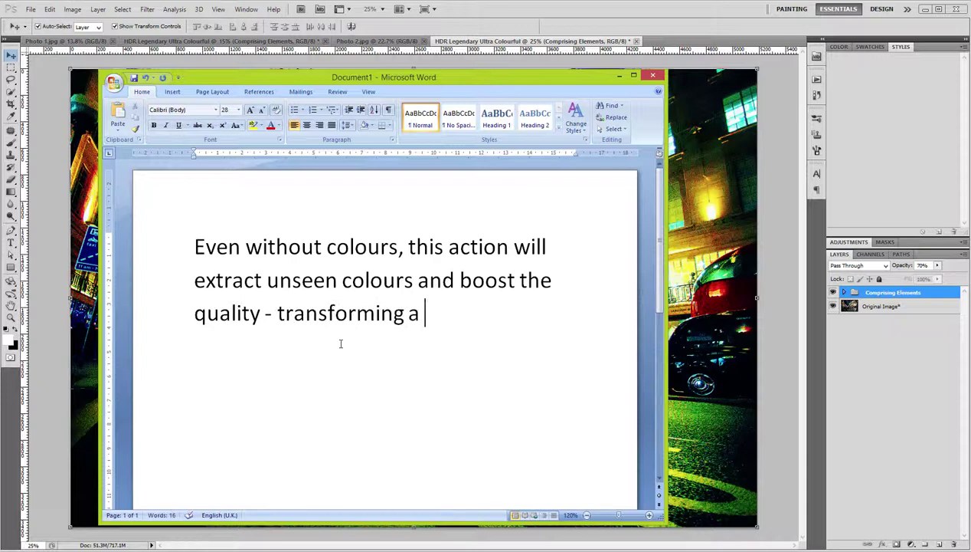
text( a flat photo i)
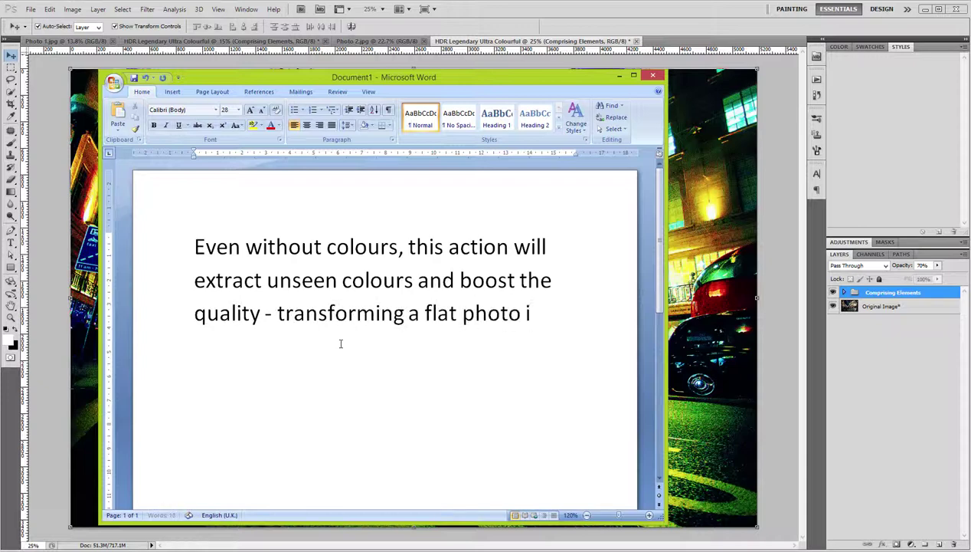
text(nto )
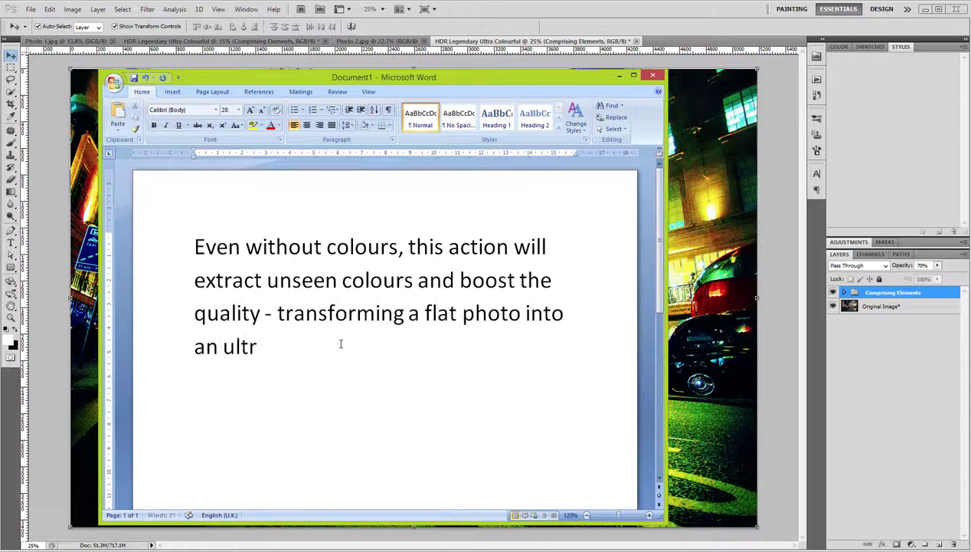
text(an ultra HD photo.)
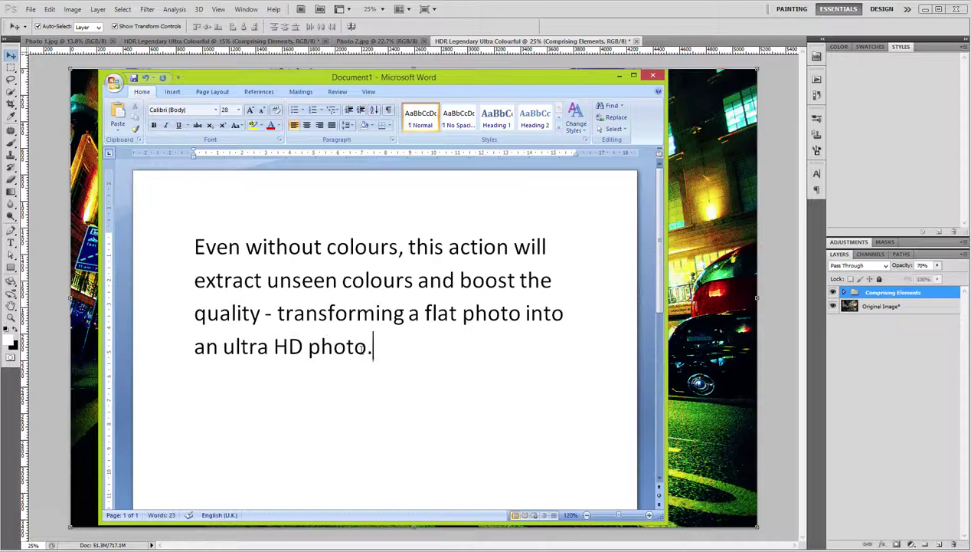
Open Photo 3 from the desktop in Photoshop and zoom in on the man in the alley
click(619, 75)
click(925, 8)
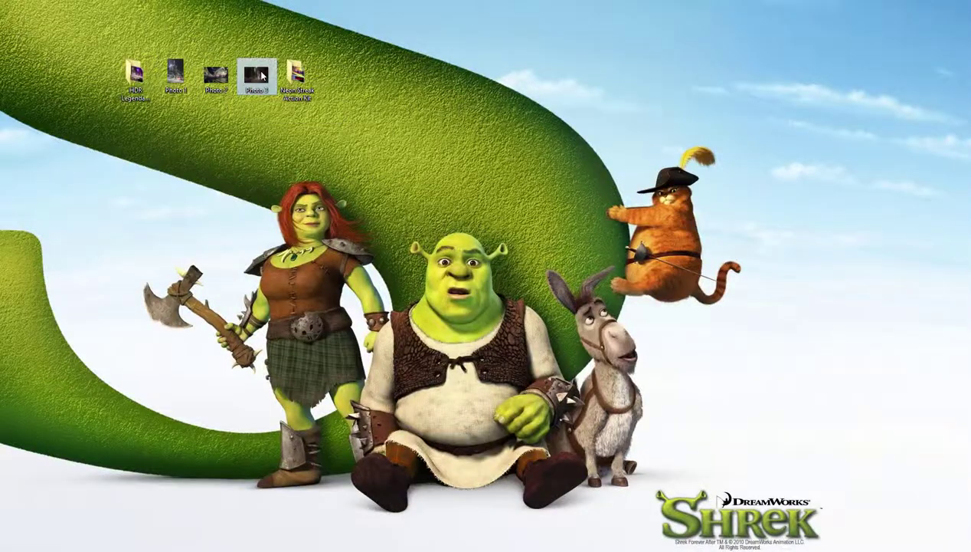
right_click(261, 75)
click(388, 218)
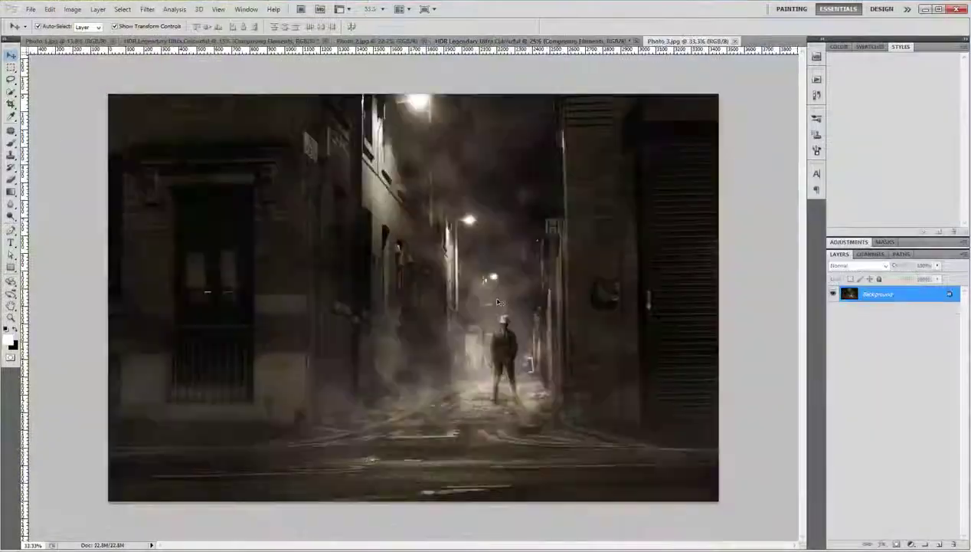
mouse_move(497, 301)
mouse_down()
mouse_move(391, 370)
mouse_move(509, 325)
mouse_move(465, 308)
mouse_move(477, 299)
mouse_move(419, 187)
mouse_up()
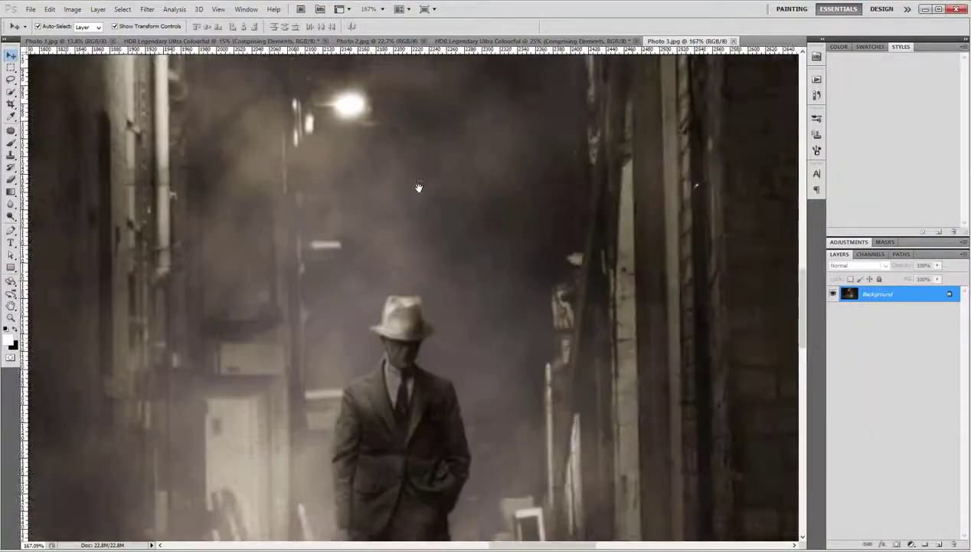
scroll(419, 187, down, 3)
scroll(451, 278, down, 3)
scroll(451, 278, down, 2)
scroll(448, 288, up, 1)
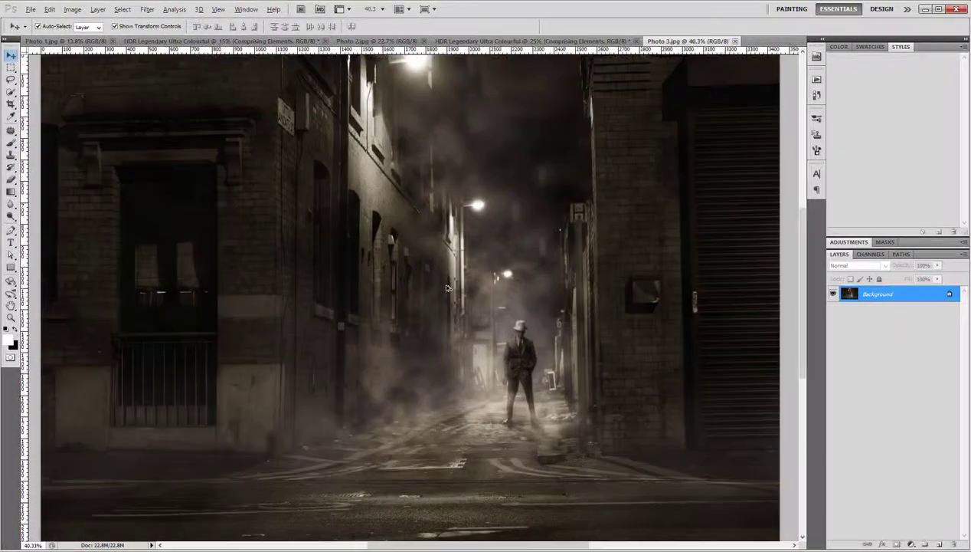
Replace the Word note with 'This photo just like the one we previously displayed'
key(alt+Tab)
key(ctrl+a)
text(This)
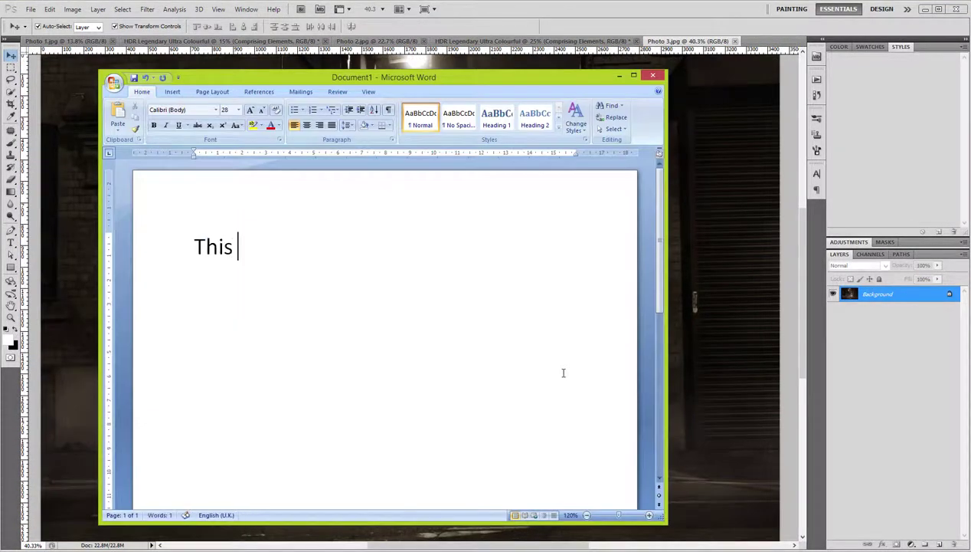
text( photo just like the )
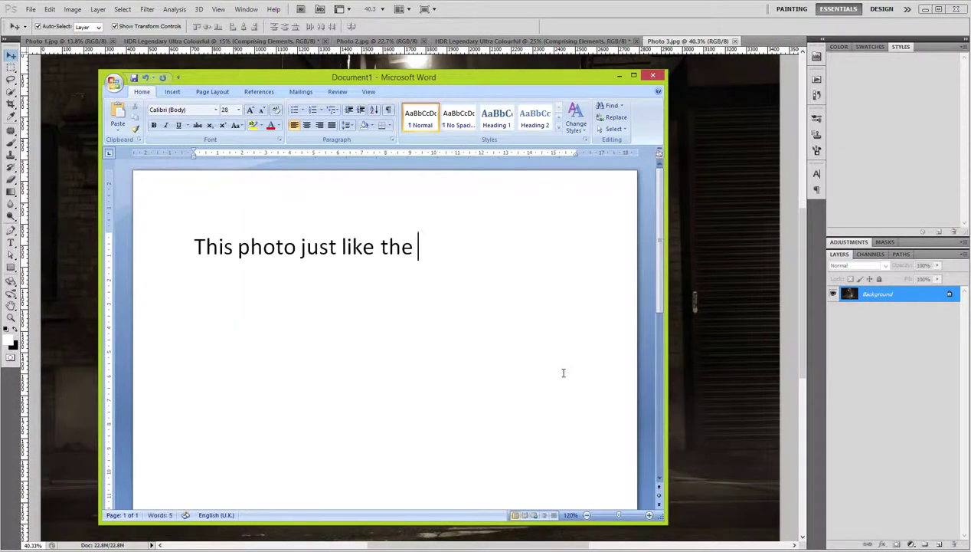
text(one we previously d)
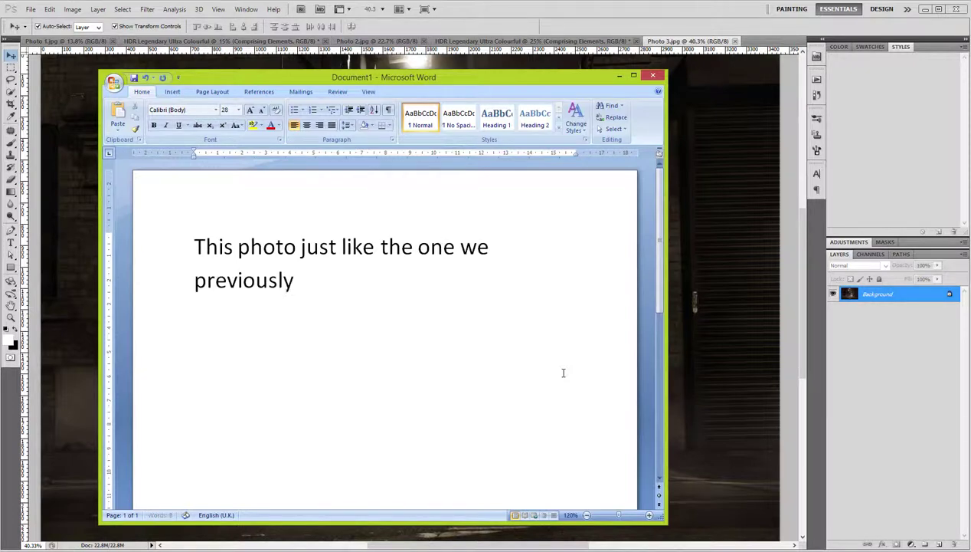
text(isplayed...)
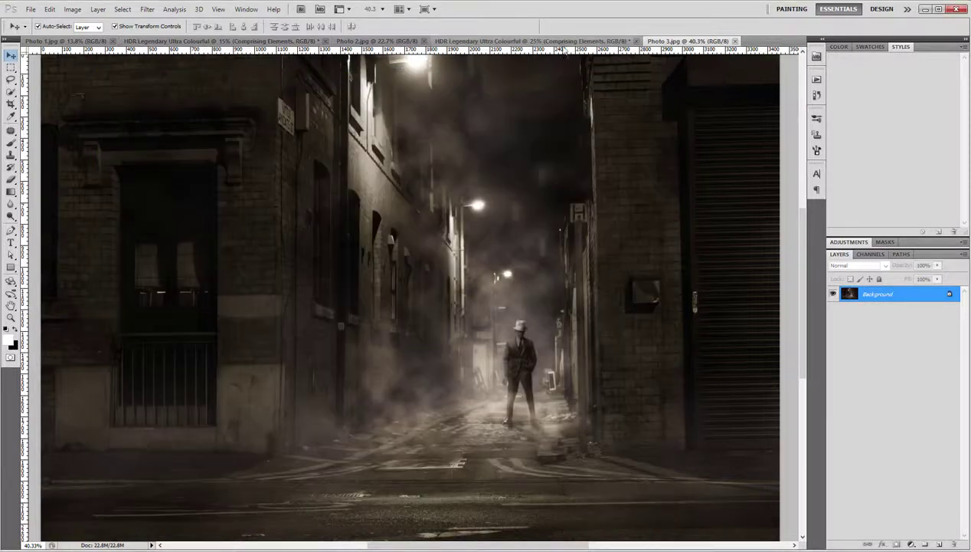
Compare the London and alley photos, then extend the note saying the photo is sepia
click(559, 43)
click(686, 41)
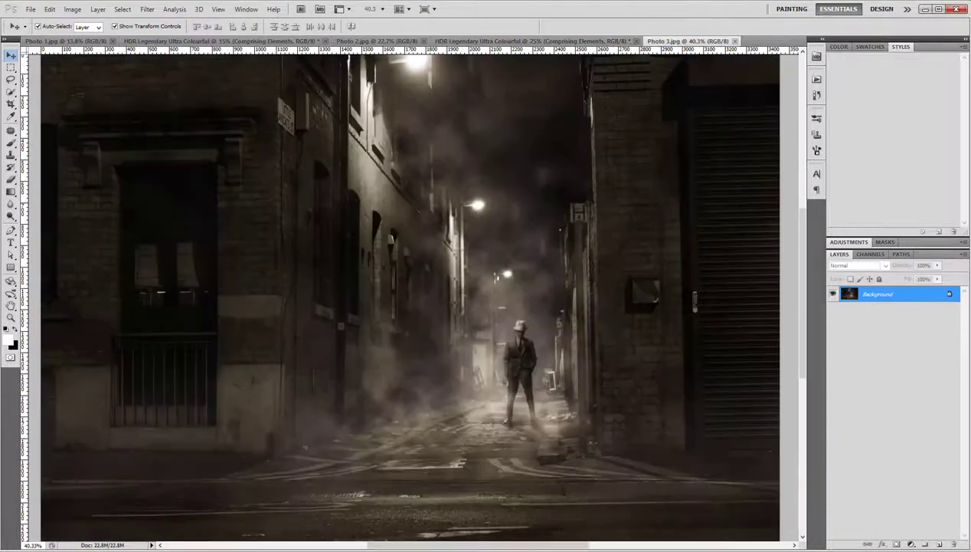
key(alt+Tab)
text(is)
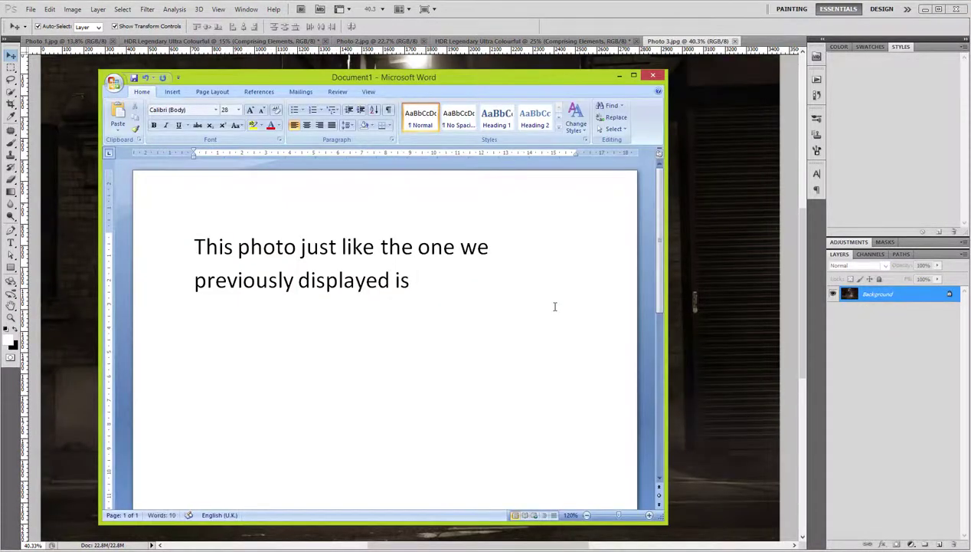
text( sepia.)
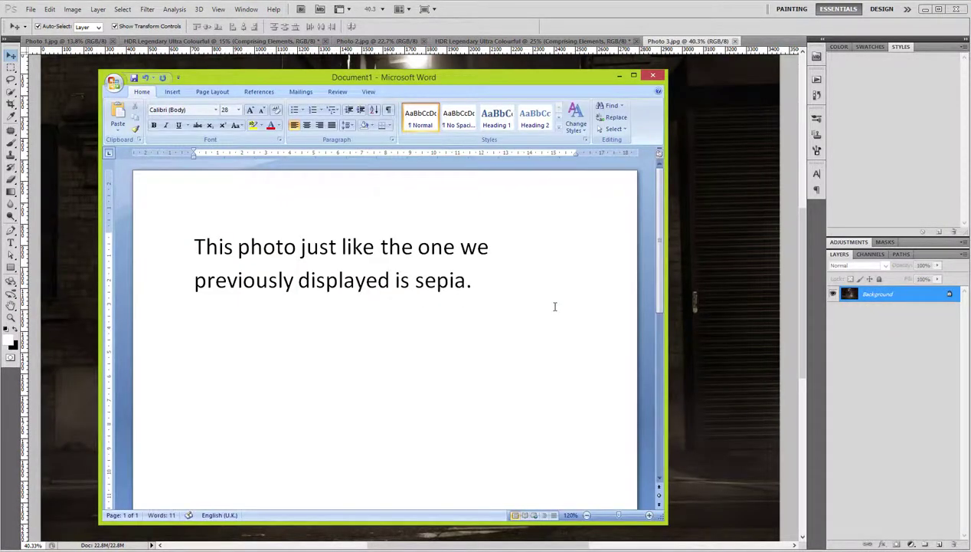
text( How)
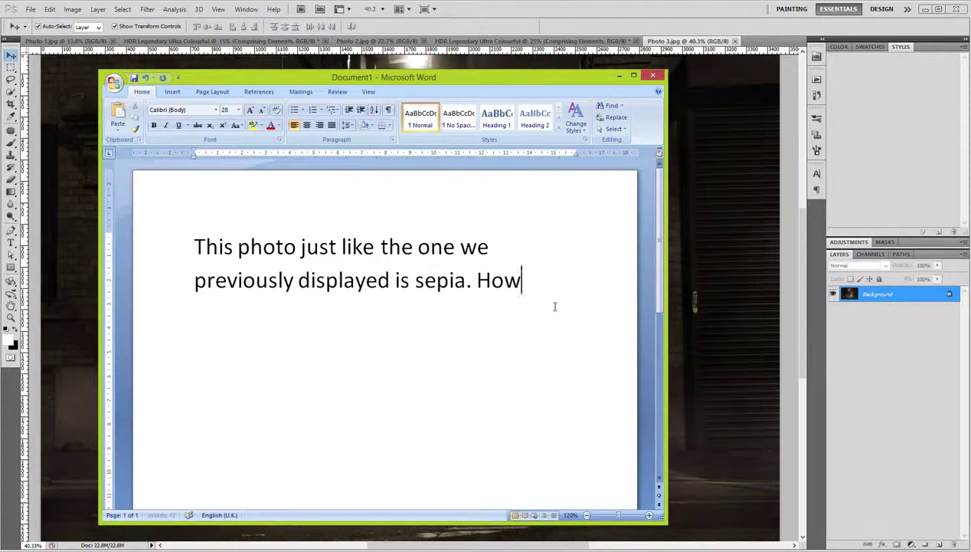
text(ever.,)
text(his action )
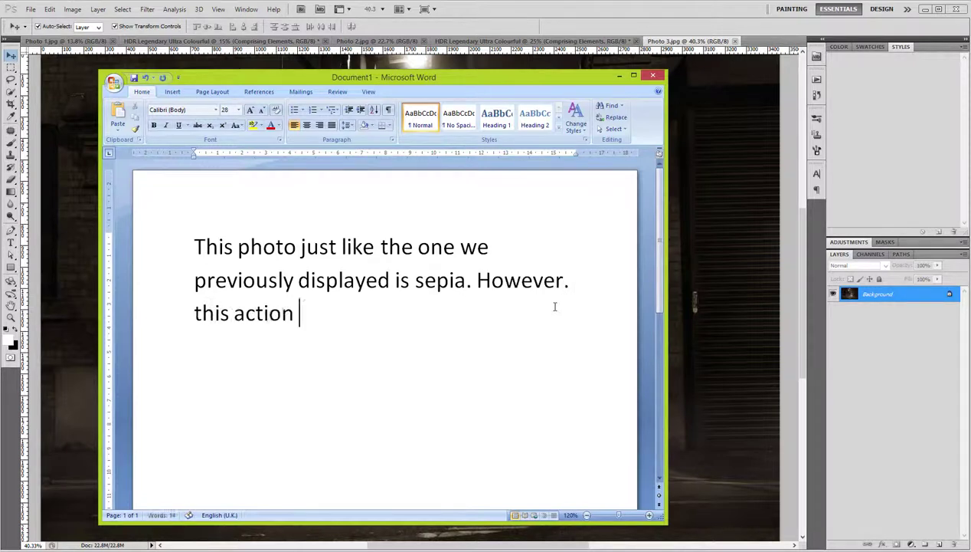
text(will show you that there)
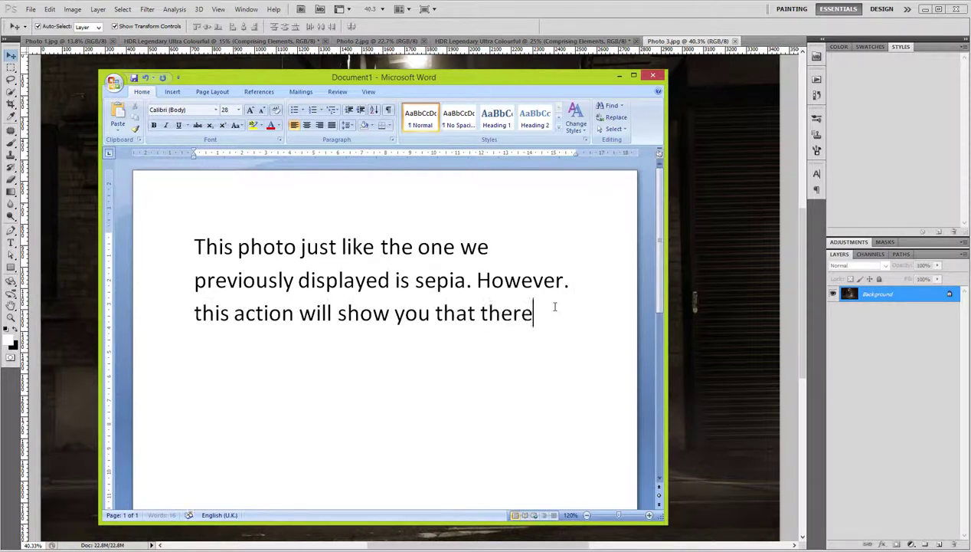
text( is more than meets the e)
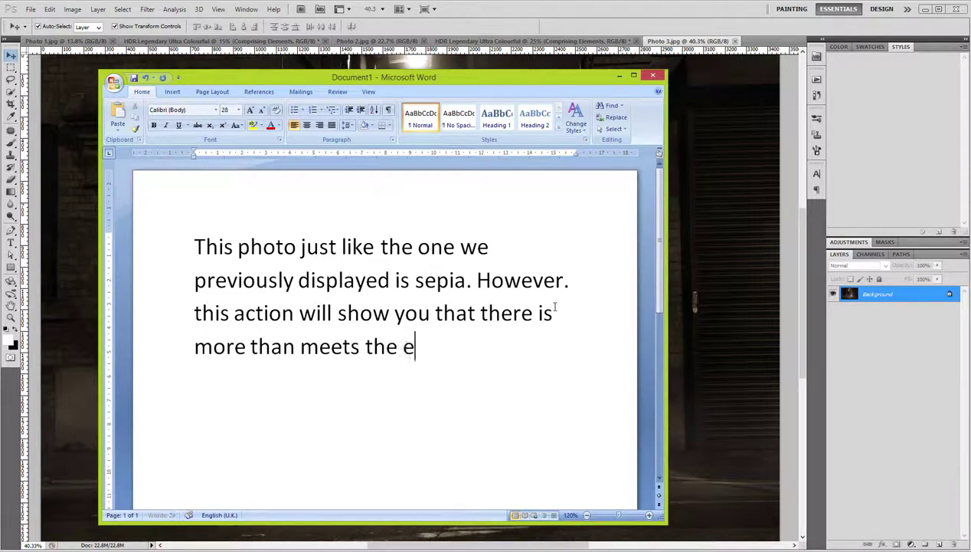
text(ye.)
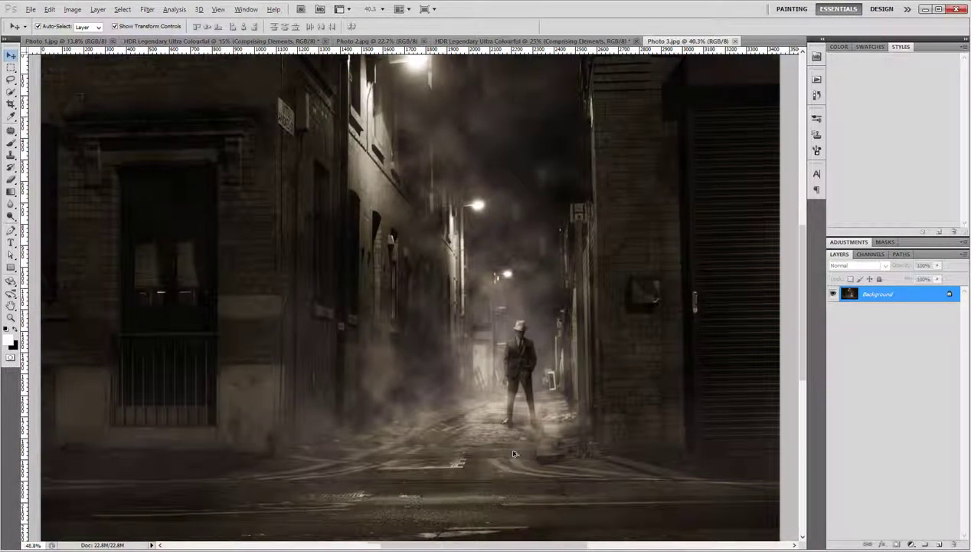
Reword the ending to 'more to this photo that you ever thought' and open Photoshop's Actions panel
scroll(411, 300, up, 5)
scroll(416, 351, down, 3)
scroll(416, 366, down, 2)
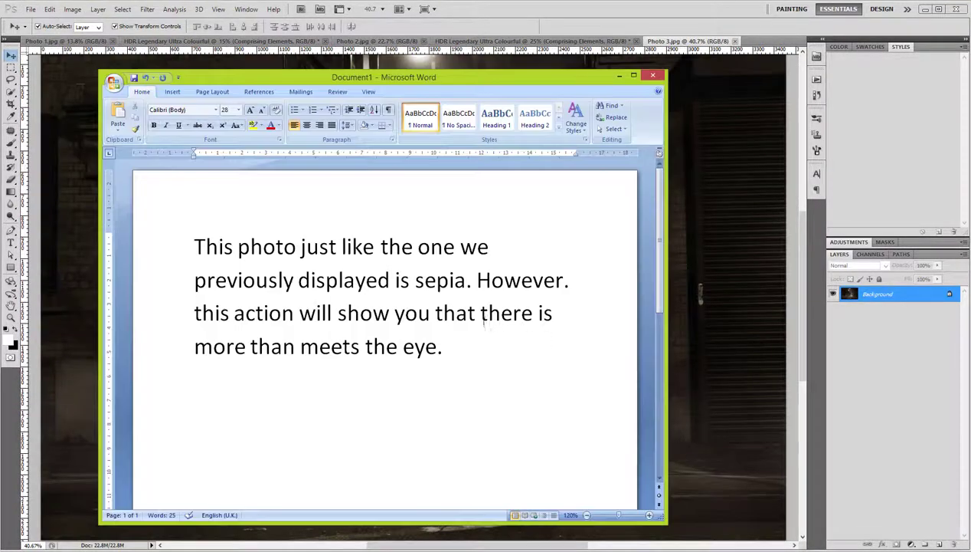
click(175, 354)
text(more to this phot)
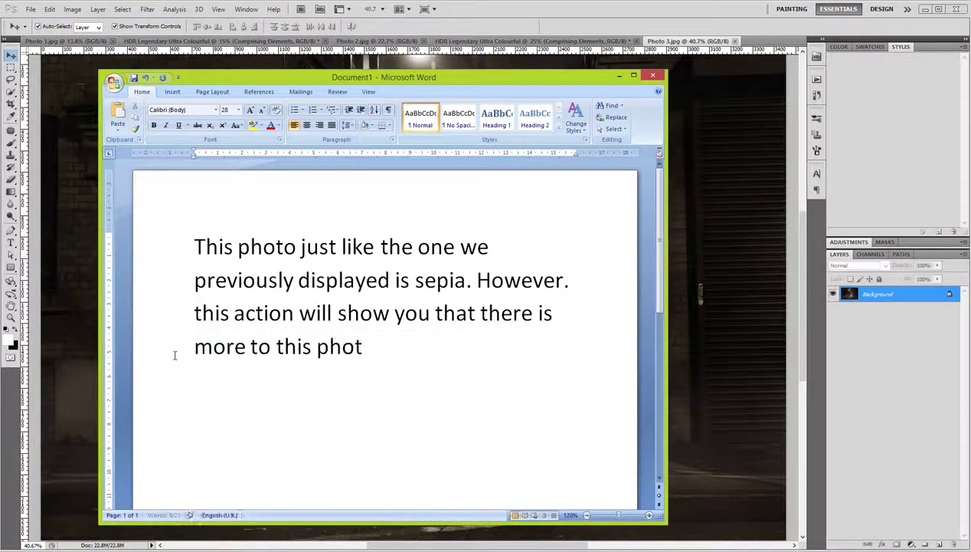
text(o that you)
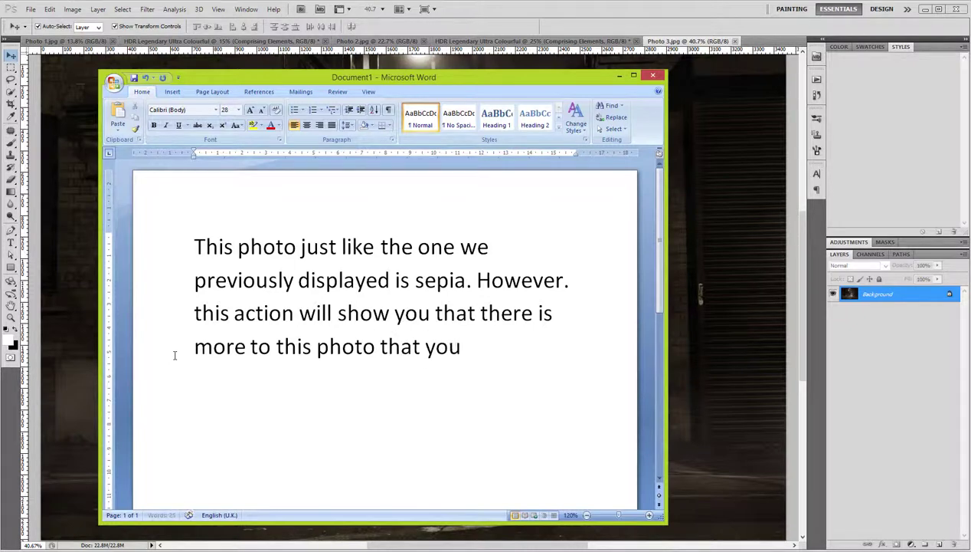
text( ever thought.)
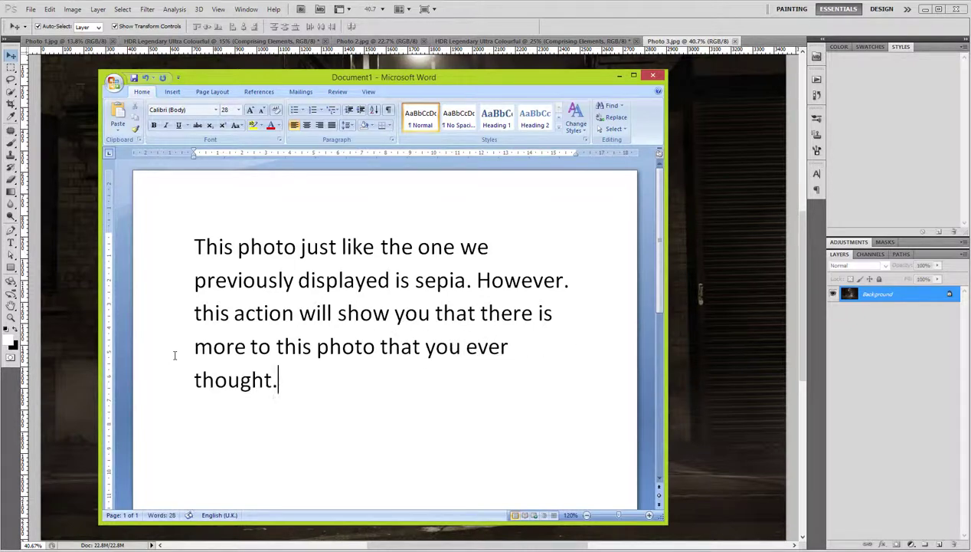
click(817, 79)
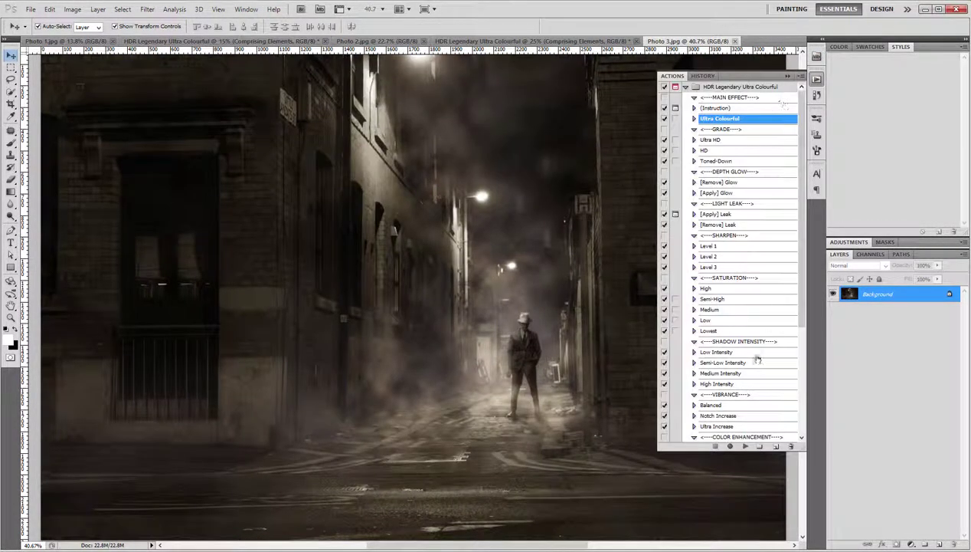
Apply the Ultra Colourful action to the alley photo and fit it in the window
click(747, 447)
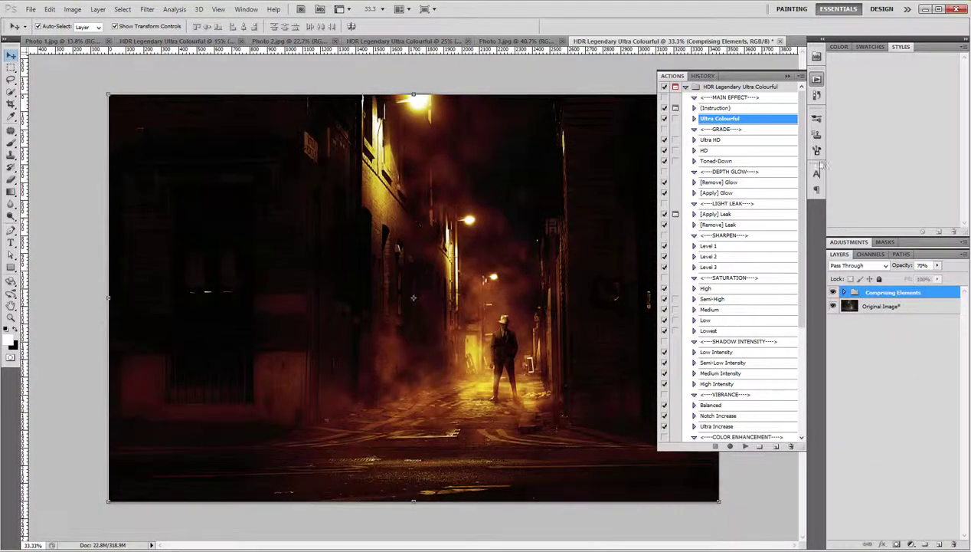
click(786, 76)
key(ctrl+0)
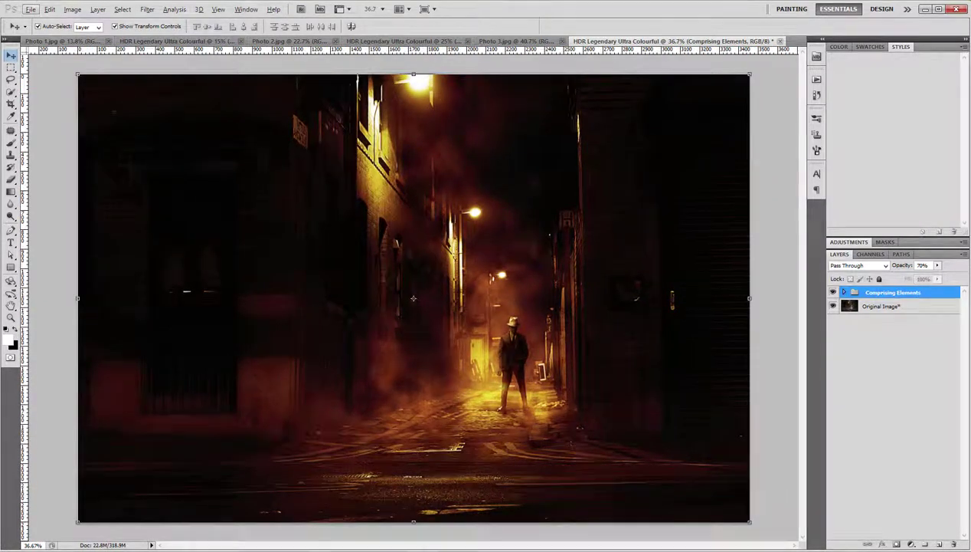
Start the note with 'Incredible', then toggle the Comprising Elements group off and on
key(alt+Tab)
text(Incredible)
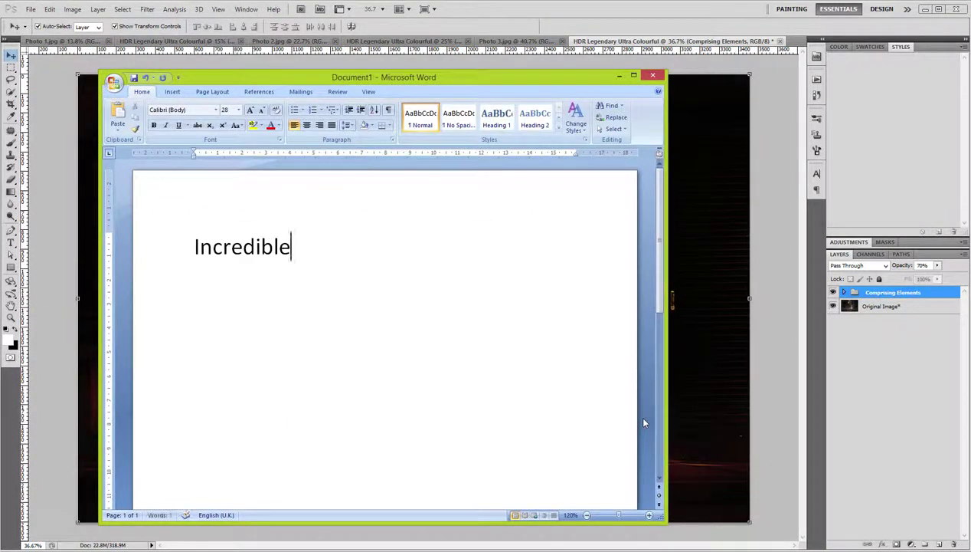
key(alt+Tab)
click(833, 292)
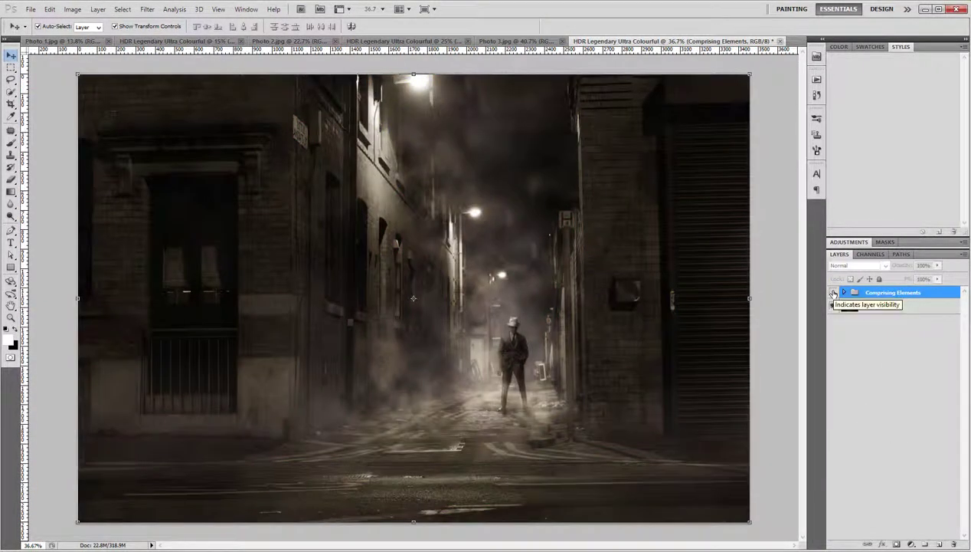
click(833, 292)
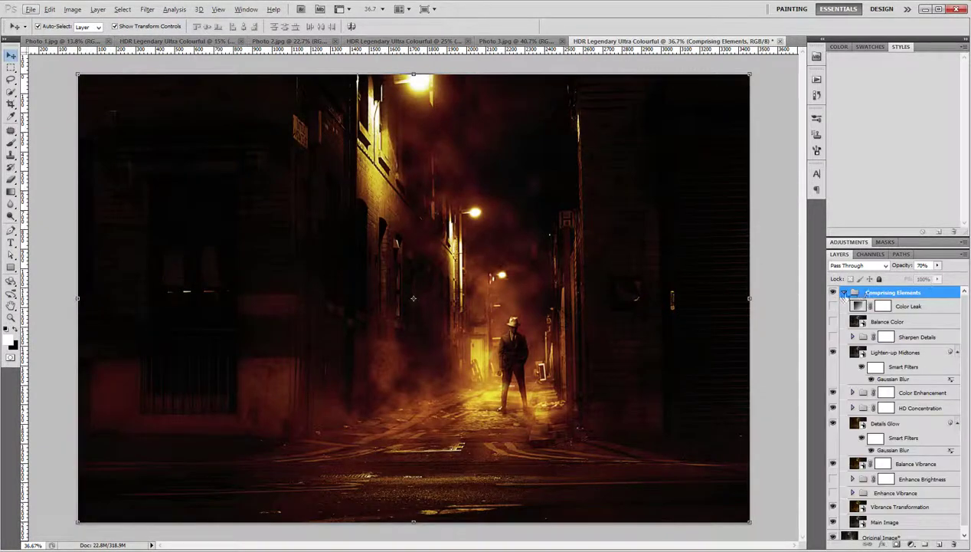
click(843, 292)
Continue the note: 'No extra colour has been added. The ultra HD final result is the unseen colour…'
key(alt+Tab)
text(! N)
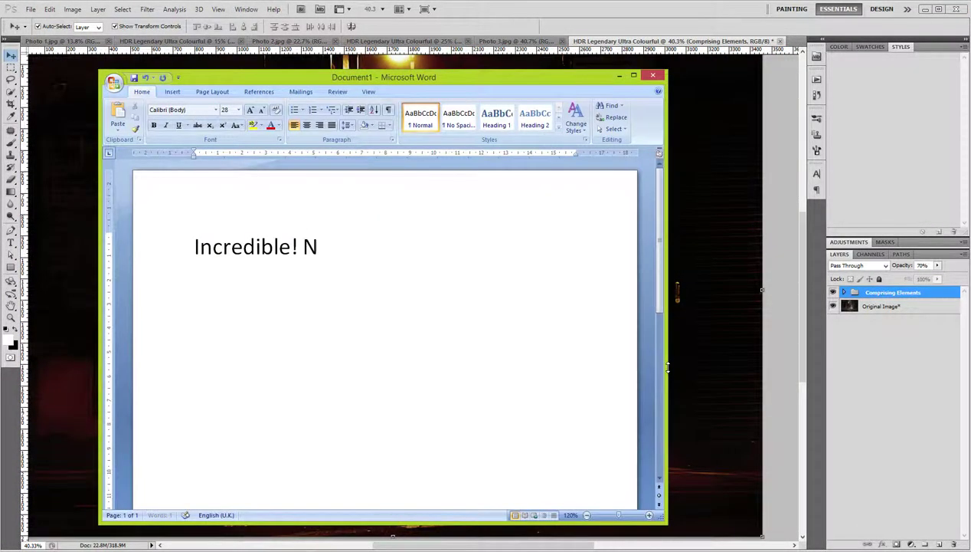
text(lo)
key(BackSpace)
key(BackSpace)
key(BackSpace)
text(extra co)
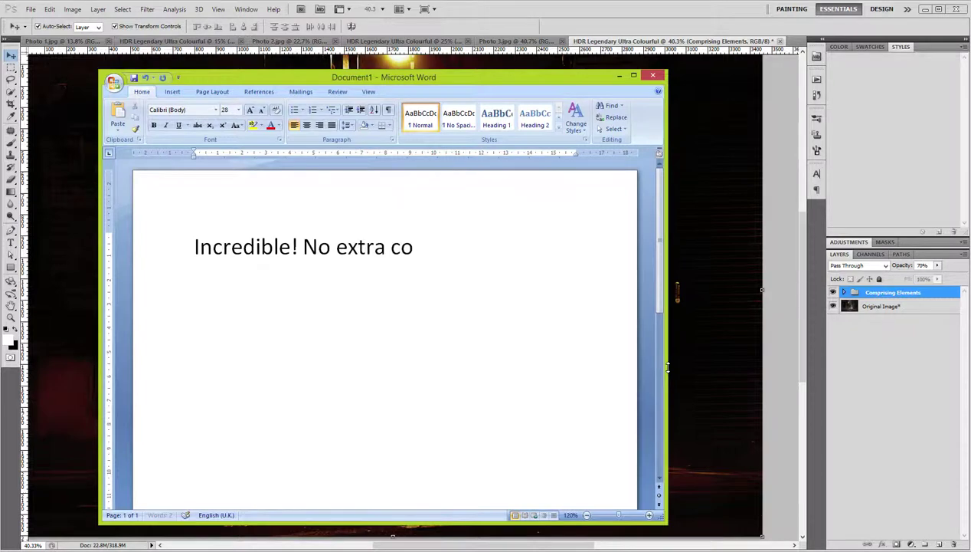
text(lour has been added.)
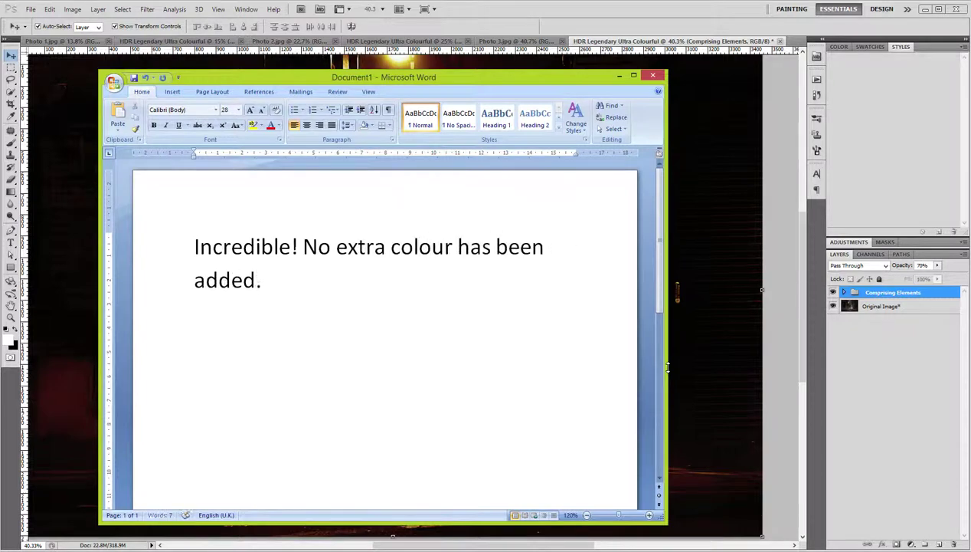
text( The ultra H)
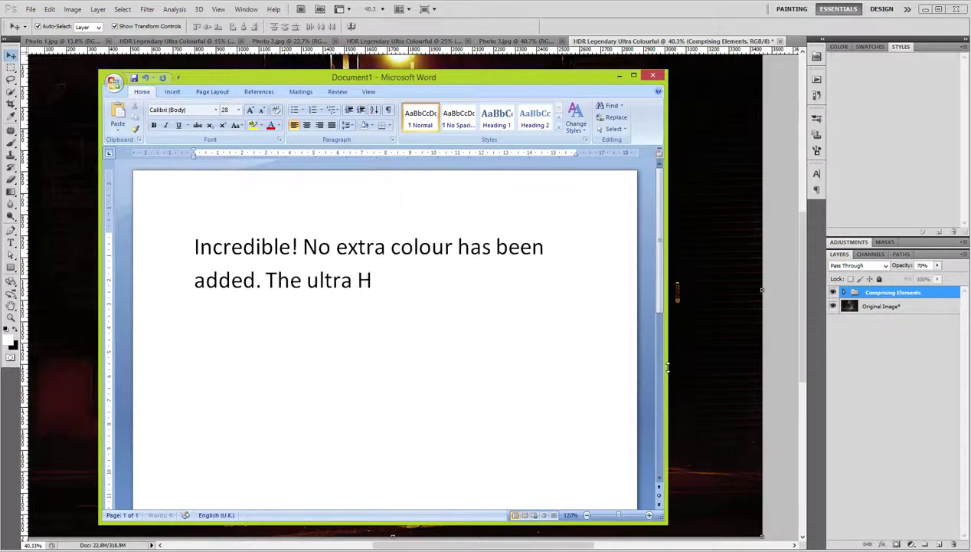
text(D final result)
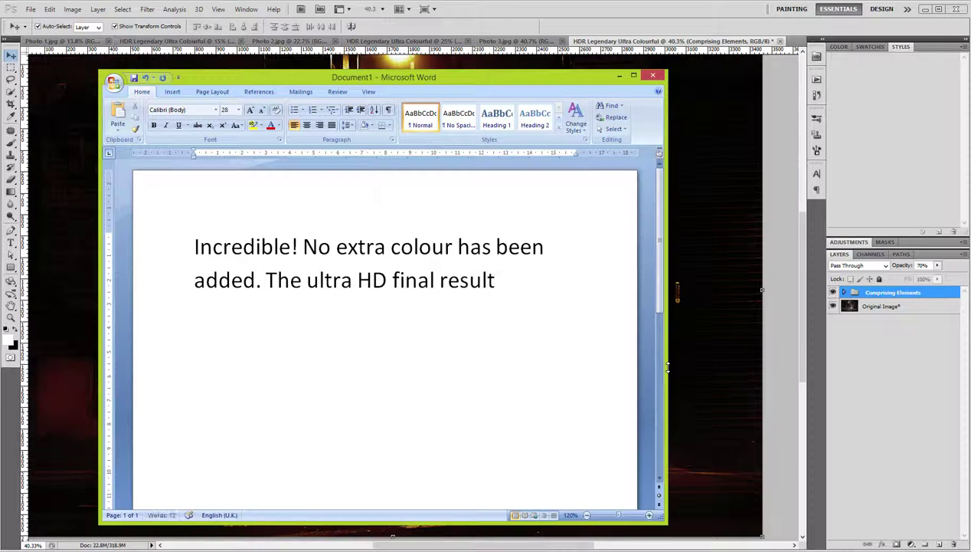
text( is the un)
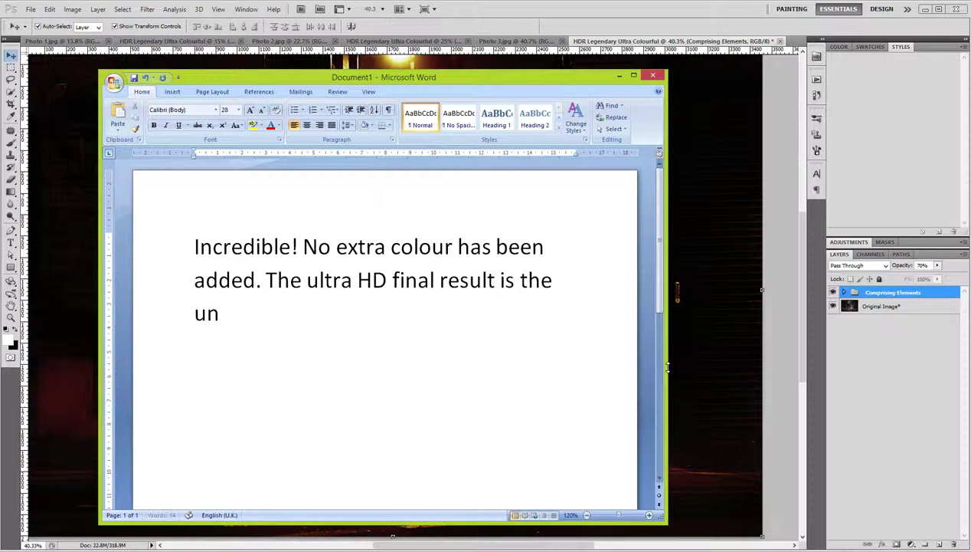
text(seen colour)
text( embedde)
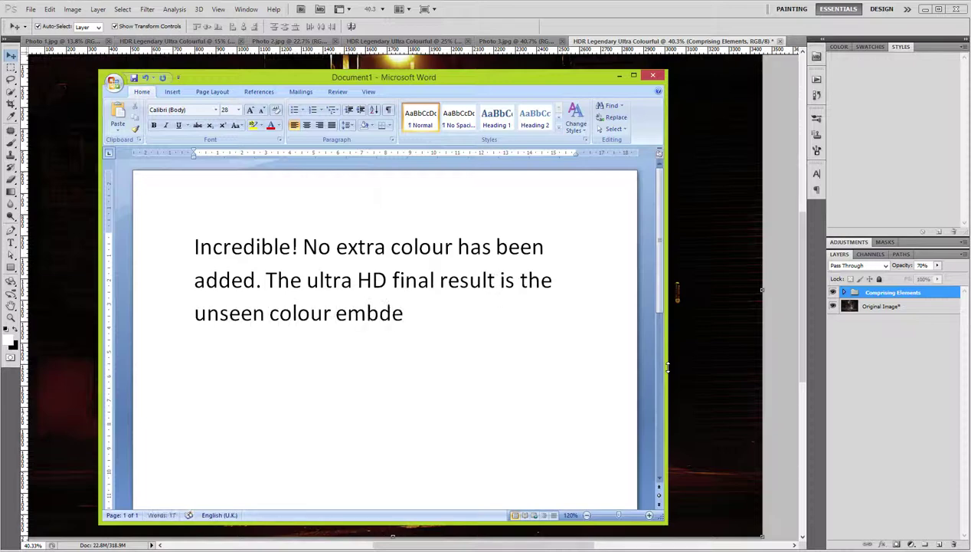
Finish 'embedded in this photo', add 'Now let's apply light leak', and select the [Apply] Leak action
key(BackSpace)
key(BackSpace)
text(edded in this photo.)
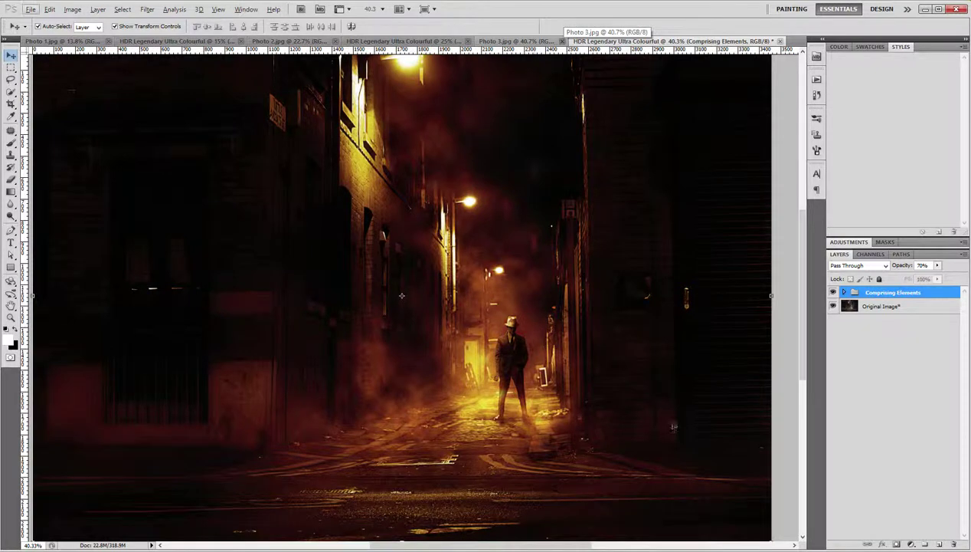
key(Return)
text(Now let's ap)
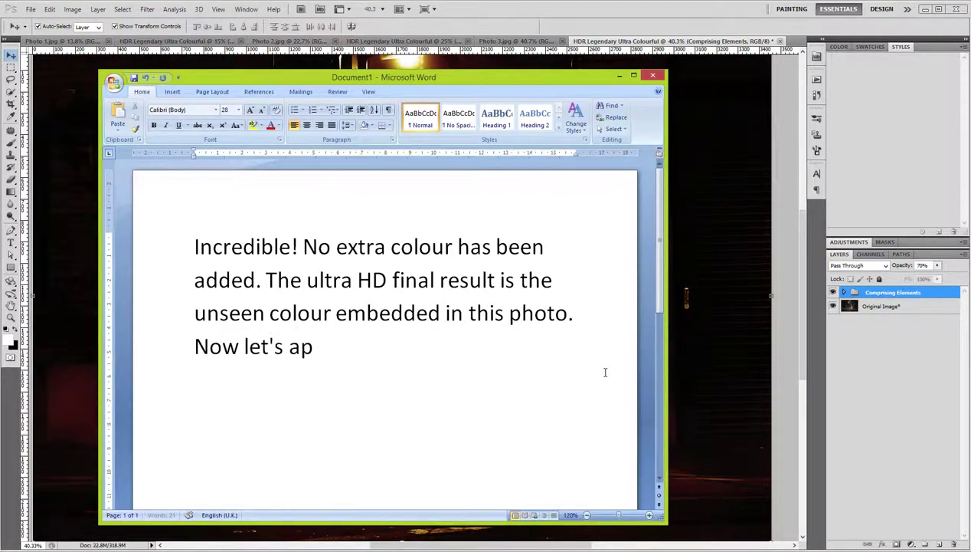
text(ply light leak)
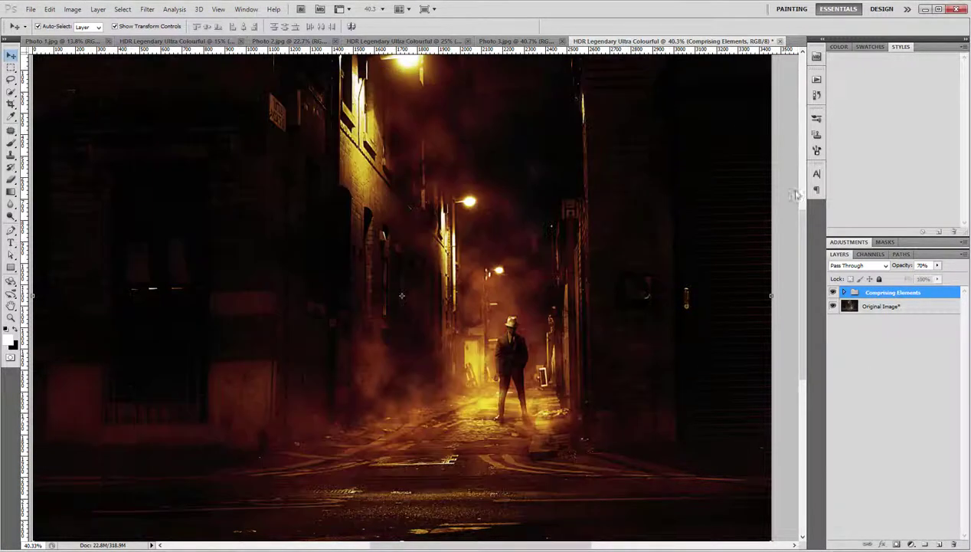
click(816, 79)
click(728, 215)
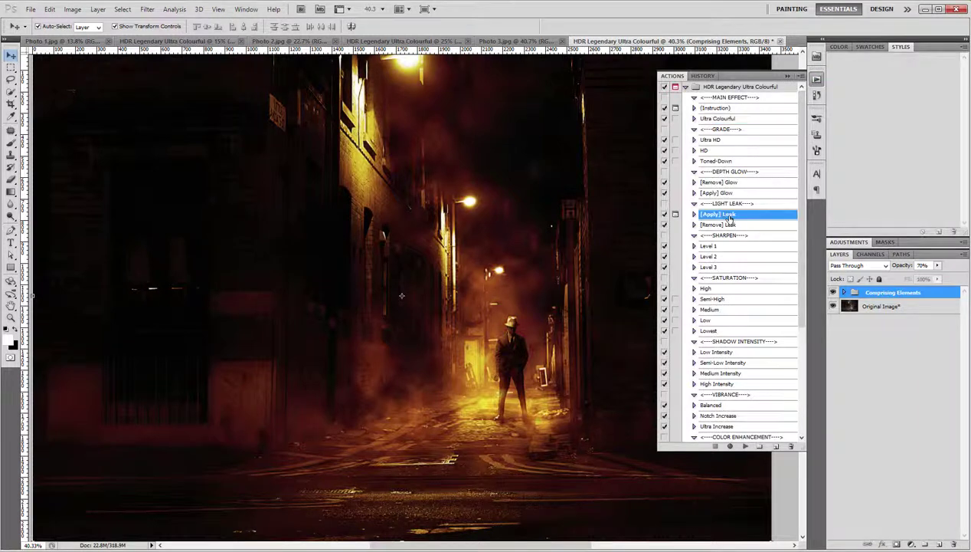
Apply the Leak action with its purple gradient fill and compare with effects hidden
click(744, 447)
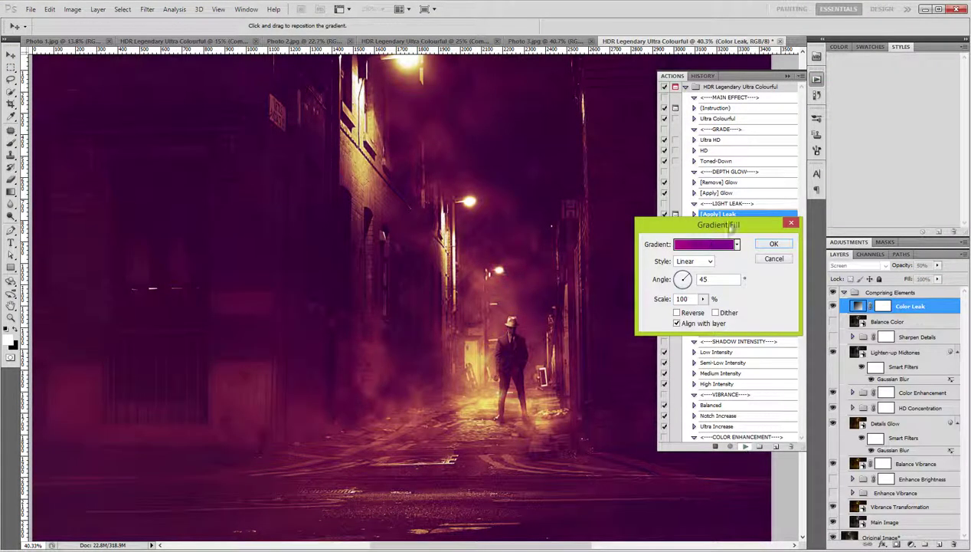
drag(733, 223, 815, 204)
click(855, 226)
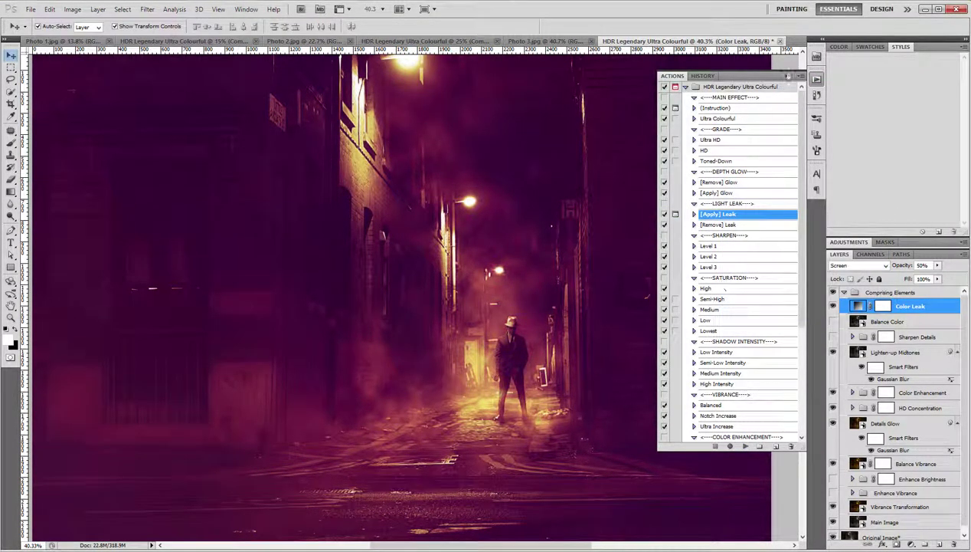
click(794, 75)
click(844, 292)
click(833, 291)
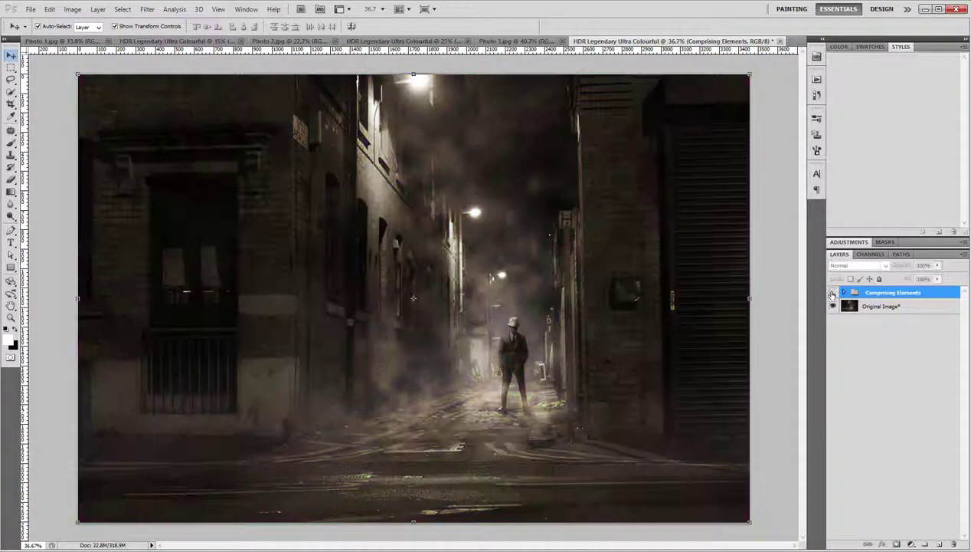
click(832, 292)
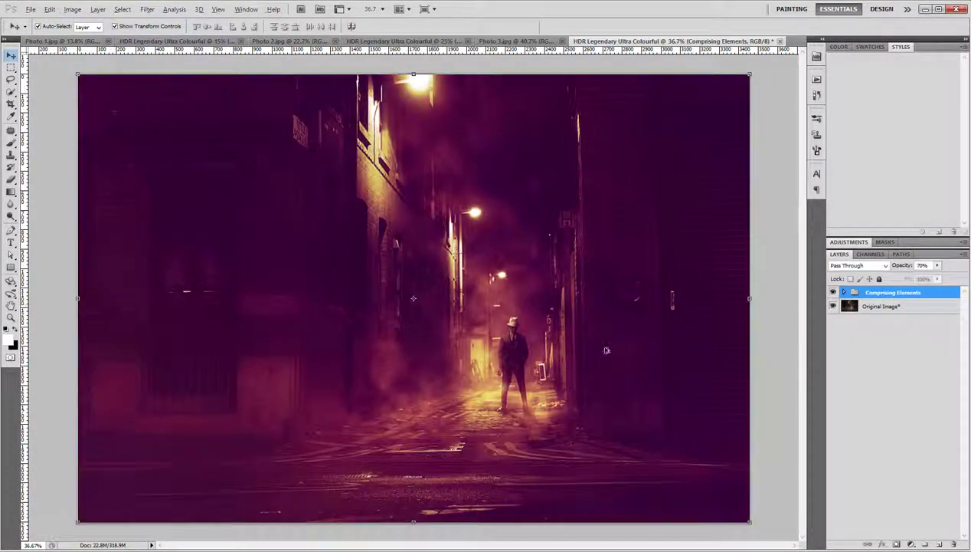
Close the Photo 3, Photo 2 and Photo 1 documents
click(506, 40)
key(ctrl+w)
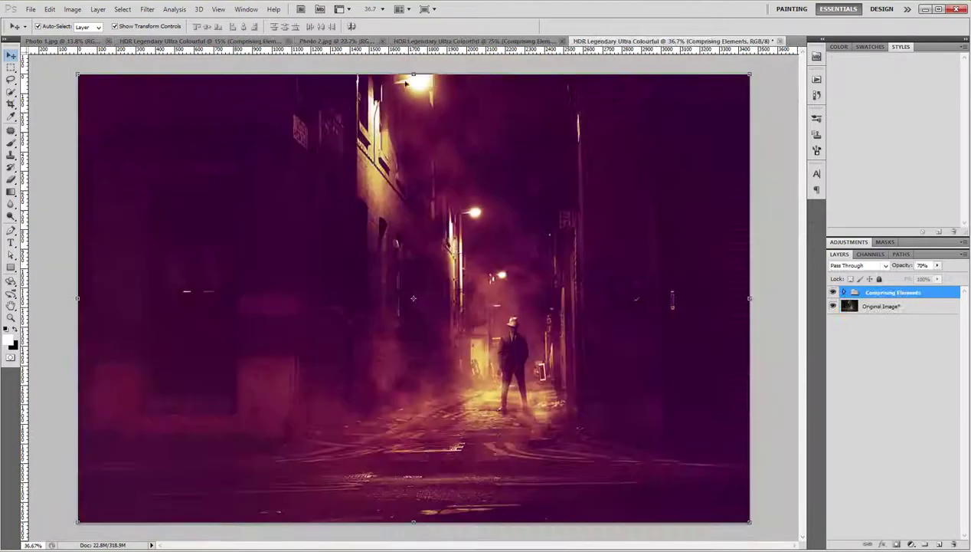
click(387, 40)
click(398, 40)
click(69, 41)
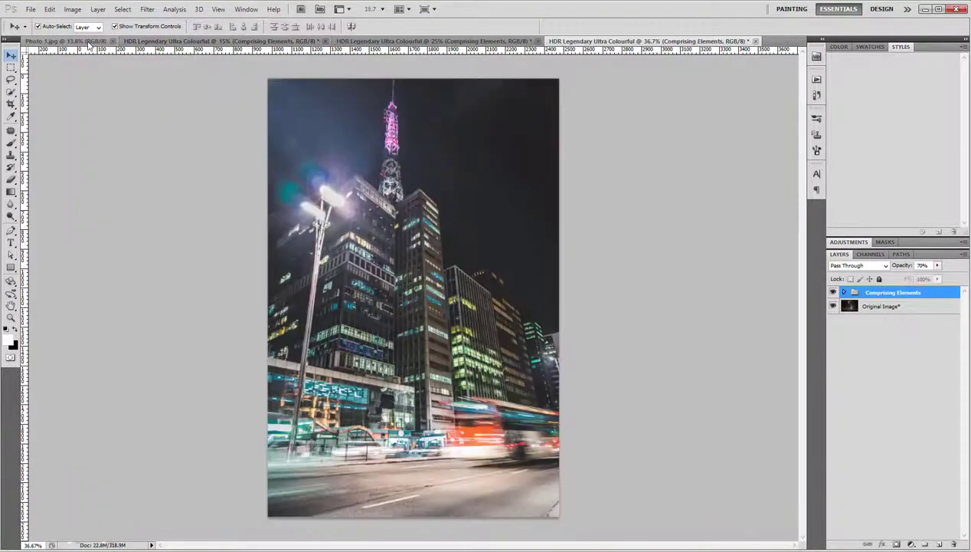
click(112, 40)
Compare the city, London bus and alley edits by toggling their Comprising Elements effects
click(148, 42)
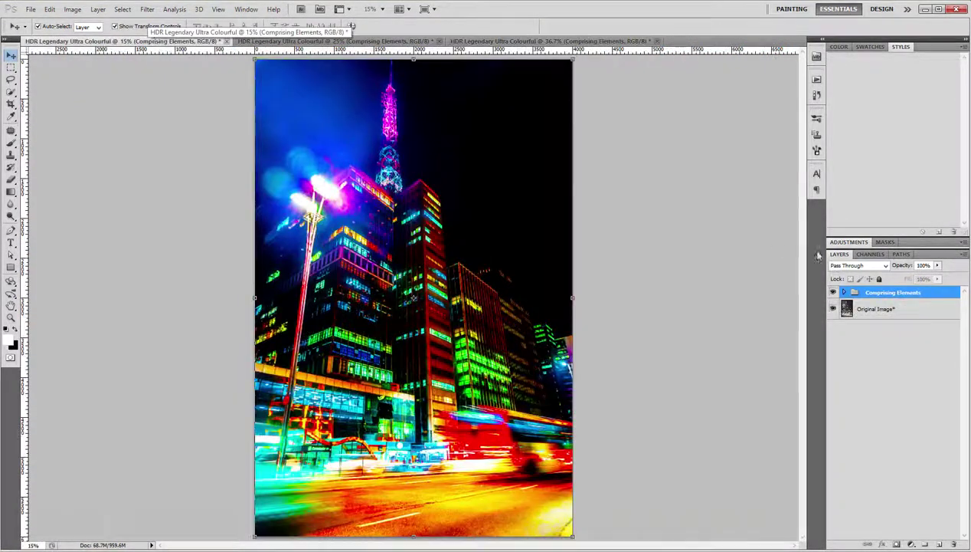
click(833, 292)
click(281, 42)
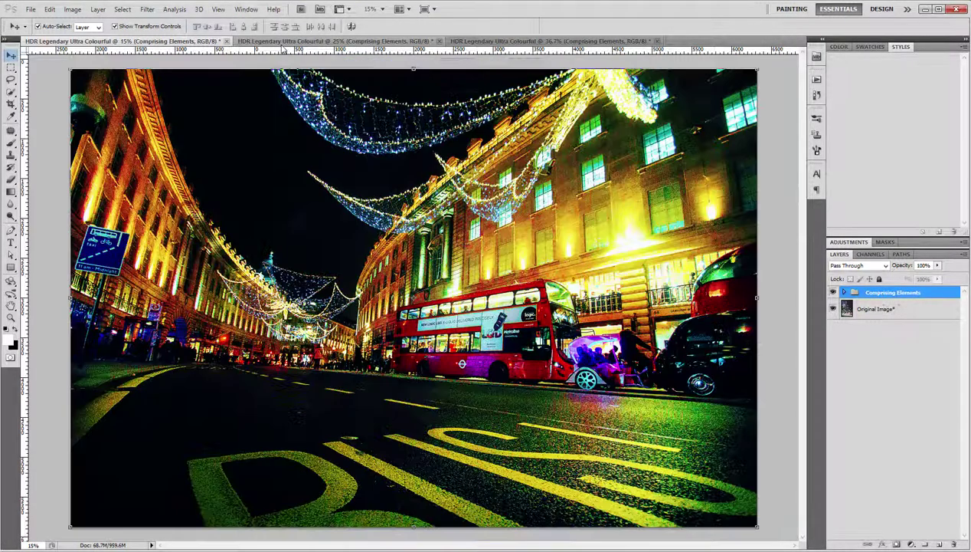
click(833, 292)
click(520, 41)
click(833, 292)
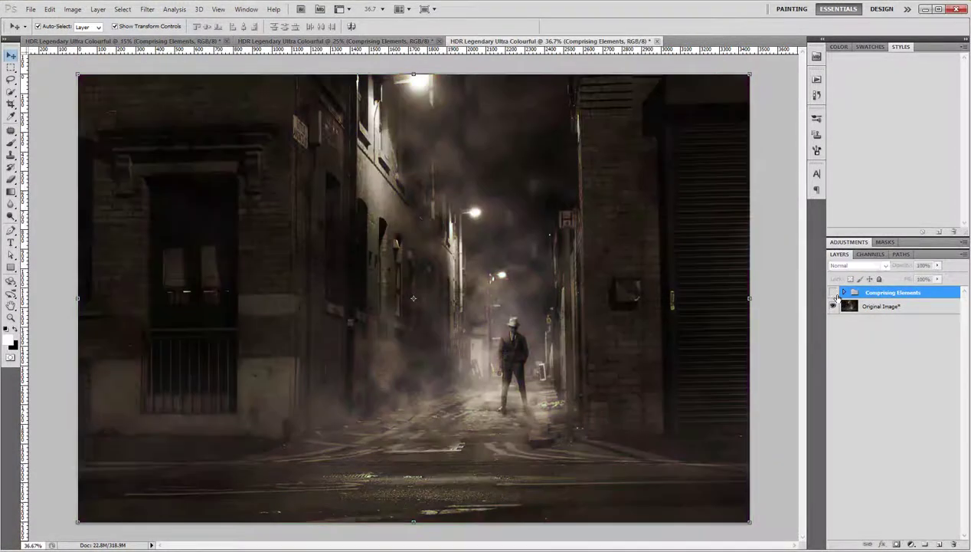
click(843, 292)
drag(833, 306, 832, 337)
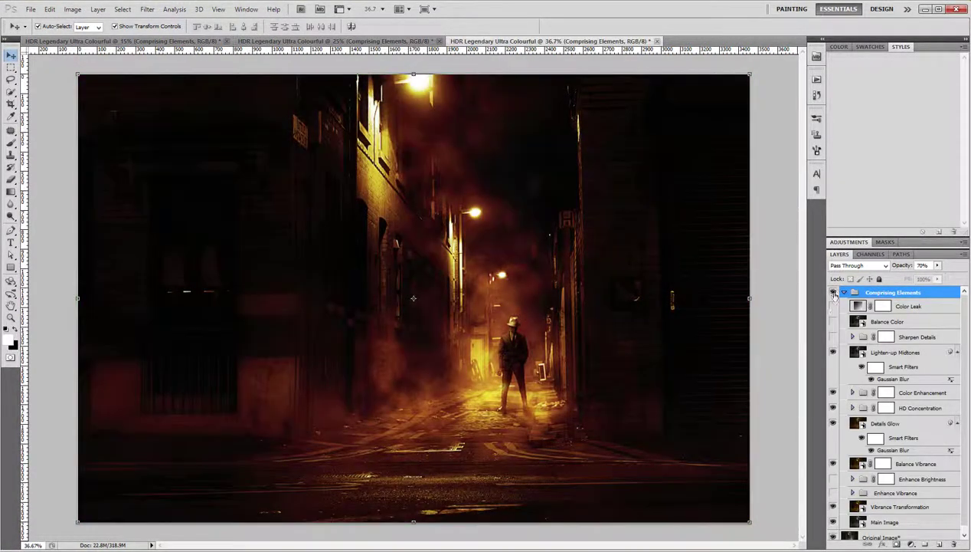
click(833, 292)
click(832, 291)
click(843, 292)
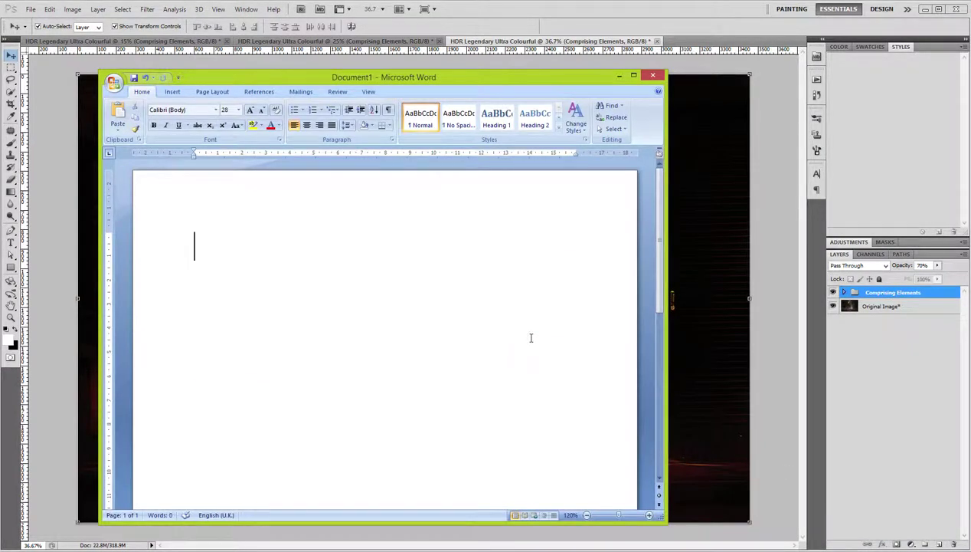
Replace the caption with '"Neon Streak Action Kit" is for the Extended Version.'
text("Neon Stre)
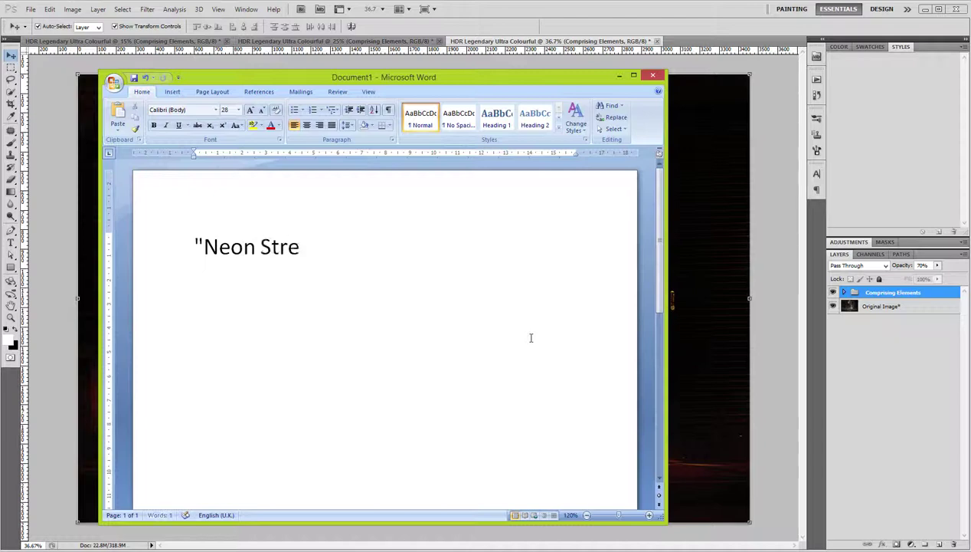
text(ak Action Kit" )
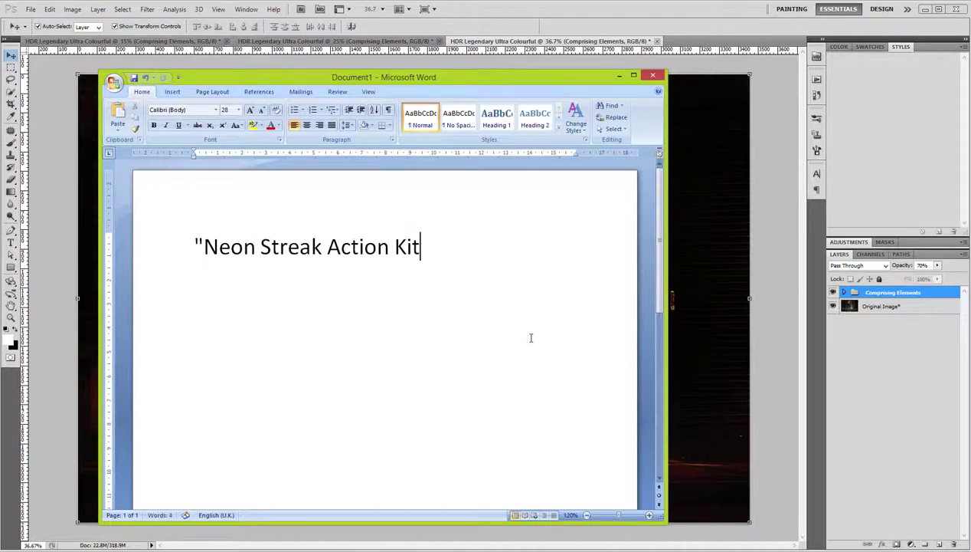
text(was created)
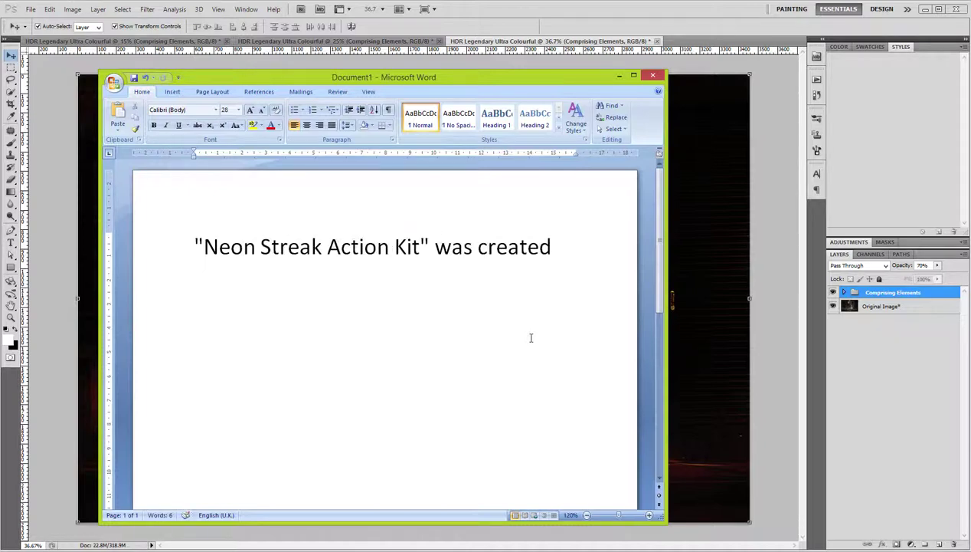
text( with "HDR)
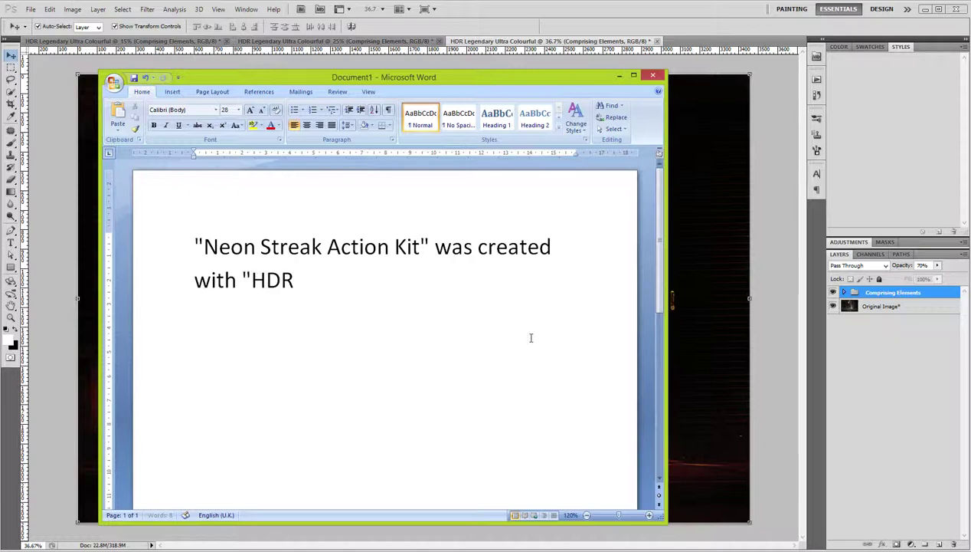
text( Legendary Ul)
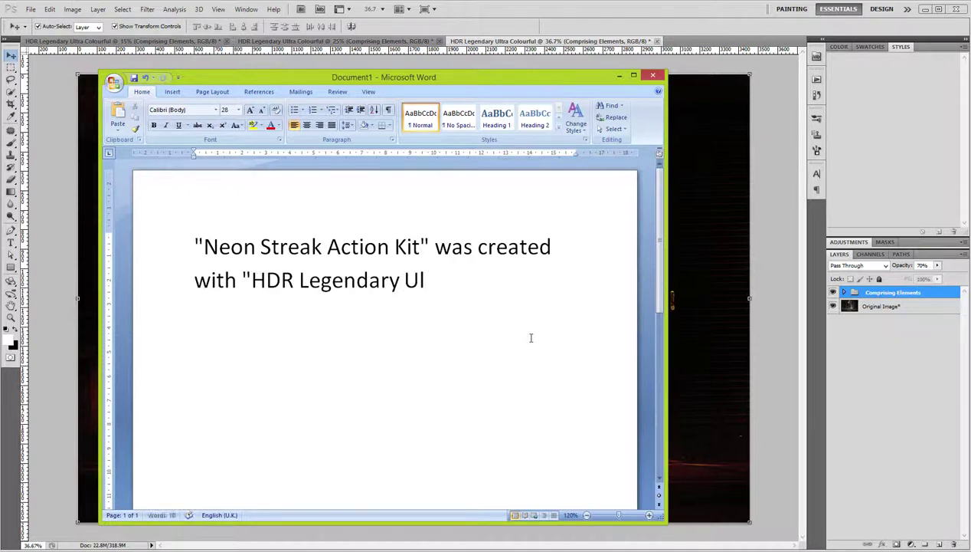
text(tra Colourful)
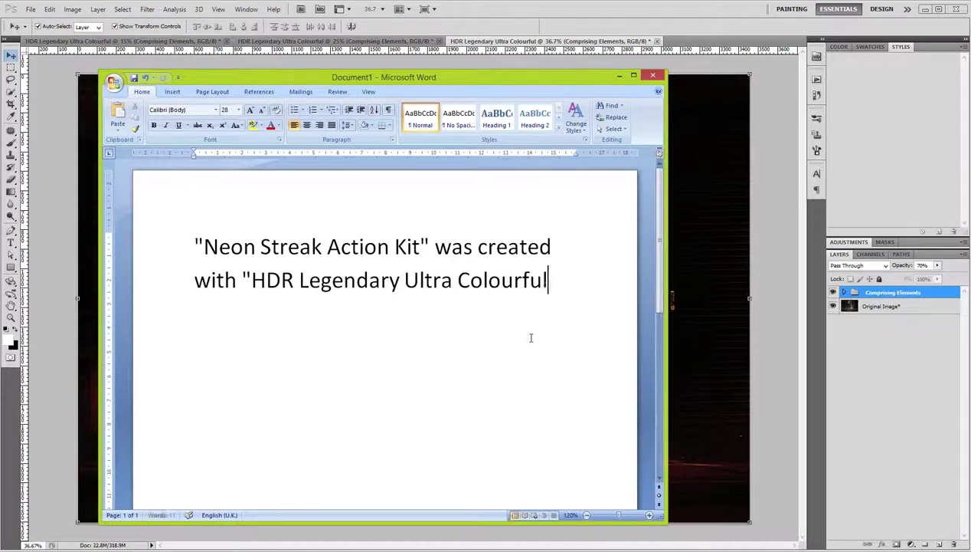
text(" in mind.)
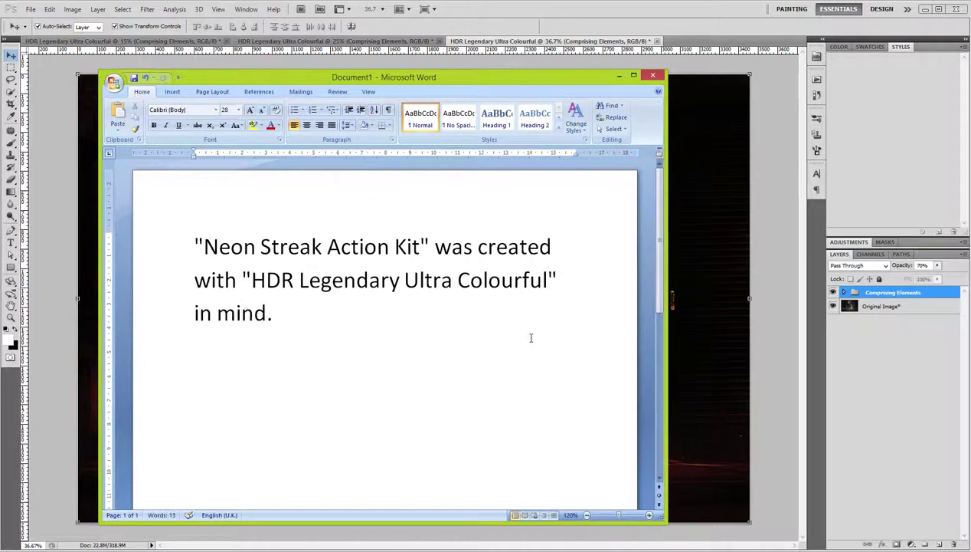
text( They are a perfect mat)
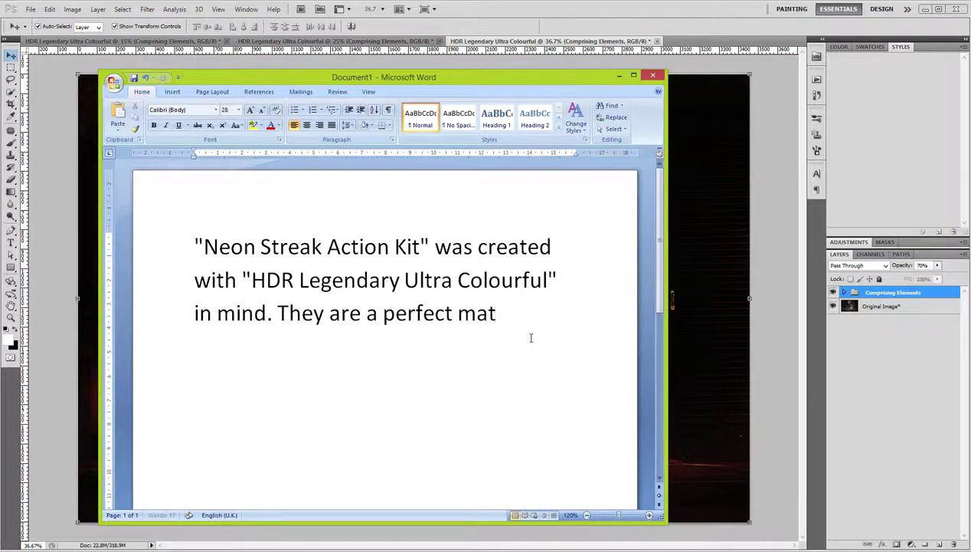
text(ch. I wi)
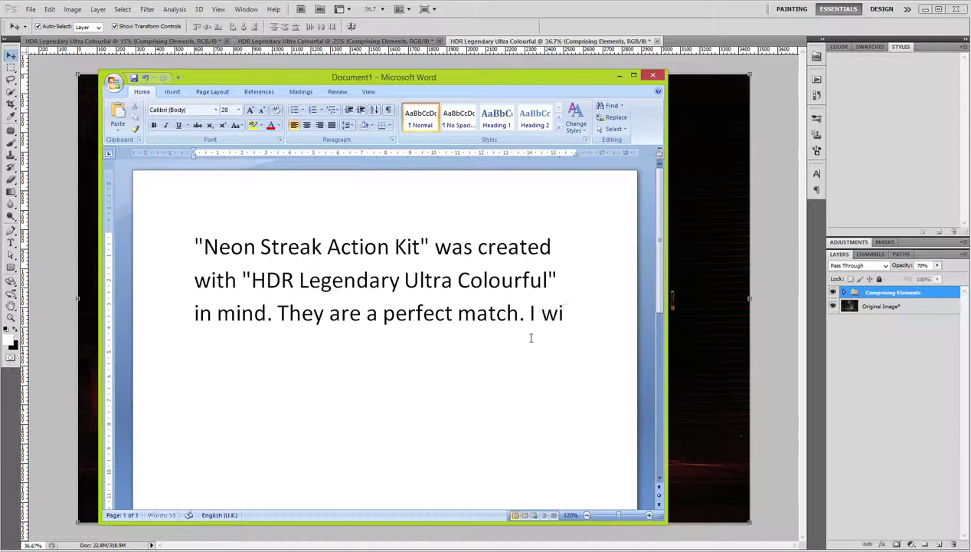
text(ll show you how to appl)
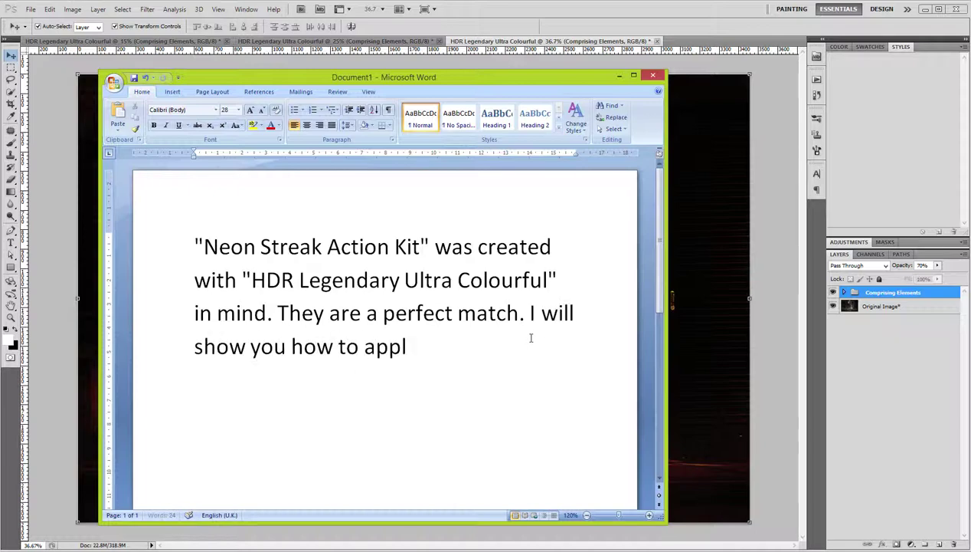
text(y neon streak ()
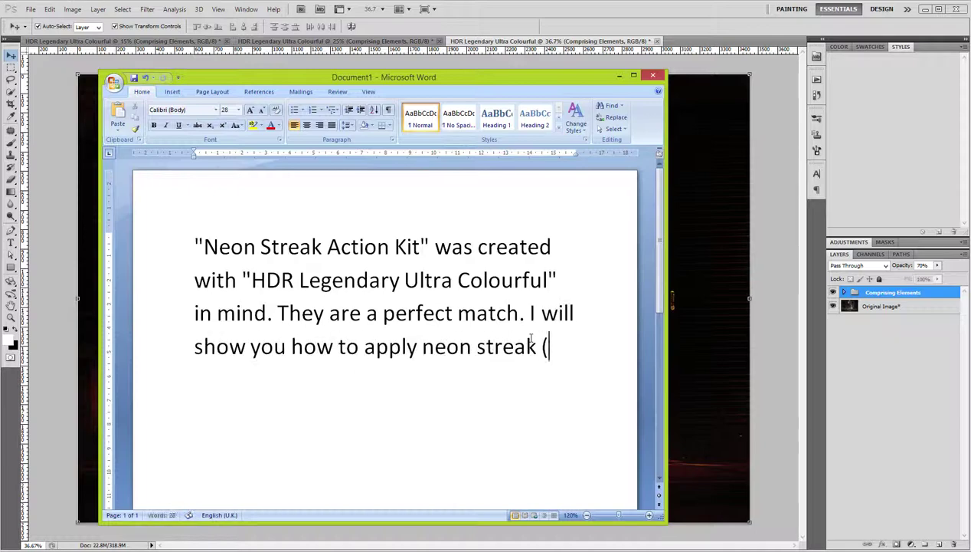
text(like speedlight to t)
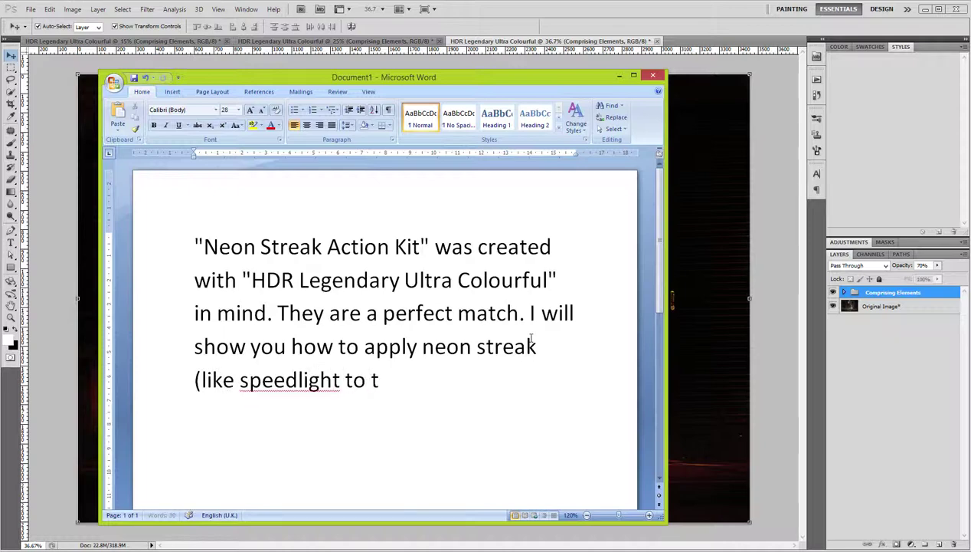
text(hese photos.)
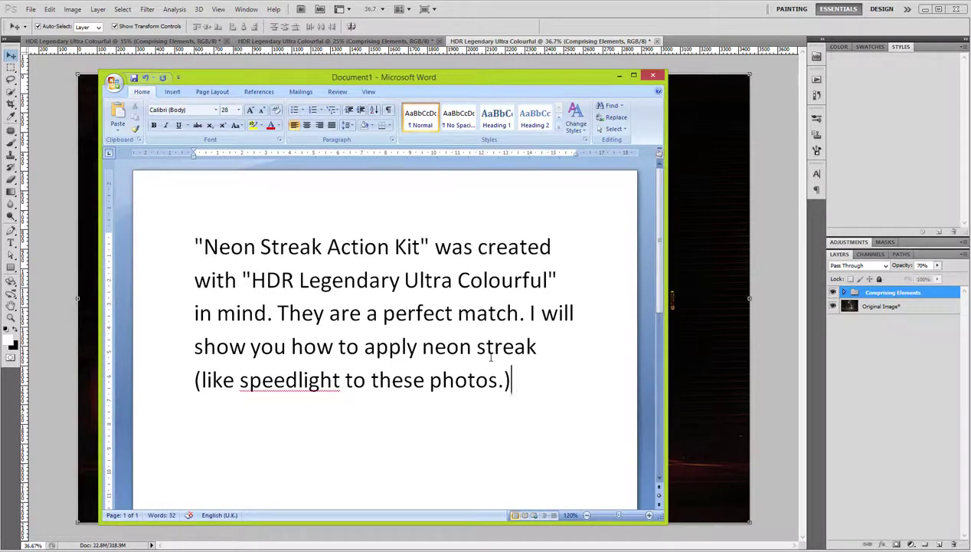
key(ctrl+a)
key(Delete)
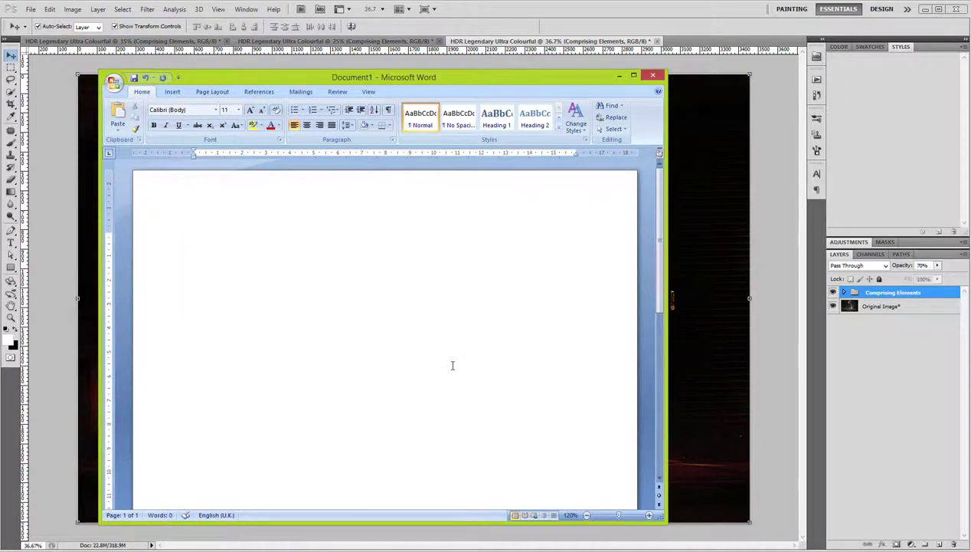
key(ctrl+z)
key(Delete)
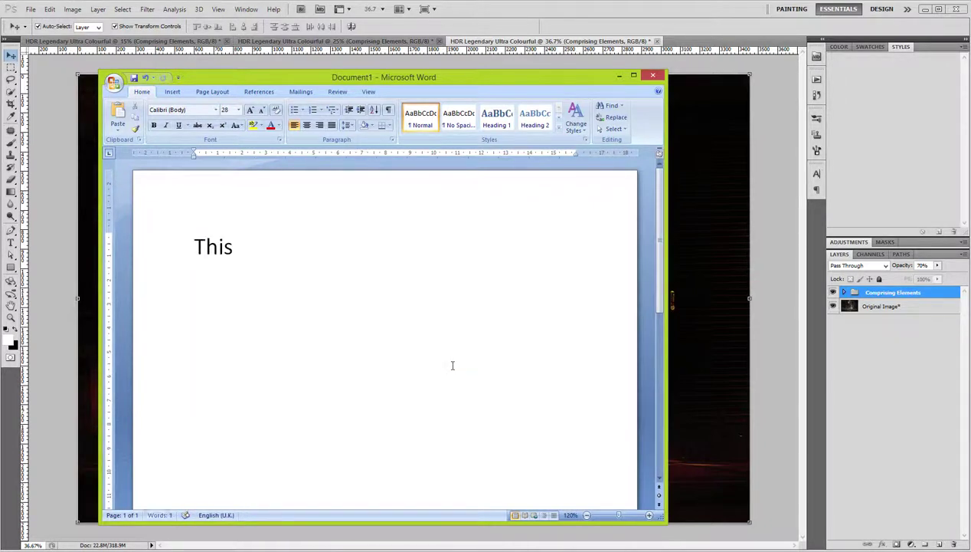
text(Neon)
text( Stre)
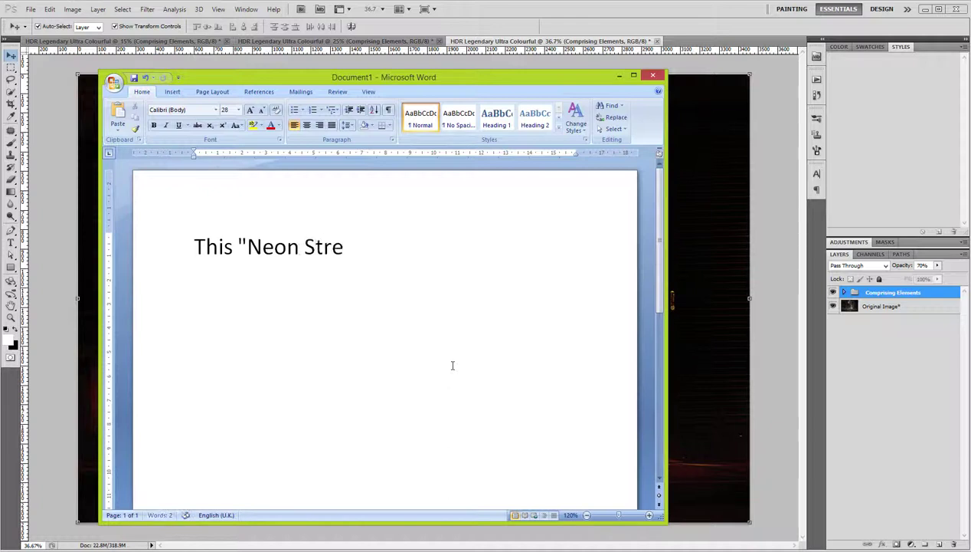
text(ak Action Kit")
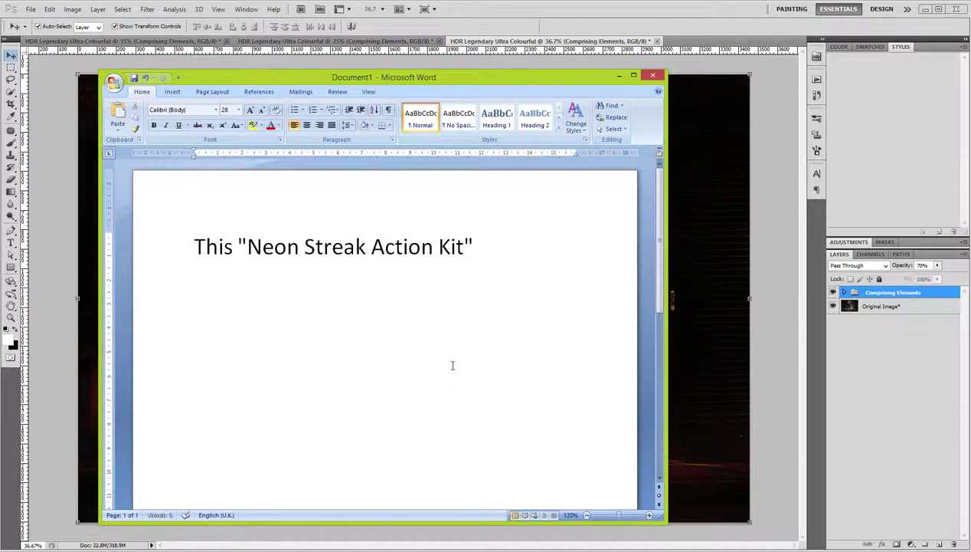
text( is for the )
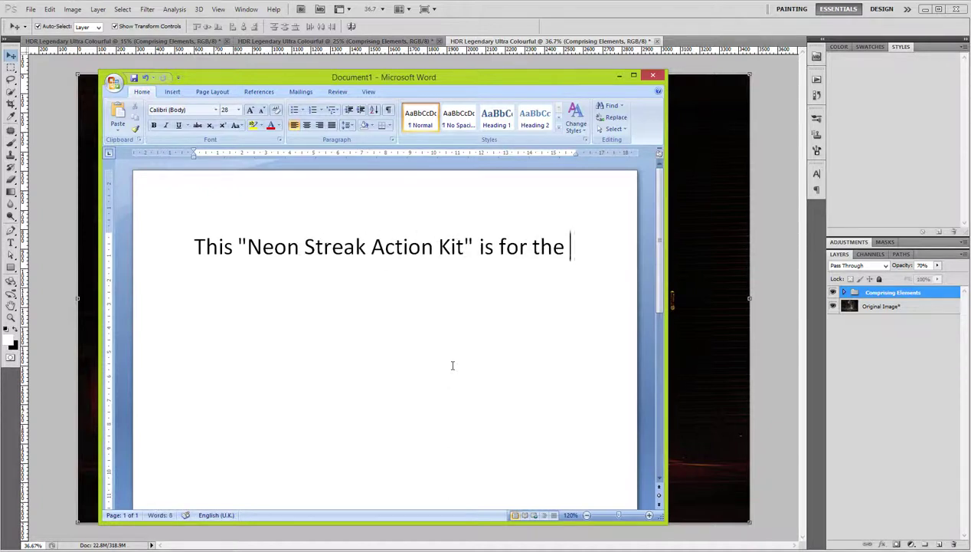
text(Extended Version.)
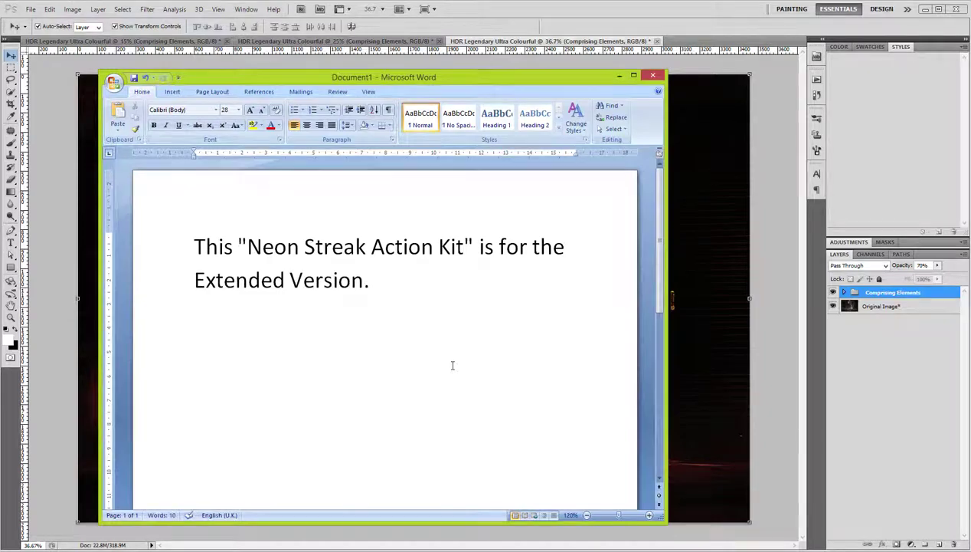
Open the Neon Streak Action Kit folder and its Extended Version subfolder in Explorer
double_click(296, 76)
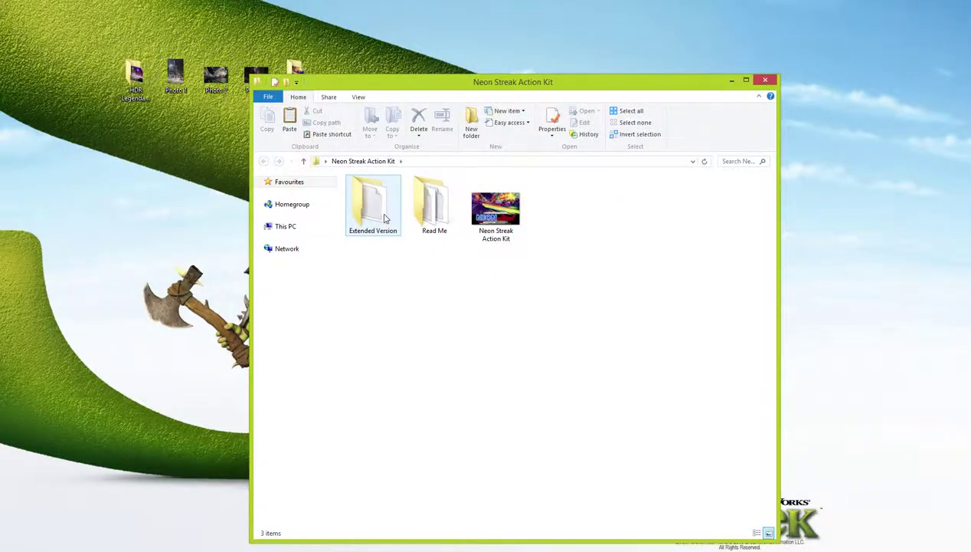
double_click(386, 219)
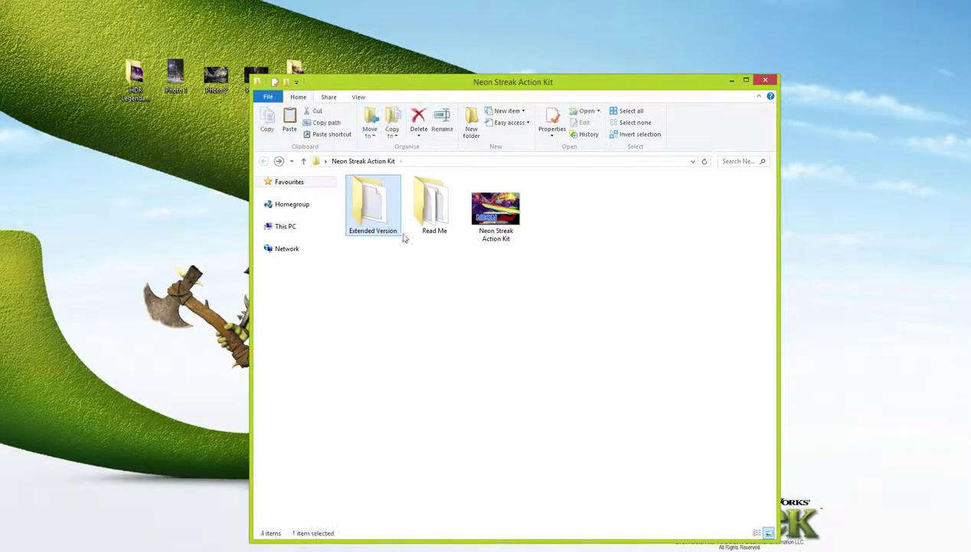
double_click(398, 230)
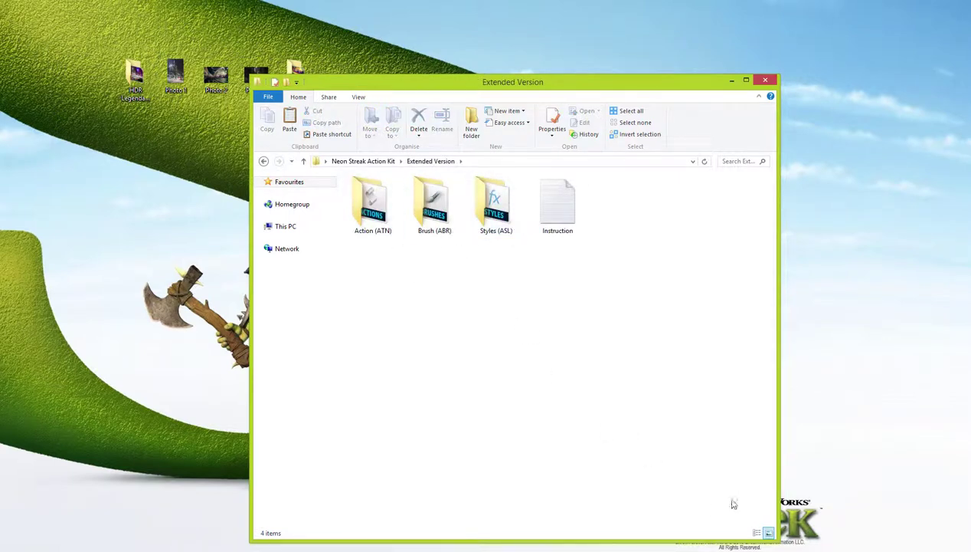
Write 'You will find the master (extended version) action, brush and also layer styles'
key(ctrl+a)
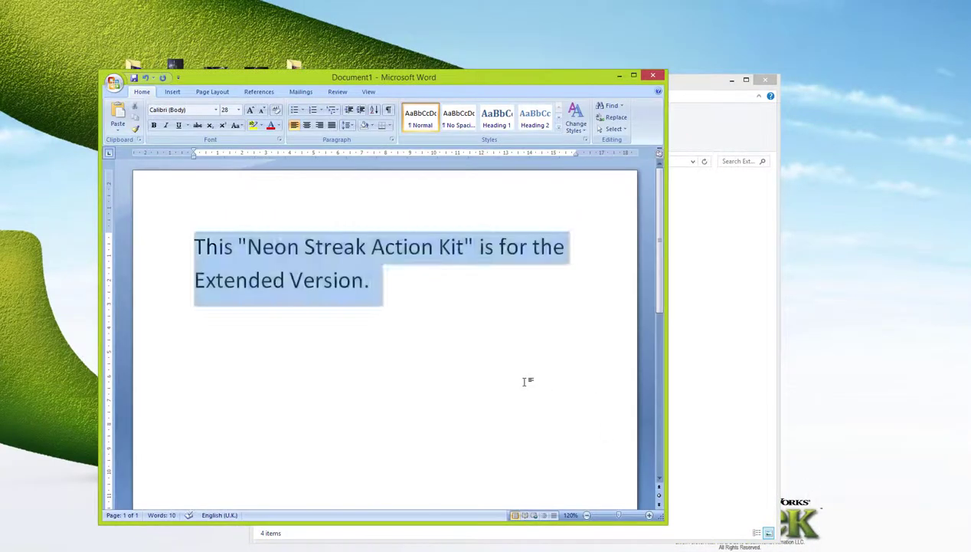
text(You will find the )
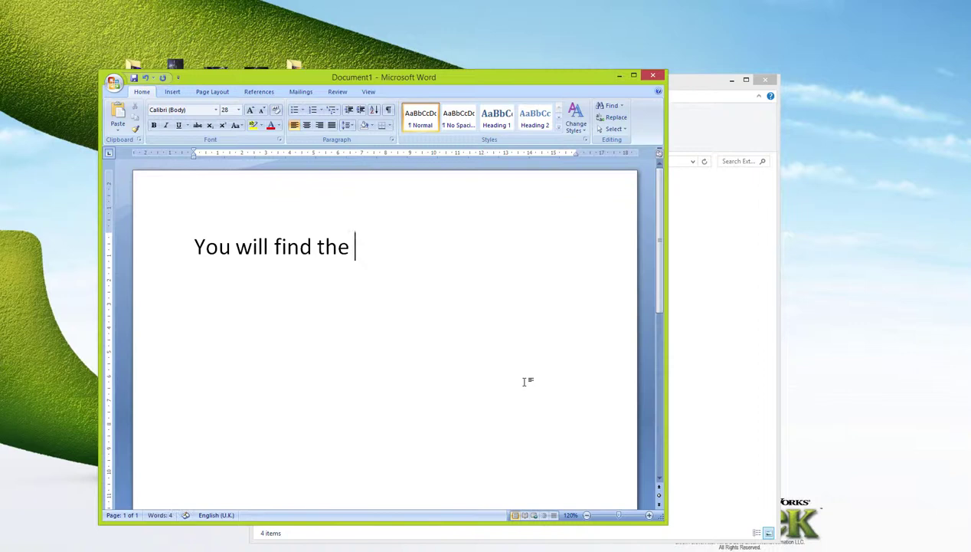
text(master action, brush)
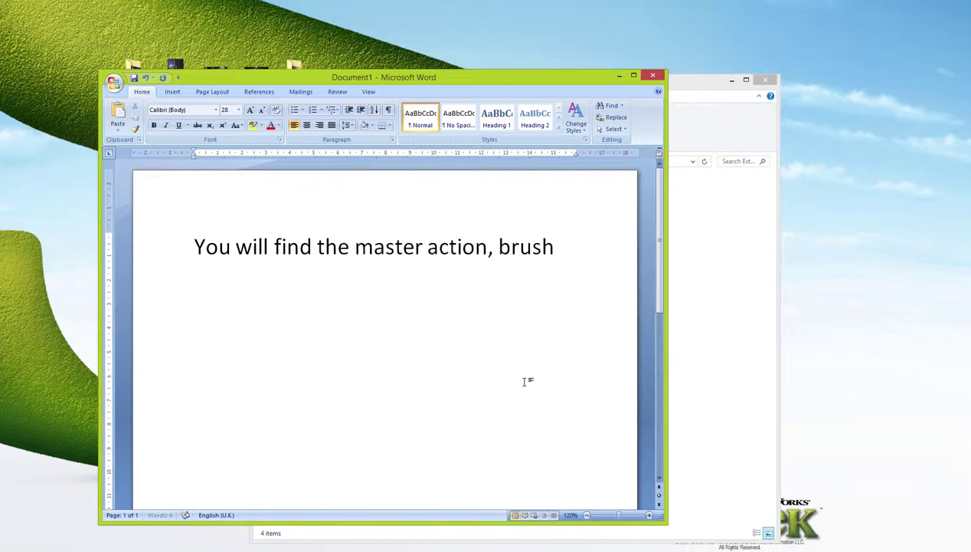
text( and also layer styles)
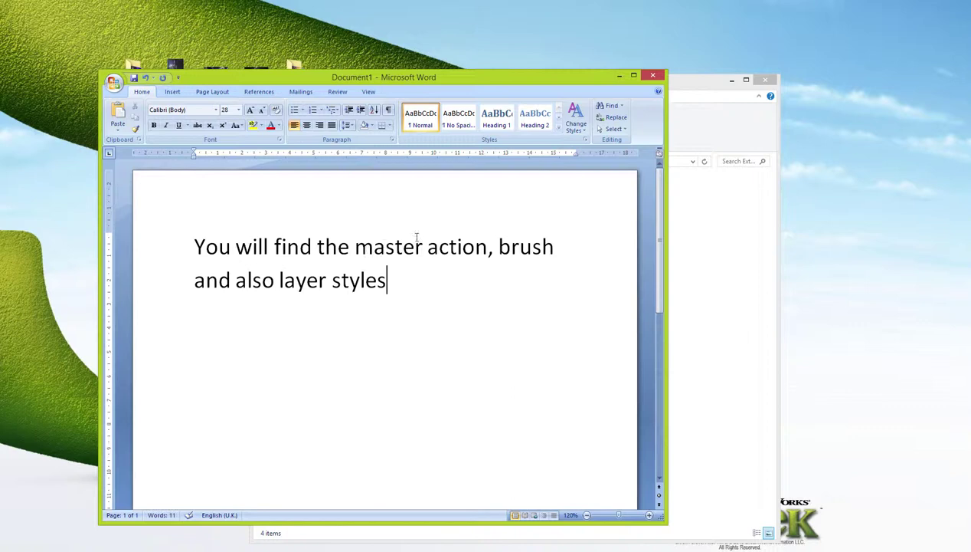
click(420, 245)
text((ex)
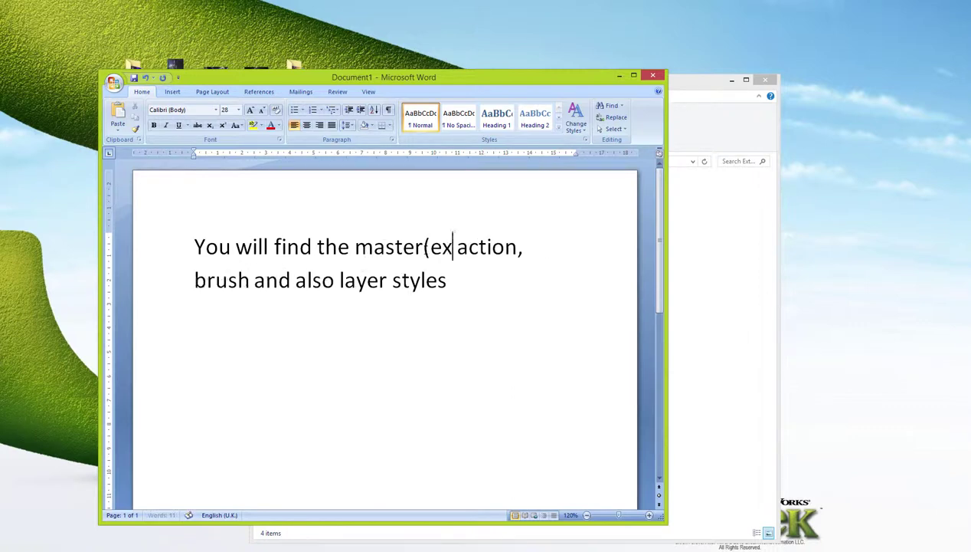
text(tended version))
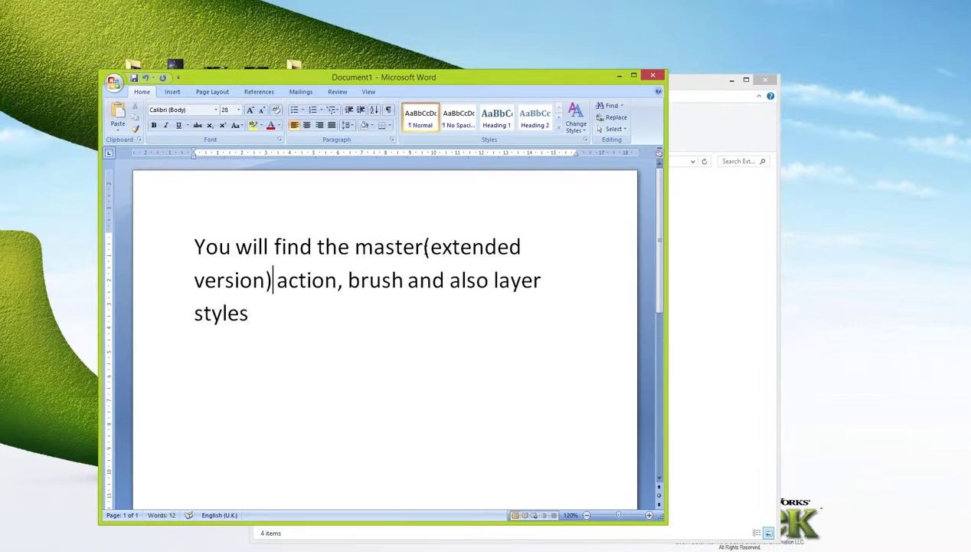
Replace it with 'To load the add-on files, simply double-click it. It will automatically open inside Photoshop.'
key(ctrl+a)
text(To load the)
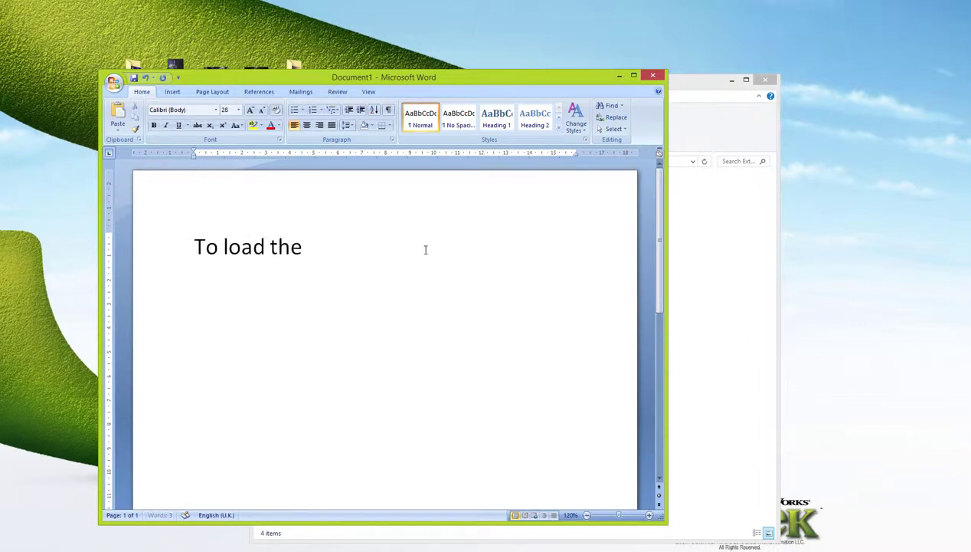
text( add-on filke)
key(BackSpace)
key(BackSpace)
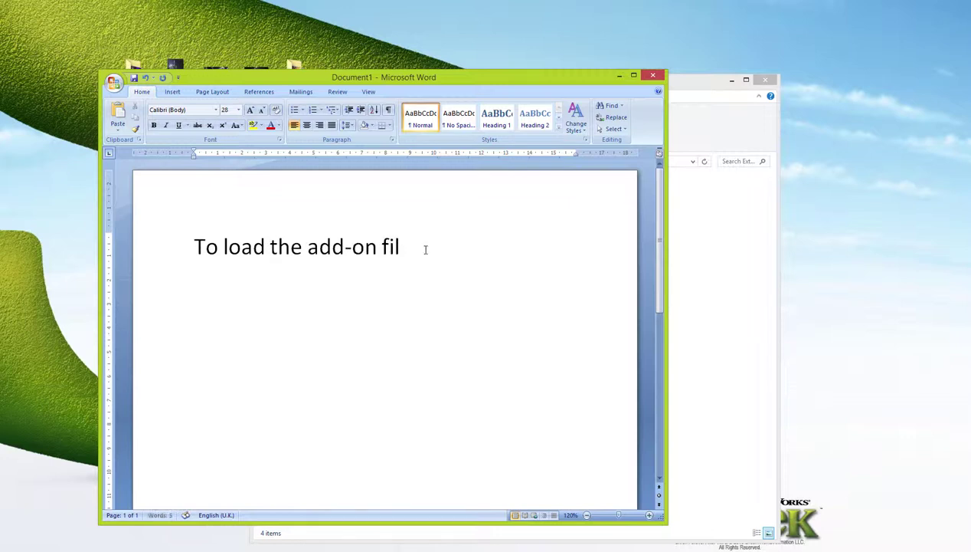
text(es, simply double)
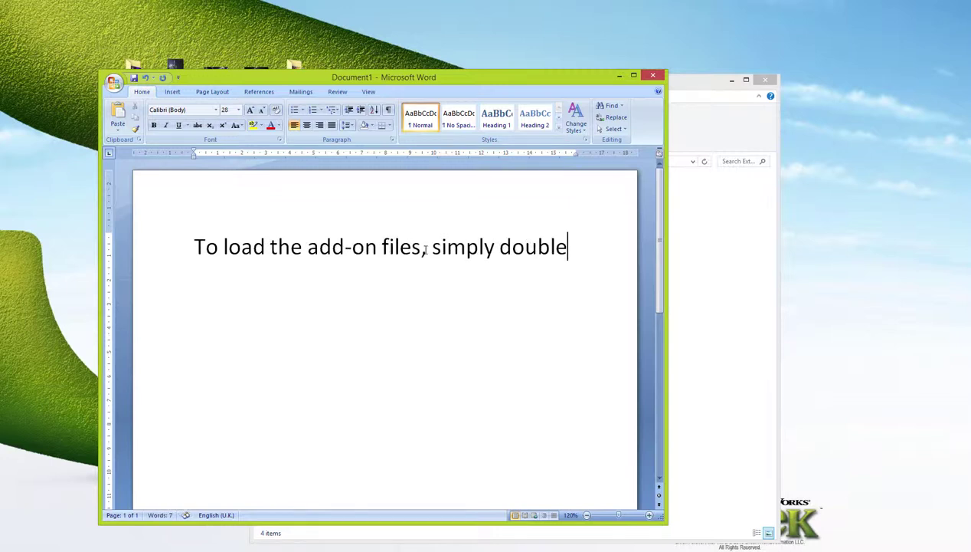
text(-click it. It will automa)
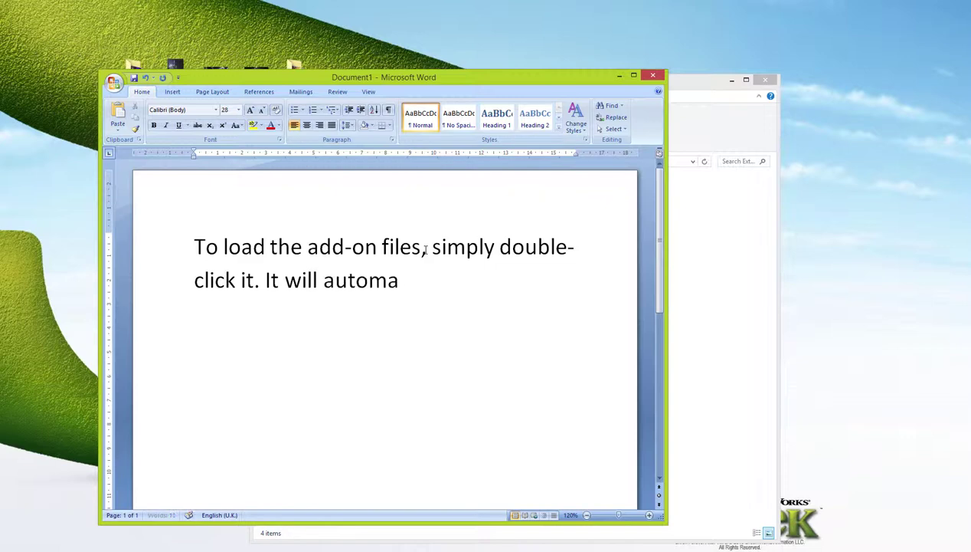
text(tically open inside Photosh)
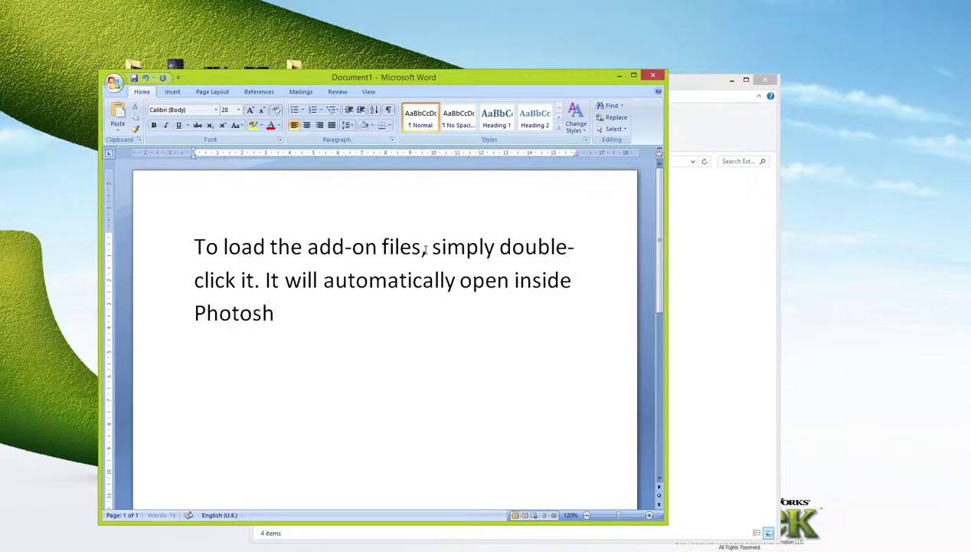
text(op.)
Load the Neon Streak ATN action file and expand the set in the Actions panel
click(619, 76)
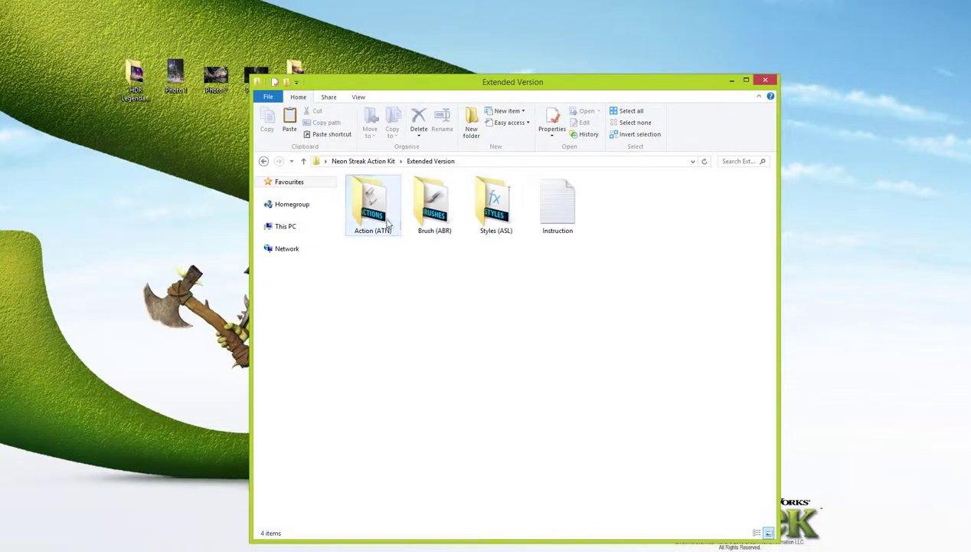
double_click(387, 255)
double_click(388, 199)
click(816, 79)
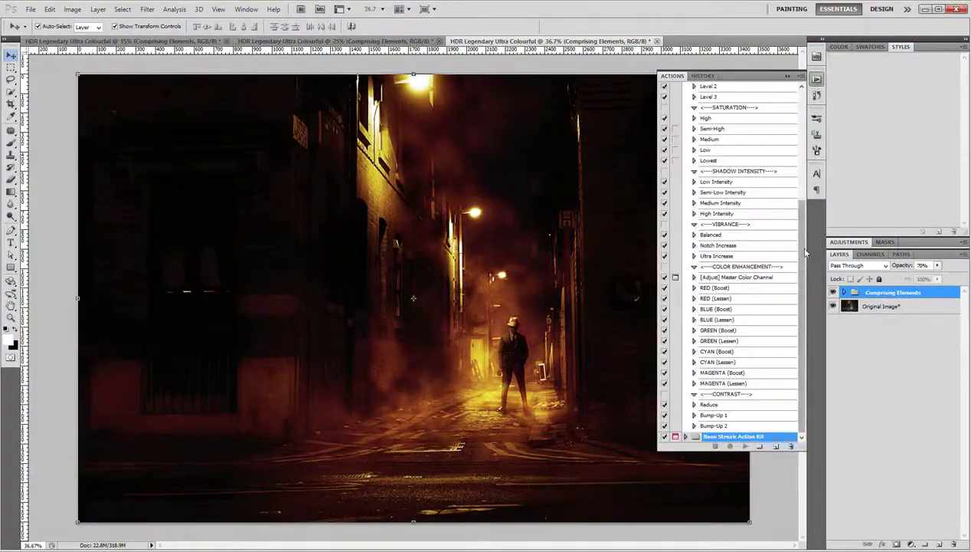
click(685, 87)
click(686, 98)
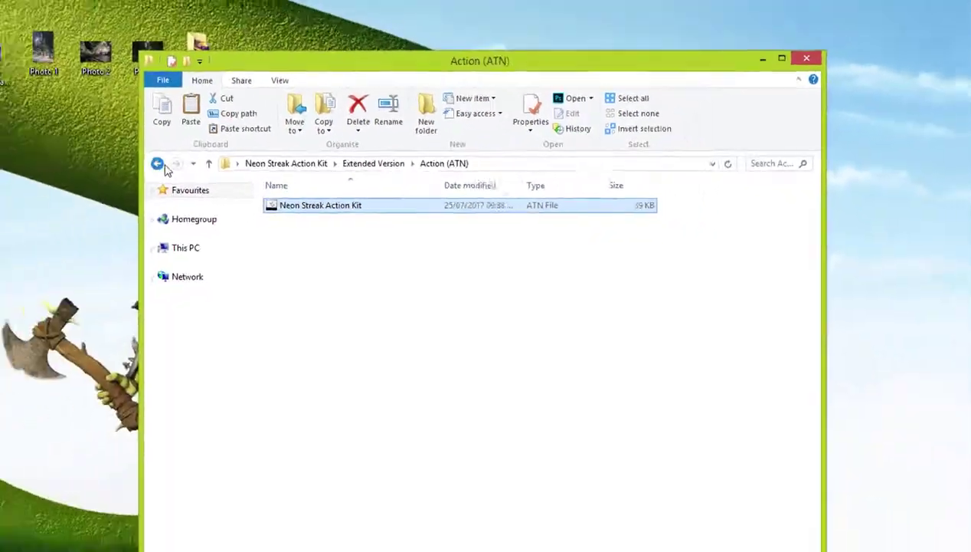
Load the Neon Streak ASL styles into Photoshop, then switch to the 25% document
click(264, 161)
double_click(397, 196)
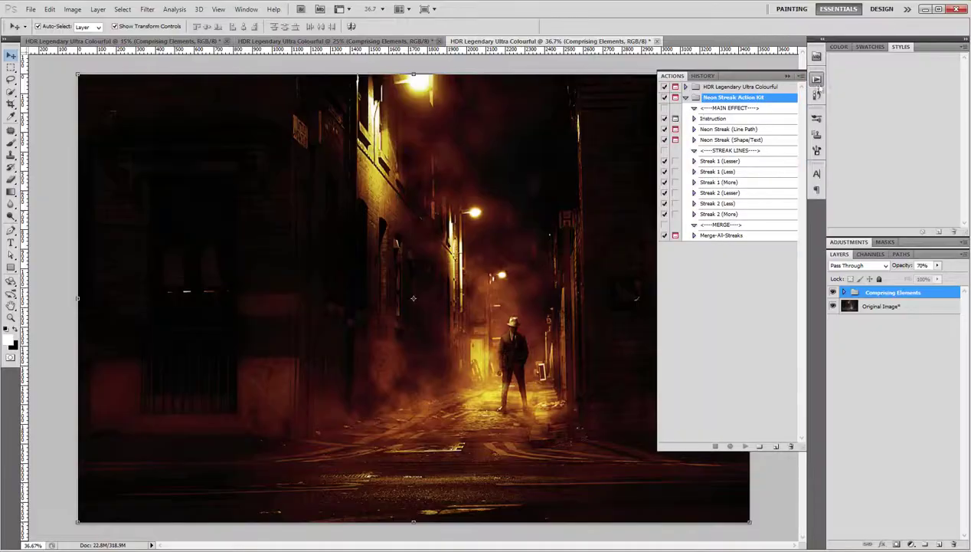
click(925, 10)
click(264, 161)
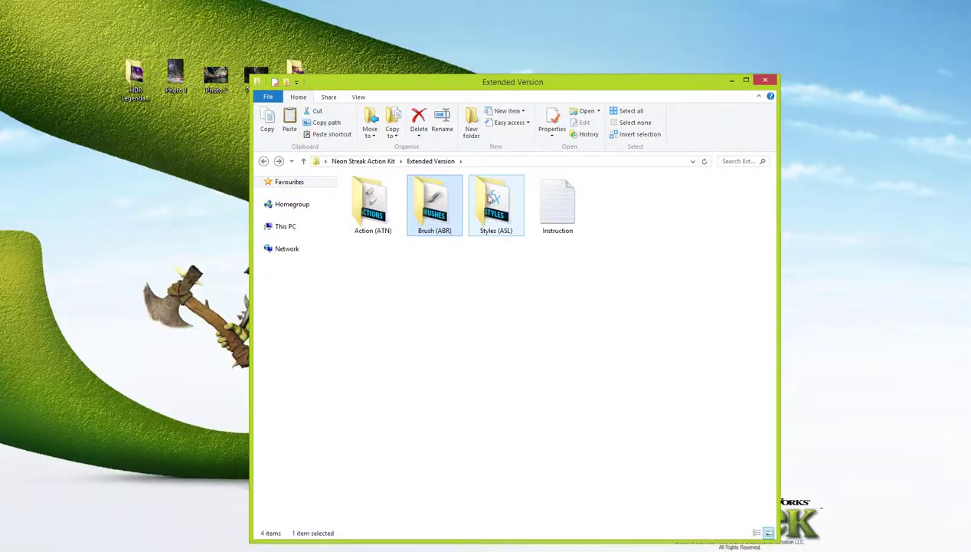
double_click(488, 196)
double_click(427, 201)
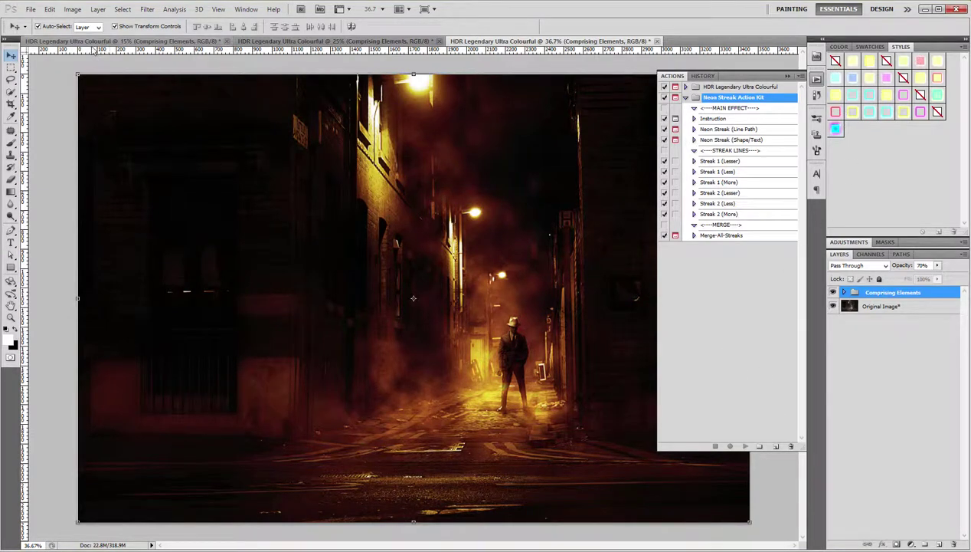
click(276, 42)
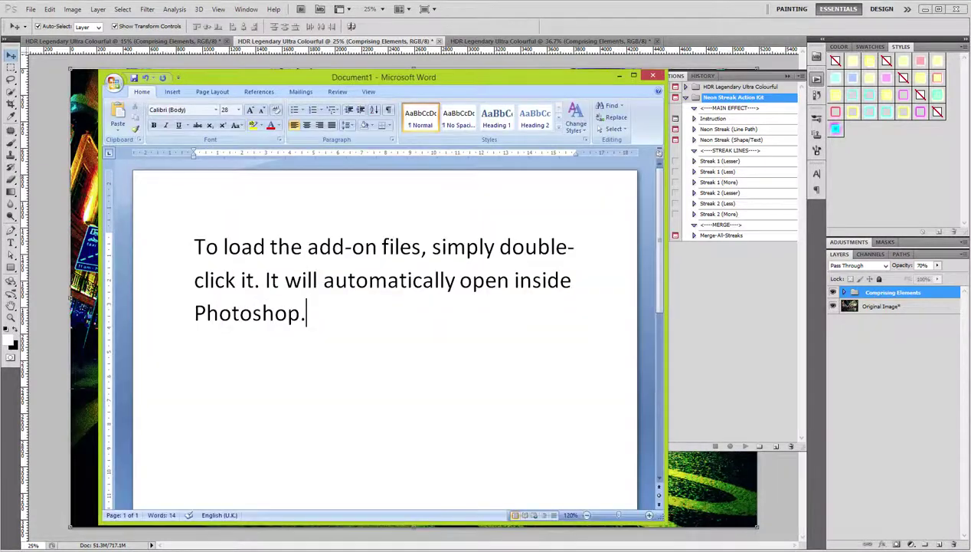
Rewrite the Word note to read 'Let's begin!' and 'Select pen tool (press P)'
key(ctrl+a)
text(You wi)
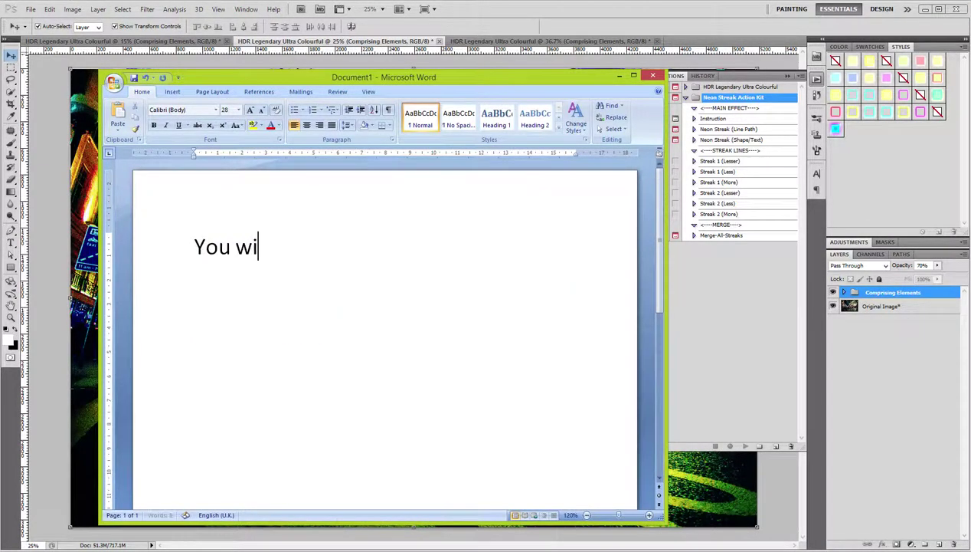
text(ll find two)
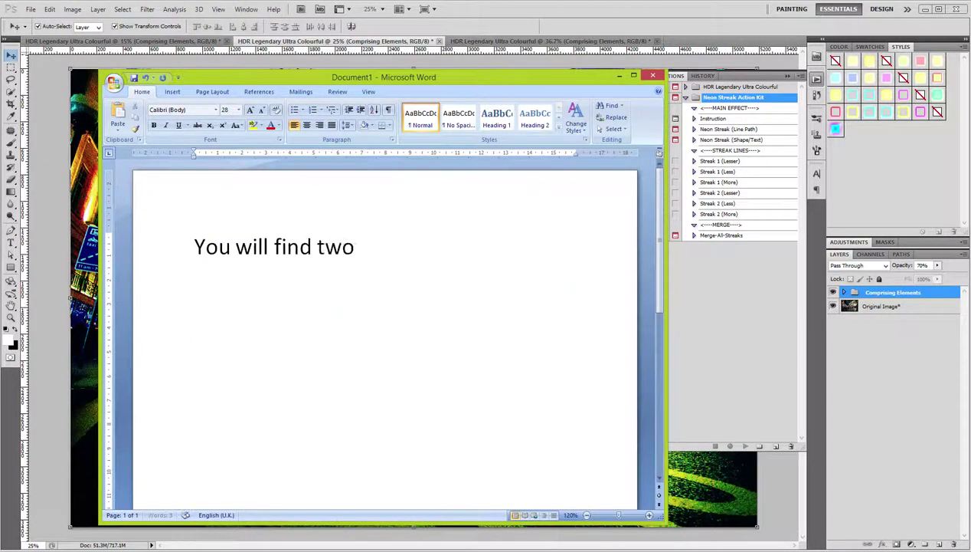
text( main effects )
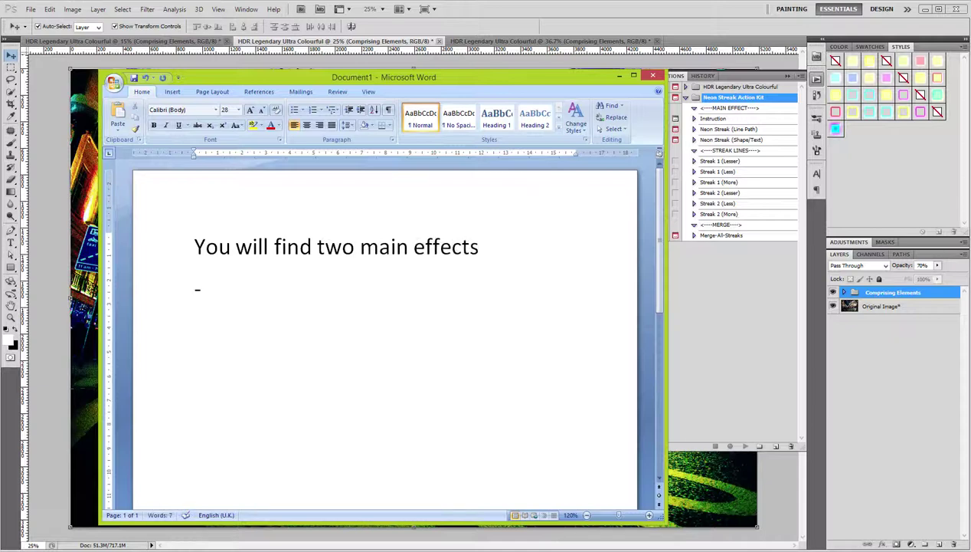
text( for LINE PATH)
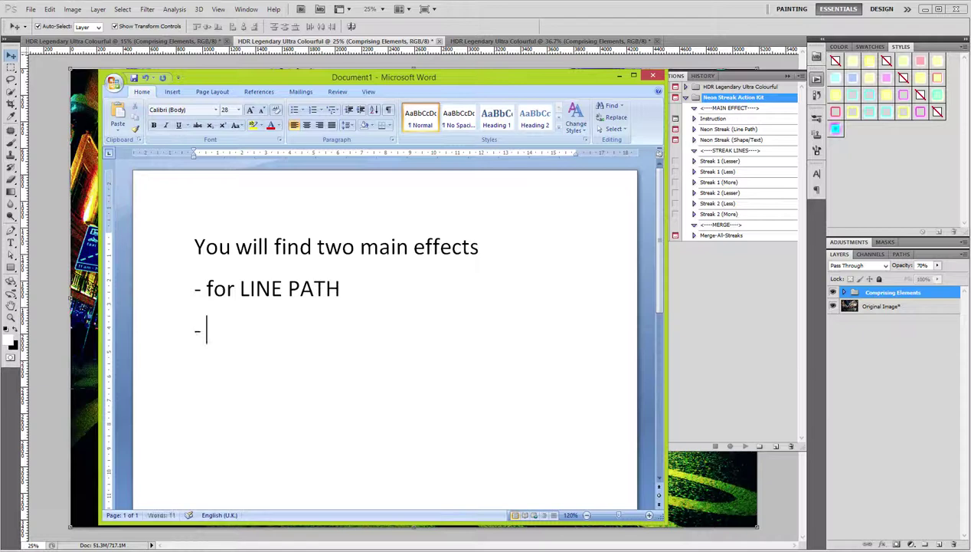
text(nd for SHAPE/CLIP)
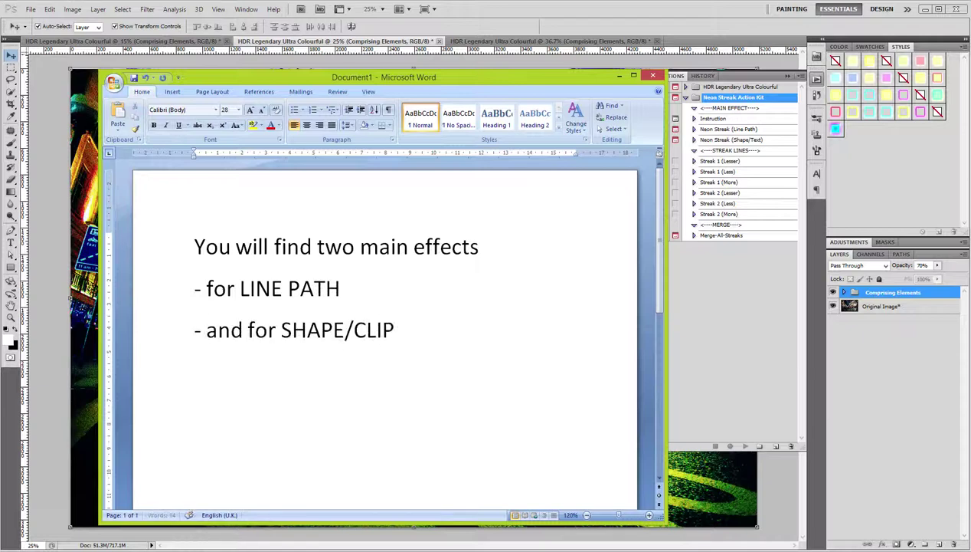
text(ART/TEXT)
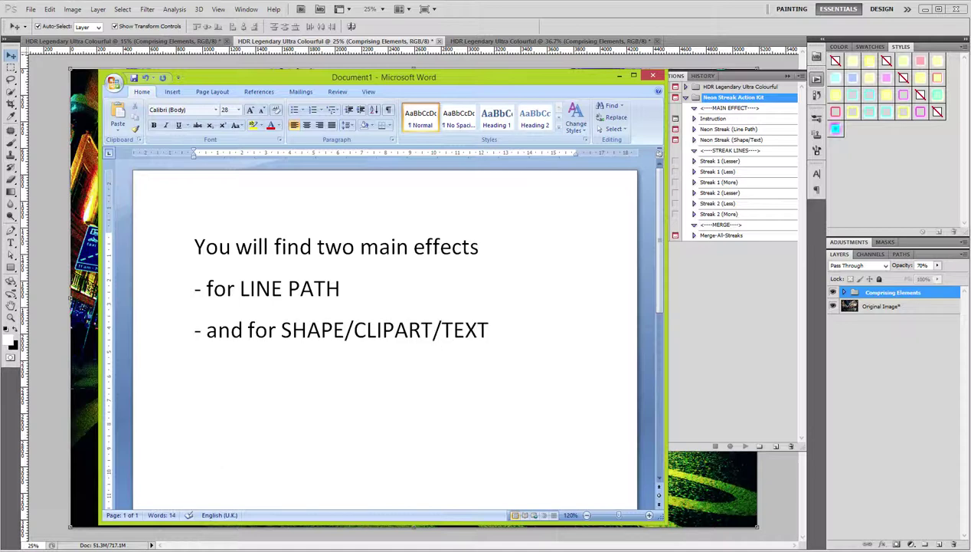
key(ctrl+a)
text(In th)
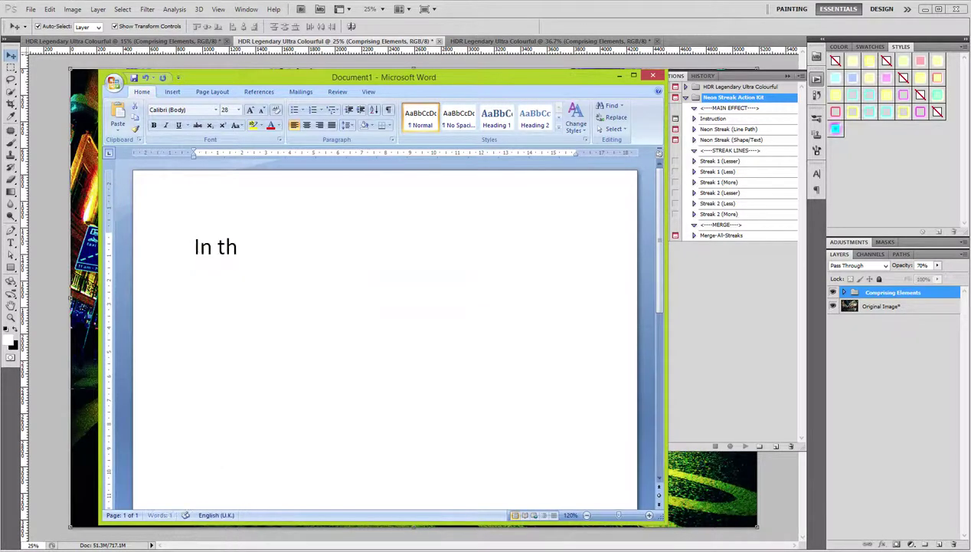
text(is tutorial, I will show you)
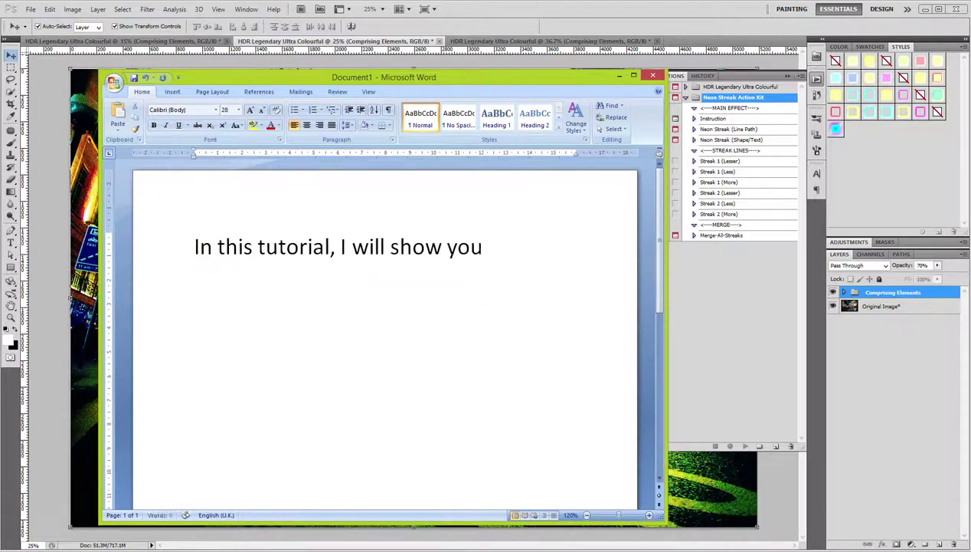
text( how to use the line p)
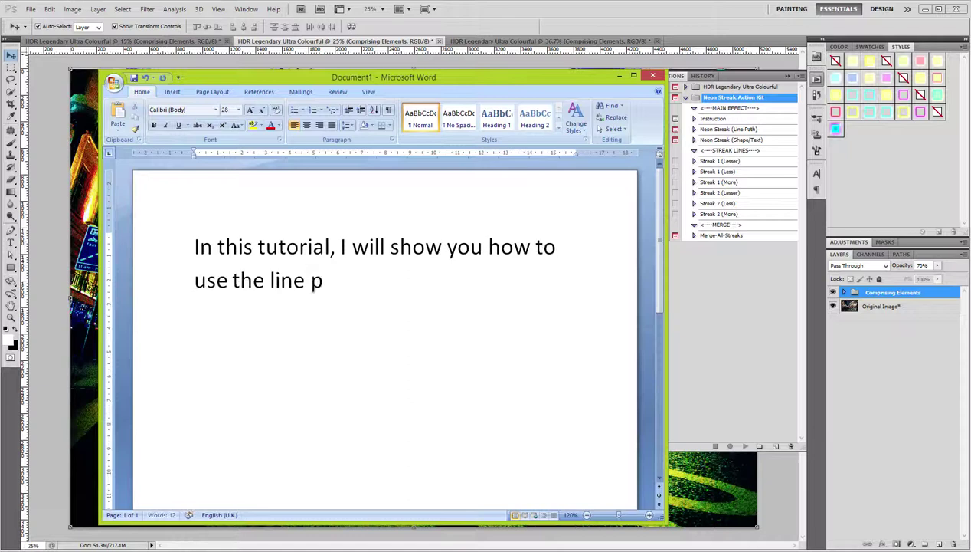
text(ath. In anothe)
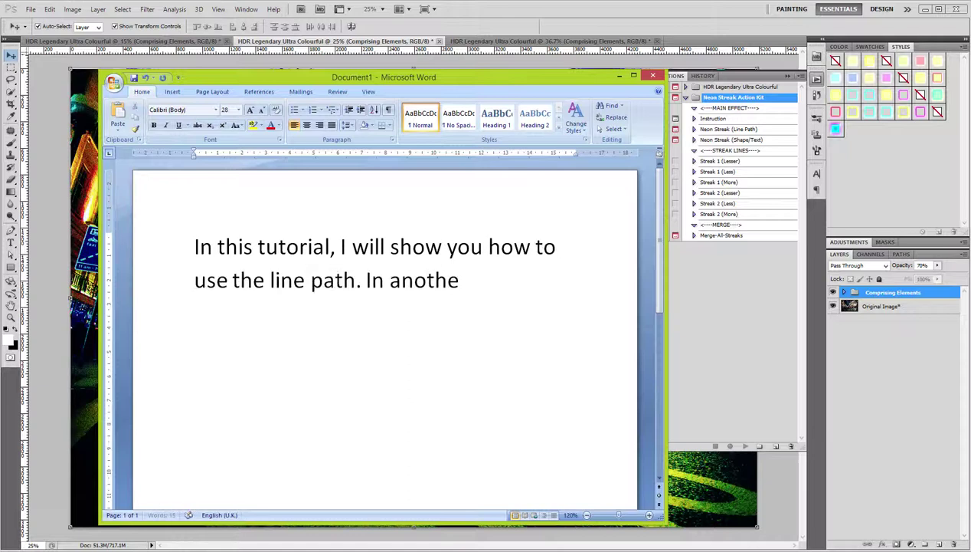
text(r tutorial specifically)
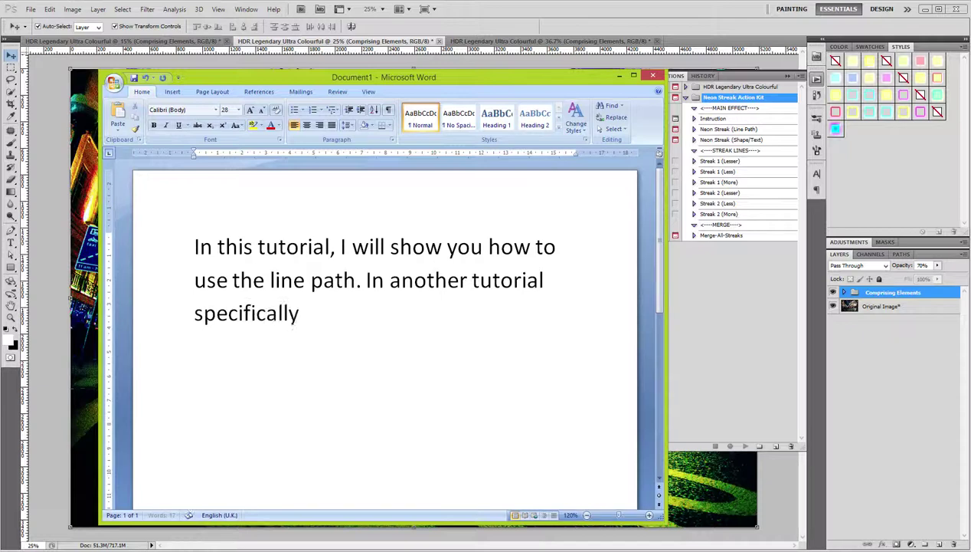
text( for "Neon )
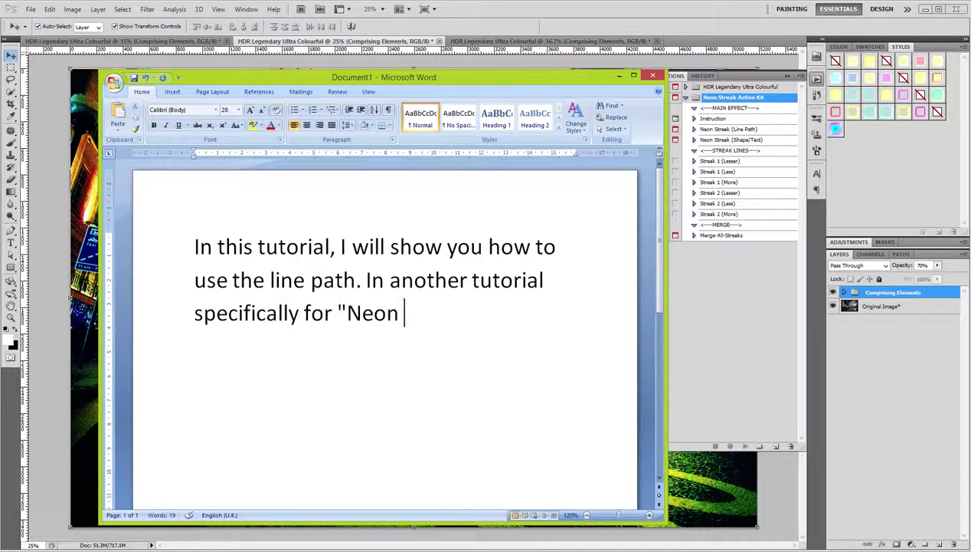
text(Streak Action Kit" - )
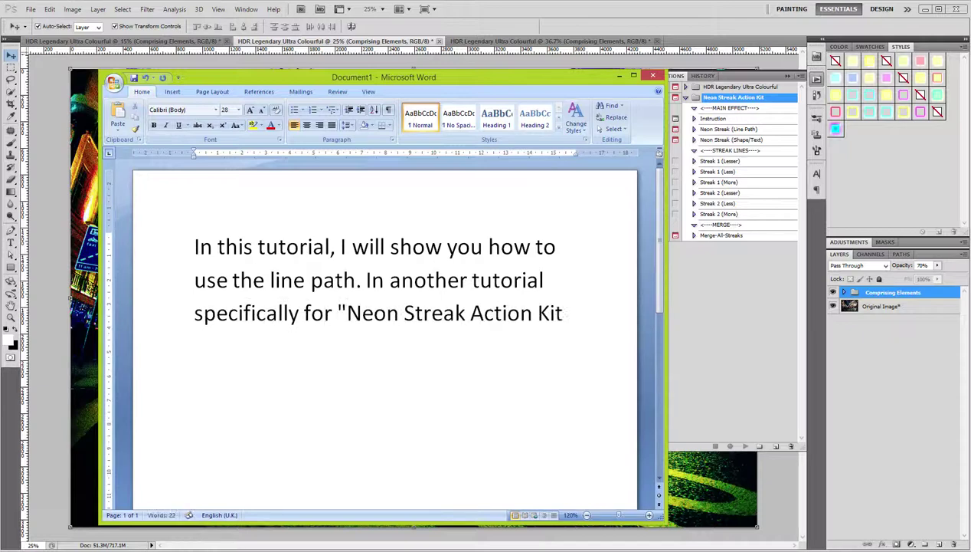
text(I will show yo)
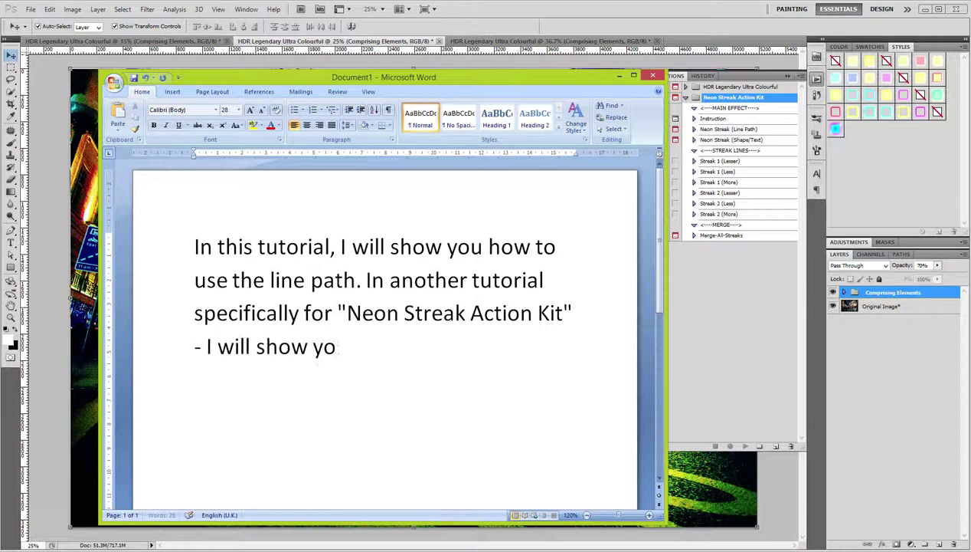
text(u how to appl)
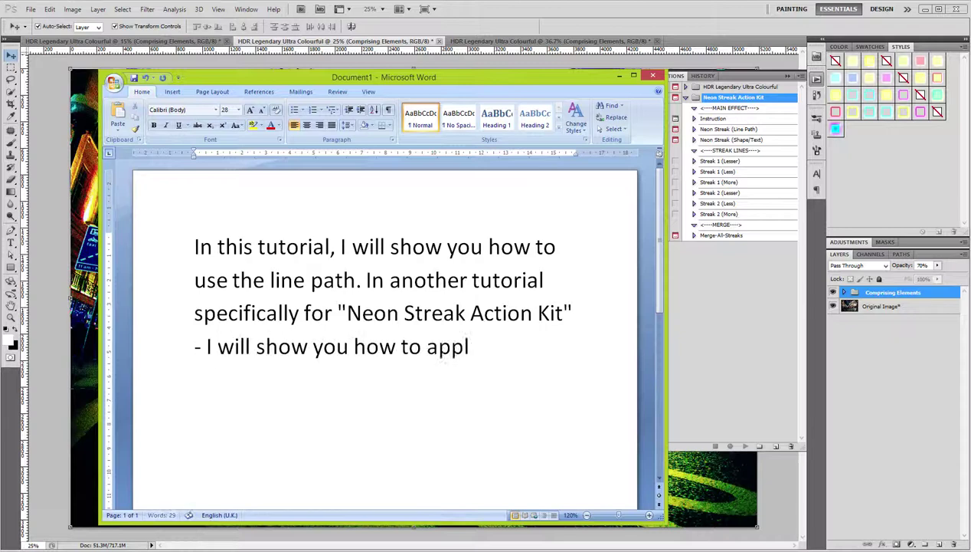
key(BackSpace)
key(BackSpace)
key(BackSpace)
text(use it on)
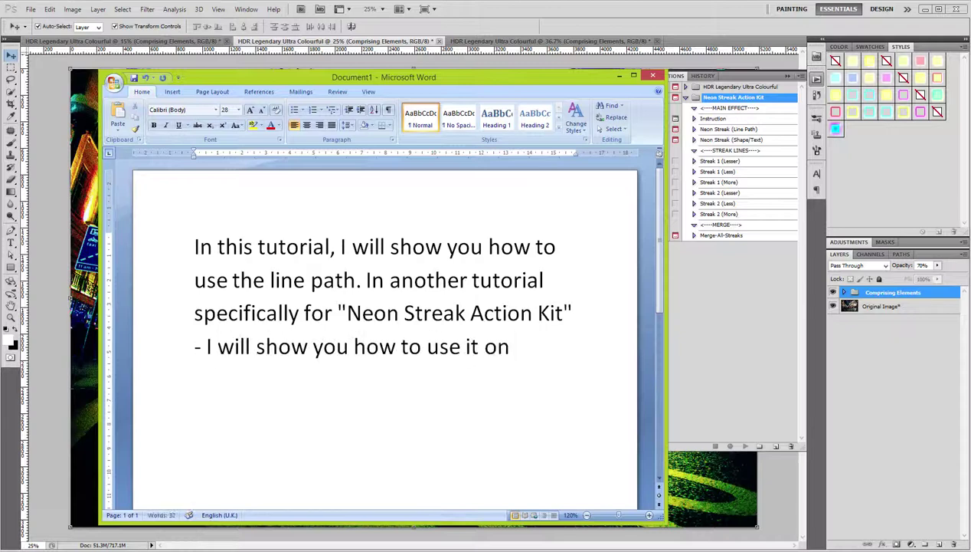
text( text and also transparent clipart.)
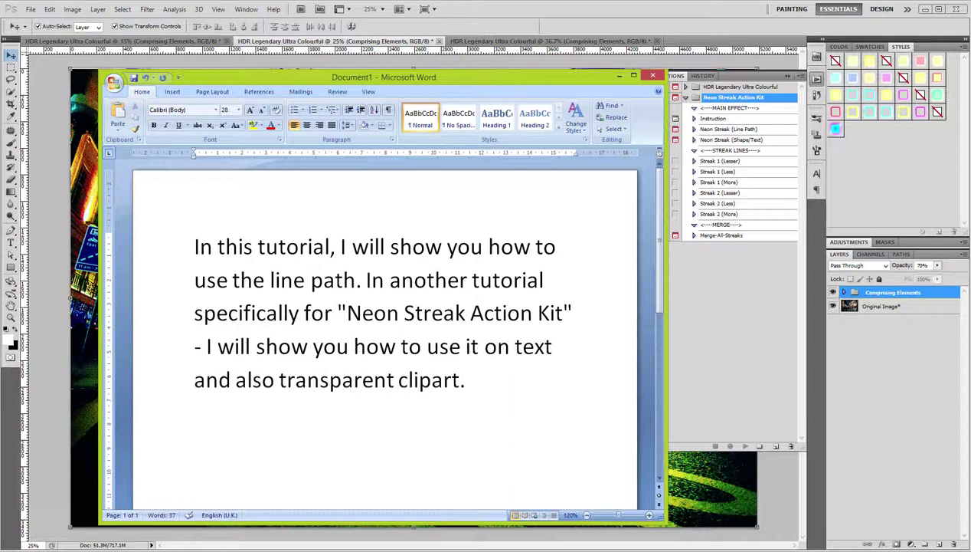
key(ctrl+a)
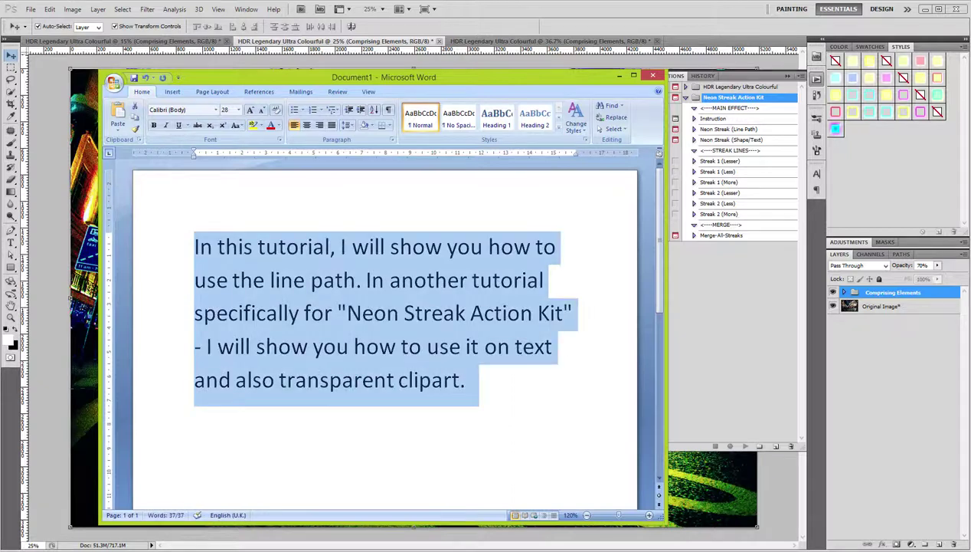
text(Let's begin!)
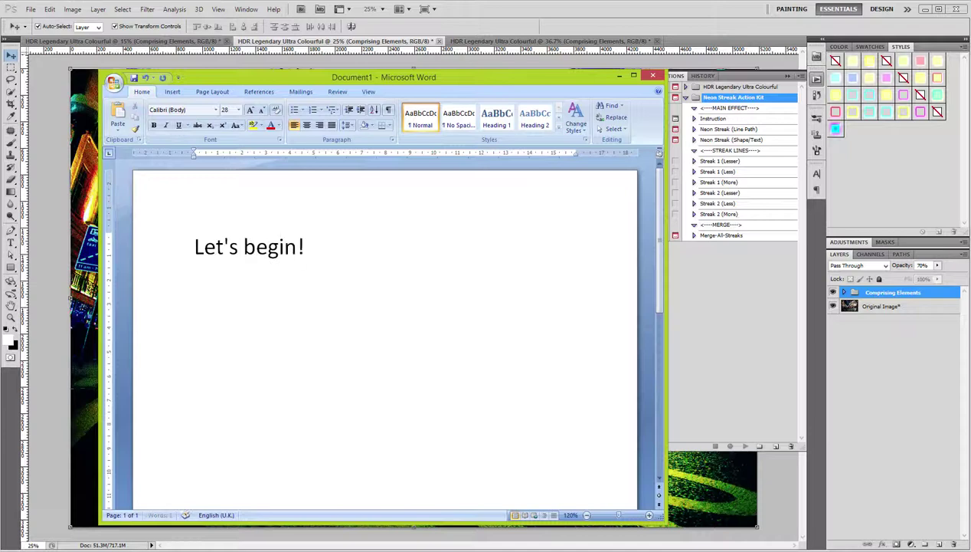
text( Slelect)
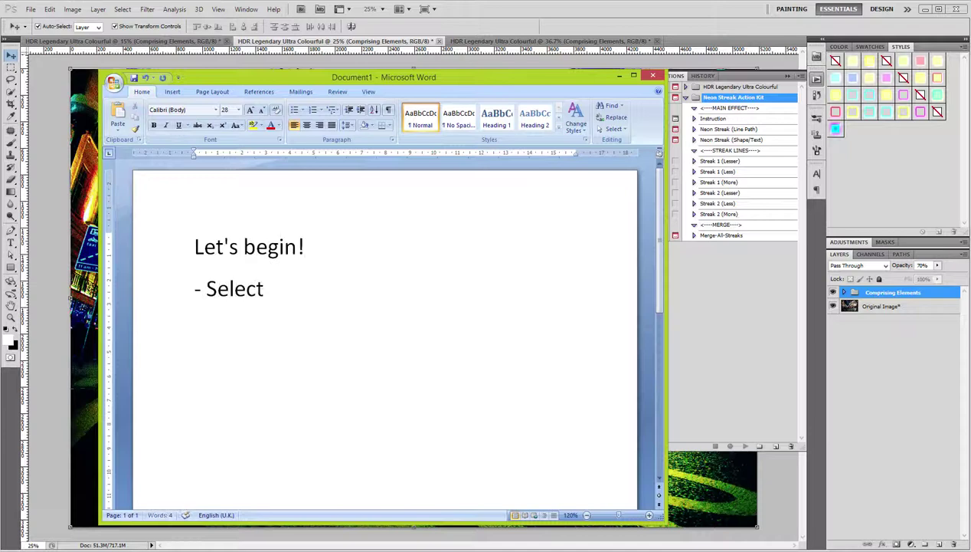
text(pen to)
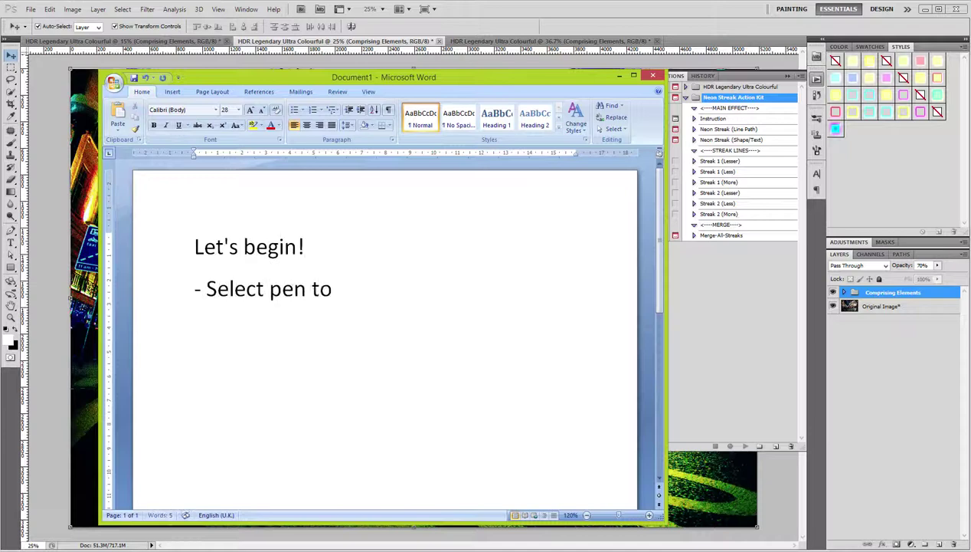
text(ol (pr)
text(ess P))
Activate Photoshop's standard Pen Tool, then note 'Process is simple. Create a line path…' in Word
click(722, 22)
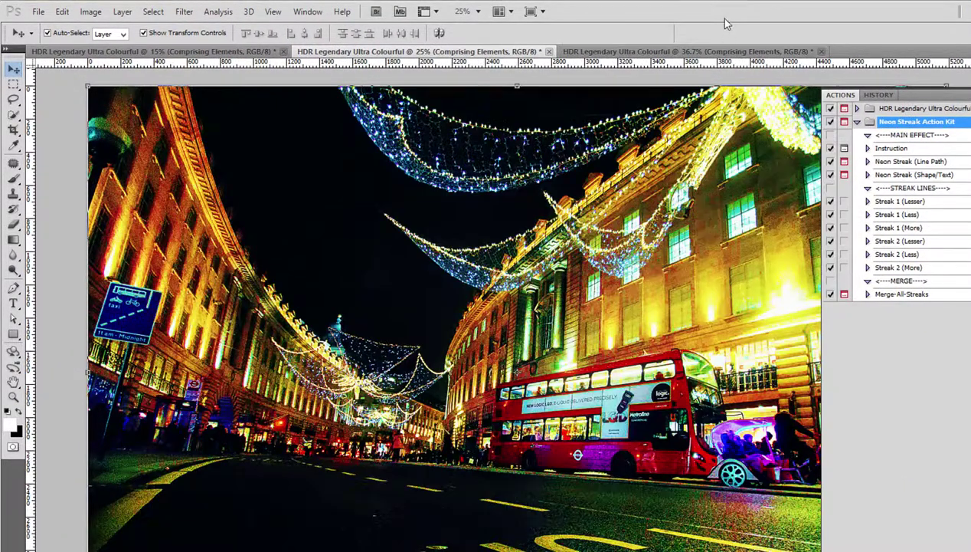
key(p)
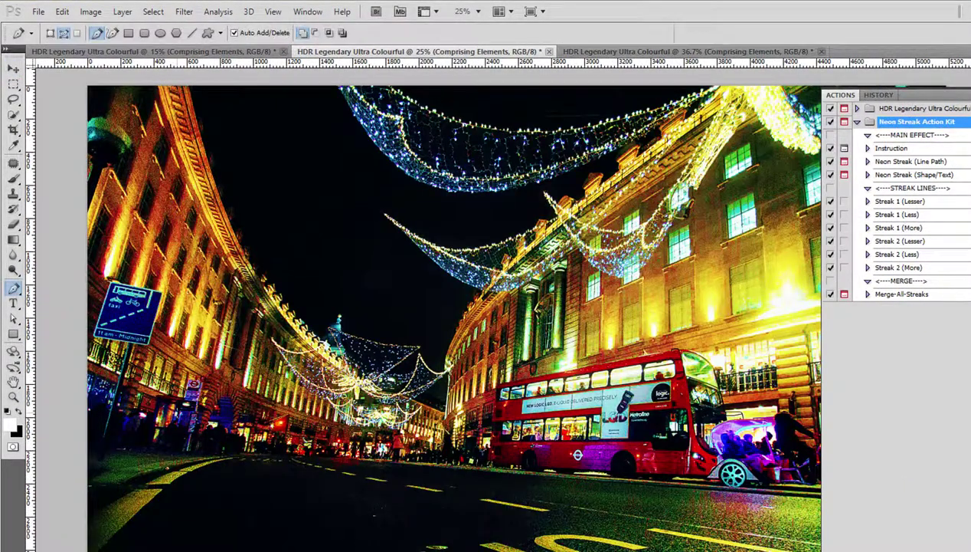
right_click(13, 288)
click(53, 285)
key(alt+Tab)
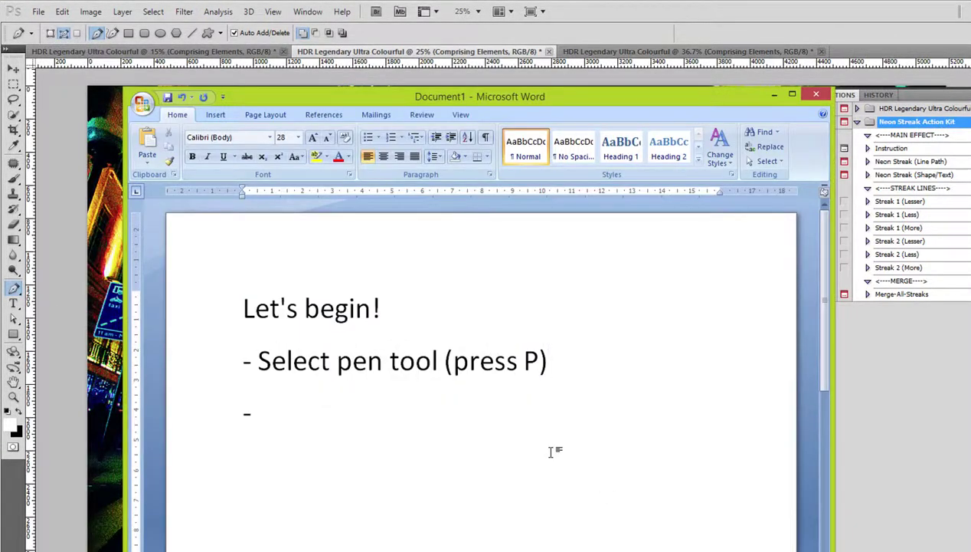
text(Process is simple. )
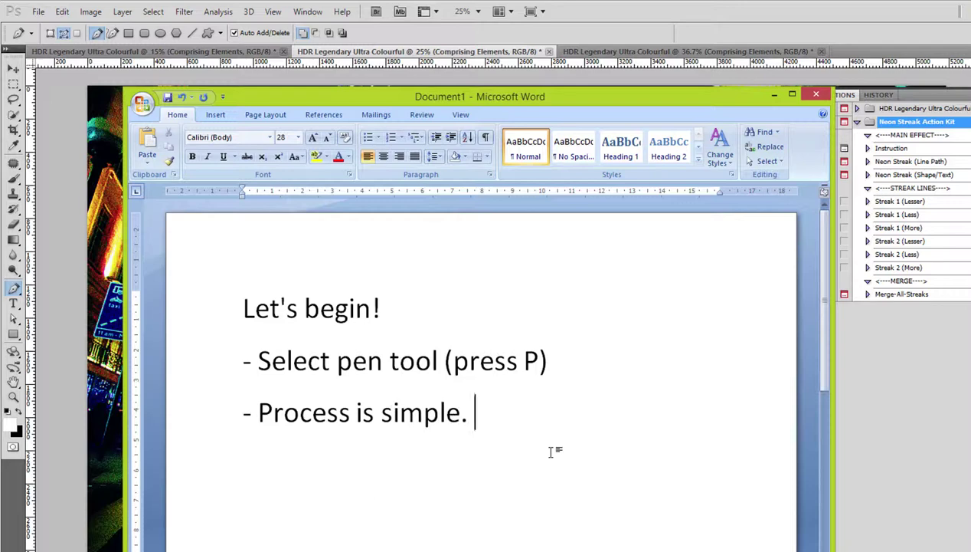
text(Create a line path o)
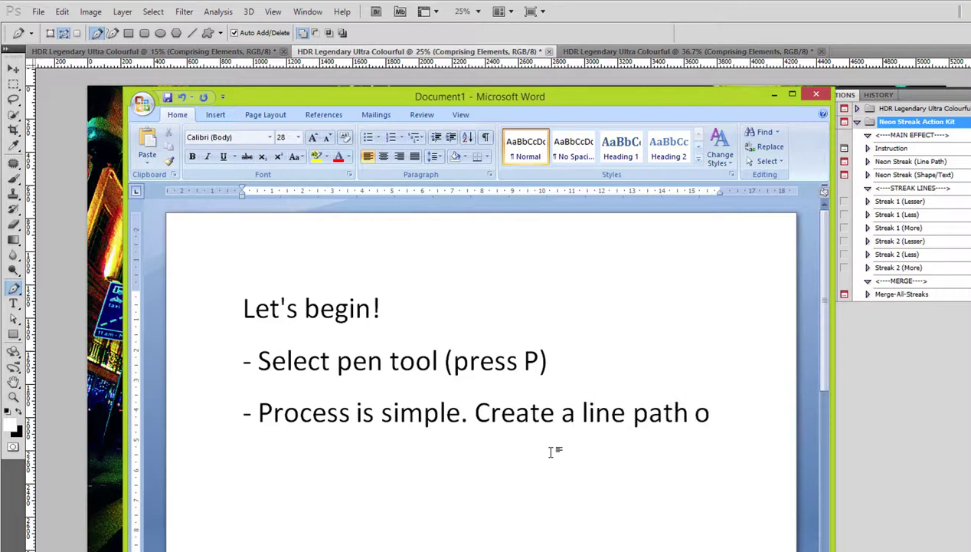
text(f where you want the strea)
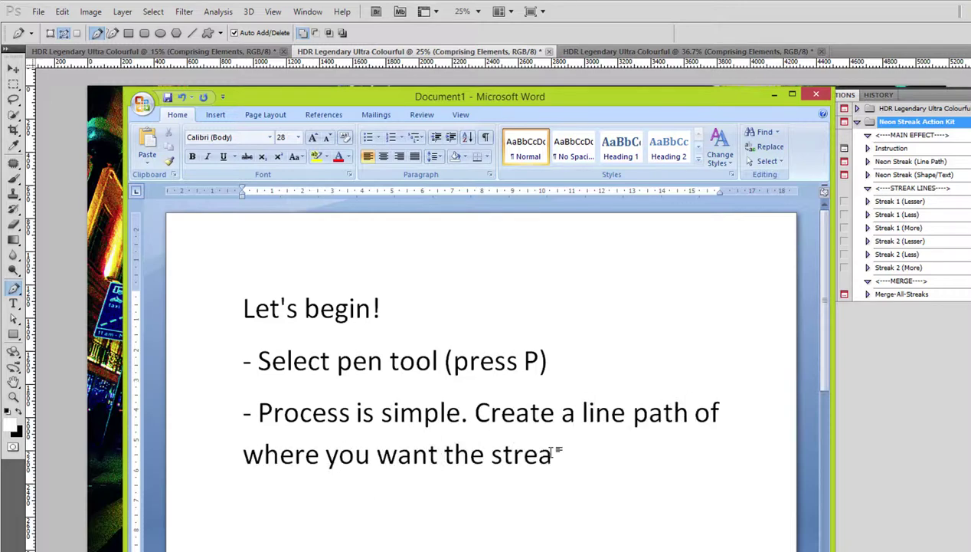
text(k light to be generat)
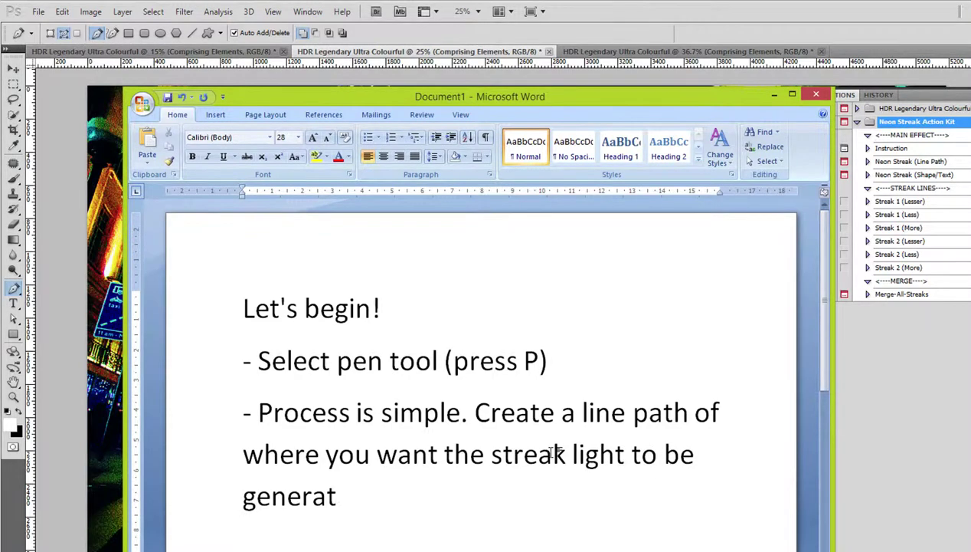
text(ed.)
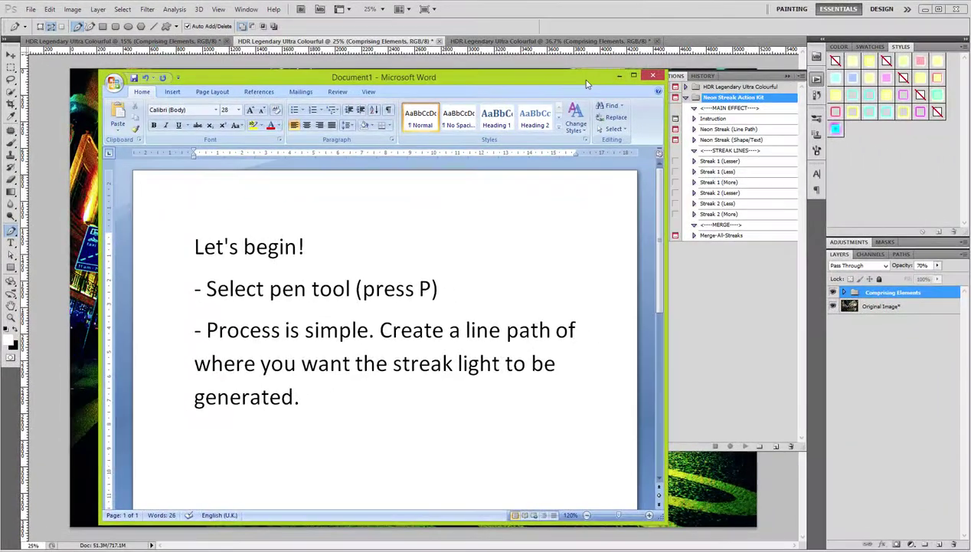
Collapse the Actions panel and draw a curved pen path along the road
click(813, 277)
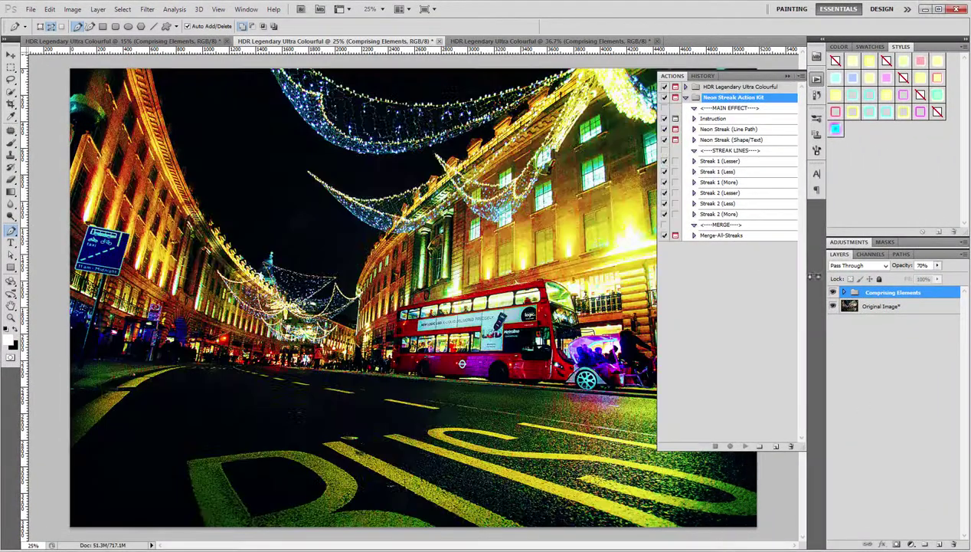
click(786, 78)
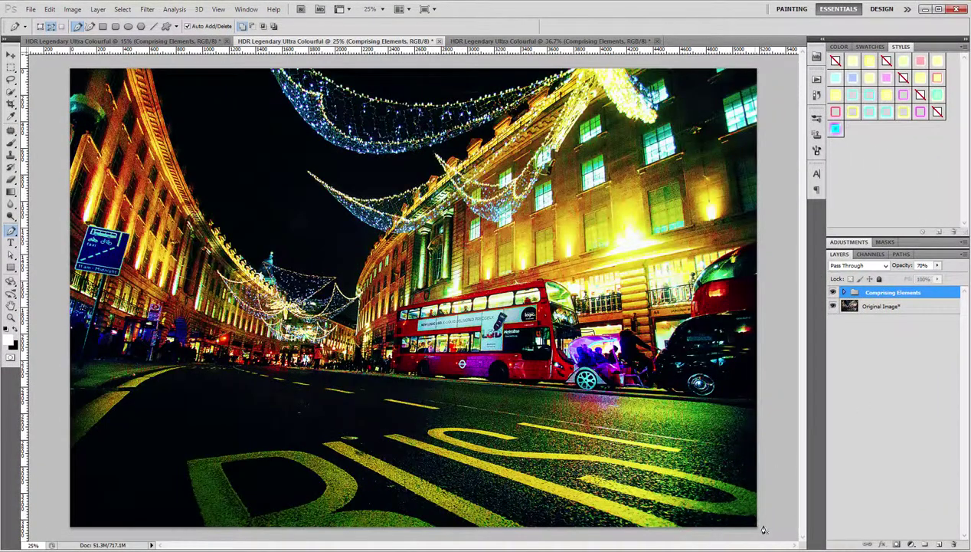
drag(415, 400, 330, 380)
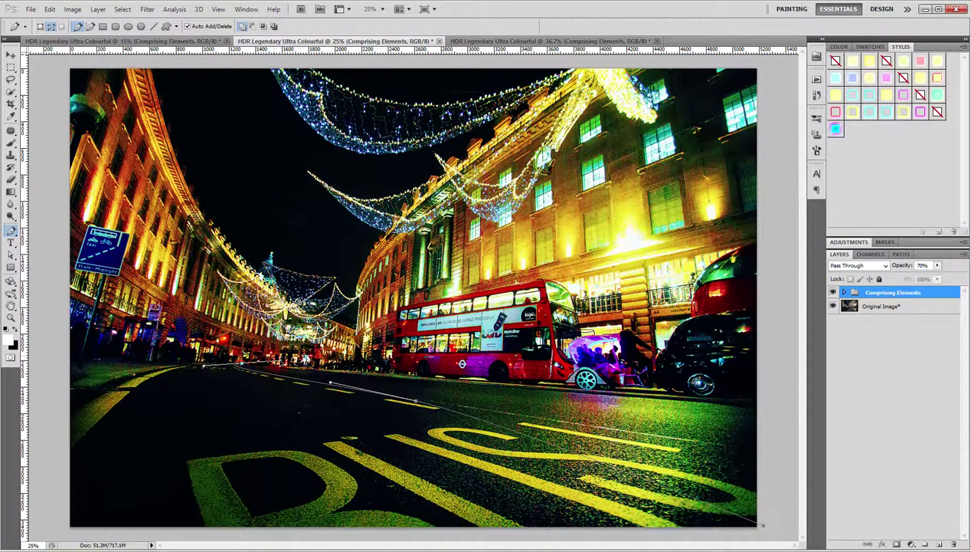
scroll(517, 471, up, 2)
scroll(466, 342, down, 1)
scroll(483, 356, down, 1)
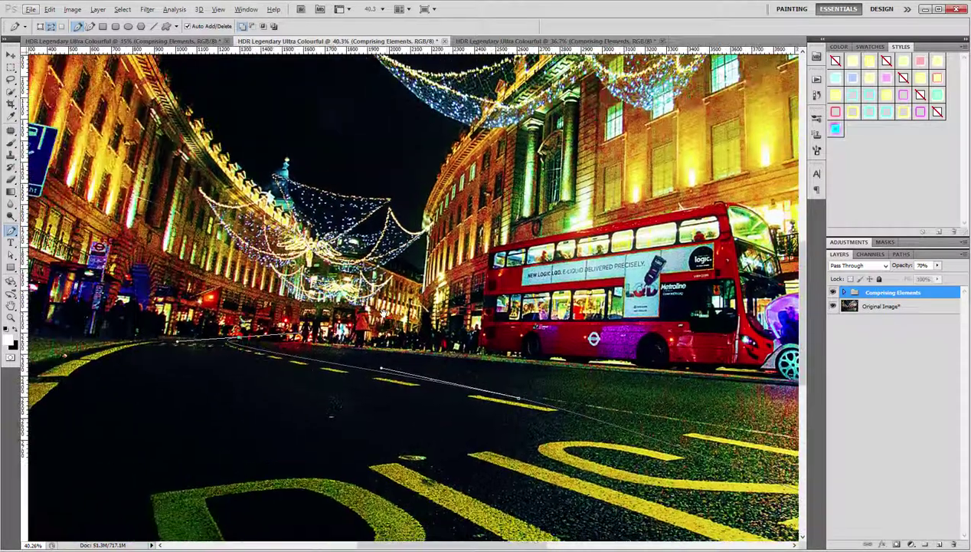
scroll(502, 376, down, 1)
key(alt+Tab)
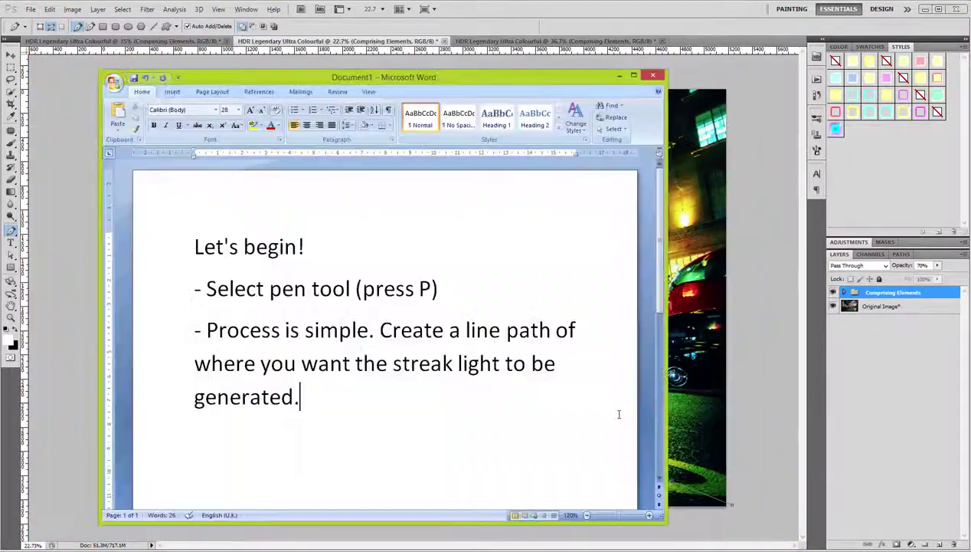
Add the Word note 'Play the main effect for LINE PATH to generate the neon streak'
text(that s)
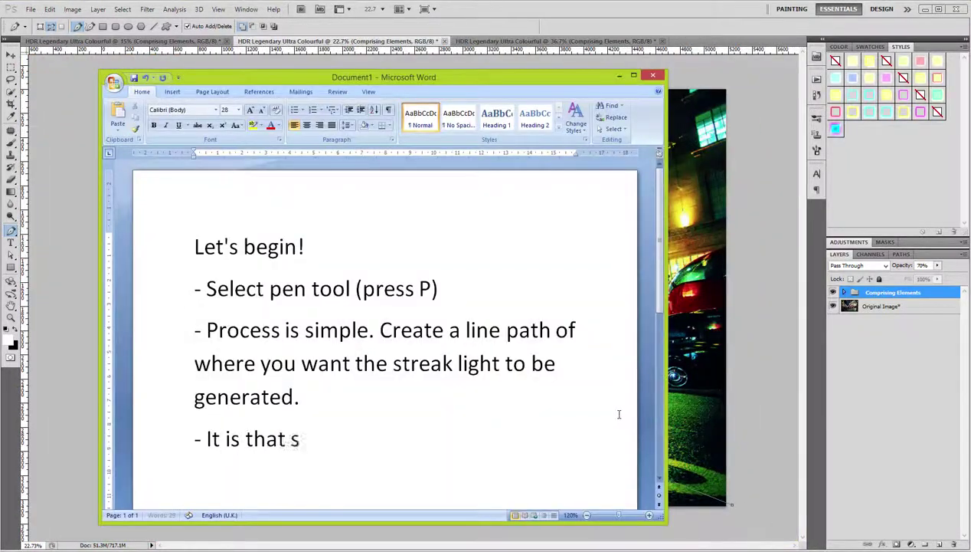
text(imple. Play the main)
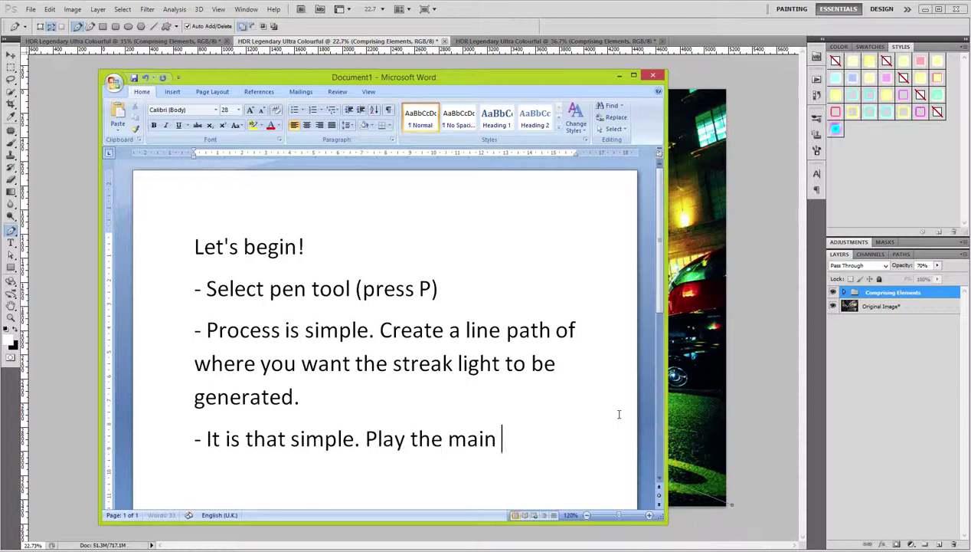
text( effect for LINE PATH)
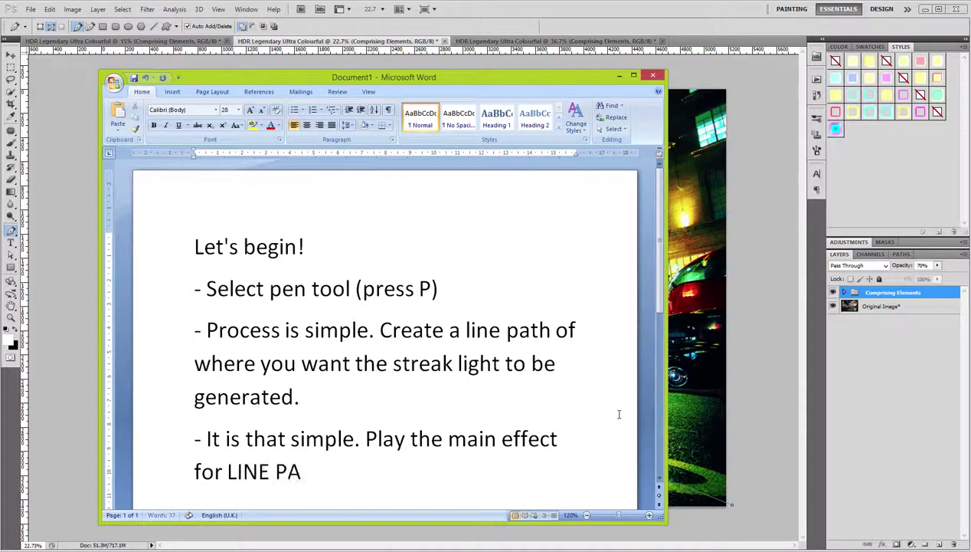
text( to generate the)
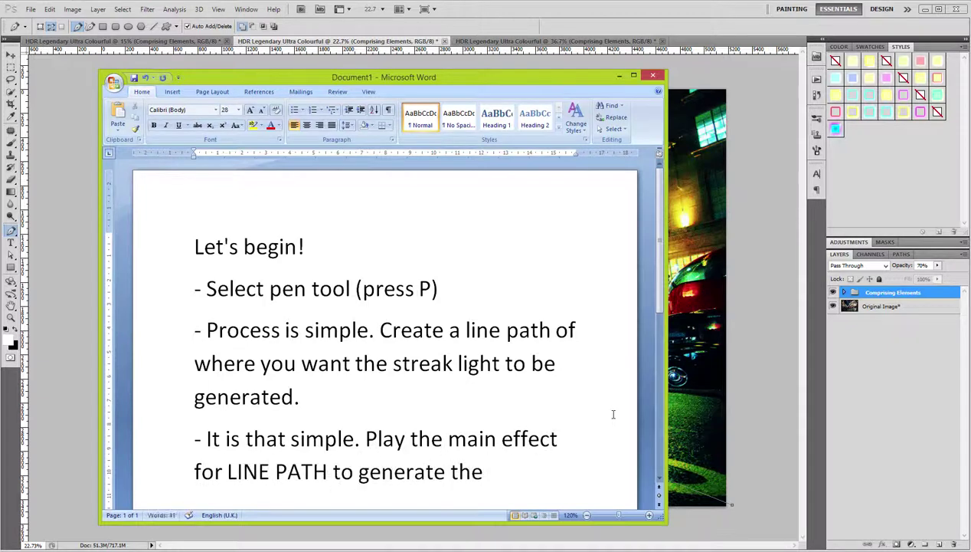
scroll(597, 406, down, 1)
text(neon streak)
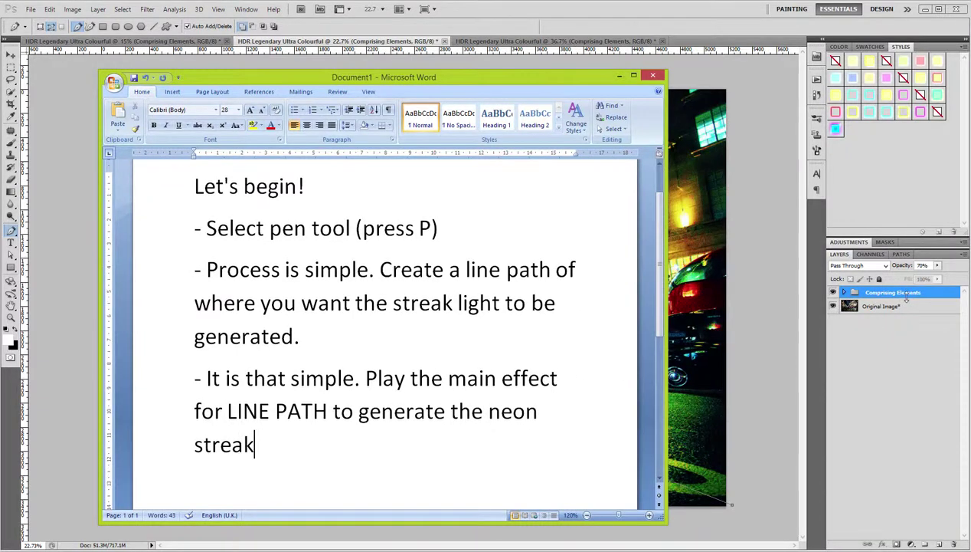
click(808, 113)
click(817, 79)
Play the Neon Streak (Line Path) action, replacing the Final Image snapshot
click(735, 129)
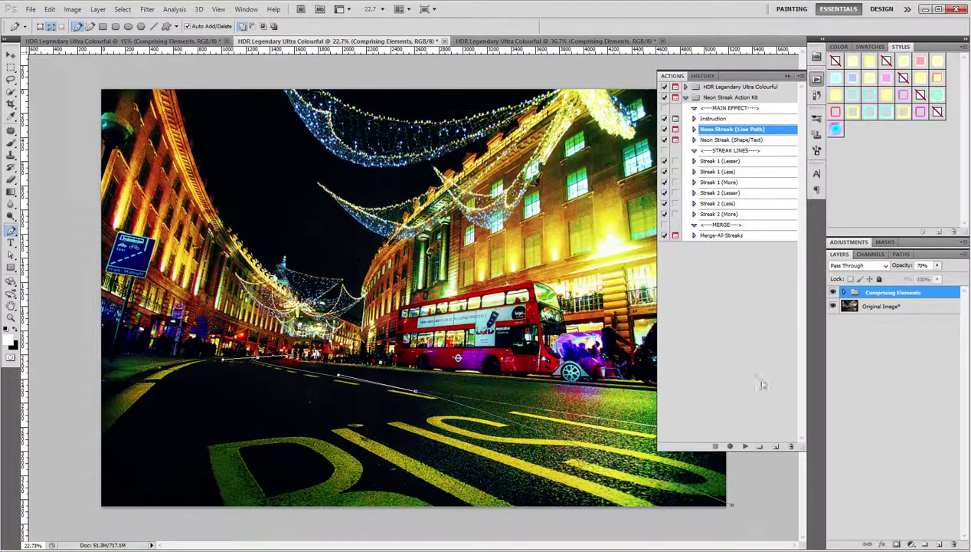
click(744, 448)
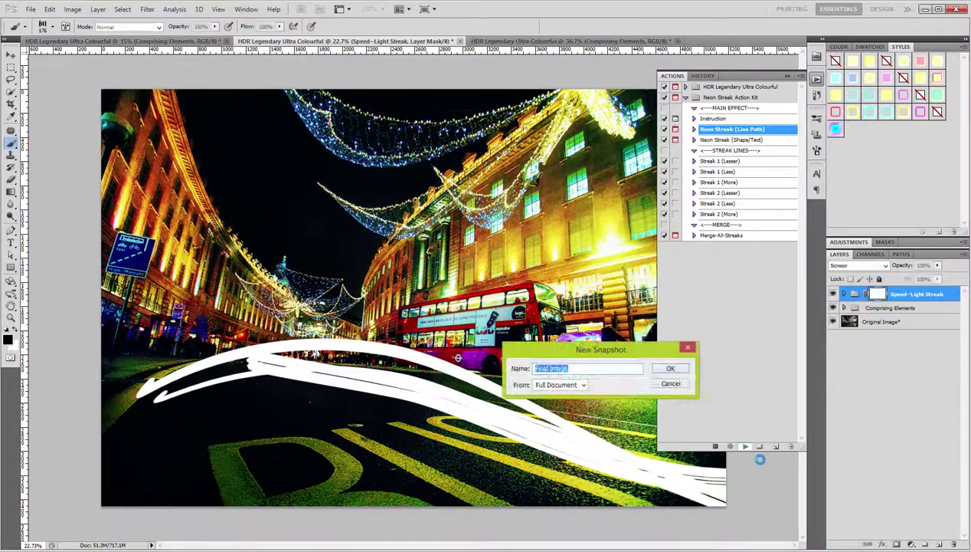
click(671, 369)
click(434, 224)
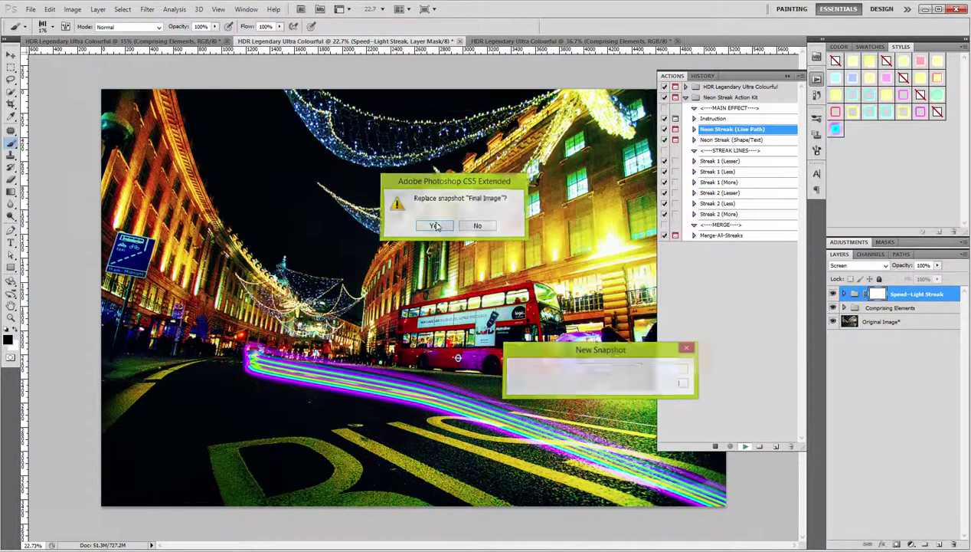
click(501, 239)
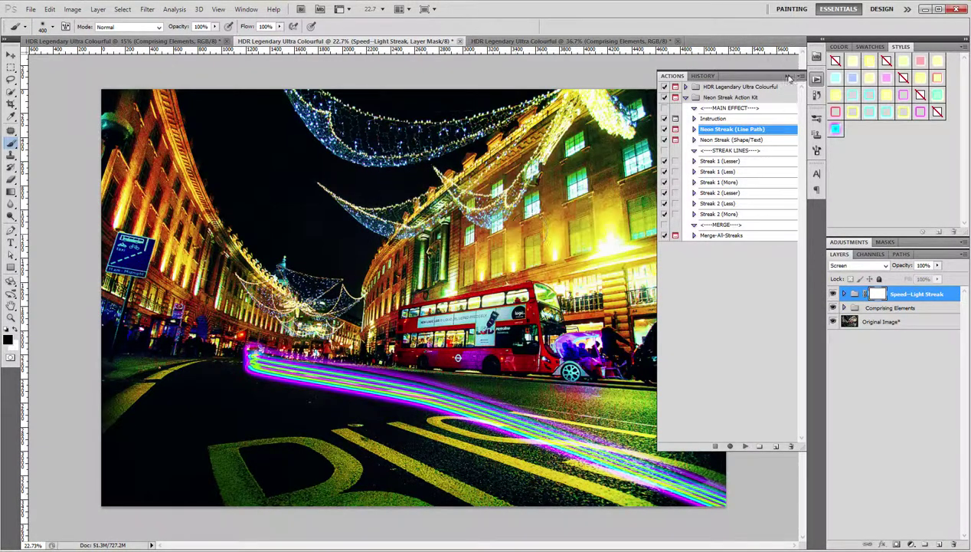
click(823, 373)
Replace the Word note with 'Beautiful! Action has now finished rendering.' and check the photo
key(alt+Tab)
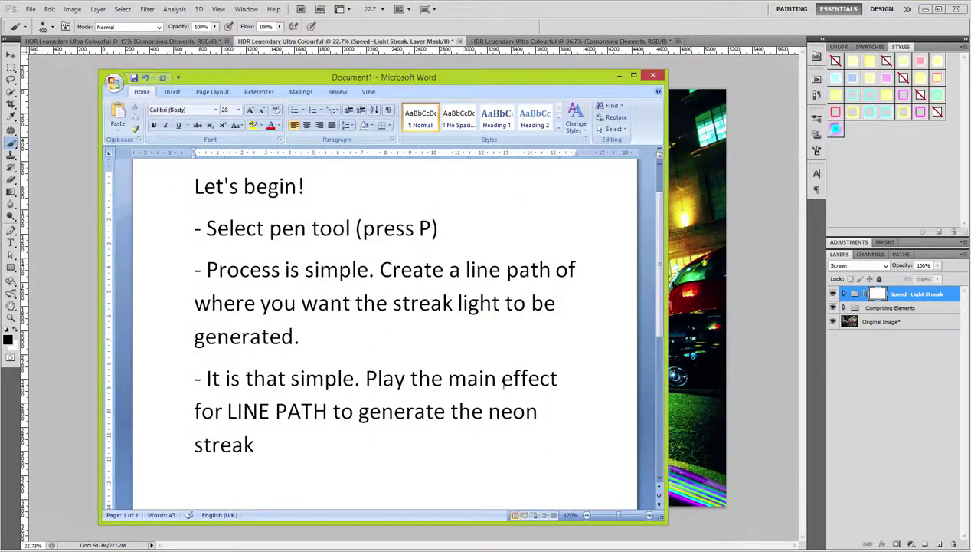
key(ctrl+a)
key(Delete)
text(Beautiful! )
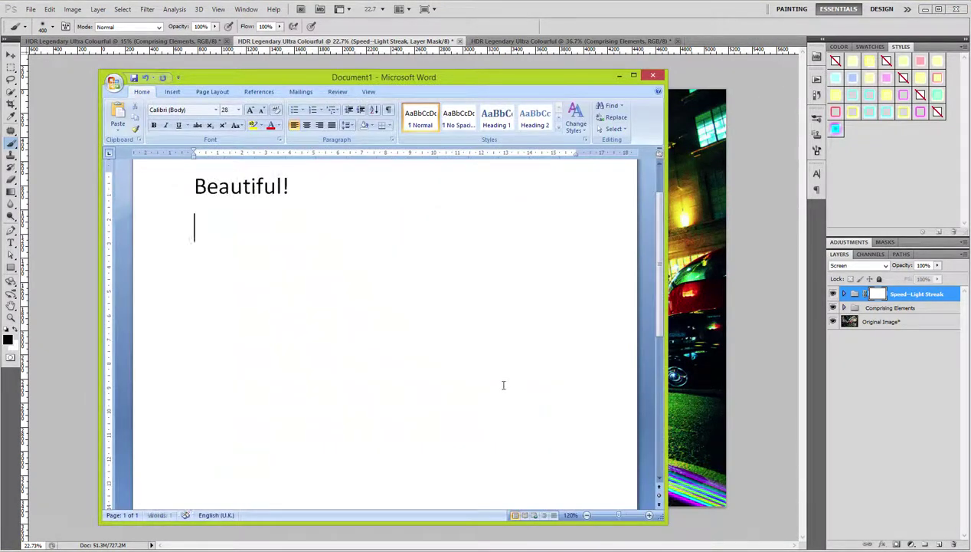
text(Action has now finishe)
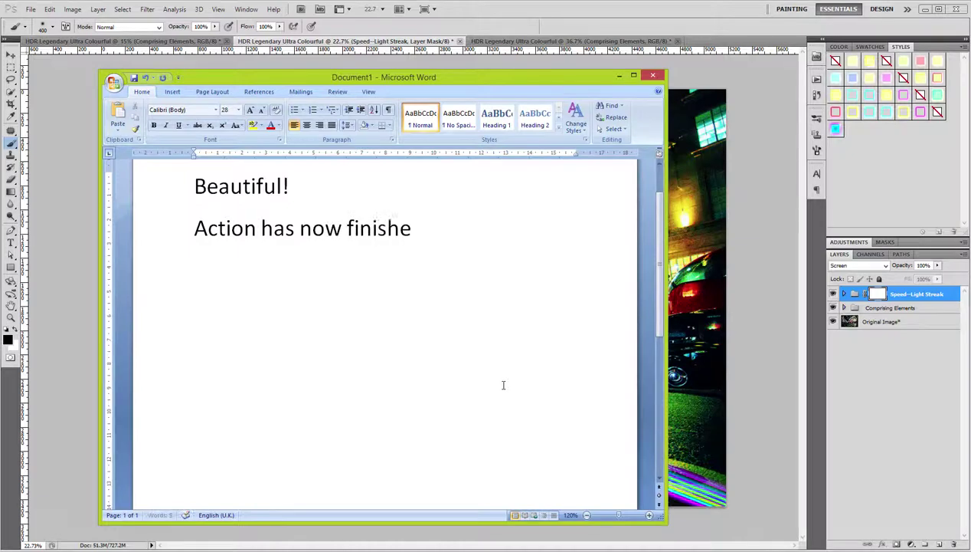
text(d rendering.)
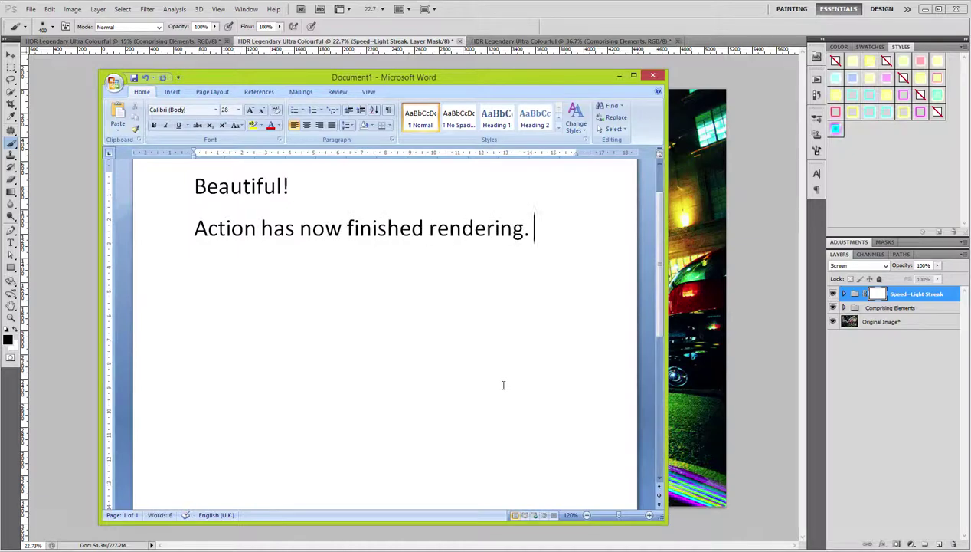
key(alt+Tab)
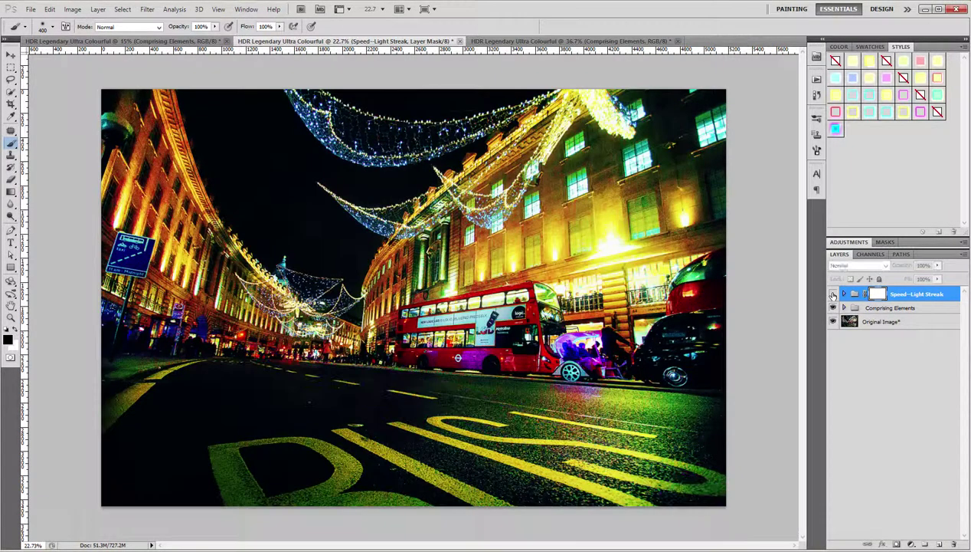
scroll(475, 432, up, 2)
scroll(475, 431, down, 2)
Add the line 'You can create as many Neon Streak as you like… any/same document.'
key(alt+Tab)
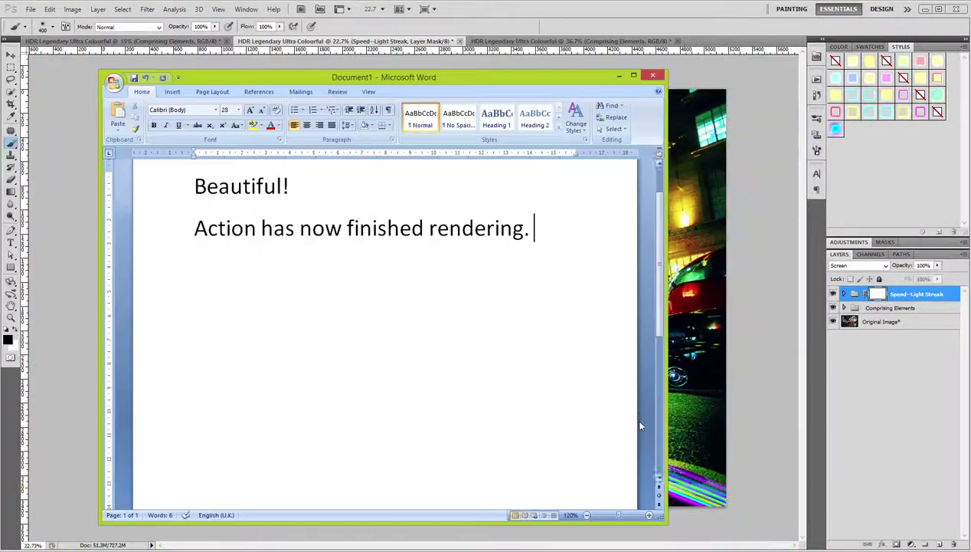
key(Return)
text(You can create as)
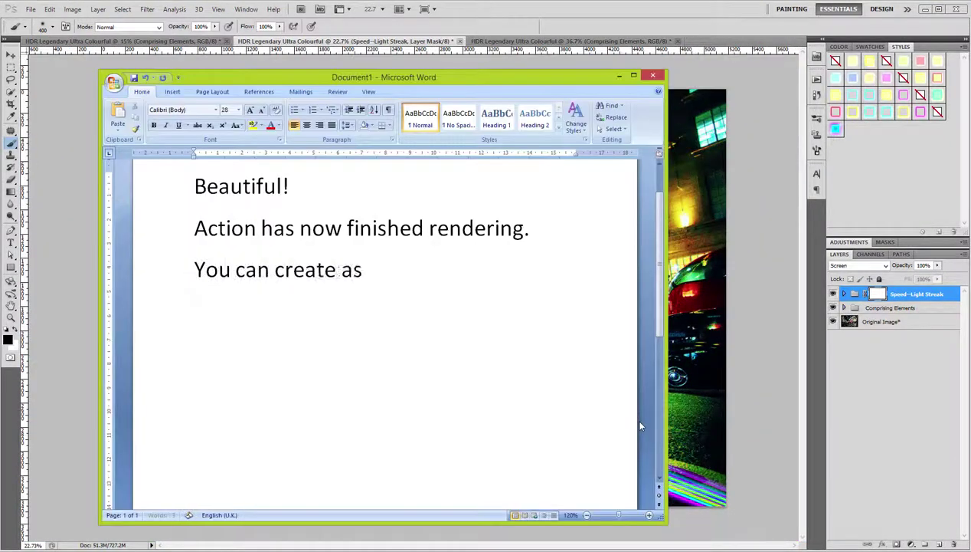
text( many Neon Stre)
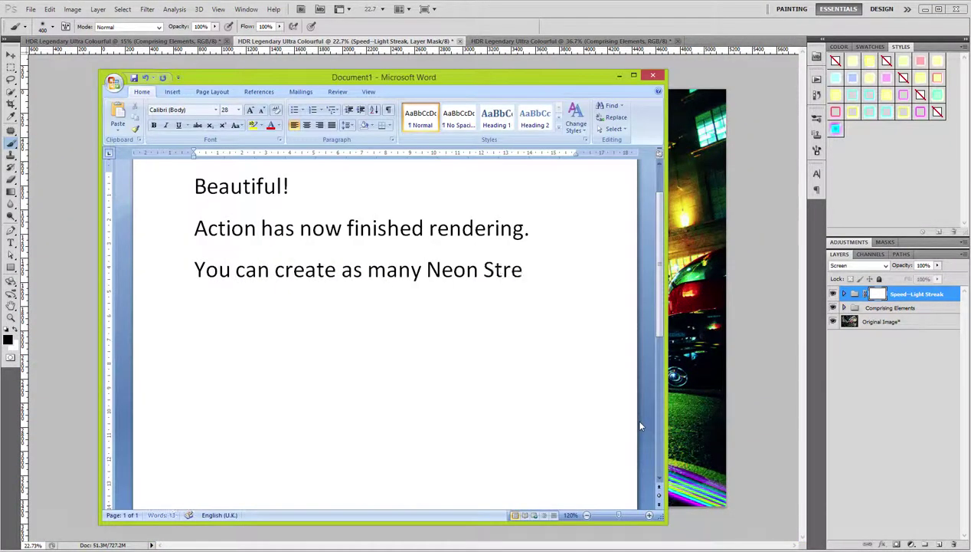
text(ak as you like. This actio)
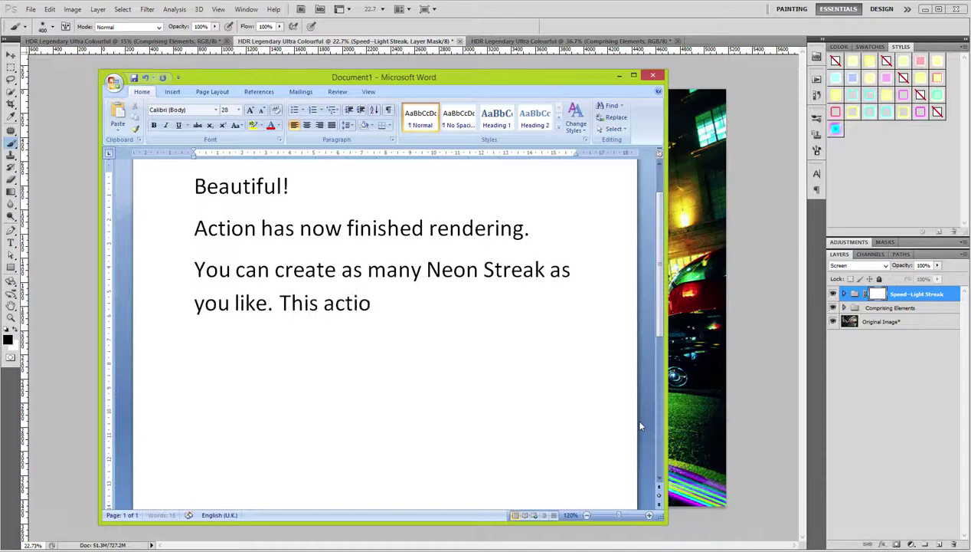
text(n was designed to work)
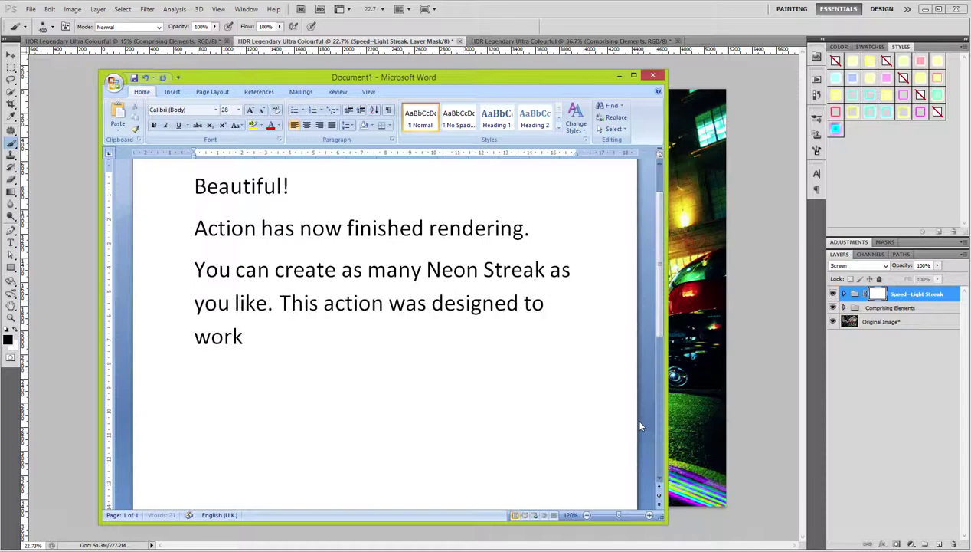
text( on any docu)
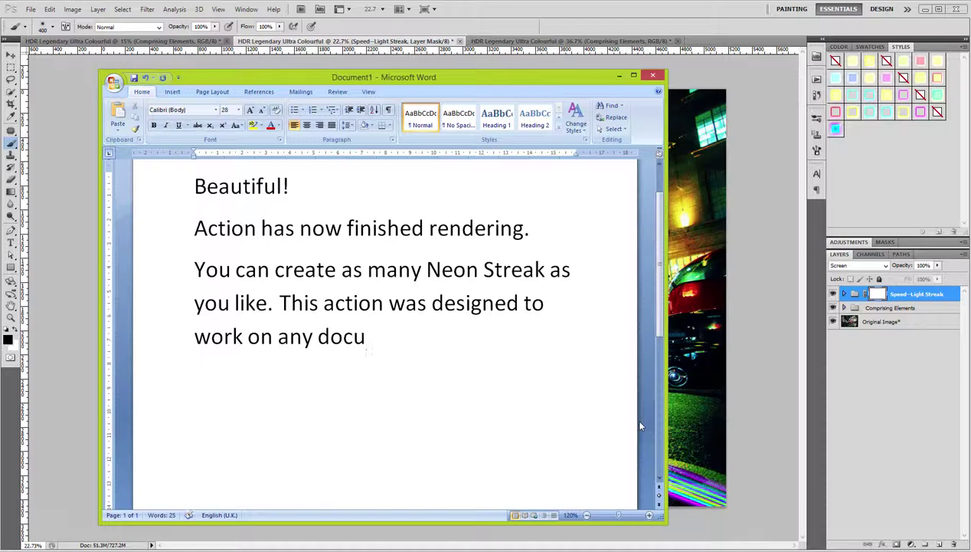
key(BackSpace)
key(BackSpace)
key(BackSpace)
key(BackSpace)
key(BackSpace)
text(/same)
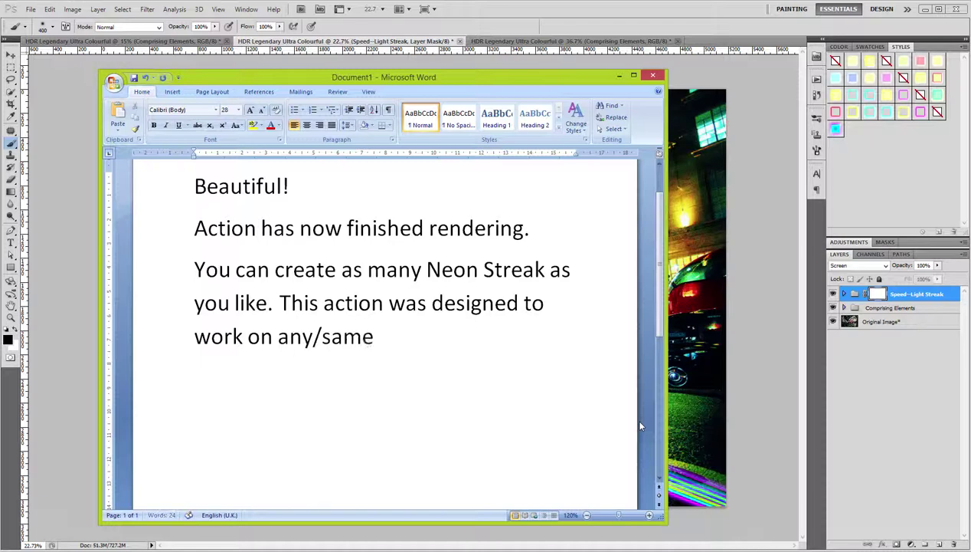
text( document)
key(BackSpace)
text(.)
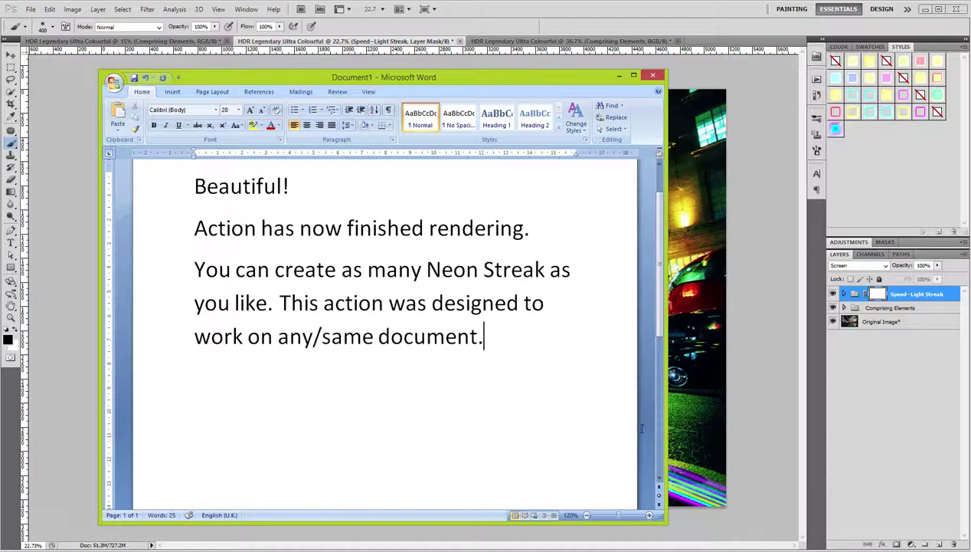
key(alt+Tab)
click(833, 295)
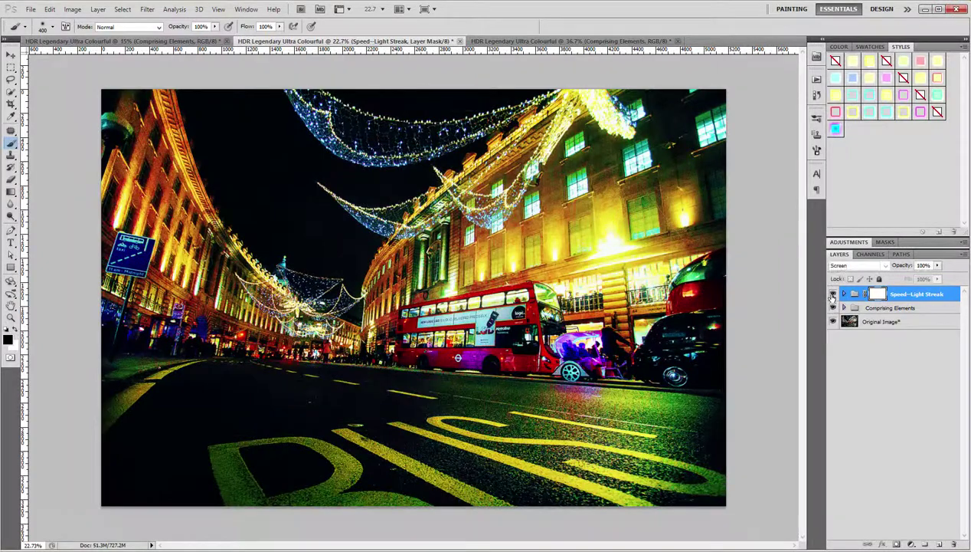
Play the Streak 1 and Streak 2 sub-actions (Lesser, Less, More) to add streak layers
click(816, 78)
click(742, 161)
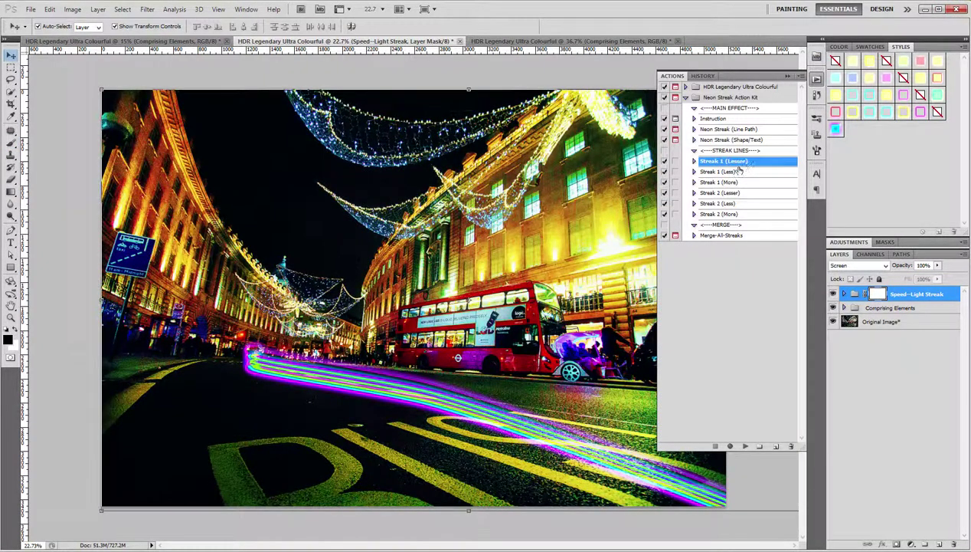
click(743, 446)
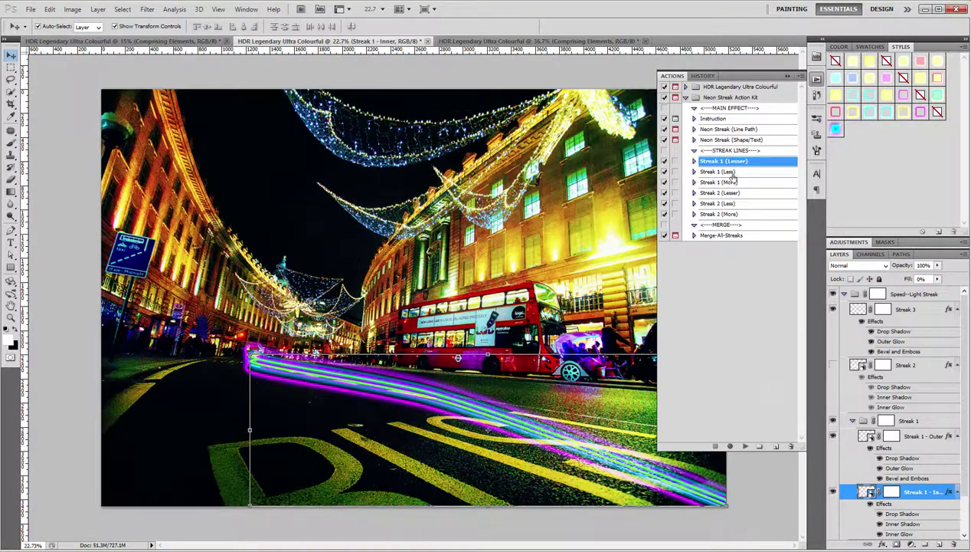
click(745, 446)
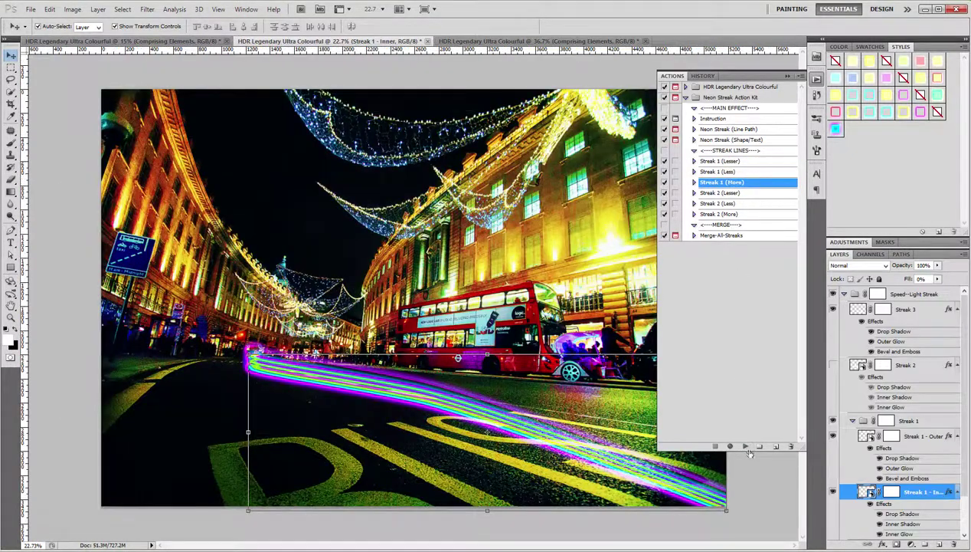
click(745, 446)
click(745, 446)
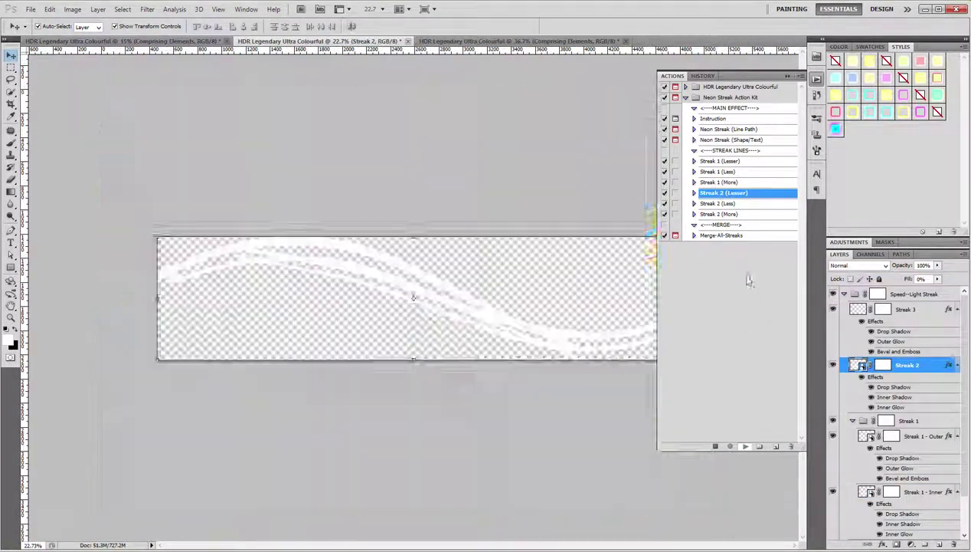
click(744, 446)
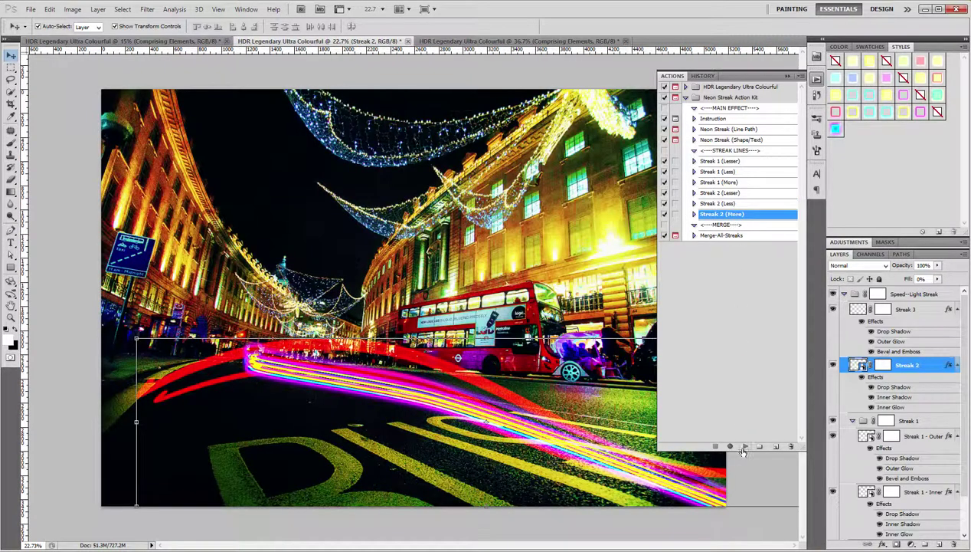
click(744, 447)
click(728, 203)
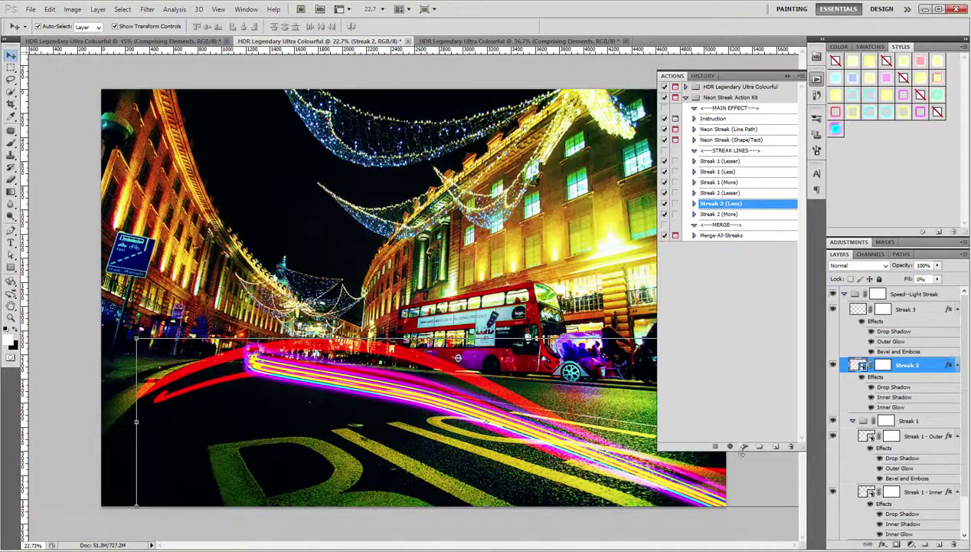
click(744, 446)
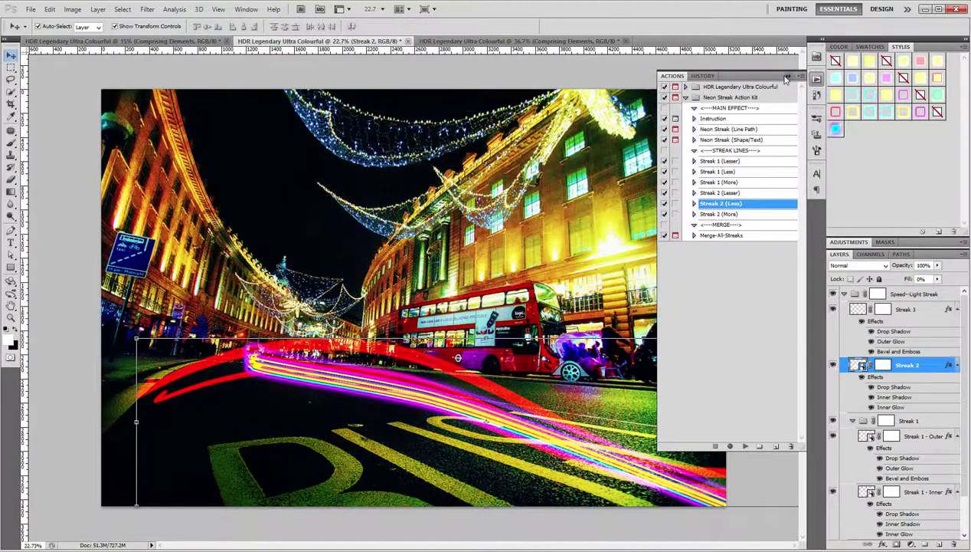
click(787, 77)
Rewrite the note: sub-actions show less or more streaks; select a layer and click a layer style
key(ctrl+a)
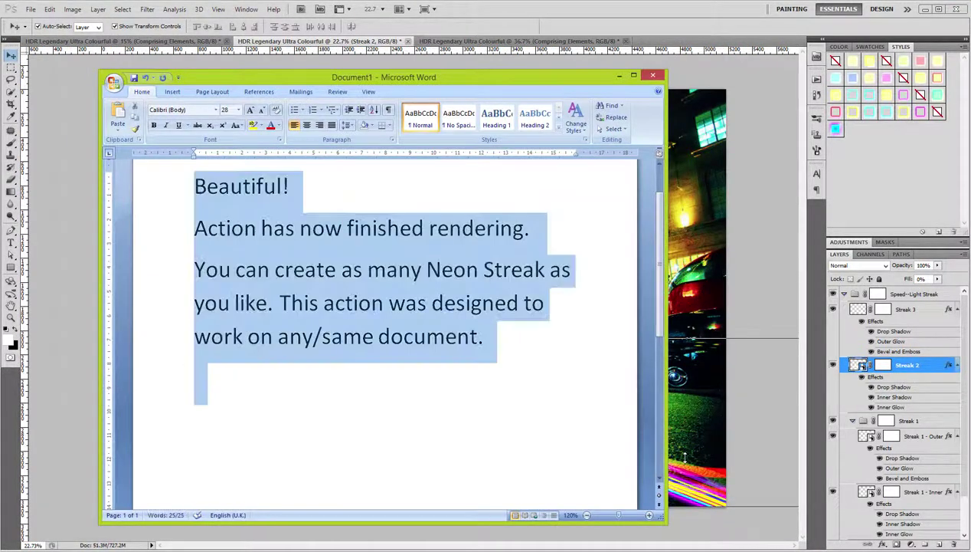
text(With the included sub)
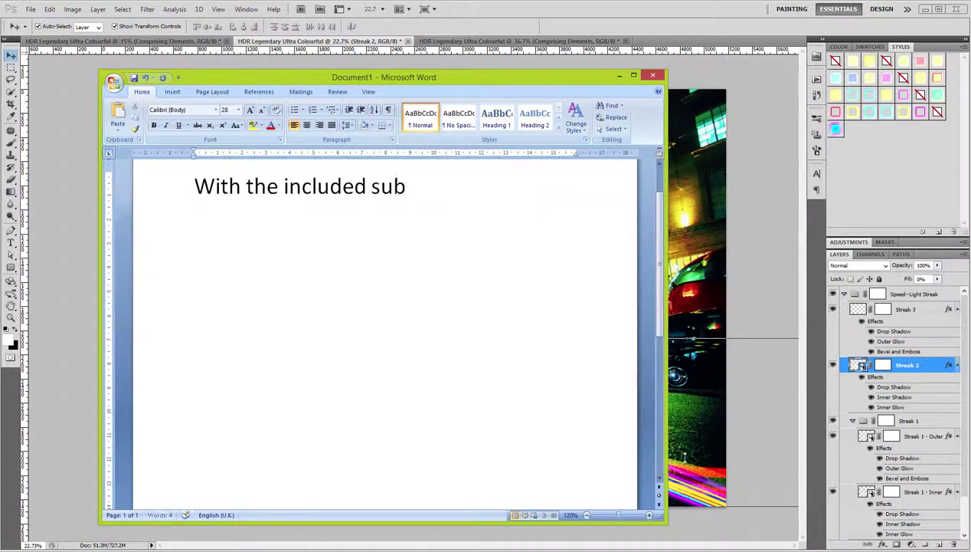
text(-actions you can )
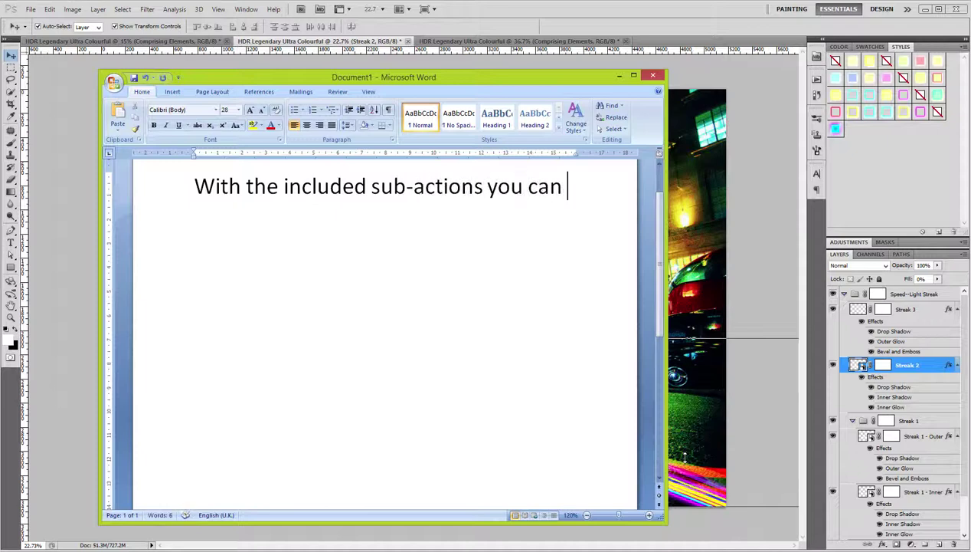
text(display less or mor)
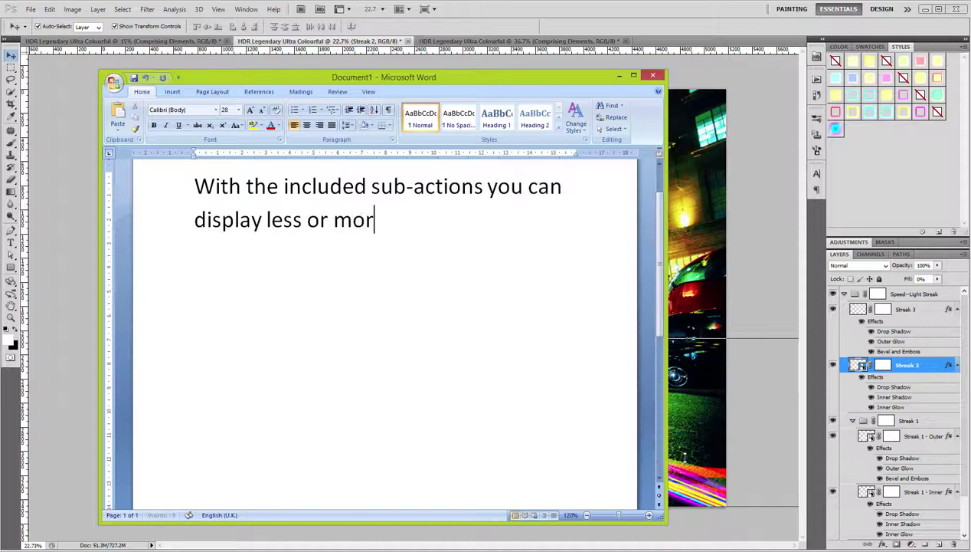
text(e link streaks.)
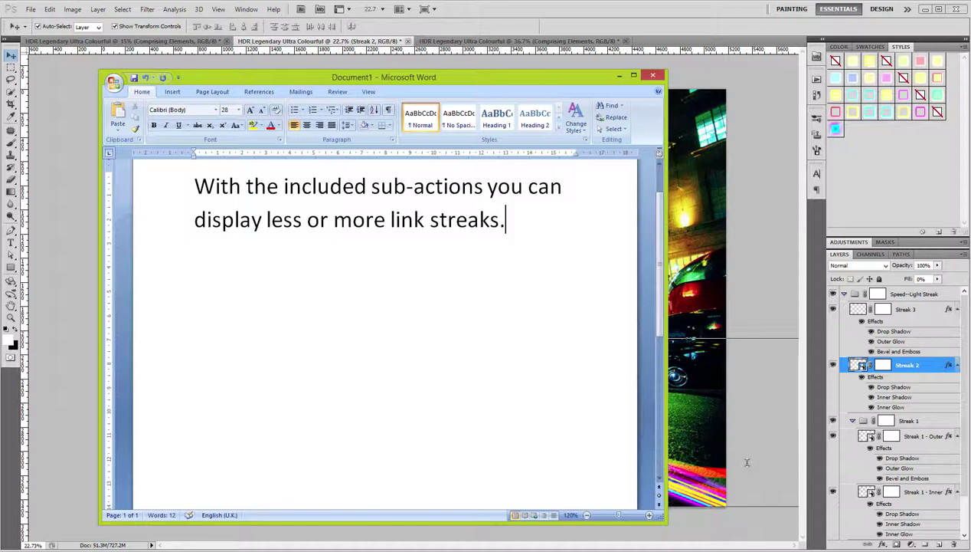
text( You can also easily)
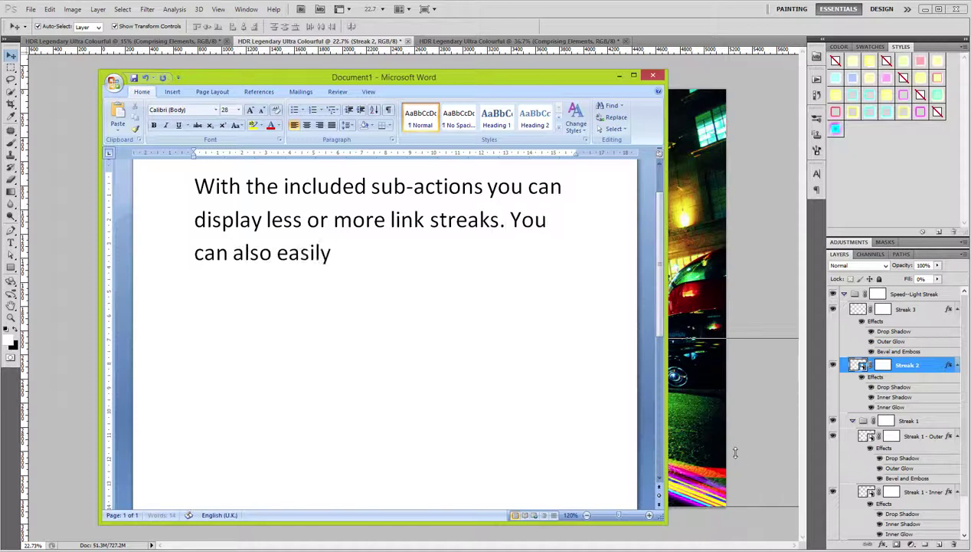
text( change the colours by)
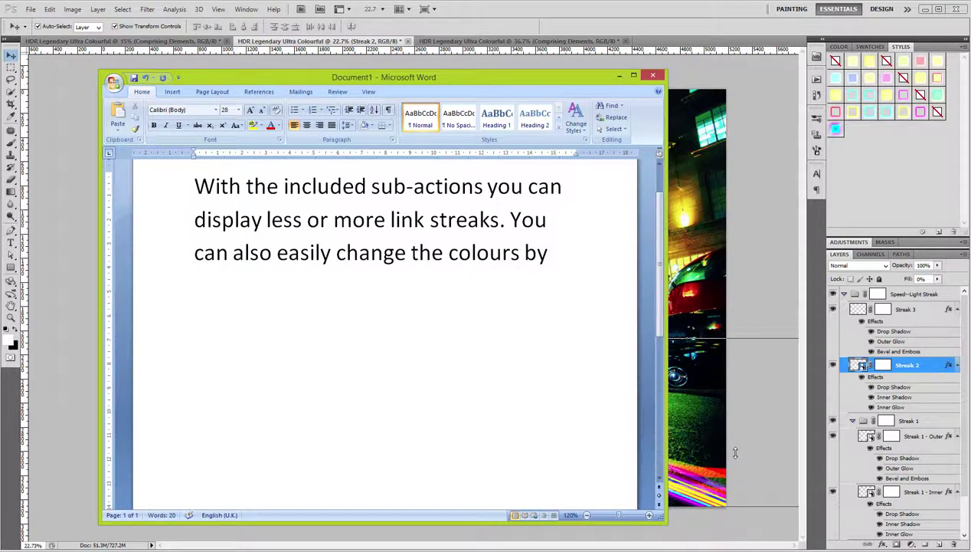
text( applying the includ)
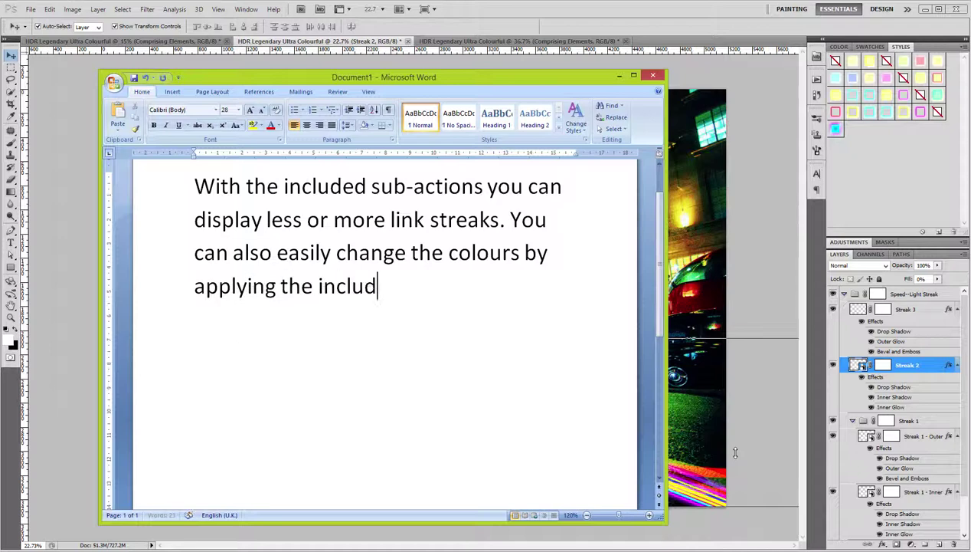
text(ed layer styles)
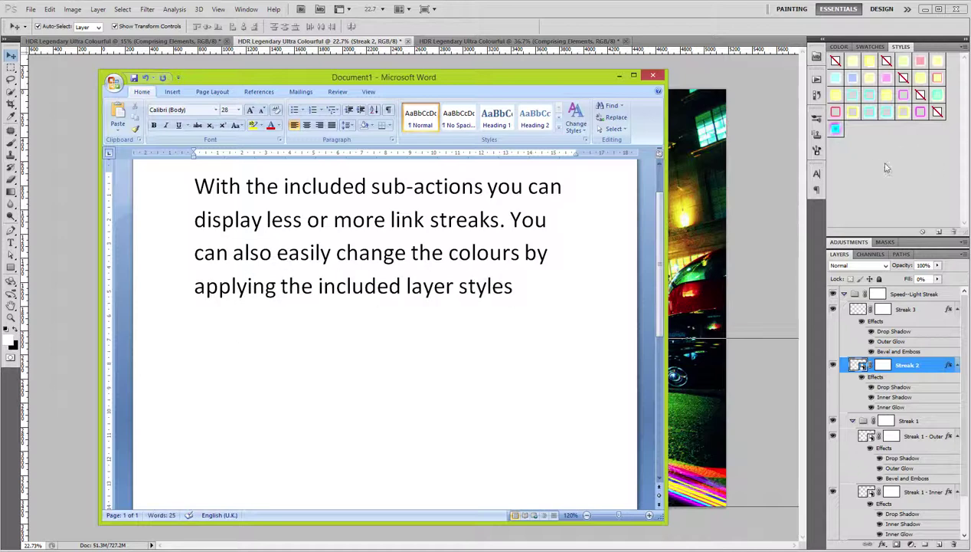
scroll(928, 423, down, 1)
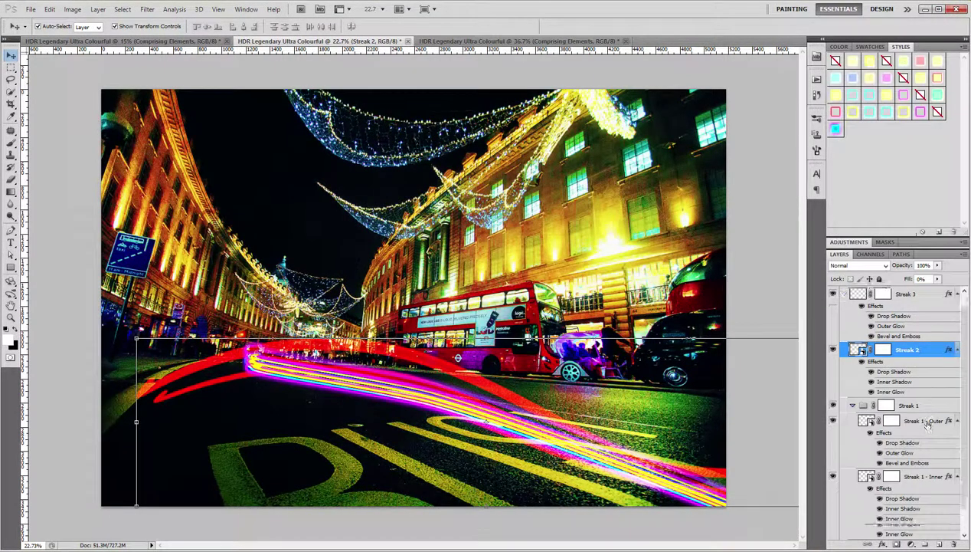
scroll(929, 424, down, 2)
text(Sim)
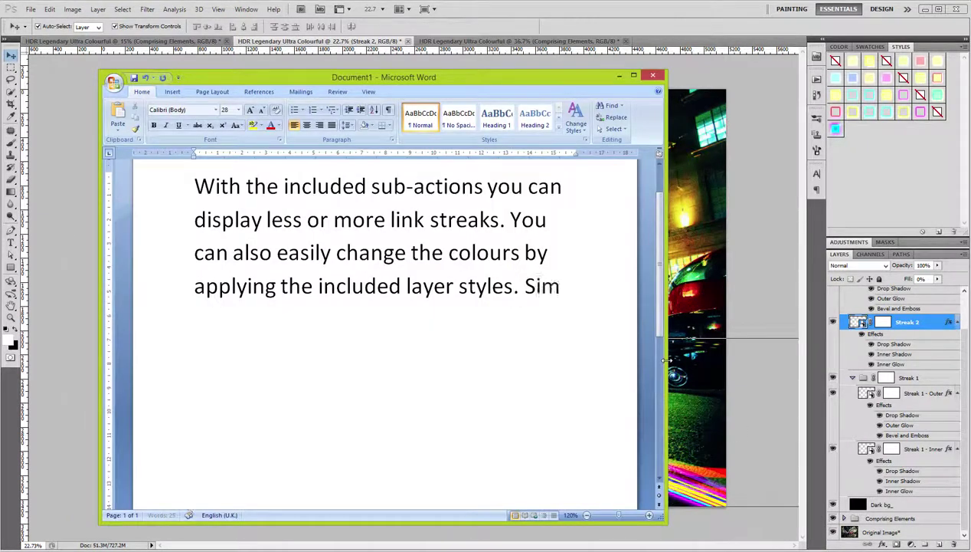
text(ply select the layer and)
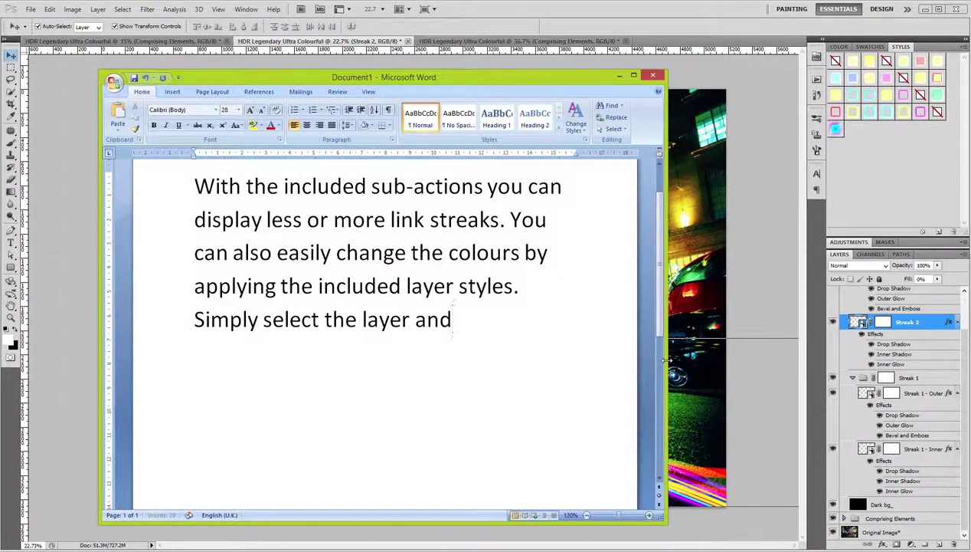
text( click the)
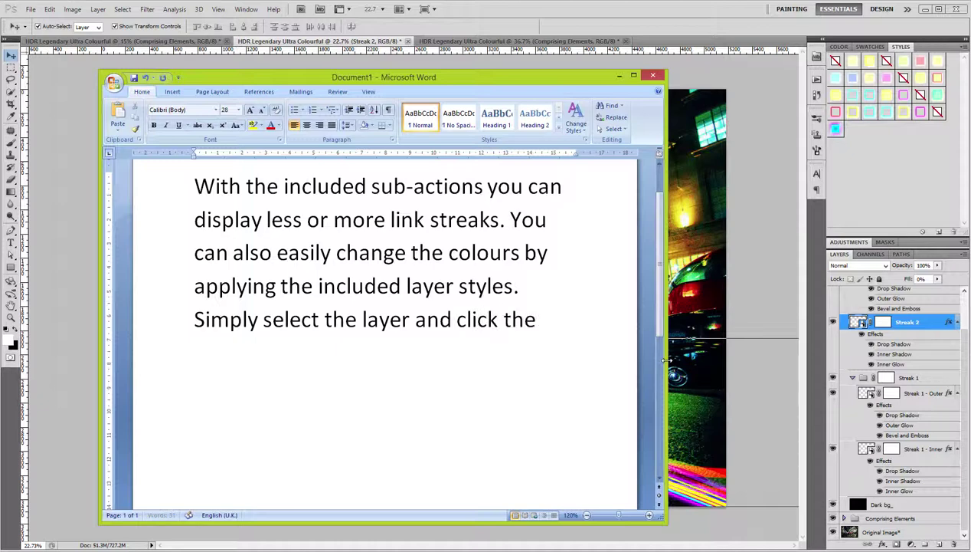
text( layer style of your cho)
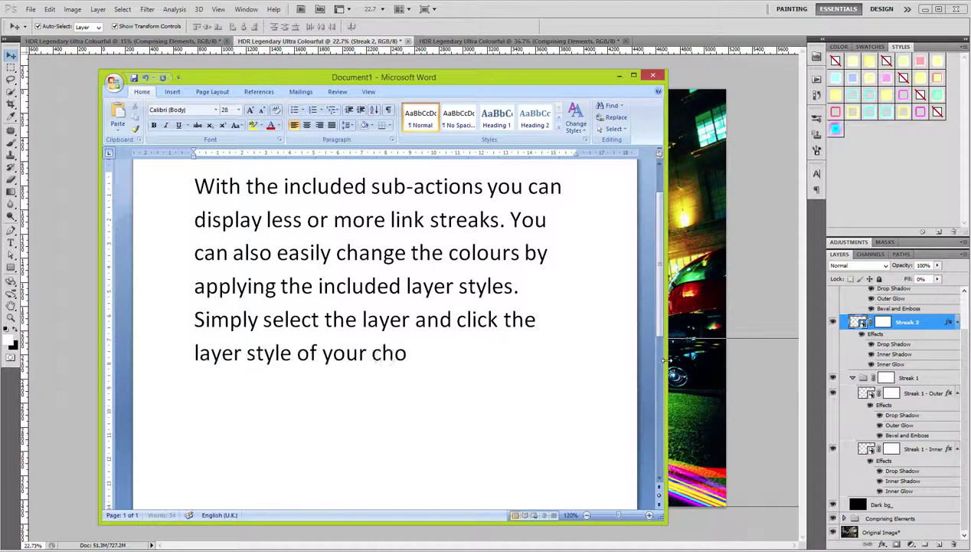
text(ice.)
Try several preset glow styles on the Streak 1 - Outer layer, ending on pink
click(933, 330)
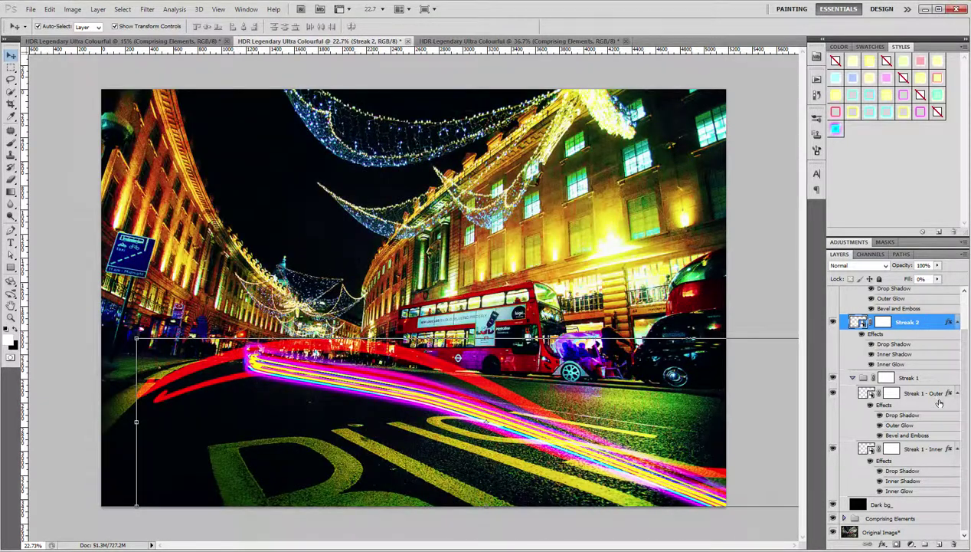
click(923, 448)
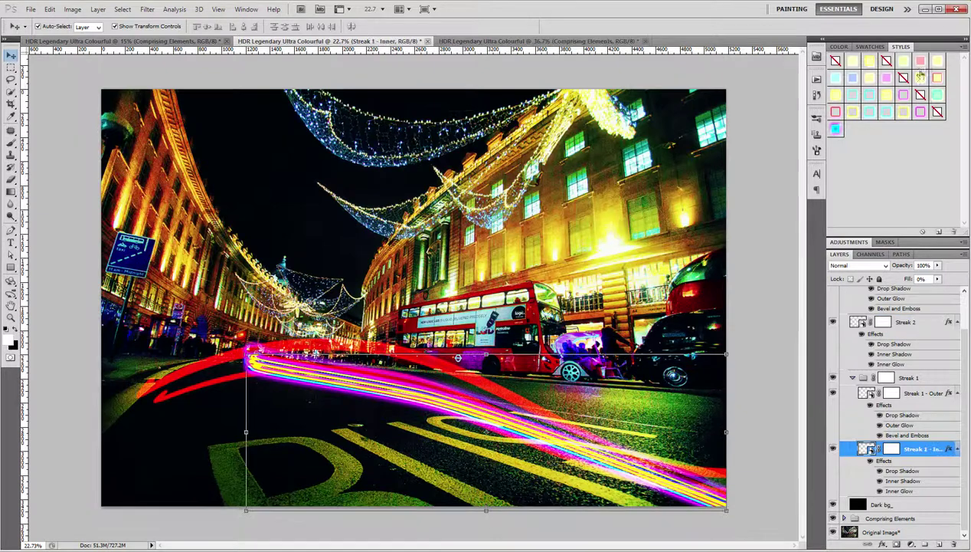
click(921, 394)
click(920, 79)
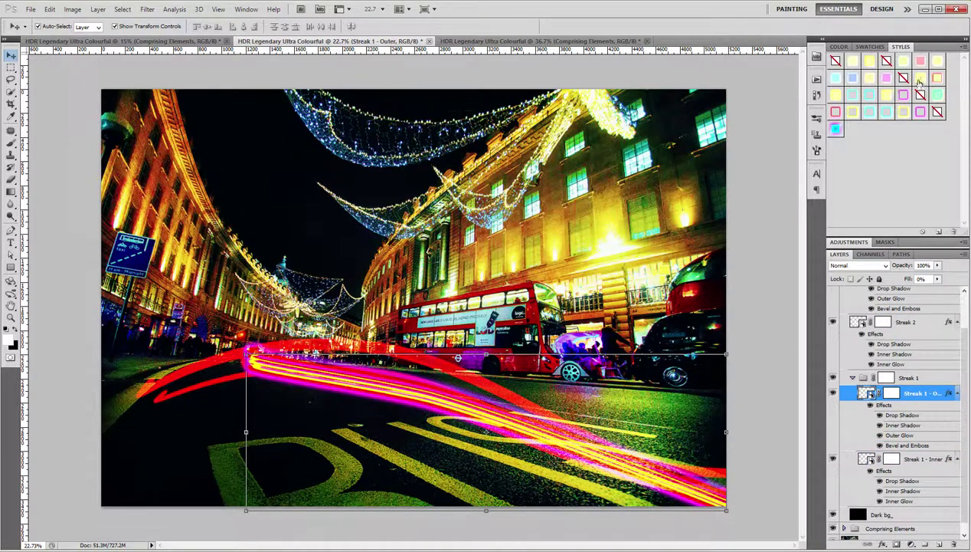
click(871, 95)
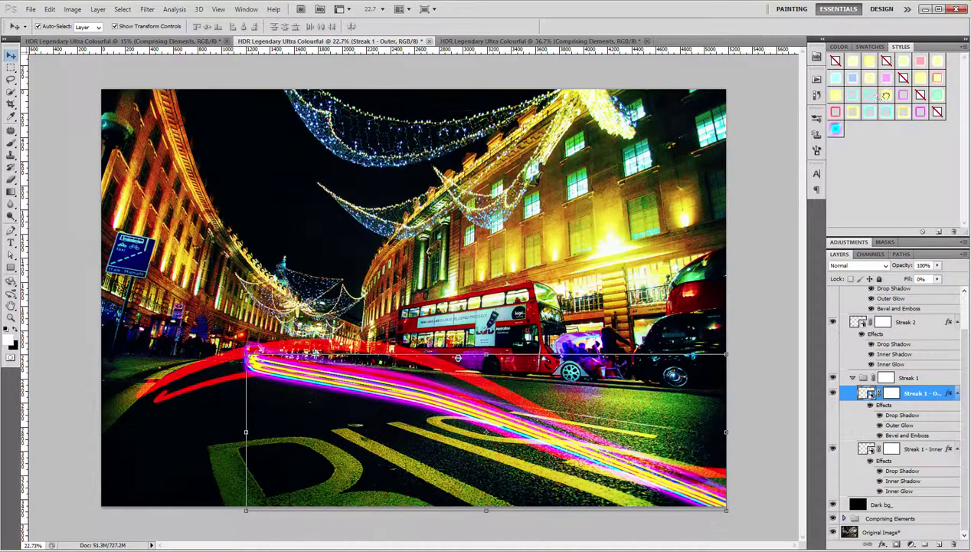
click(886, 95)
click(936, 97)
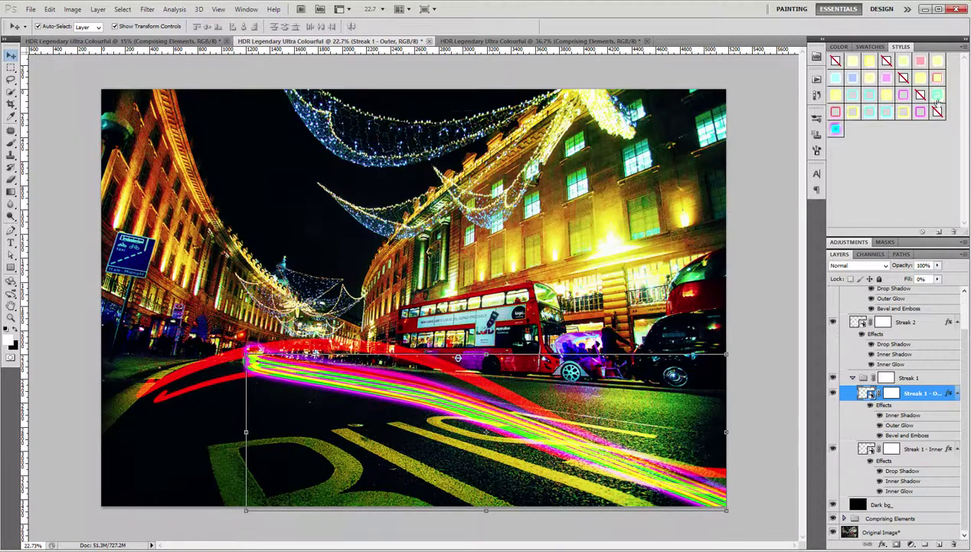
click(835, 112)
click(904, 113)
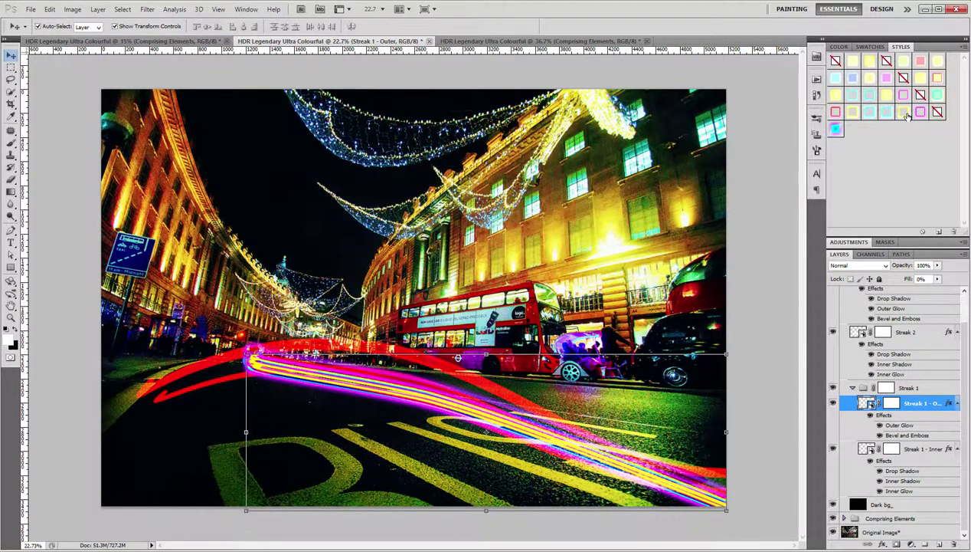
click(902, 110)
click(920, 80)
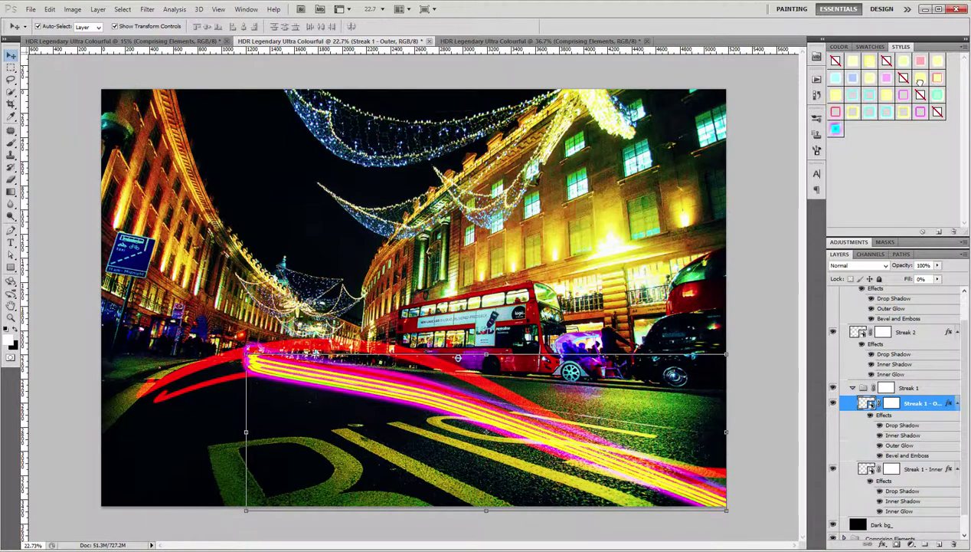
click(938, 78)
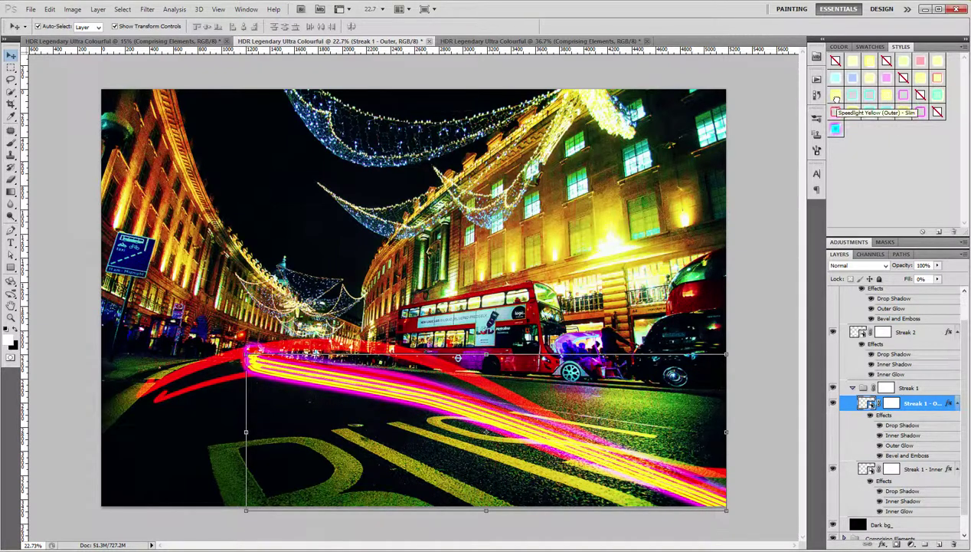
Try yellow, green, red-pink and cyan glow styles on the Streak 2 layer
key(alt+bracketright)
click(870, 62)
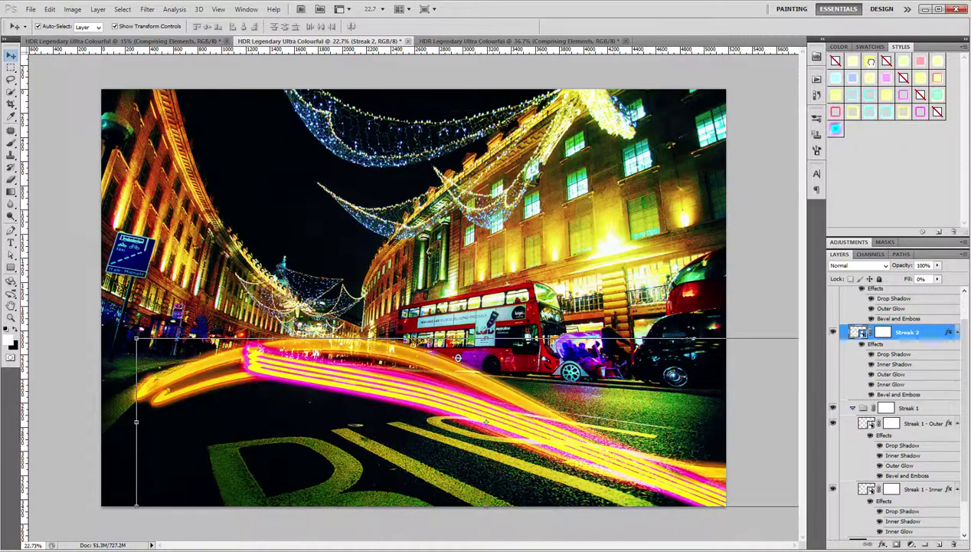
click(853, 62)
click(887, 64)
click(921, 61)
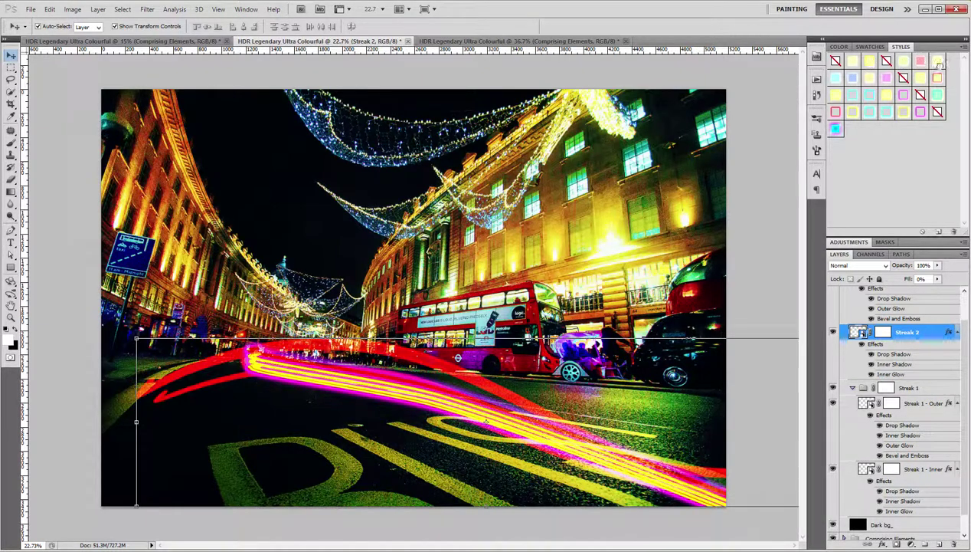
click(937, 62)
click(836, 79)
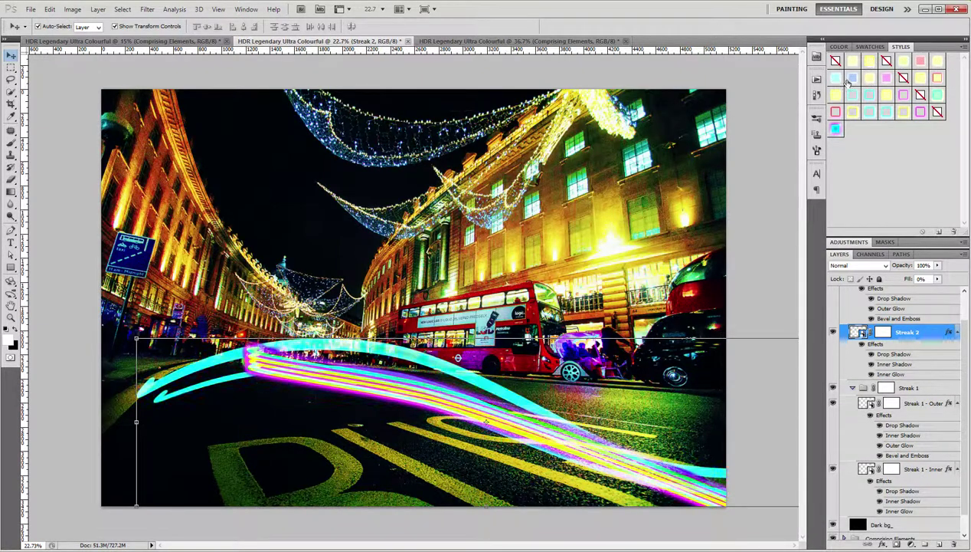
Hide the Streak 2 and Streak 1 trails and select the Streak 3 layer
click(833, 331)
click(833, 386)
scroll(889, 368, up, 2)
click(907, 308)
Restyle Streak 3 to a green glow, show Streak 1 again, and make its inner layer red
click(868, 61)
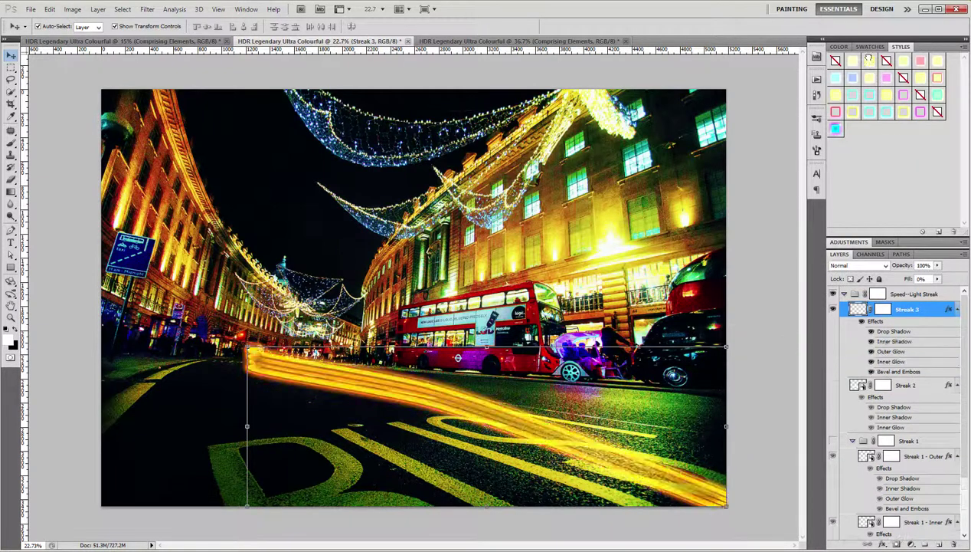
click(852, 63)
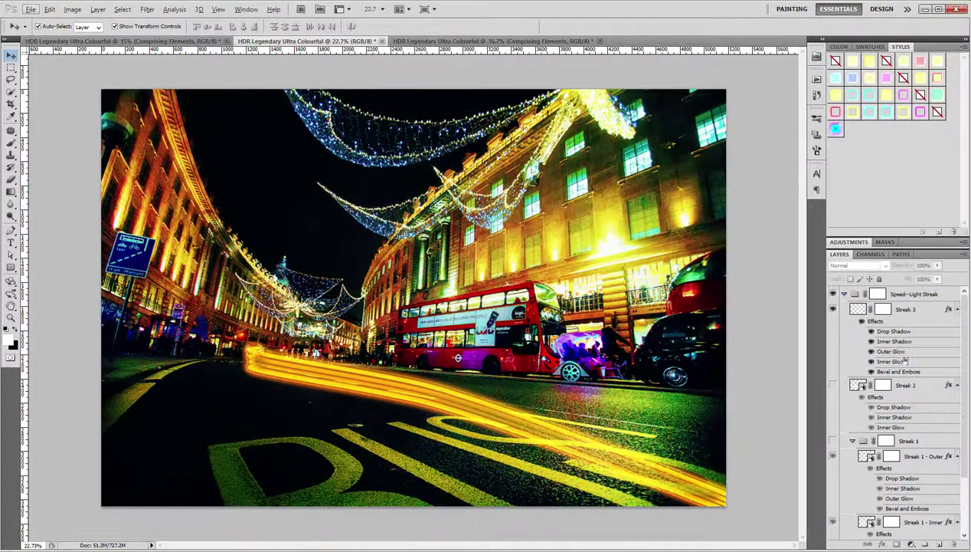
click(849, 61)
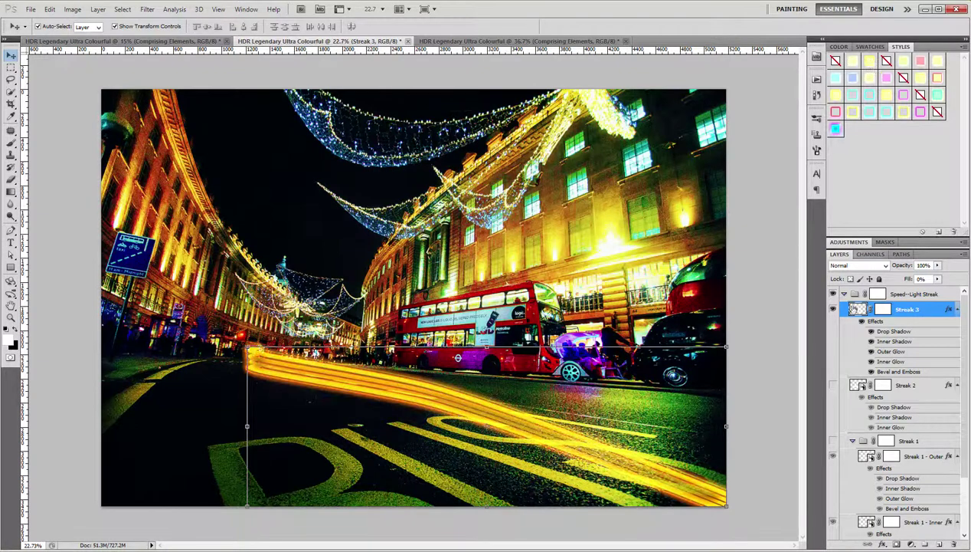
click(833, 441)
click(900, 112)
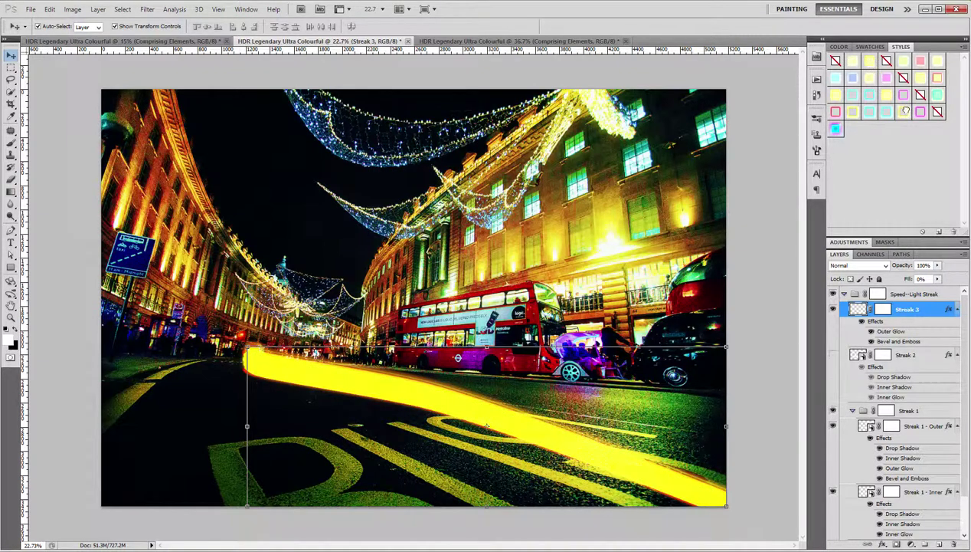
click(836, 112)
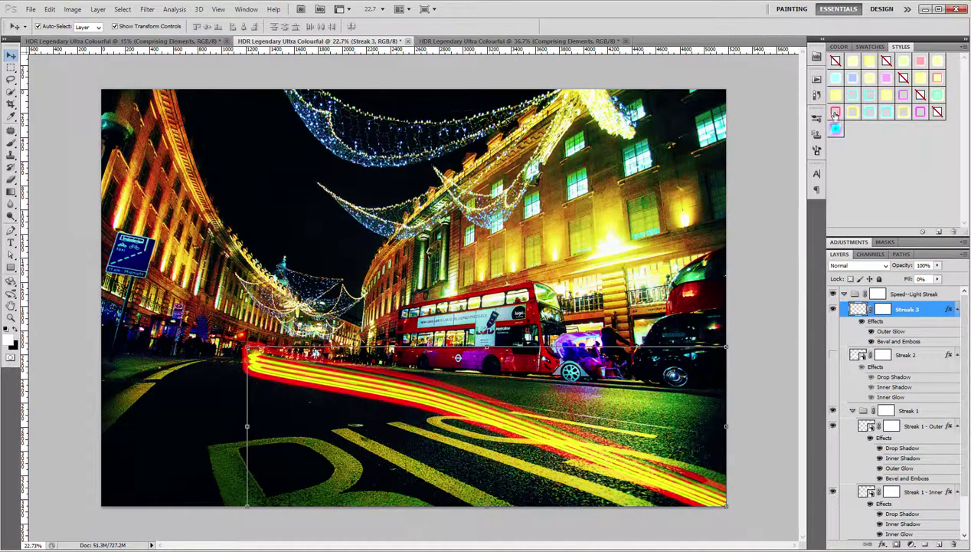
click(850, 113)
click(915, 108)
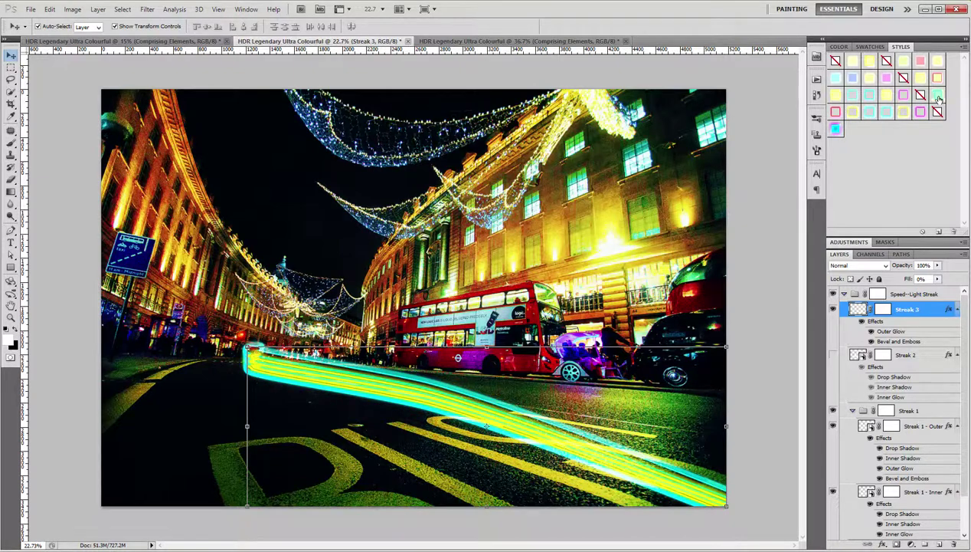
click(937, 96)
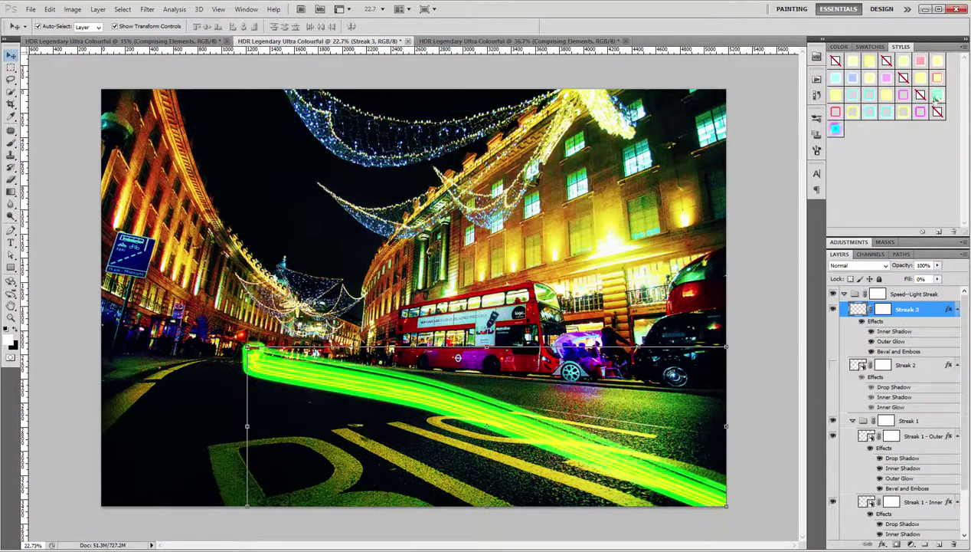
click(917, 502)
click(920, 60)
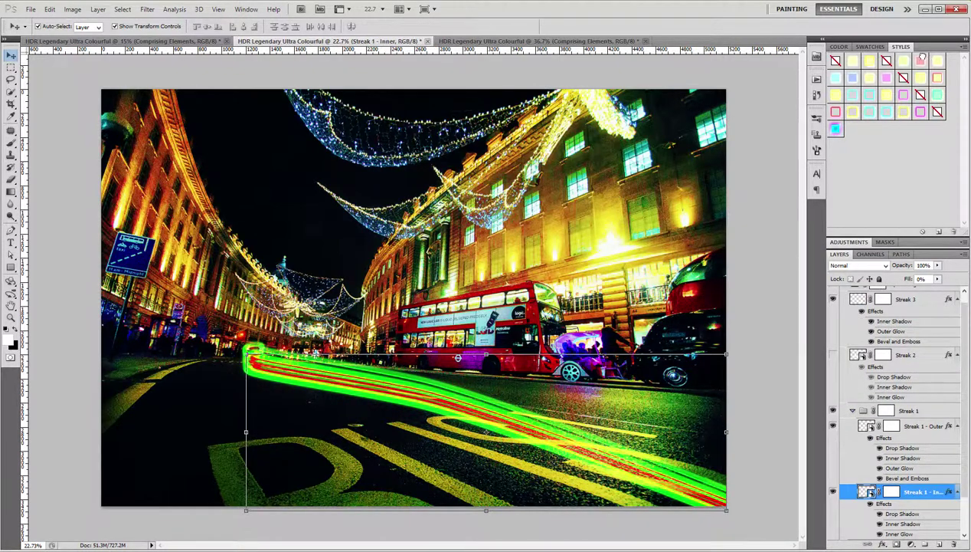
Try blue and green-yellow glows on Streak 1 - Inner, then hide Streak 3
click(851, 80)
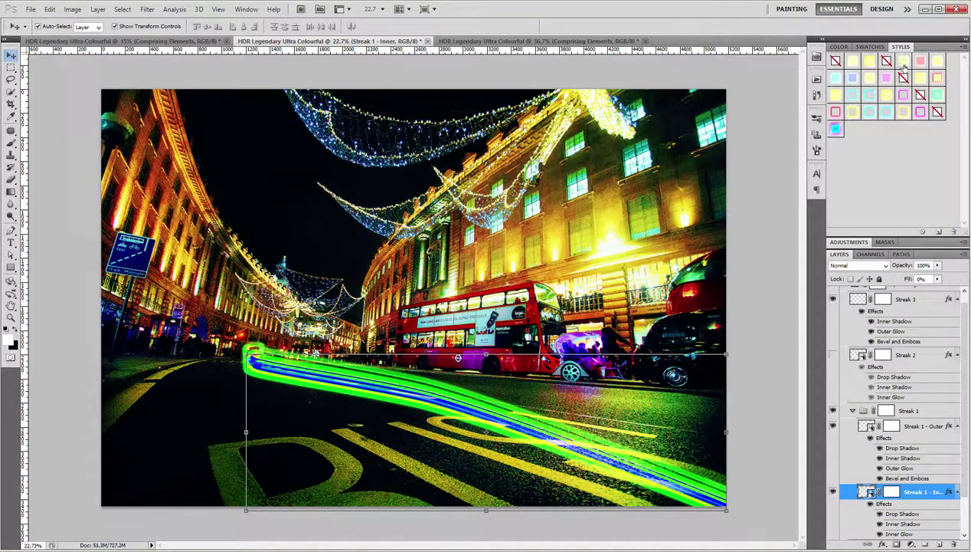
click(887, 94)
click(923, 300)
click(832, 298)
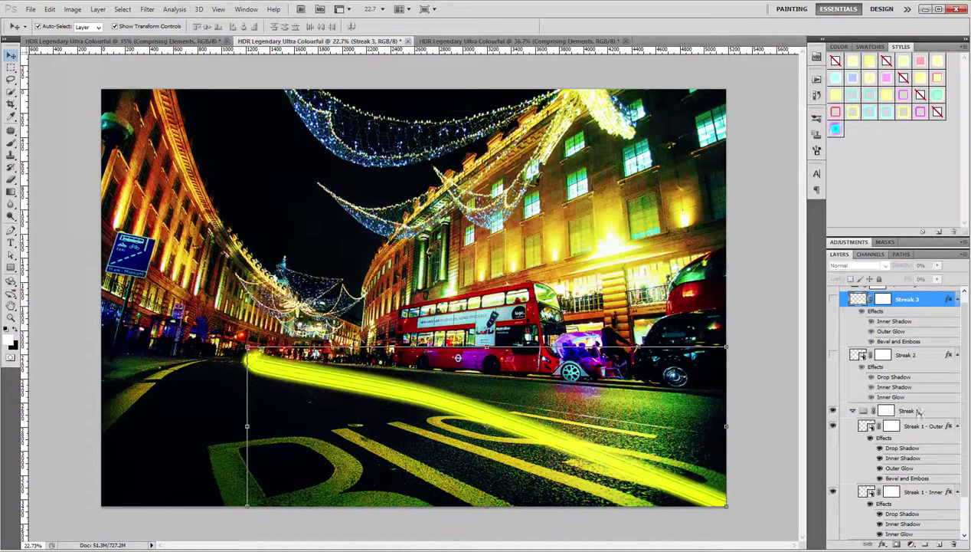
Cycle Streak 1 - Outer through several glow styles, settling on yellow-red
click(915, 425)
click(936, 79)
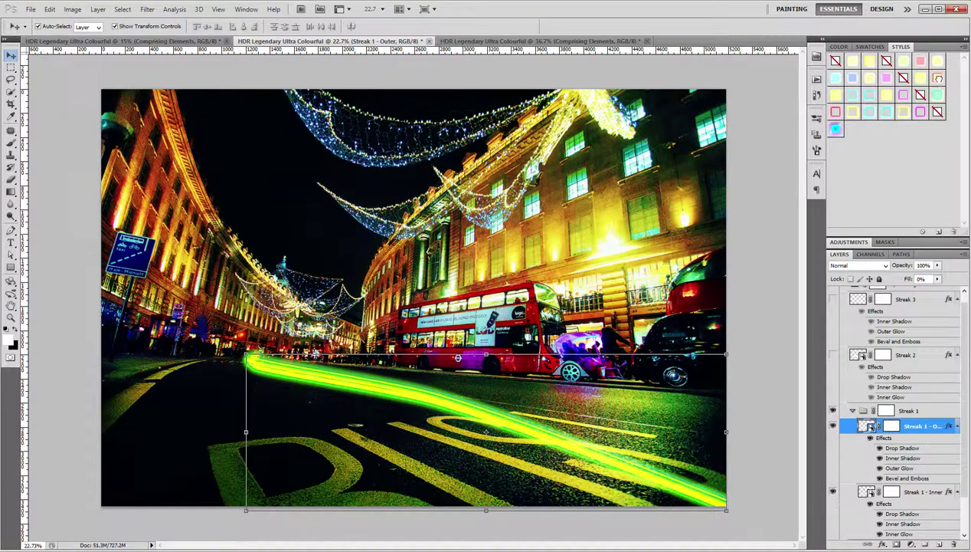
click(938, 94)
click(871, 95)
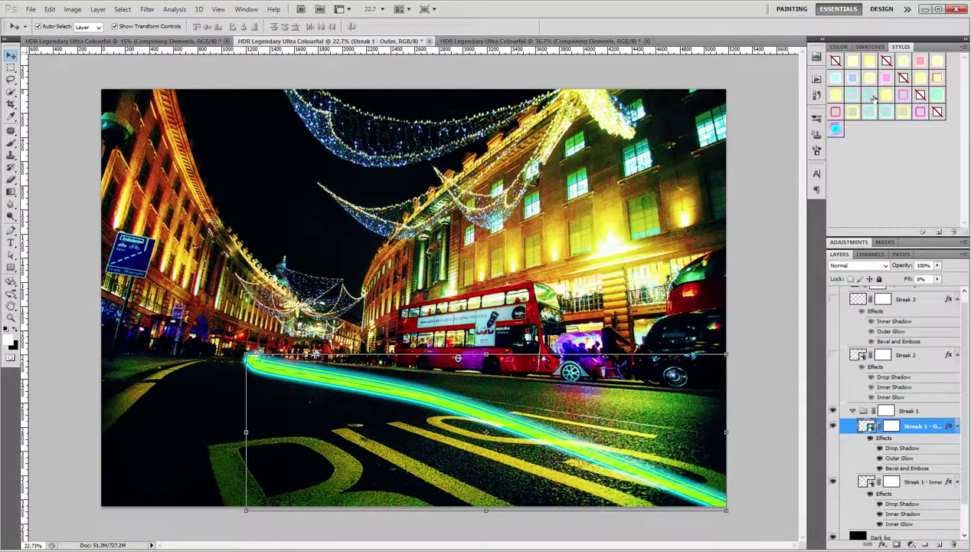
click(905, 95)
click(905, 95)
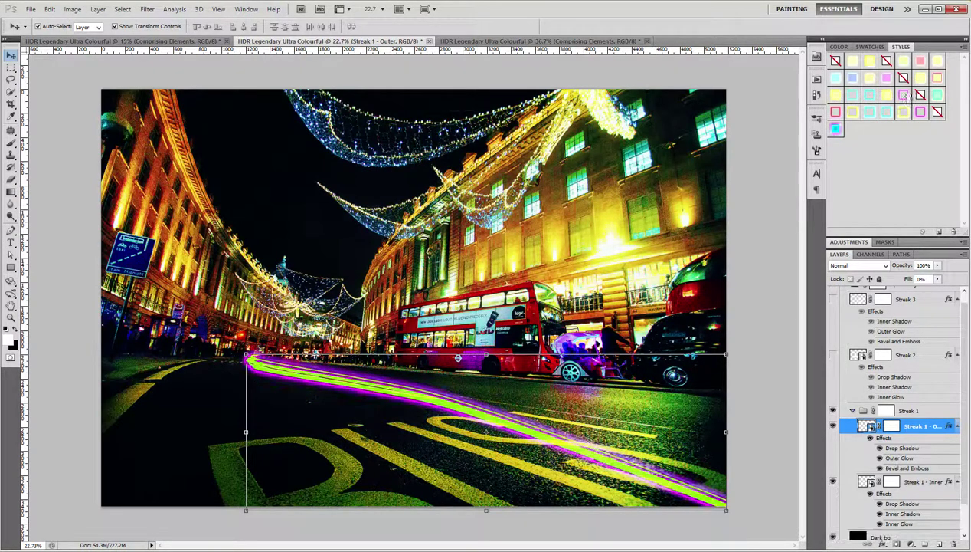
click(938, 78)
scroll(852, 452, down, 2)
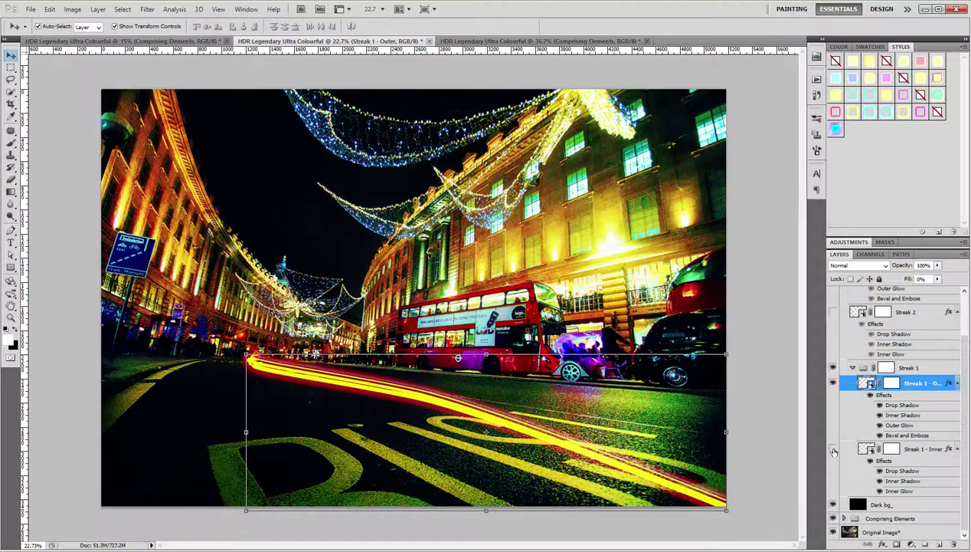
Cycle Streak 1 - Inner through red, cyan and glow styles, settling on orange
click(833, 451)
click(915, 448)
click(868, 61)
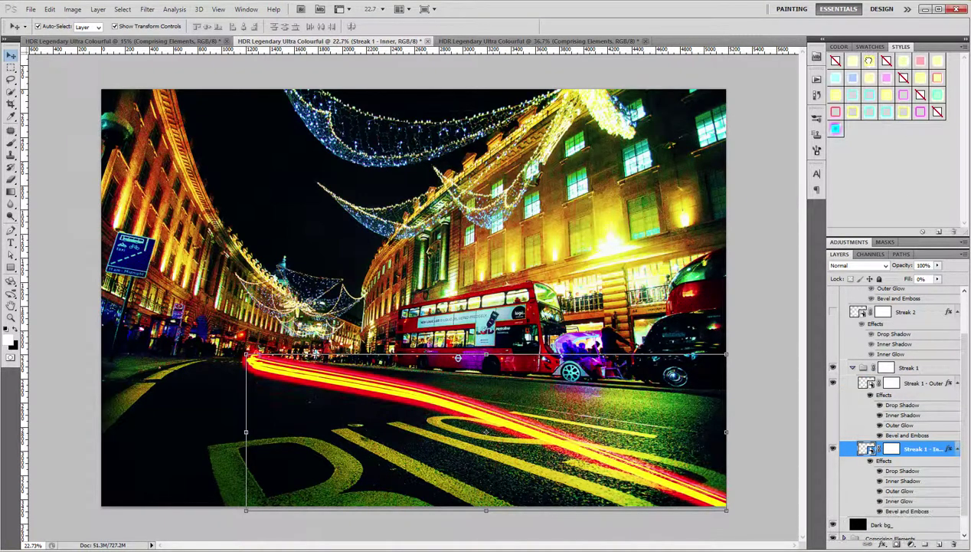
click(851, 62)
click(903, 61)
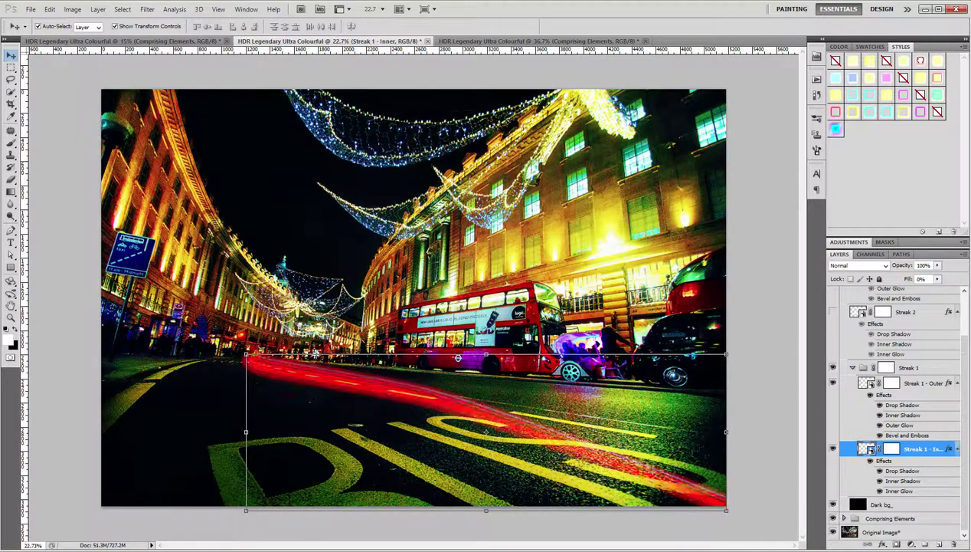
click(939, 60)
click(853, 77)
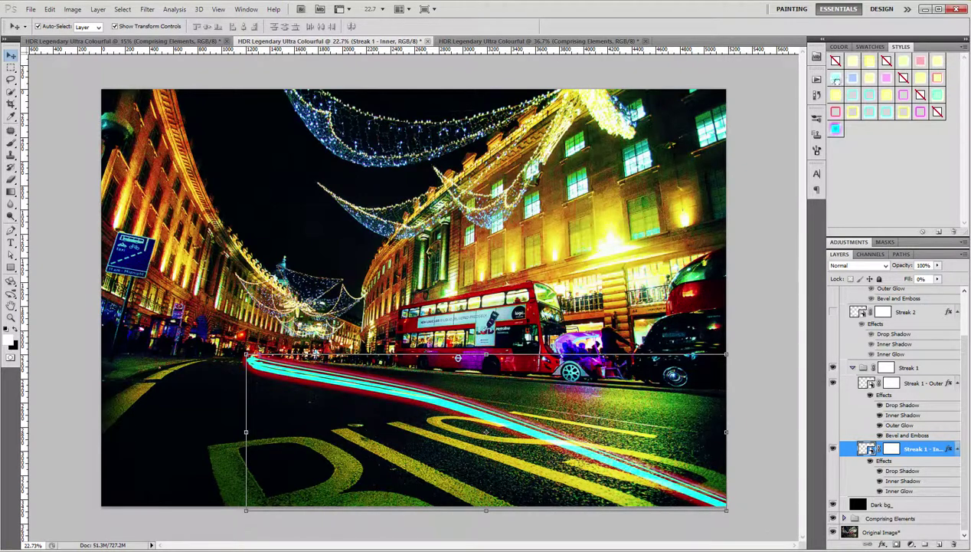
click(869, 78)
Make Streak 2 visible again and select it for styling
scroll(898, 423, up, 1)
scroll(898, 423, up, 1)
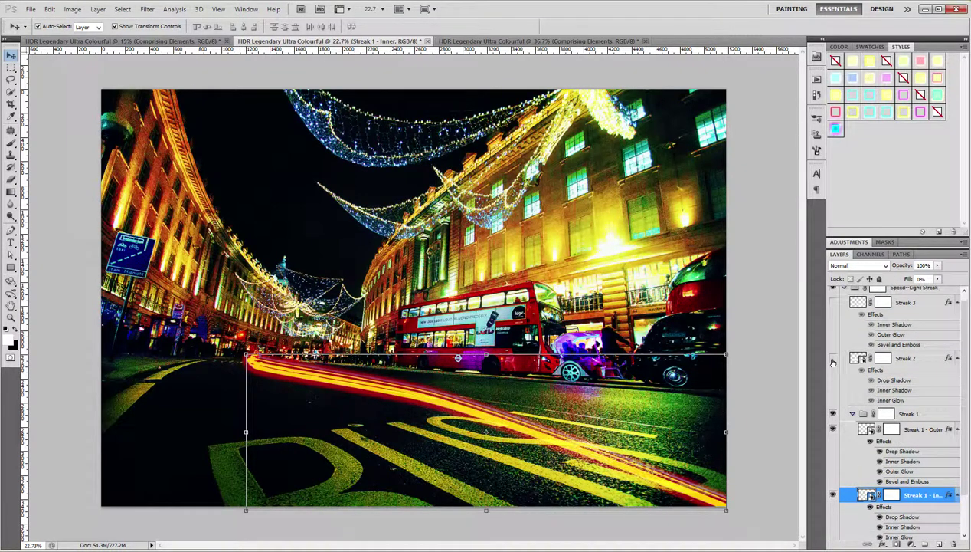
click(833, 358)
click(912, 358)
Cycle Streak 2 through green, cyan, yellow and orange styles, ending on warm orange-red
click(920, 78)
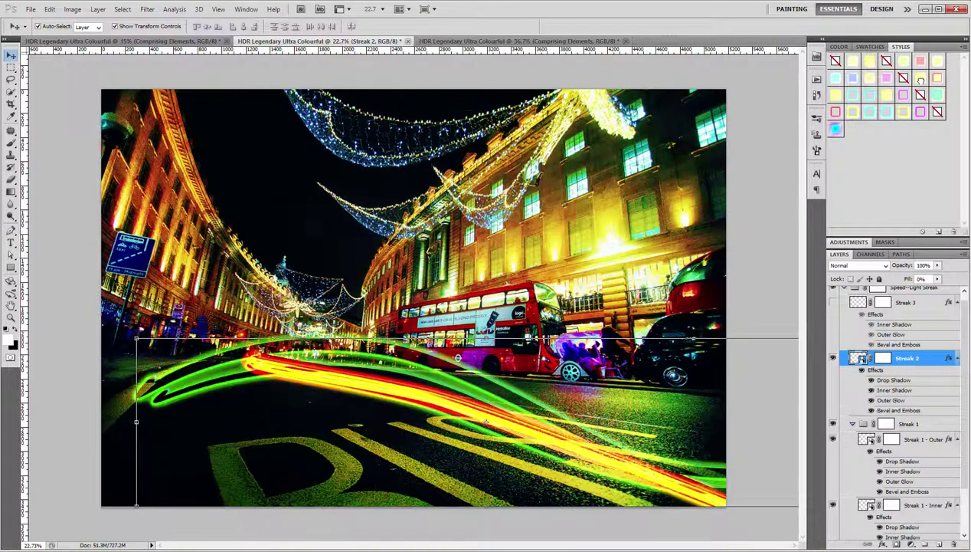
click(938, 78)
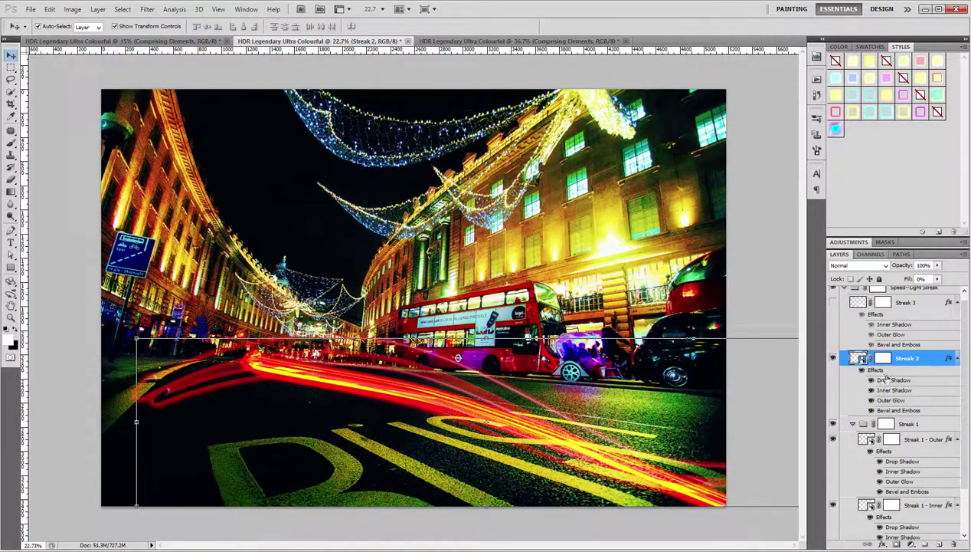
click(838, 94)
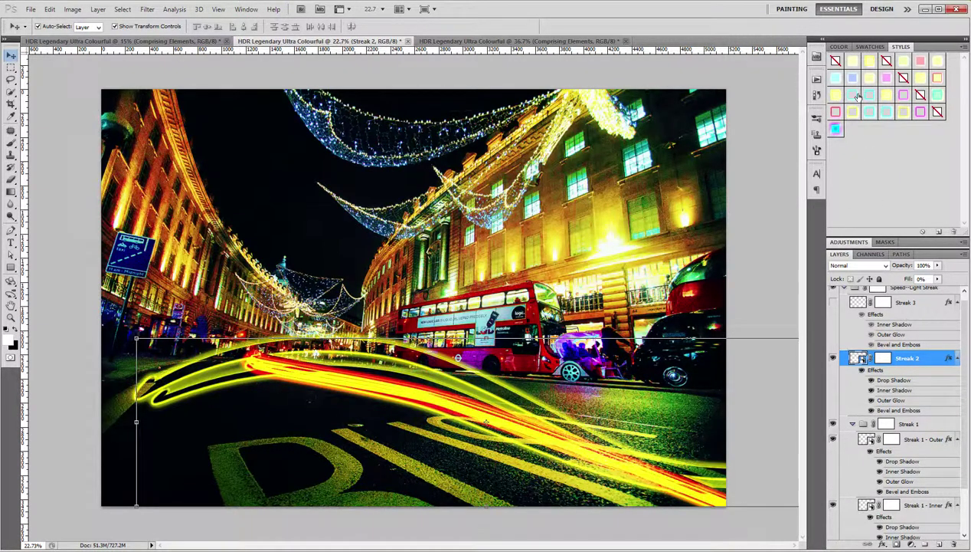
click(858, 96)
click(878, 96)
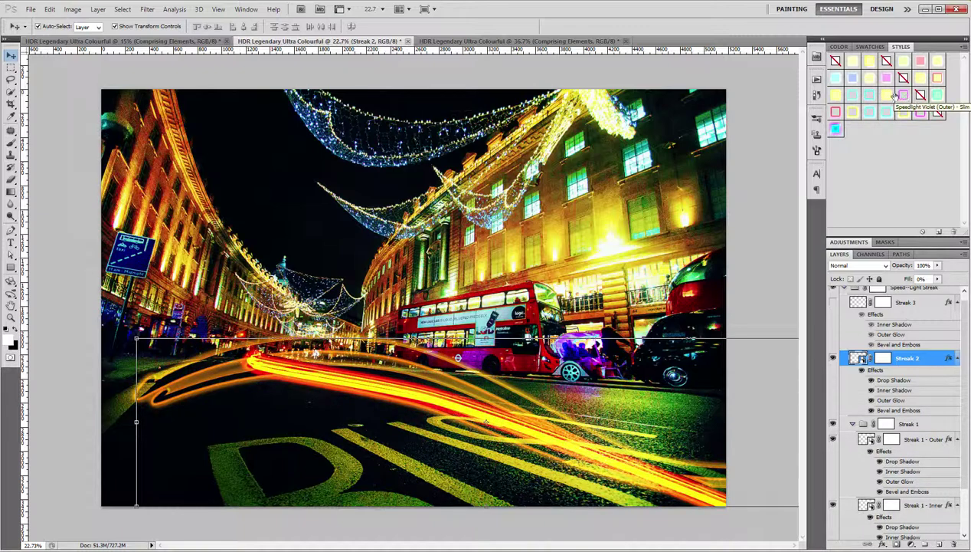
click(835, 95)
click(904, 95)
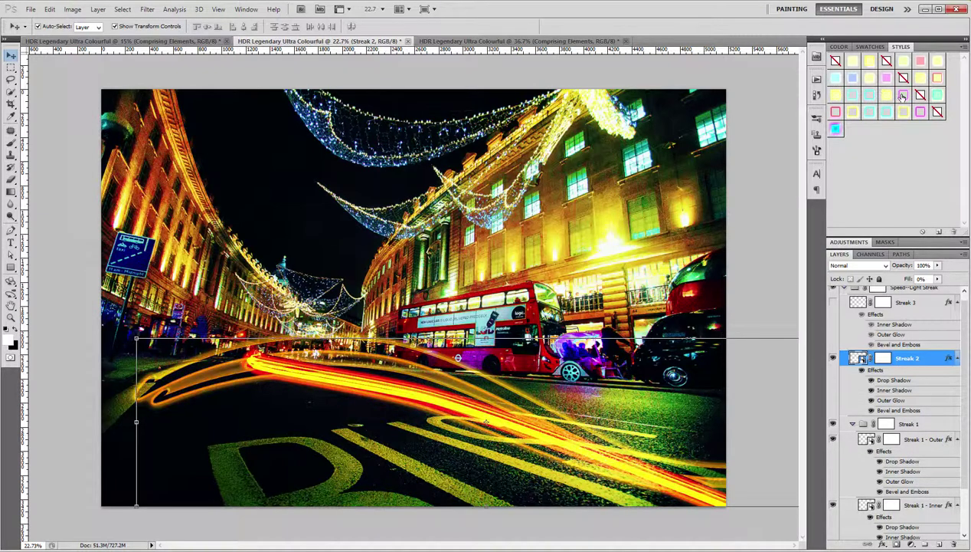
click(902, 113)
click(854, 112)
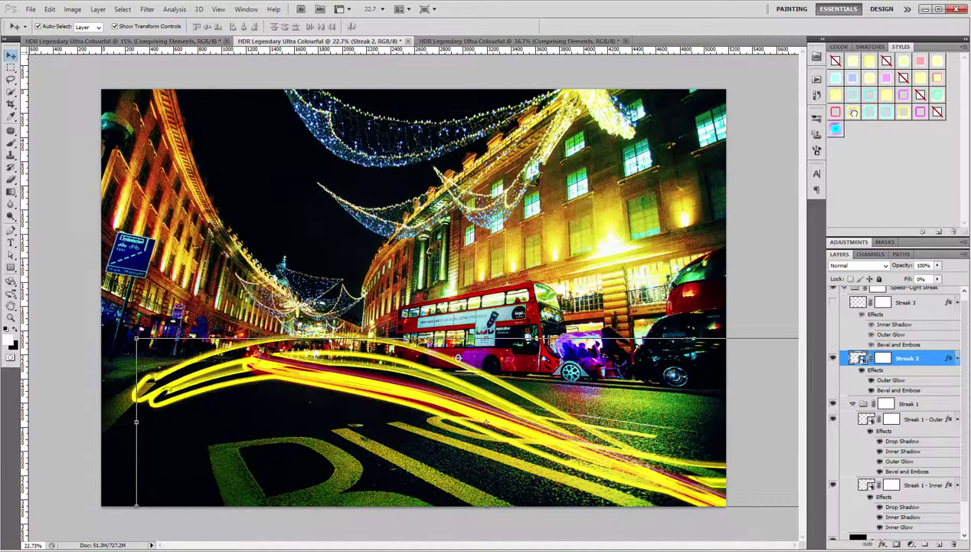
click(887, 113)
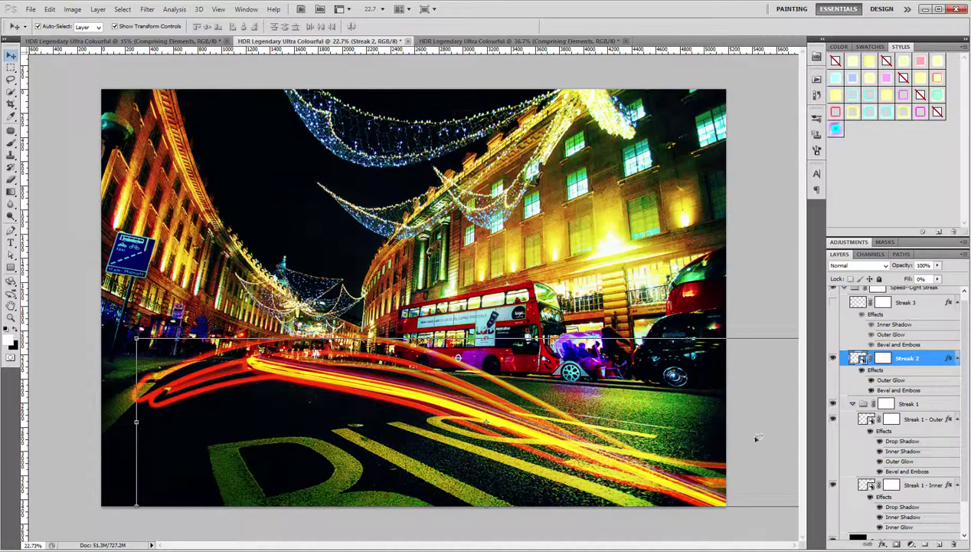
Rewrite the Word note about layer styles perfecting the neon colour and soft-brush erasing
key(ctrl+a)
text(Very)
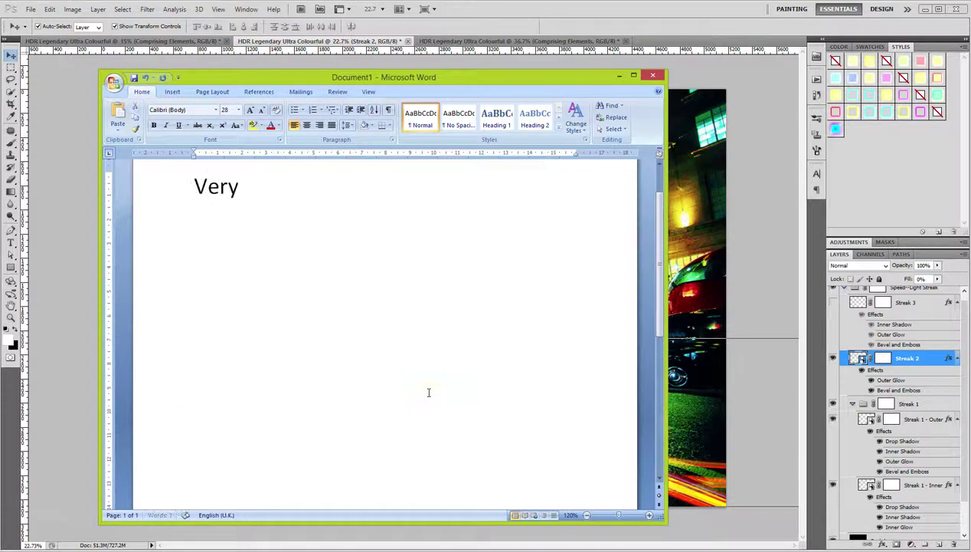
text( easy to play around)
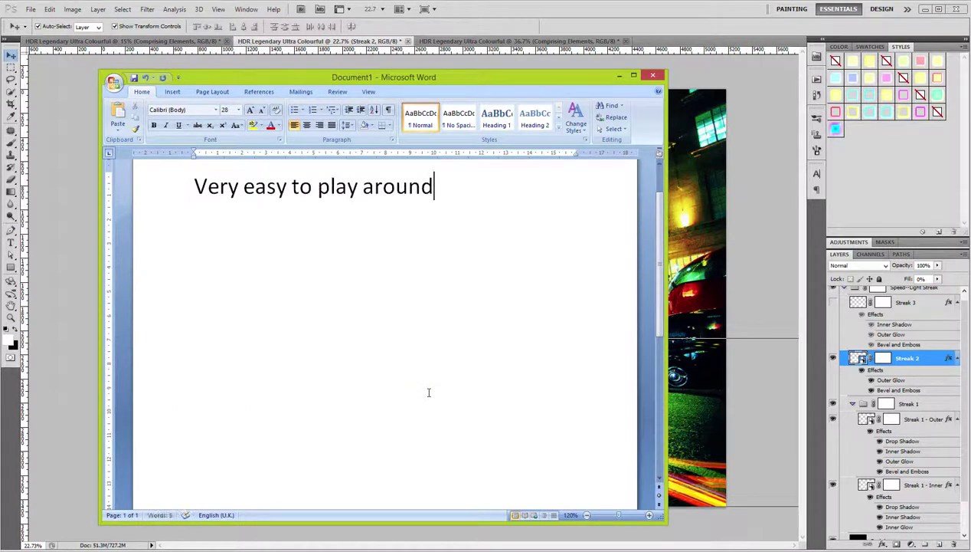
text(h)
key(ctrl+BackSpace)
text(using the layer styles to achi)
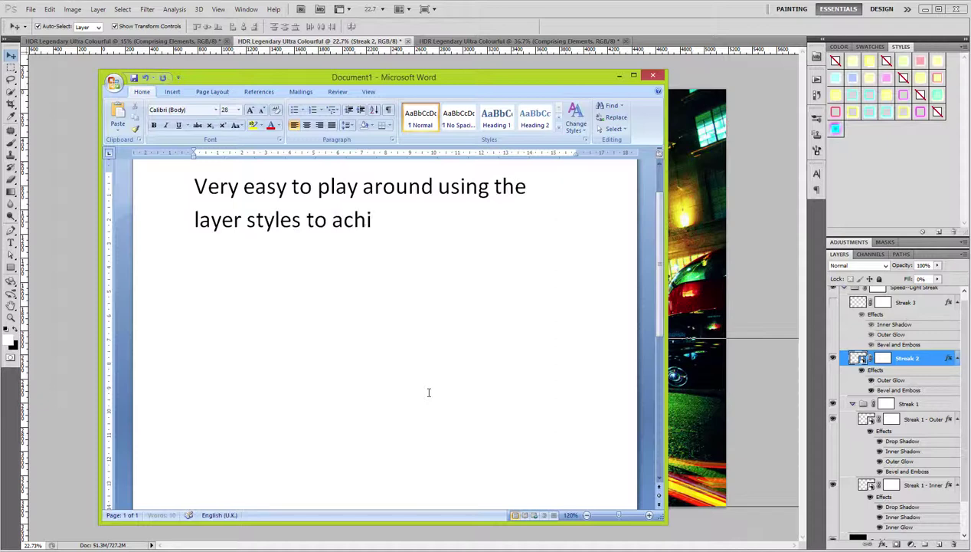
text(eve the perfect)
key(BackSpace)
text(louyr)
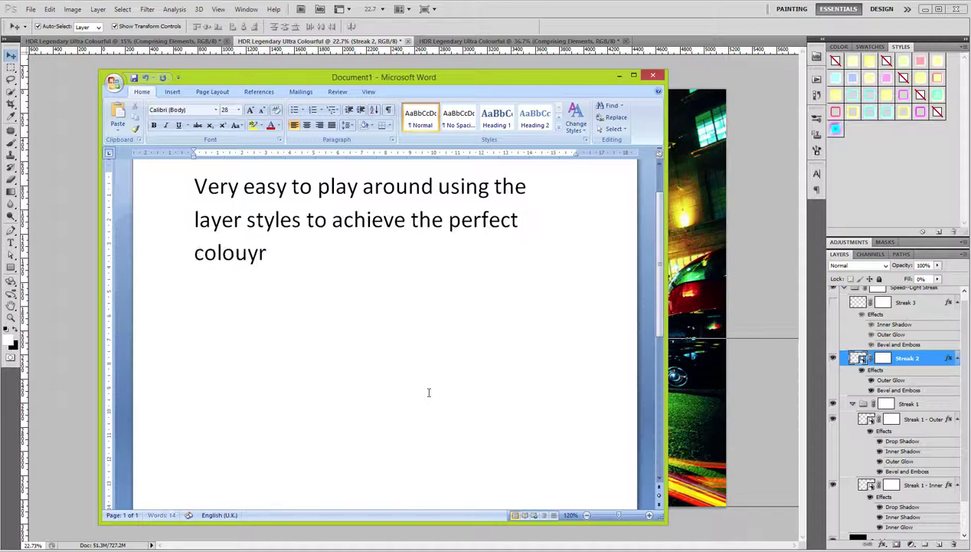
text( for thenewo)
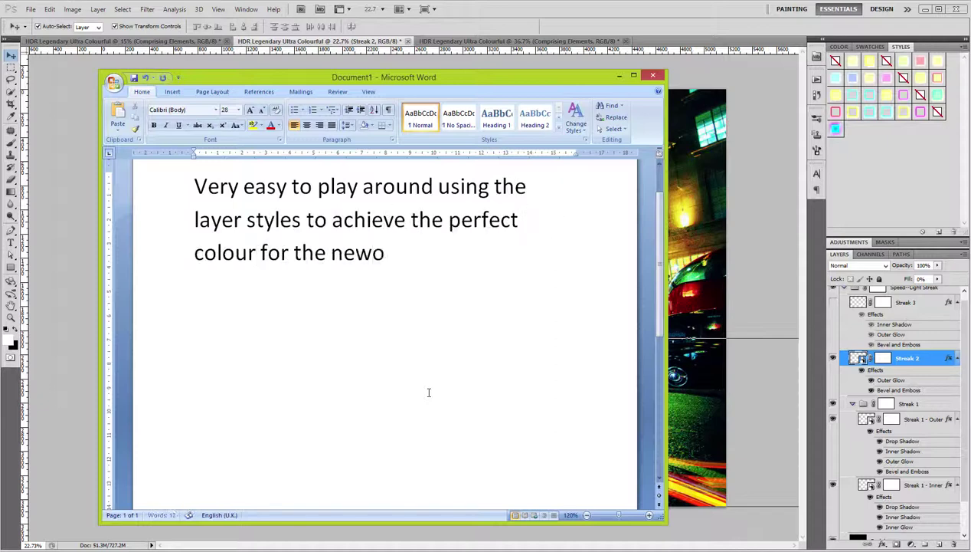
key(BackSpace)
key(BackSpace)
text(on streak. Y)
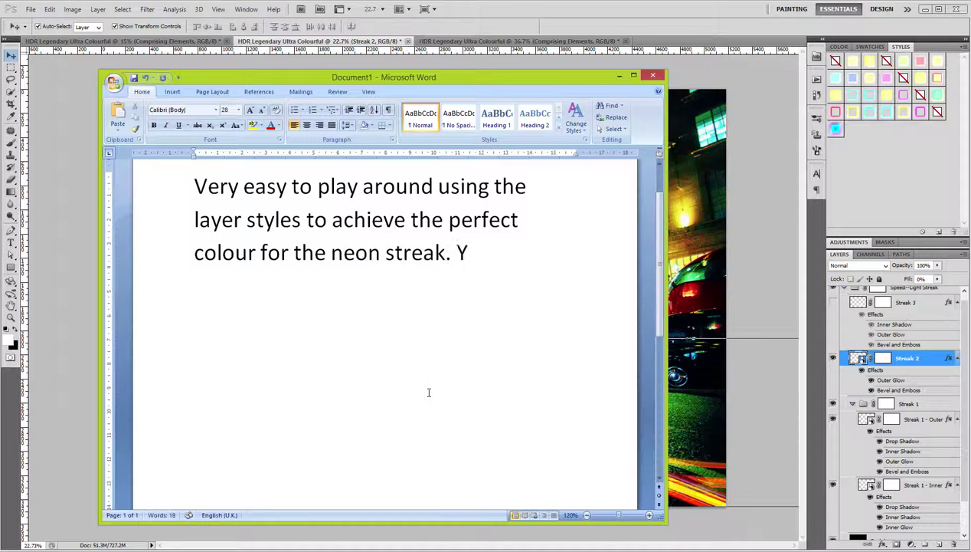
text(ou can also erase any)
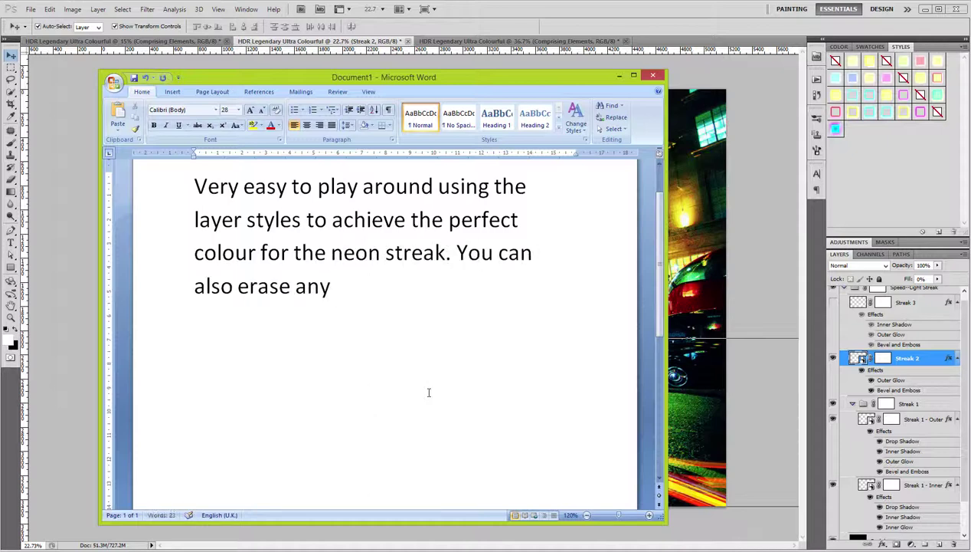
text( part usingour)
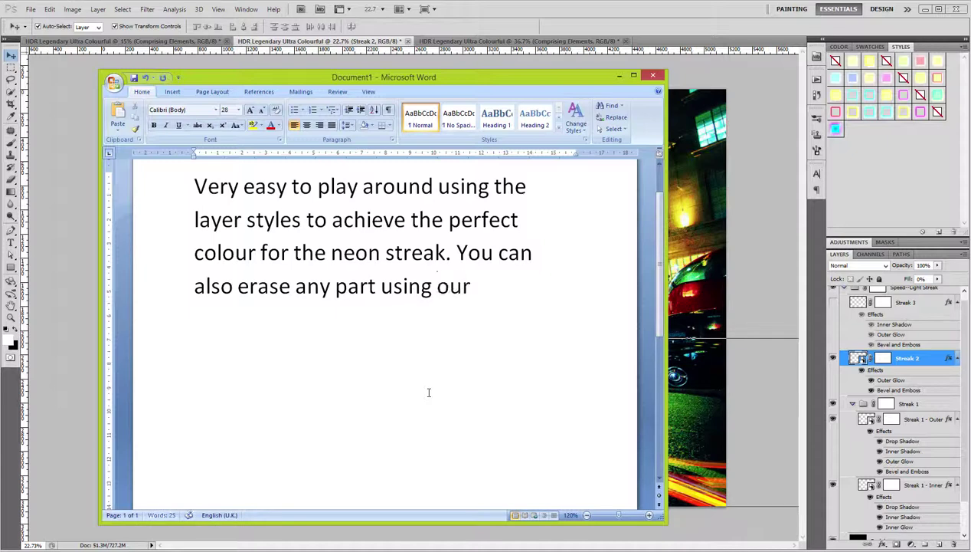
text( soft brush)
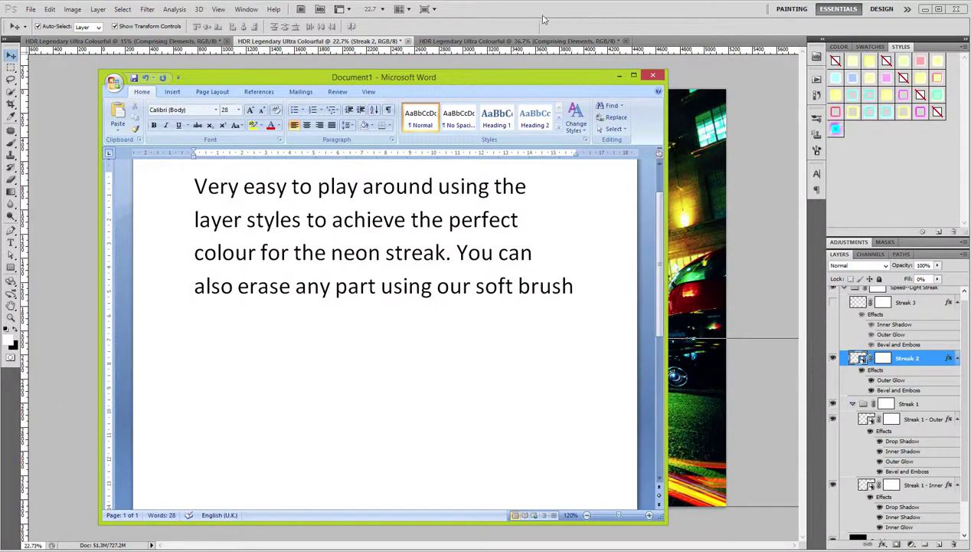
click(543, 19)
Set up a 400 px, 0% hardness black brush on Streak 2's layer mask
click(10, 143)
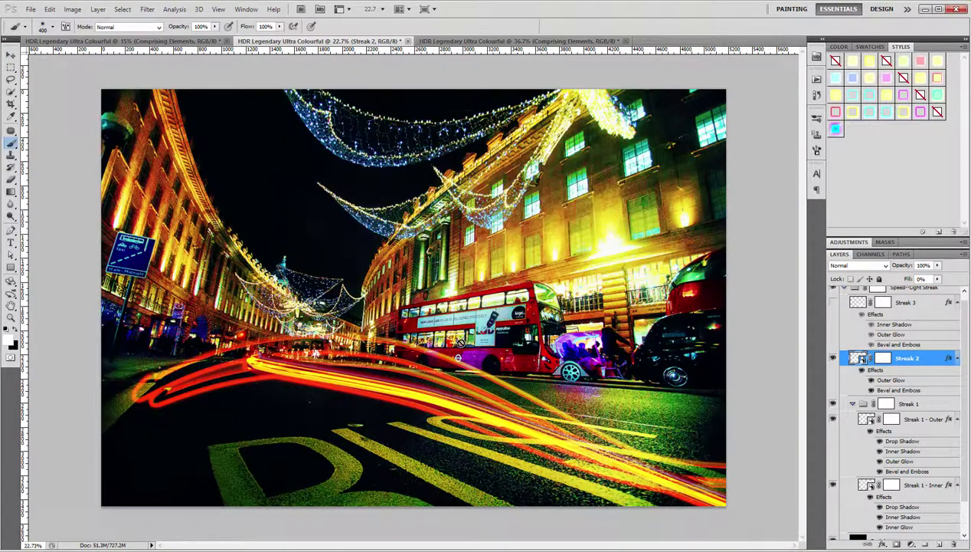
right_click(458, 342)
click(873, 357)
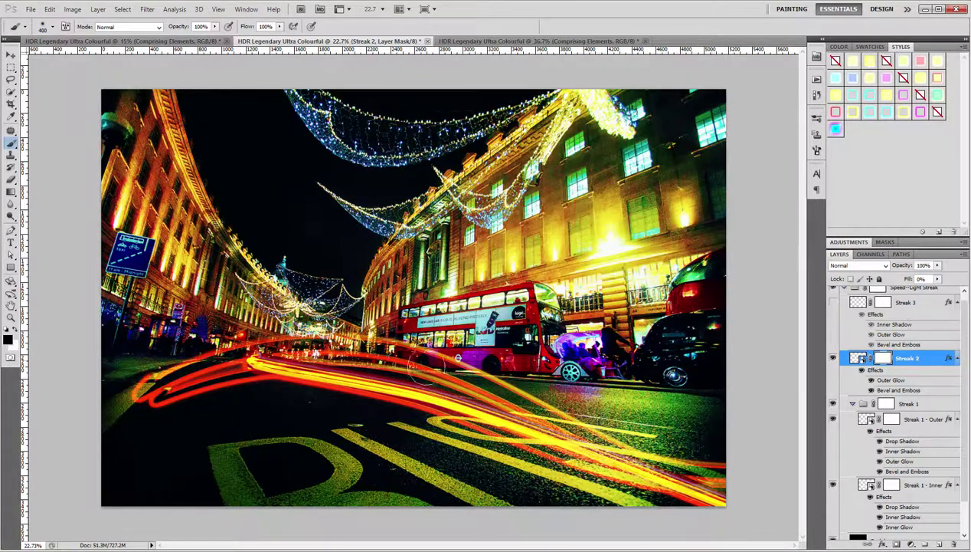
click(11, 337)
click(918, 210)
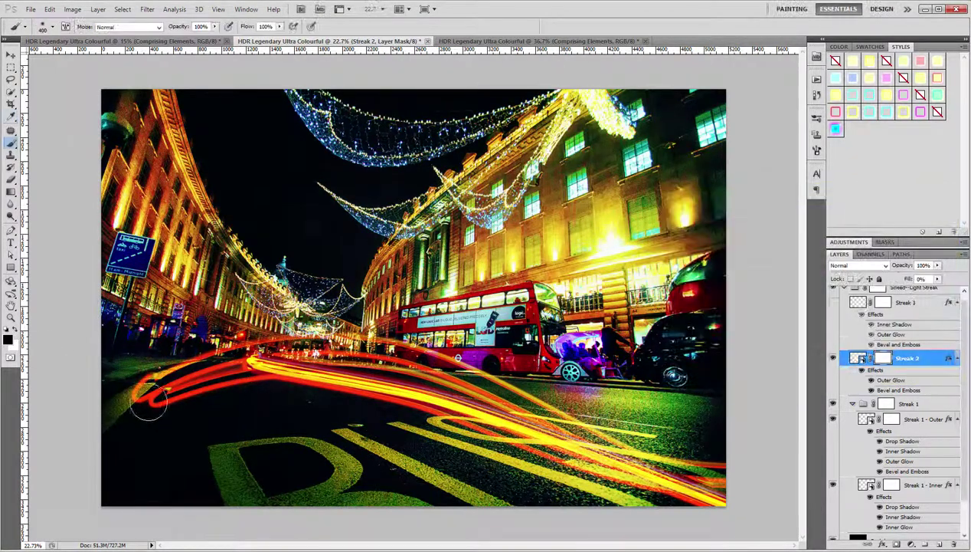
Paint out Streak 2's red streak on the left of the road and near the bus
mouse_move(253, 341)
mouse_down()
mouse_move(162, 390)
mouse_move(184, 397)
mouse_move(260, 383)
mouse_up()
drag(452, 320, 284, 341)
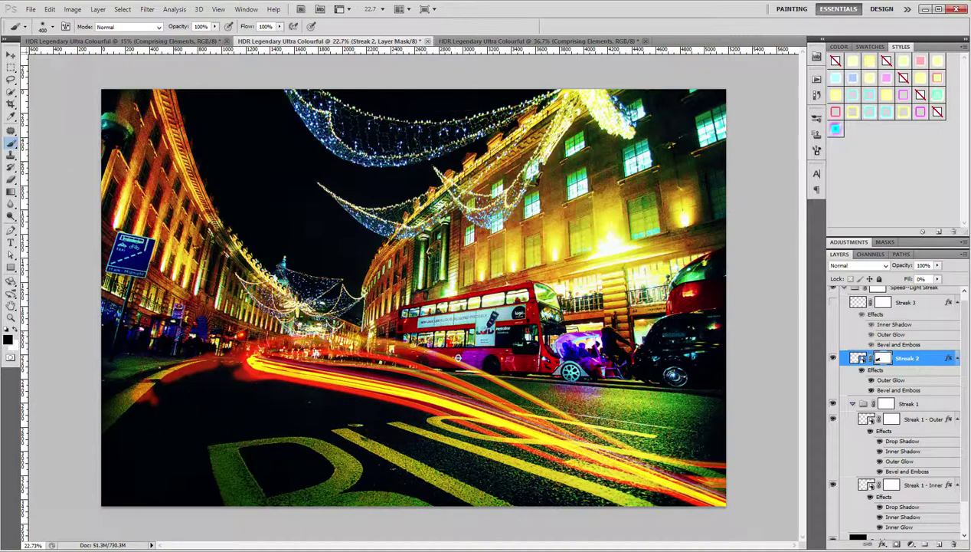
mouse_move(368, 345)
mouse_down()
mouse_move(458, 358)
mouse_move(291, 344)
mouse_move(574, 413)
mouse_move(502, 373)
mouse_move(264, 345)
mouse_move(589, 429)
mouse_move(521, 372)
mouse_move(306, 345)
mouse_move(514, 383)
mouse_up()
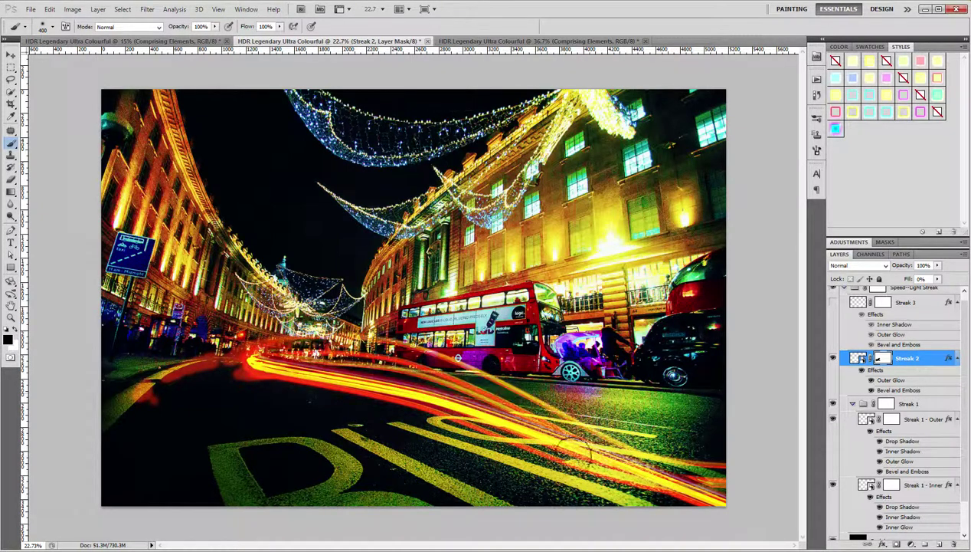
scroll(857, 345, up, 1)
Show Streak 3 and cycle its preset styles, settling on the yellow-orange speedlight look
click(833, 310)
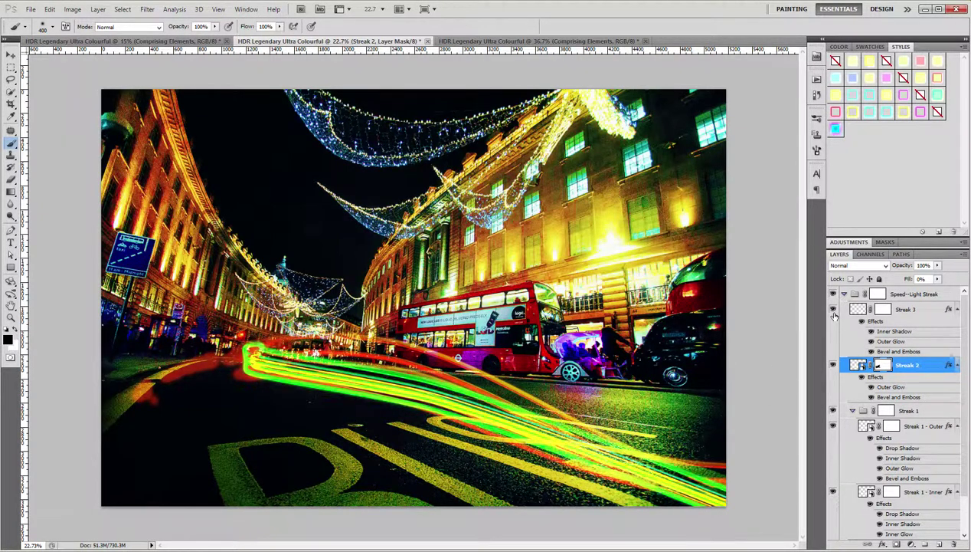
click(936, 311)
key(v)
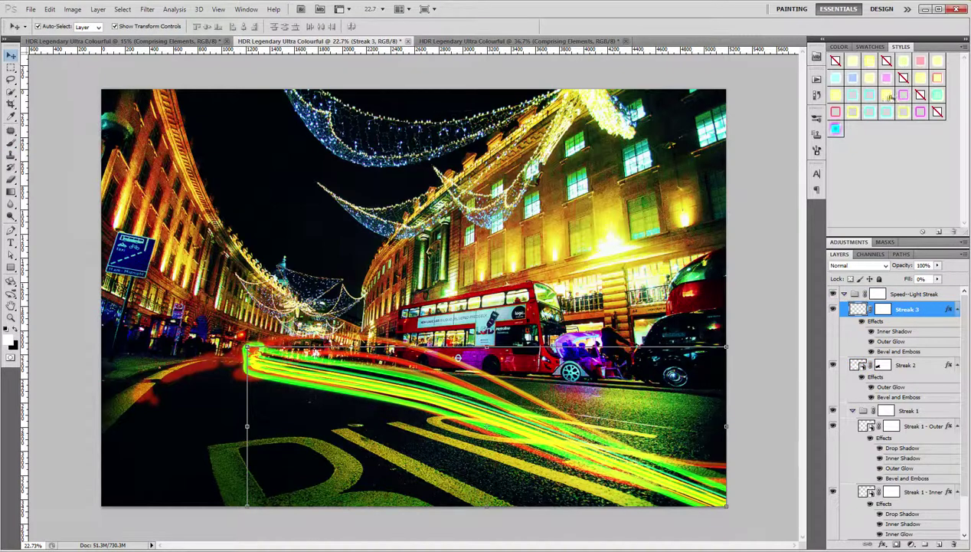
click(905, 81)
click(904, 80)
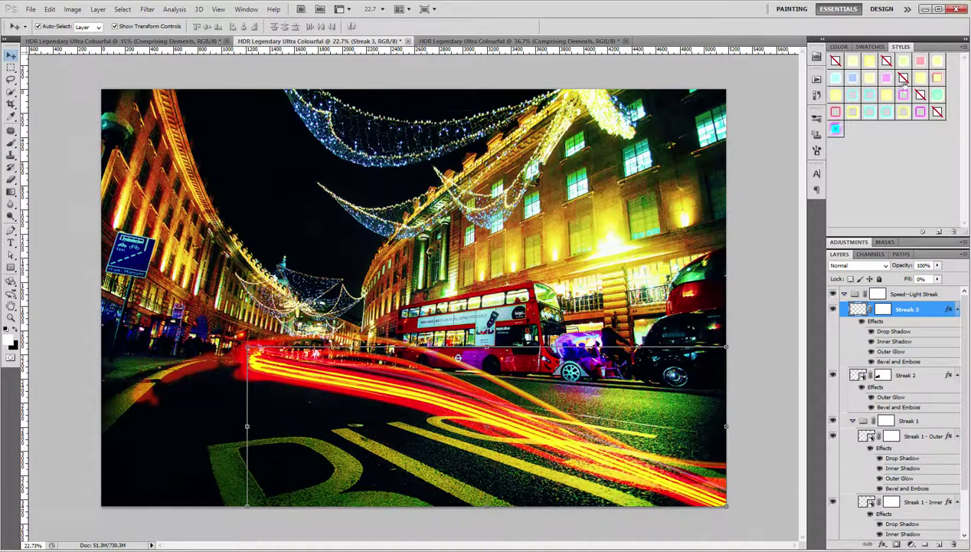
click(853, 95)
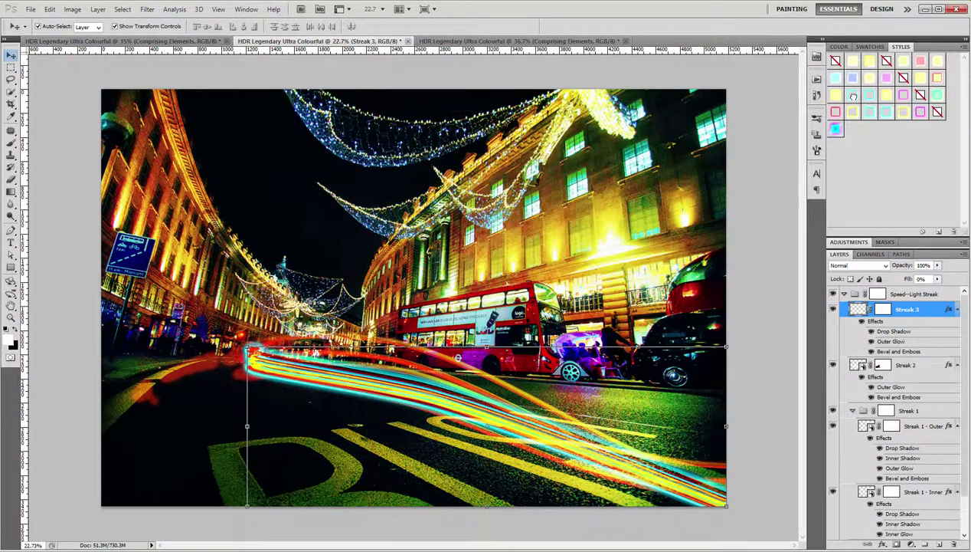
click(885, 80)
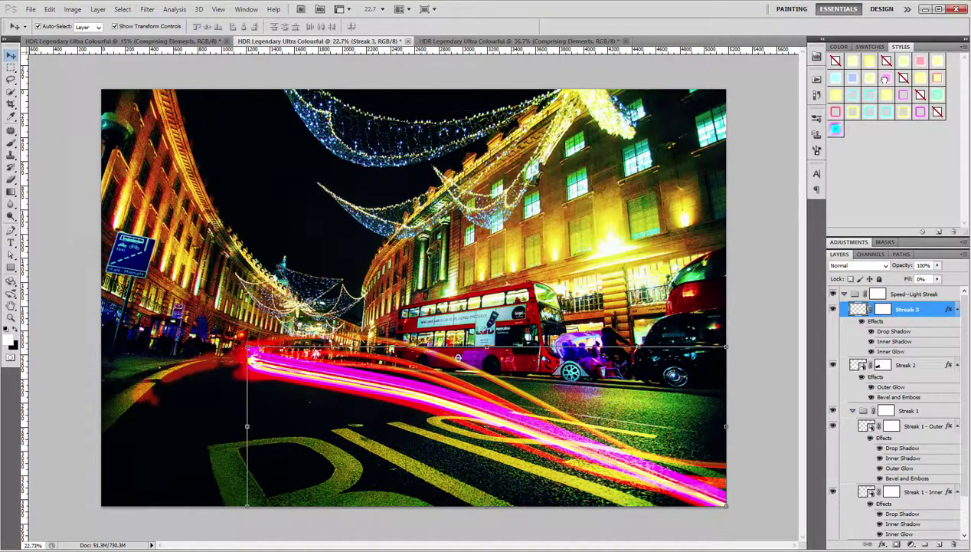
click(835, 79)
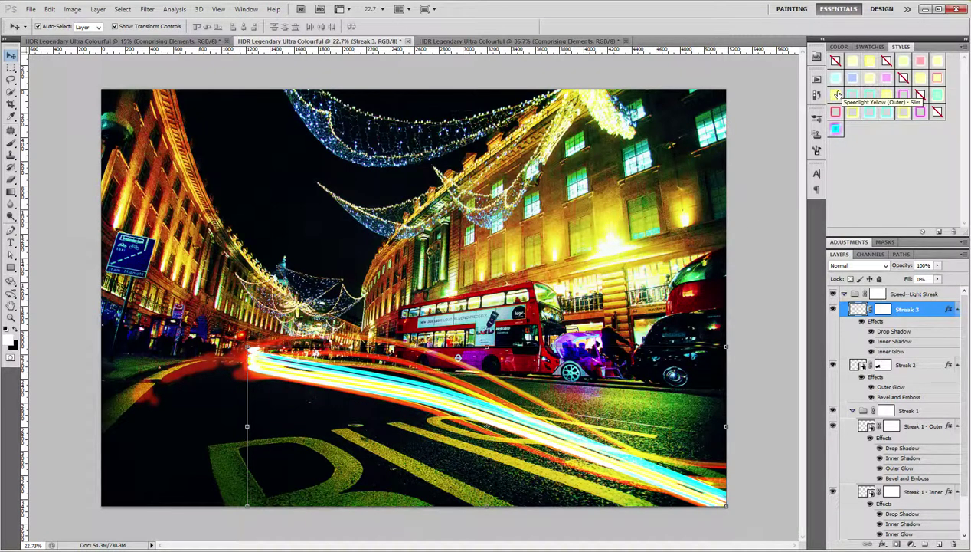
click(852, 95)
click(886, 95)
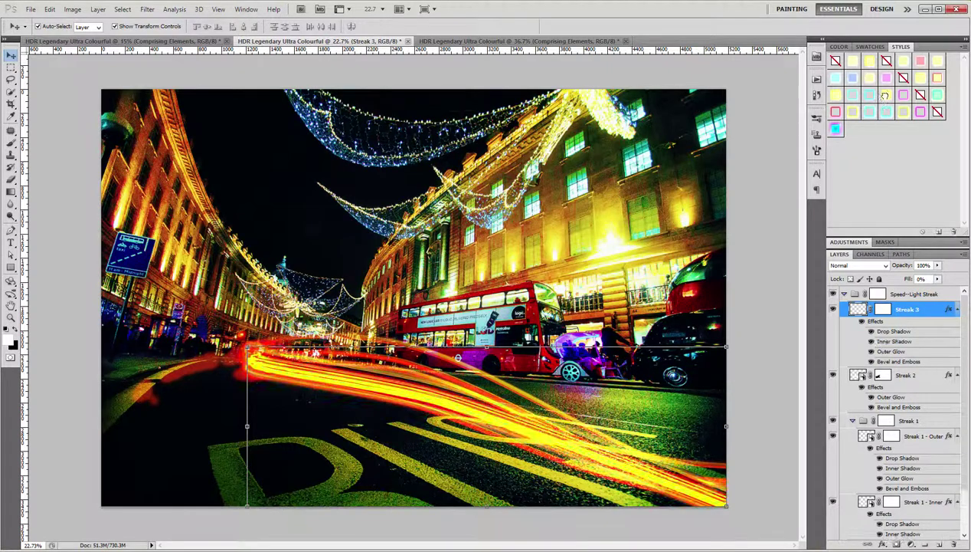
click(515, 446)
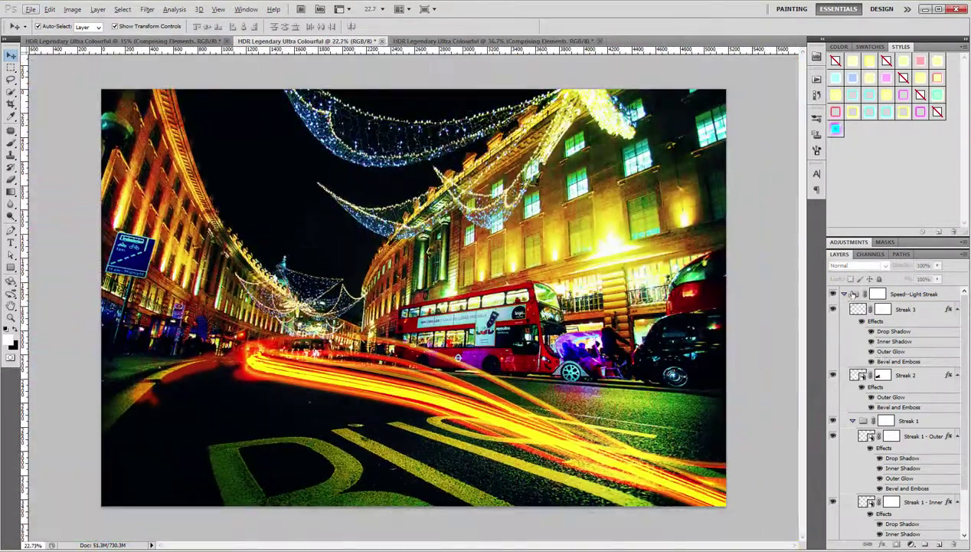
Switch on the Color Leak layer inside Comprising Elements and edit its gradient fill
click(844, 293)
click(833, 294)
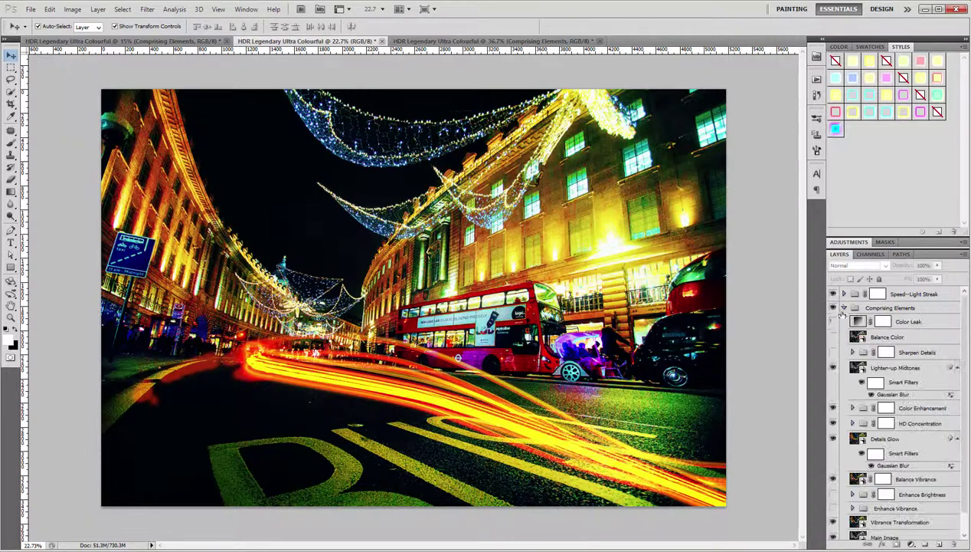
click(833, 322)
double_click(858, 321)
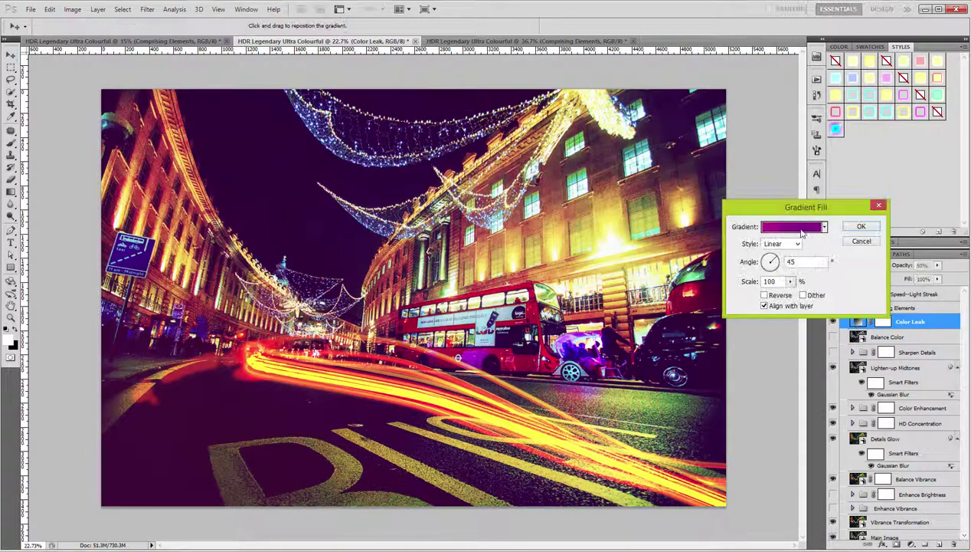
Randomize a noise gradient until the tint turns purple, then hide Comprising Elements to compare
click(793, 230)
click(799, 432)
click(799, 432)
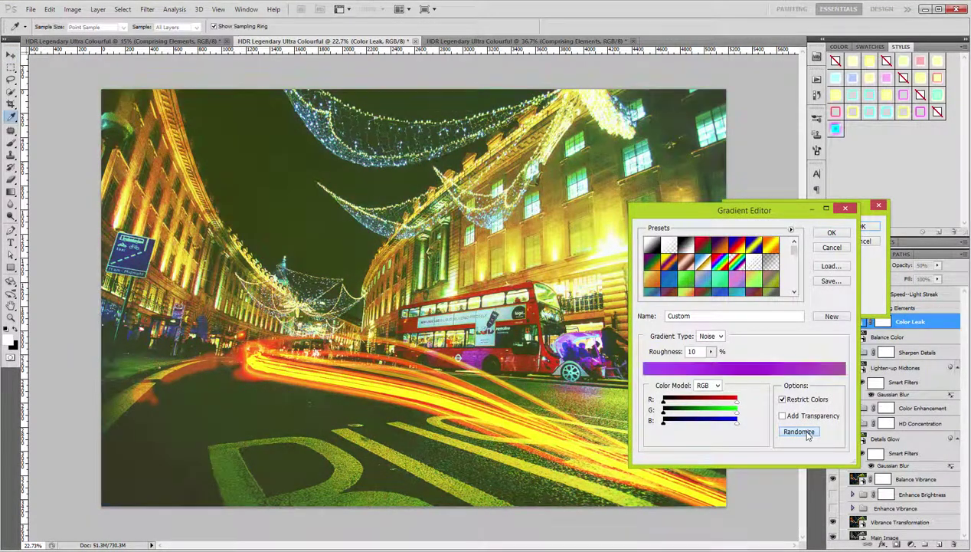
click(806, 433)
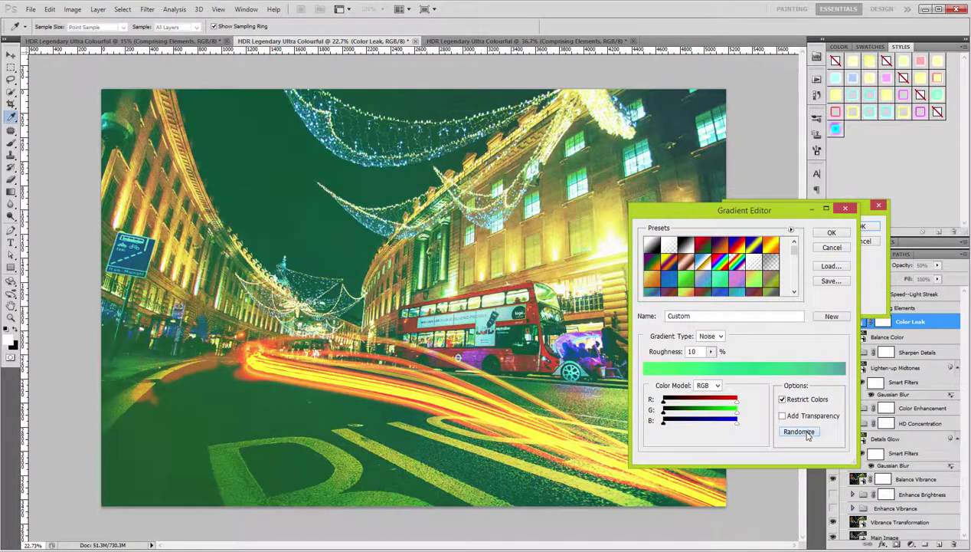
click(807, 434)
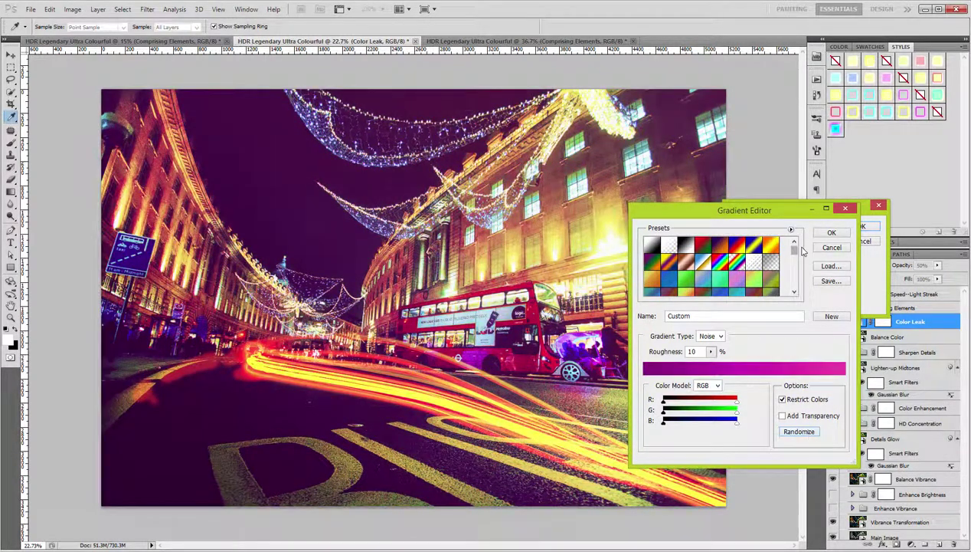
click(829, 232)
click(871, 227)
click(844, 308)
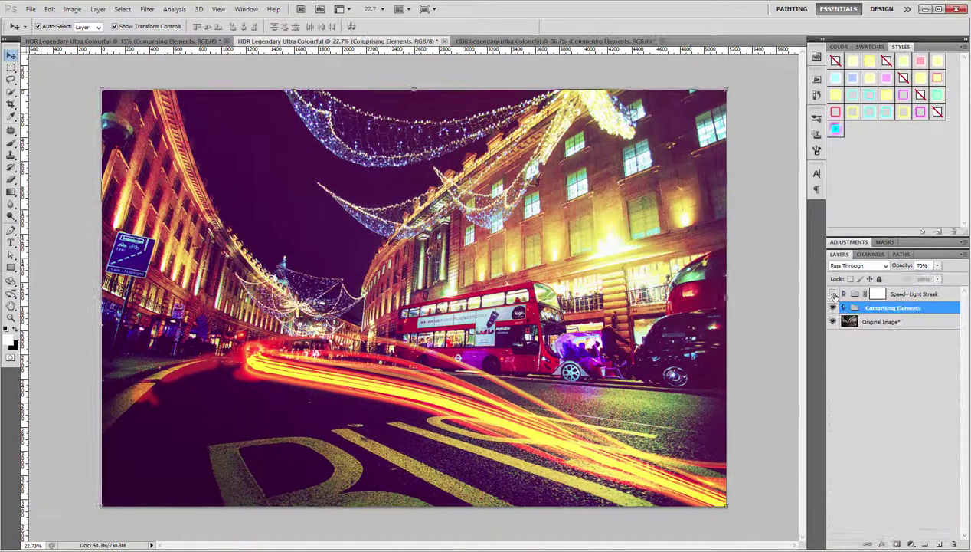
click(834, 294)
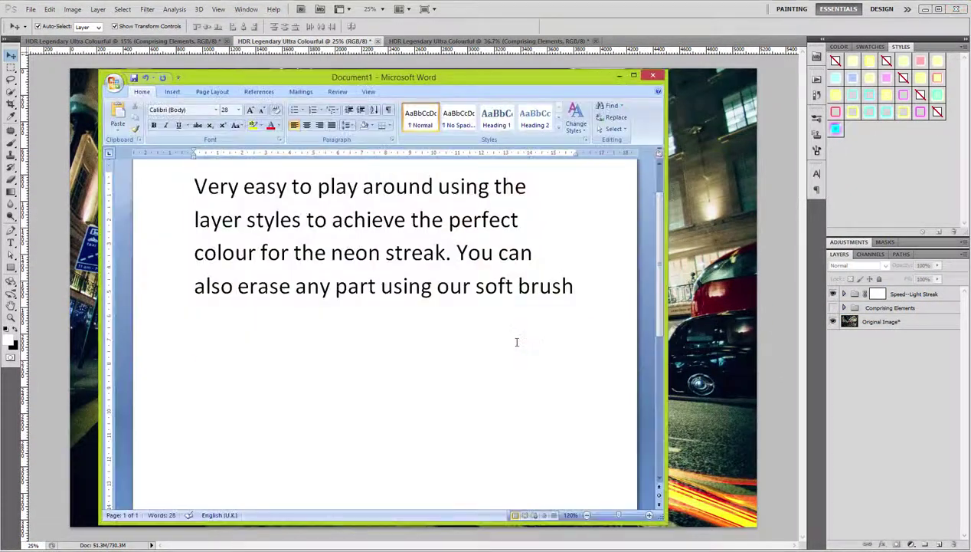
Replace the Word note with the HDR Legendary Ultra Colourful + Neon Streak Action Kit caption
key(ctrl+a)
text(Combing HDR Lege)
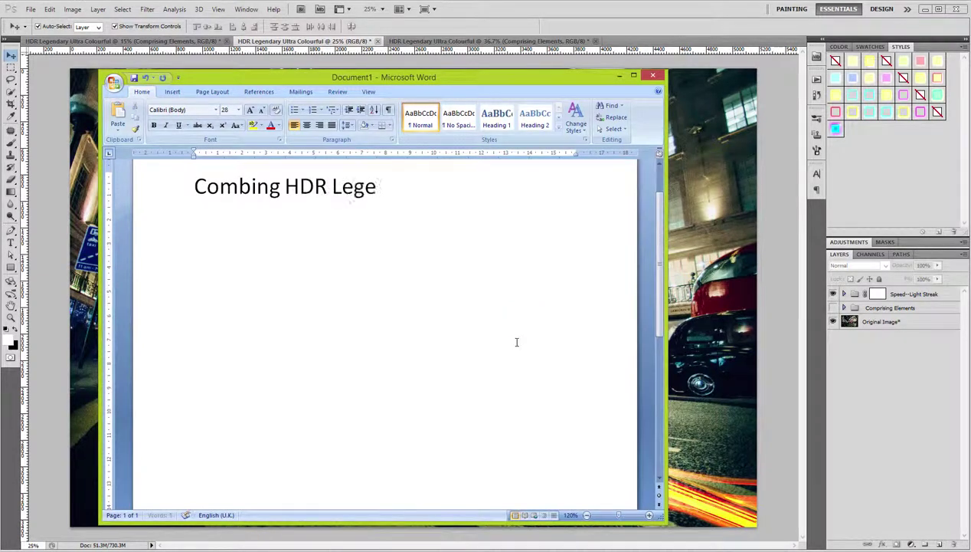
text(ndary Ultra Colo)
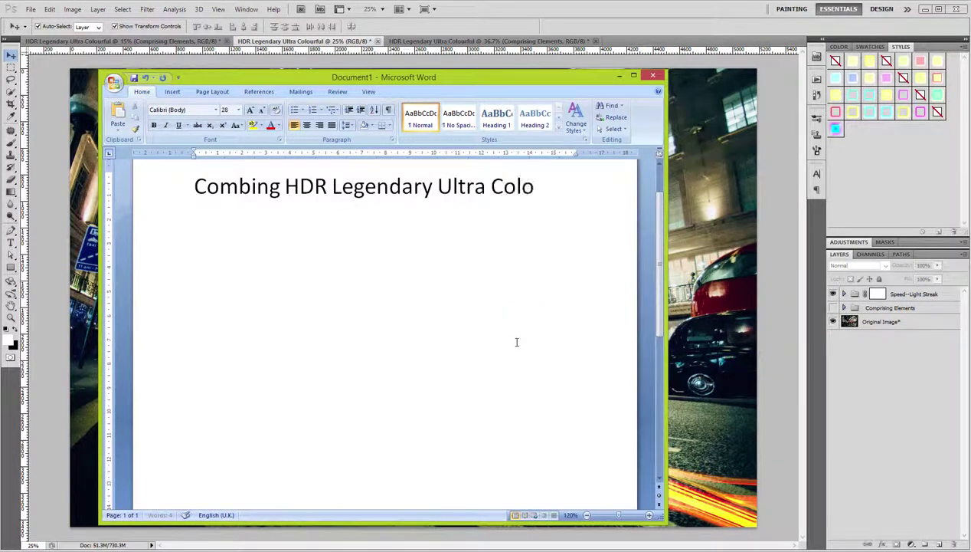
text(urful + Neon )
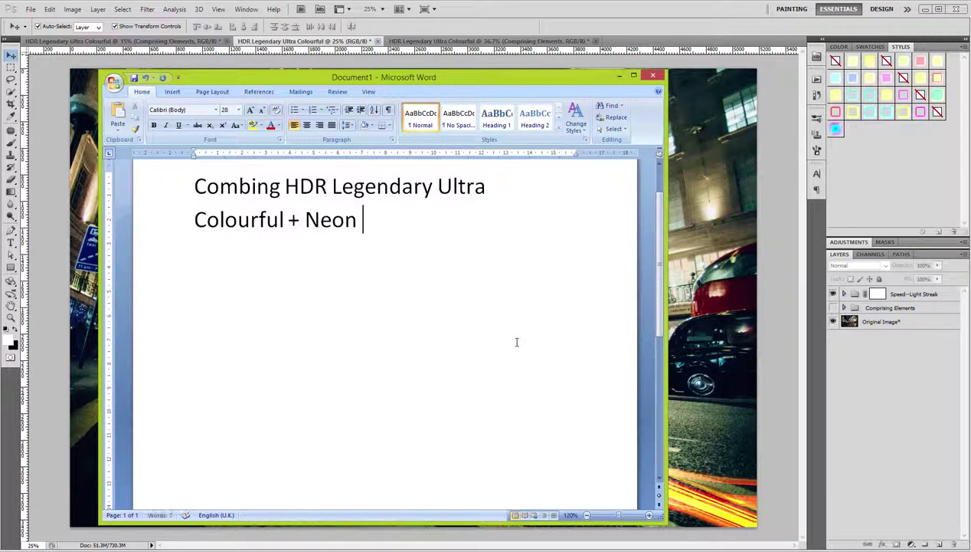
text(Streak Action Kit)
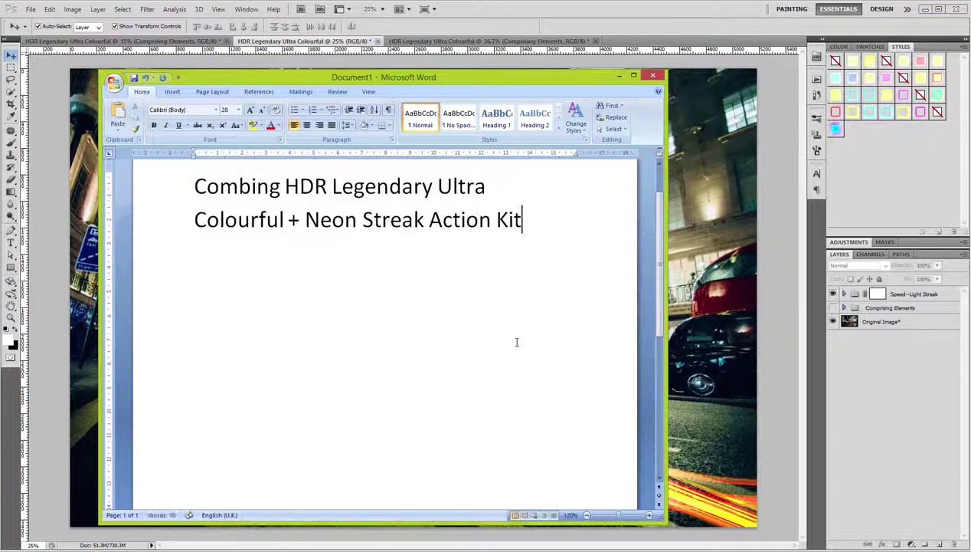
text( really makes the image th)
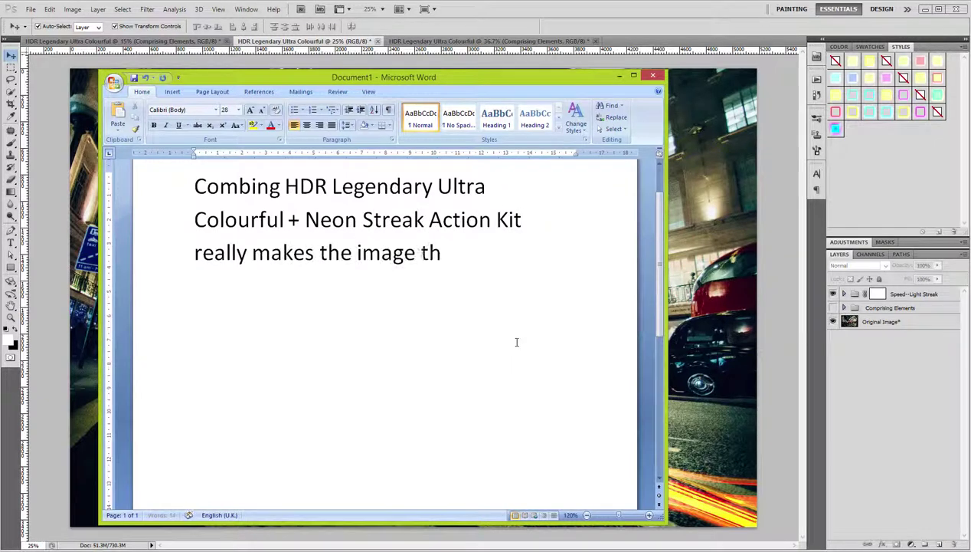
text(e pop-up)
Show Comprising Elements, preview the image full screen, and begin the note 'You can move the streak around'
click(824, 301)
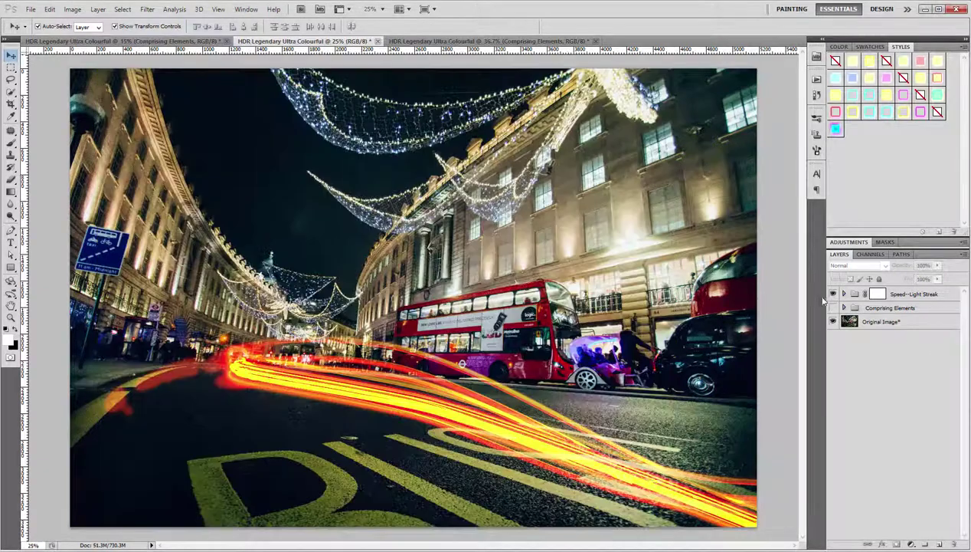
click(834, 308)
key(ctrl+0)
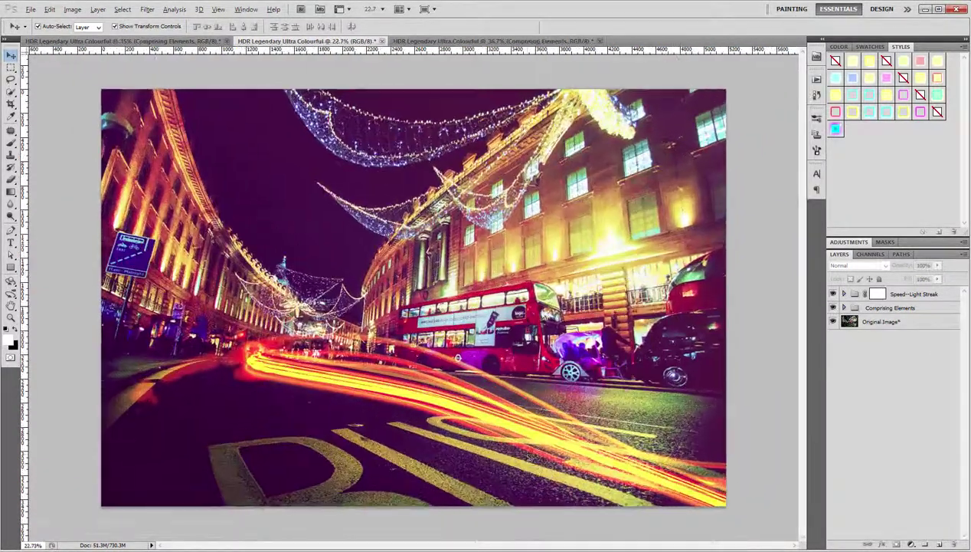
key(f)
key(f)
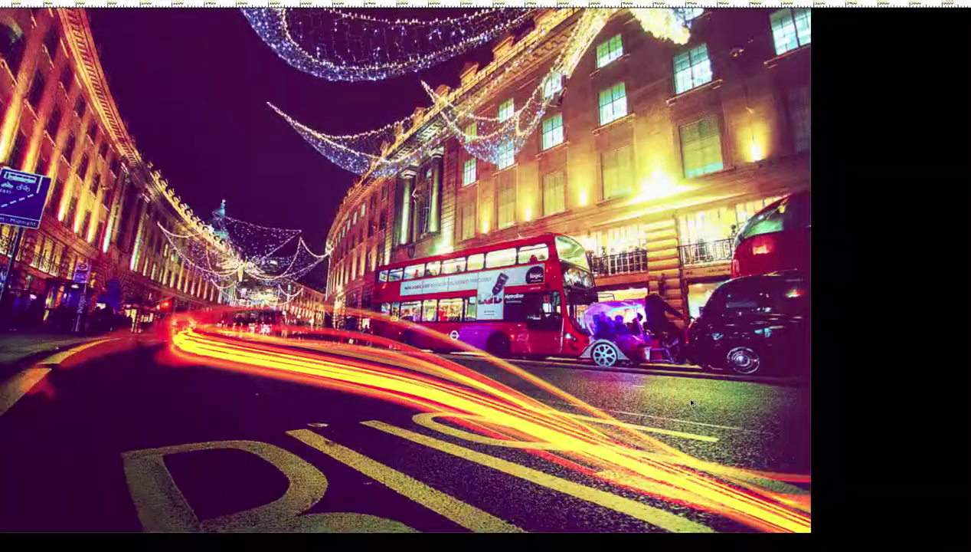
key(f)
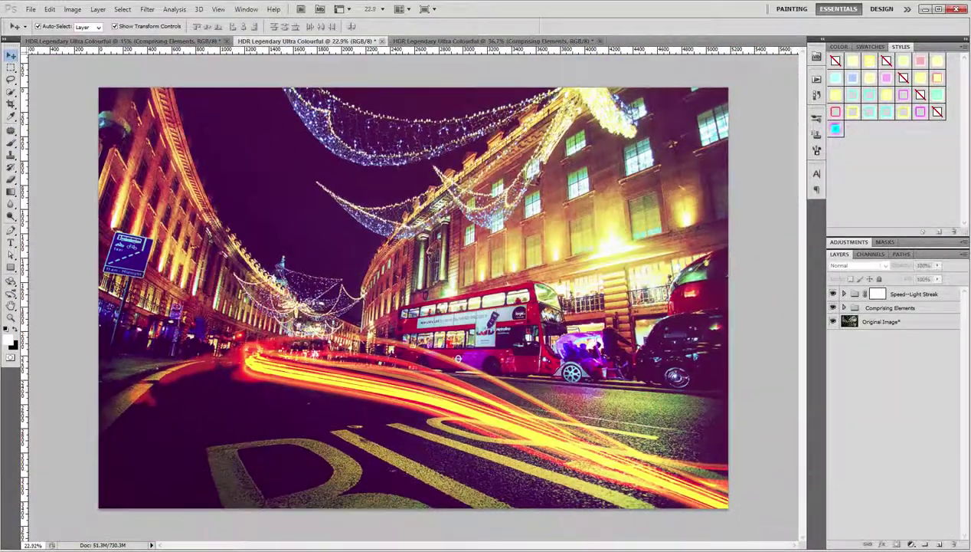
text(You can move)
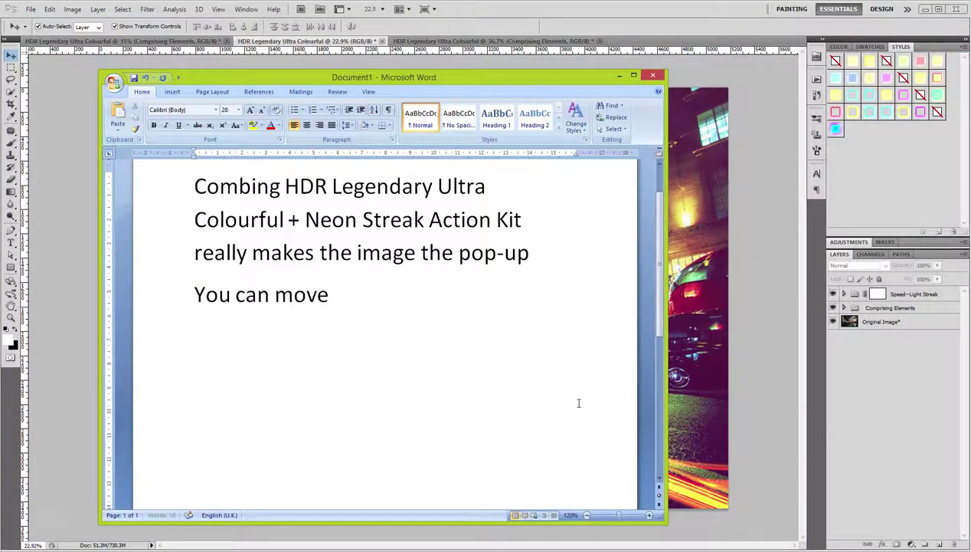
text( the streak around a)
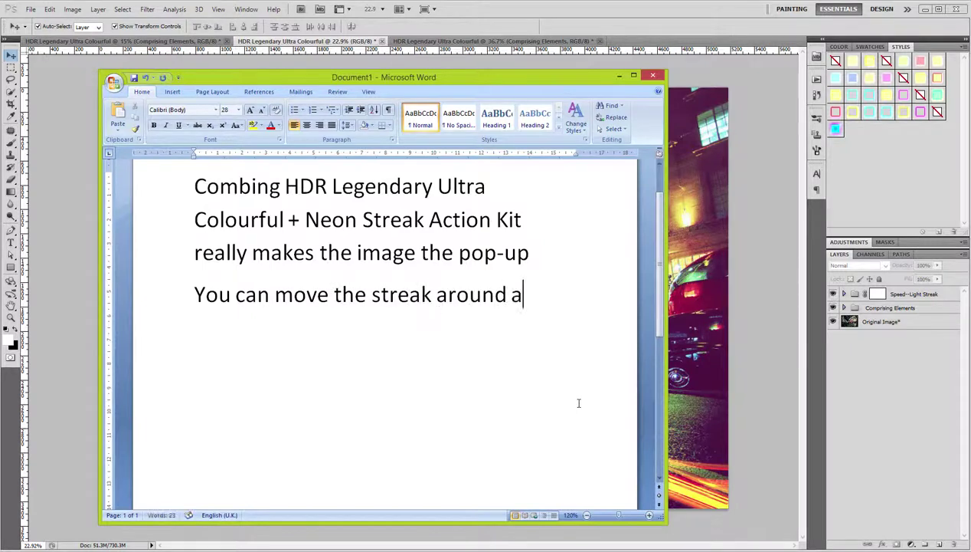
key(BackSpace)
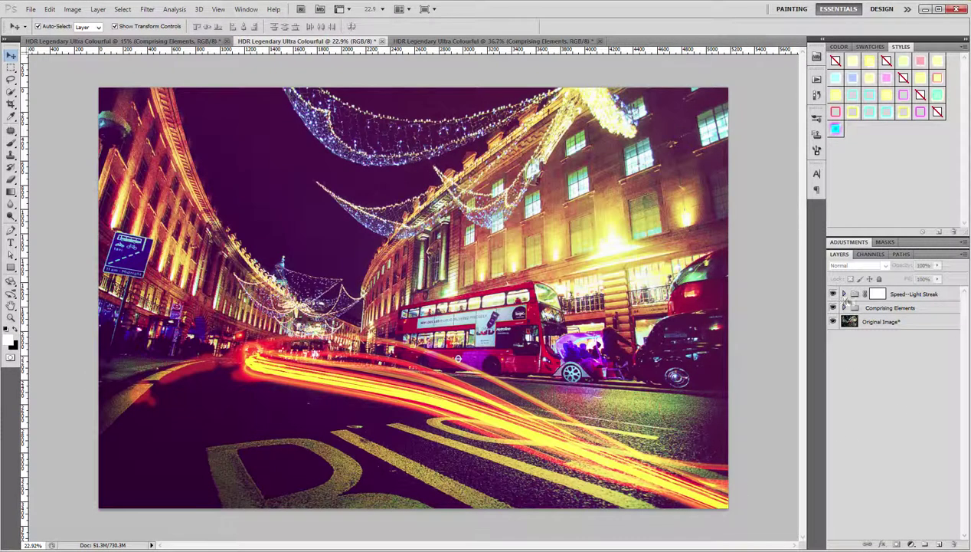
Move Streak 1 slightly right along the road
click(845, 294)
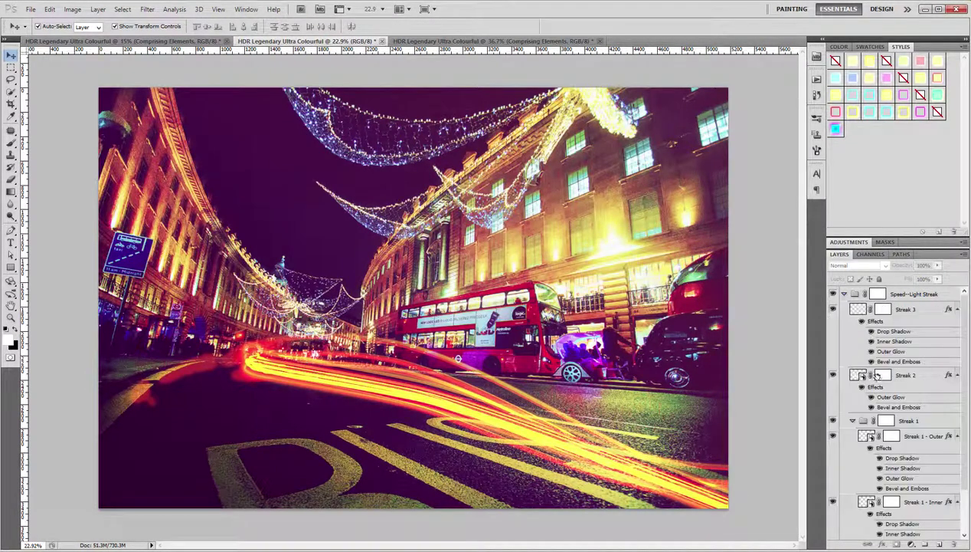
click(852, 420)
click(908, 420)
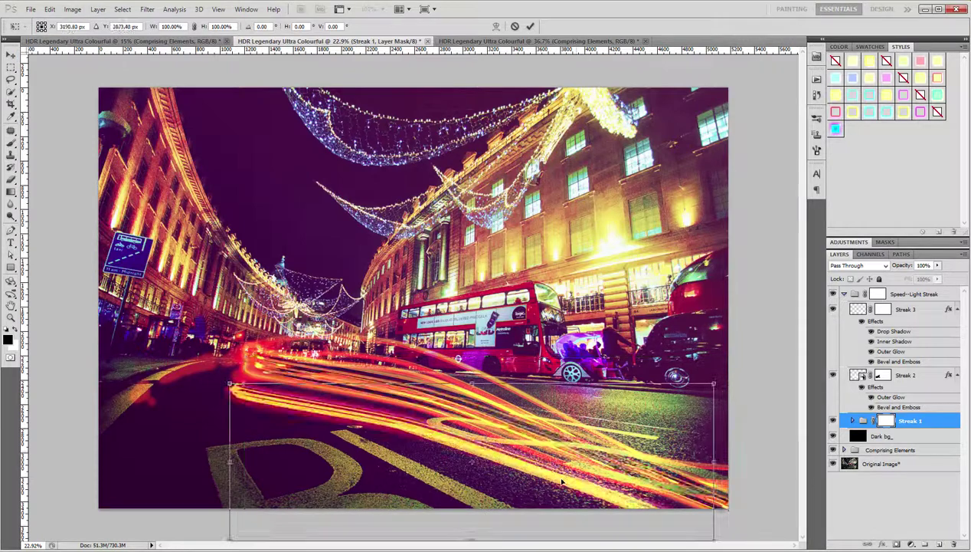
drag(563, 479, 586, 479)
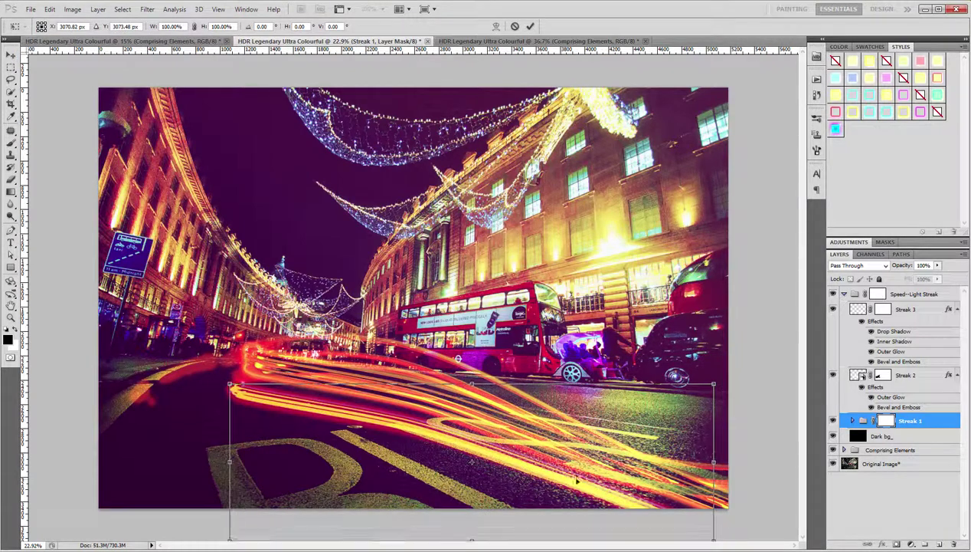
click(530, 26)
Move Streak 2 lower on the road
click(906, 375)
key(ctrl+t)
mouse_move(555, 407)
mouse_down()
mouse_move(547, 443)
mouse_move(533, 434)
mouse_up()
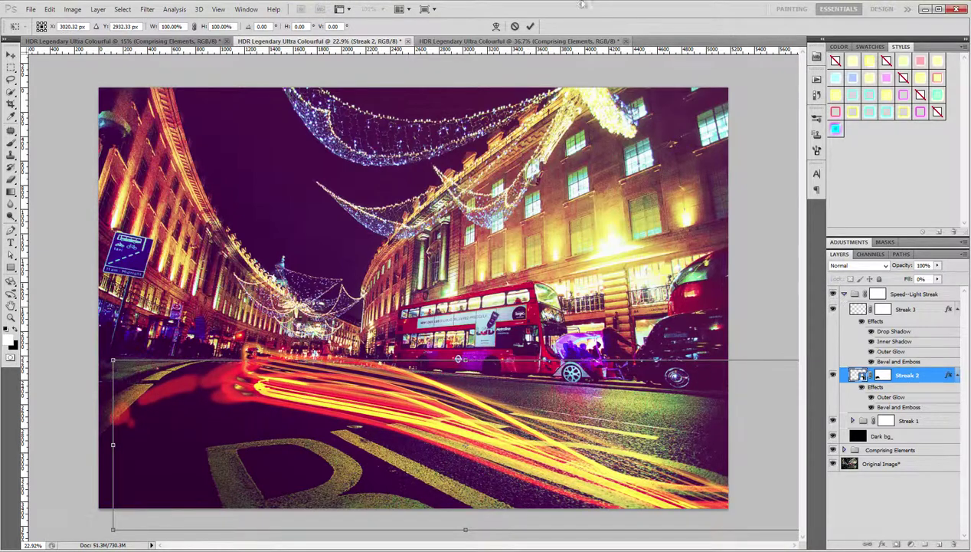
click(530, 26)
Nudge Streak 3 slightly right and up
click(912, 309)
key(ctrl+t)
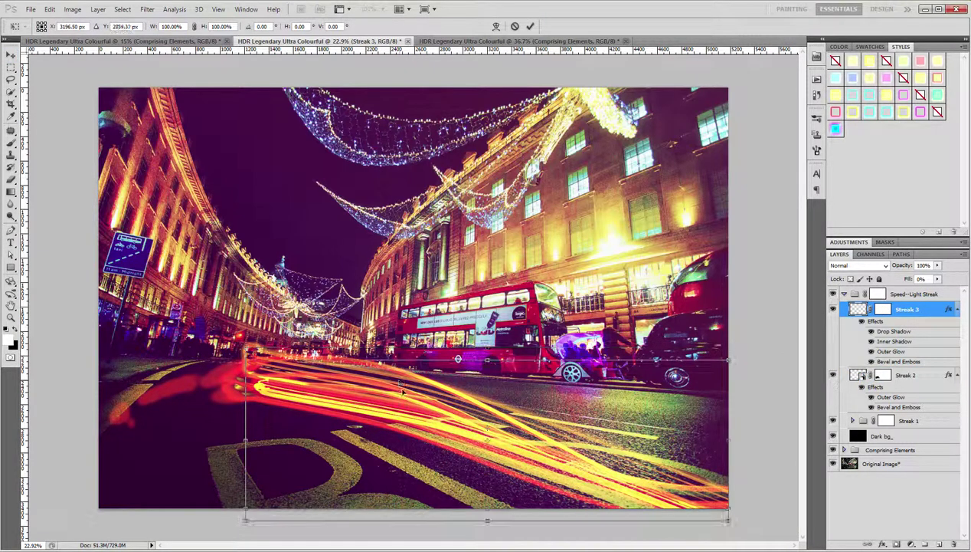
drag(403, 391, 411, 387)
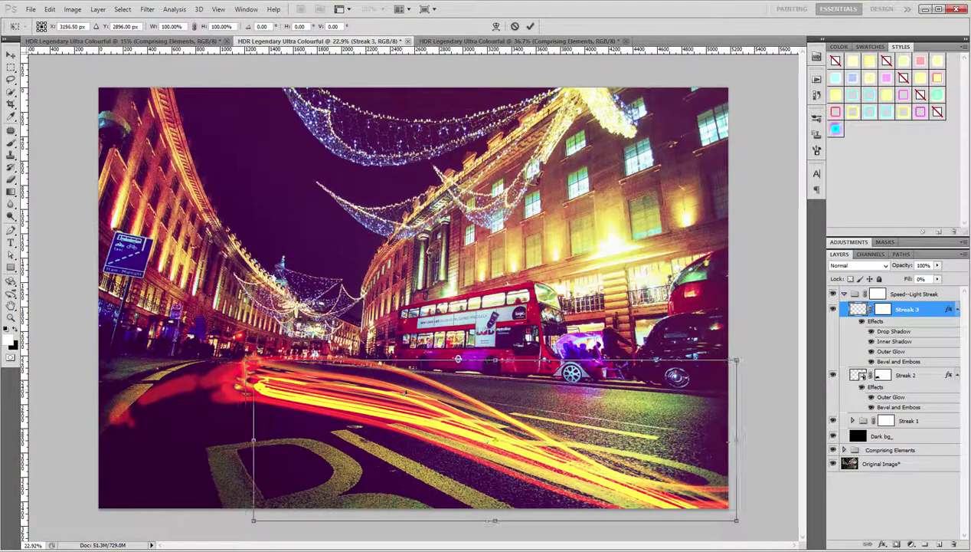
click(530, 27)
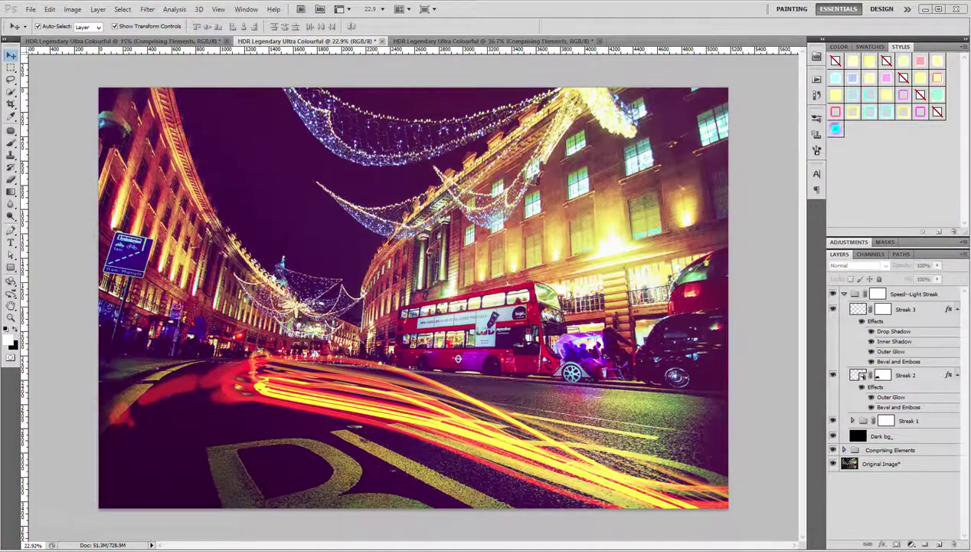
Note that streaks can be warped after merging 'Speed-Light Streak', then merge it with Ctrl+E
text(You can even warp)
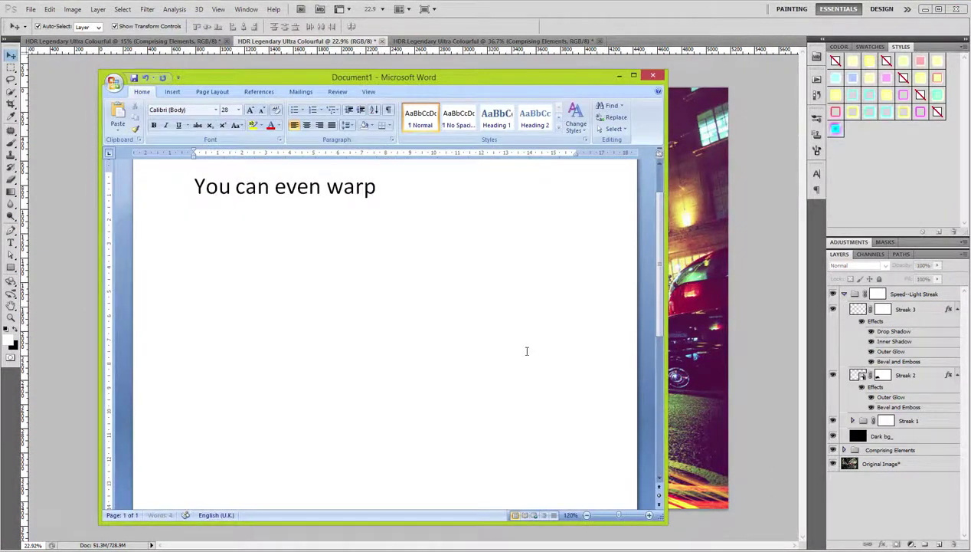
text( it. Simply merge)
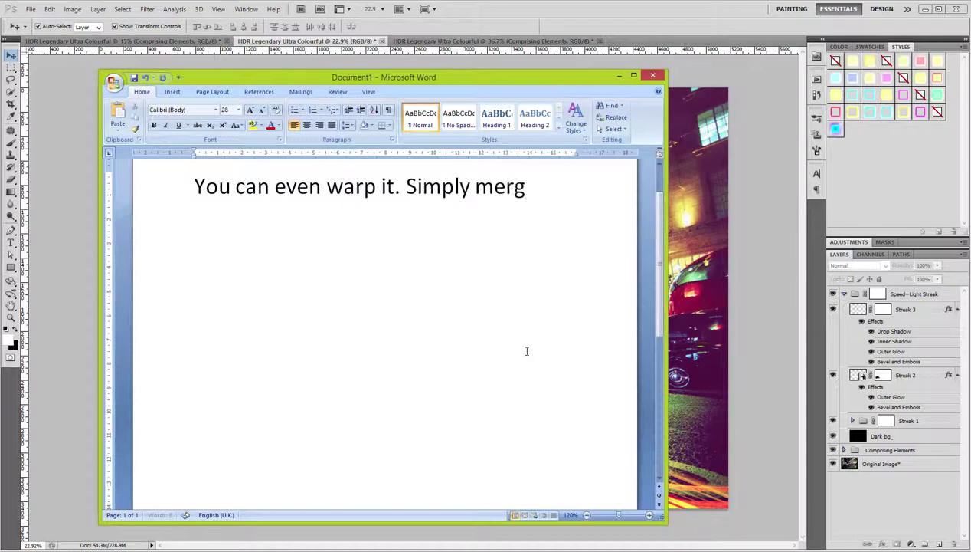
text( the)
text( folder "Speed-)
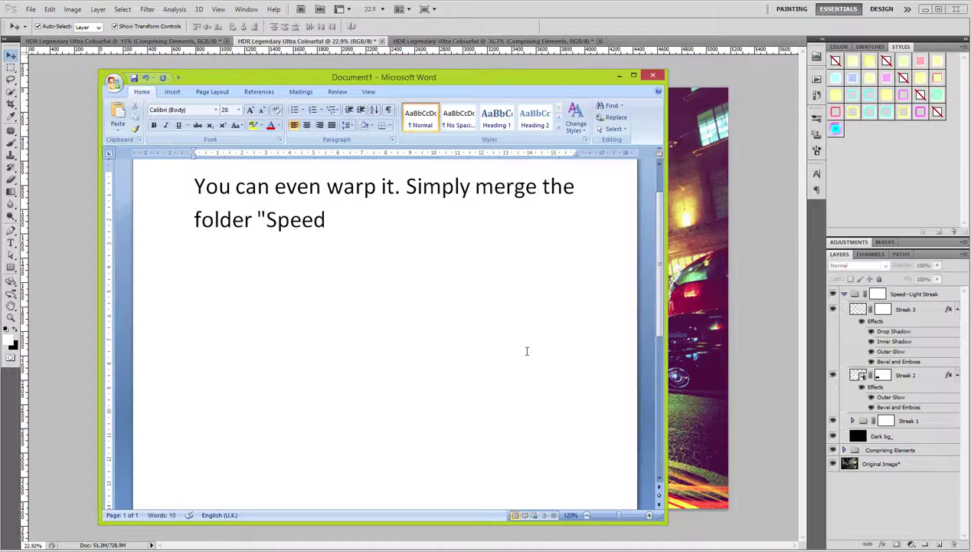
text(Light Streak" )
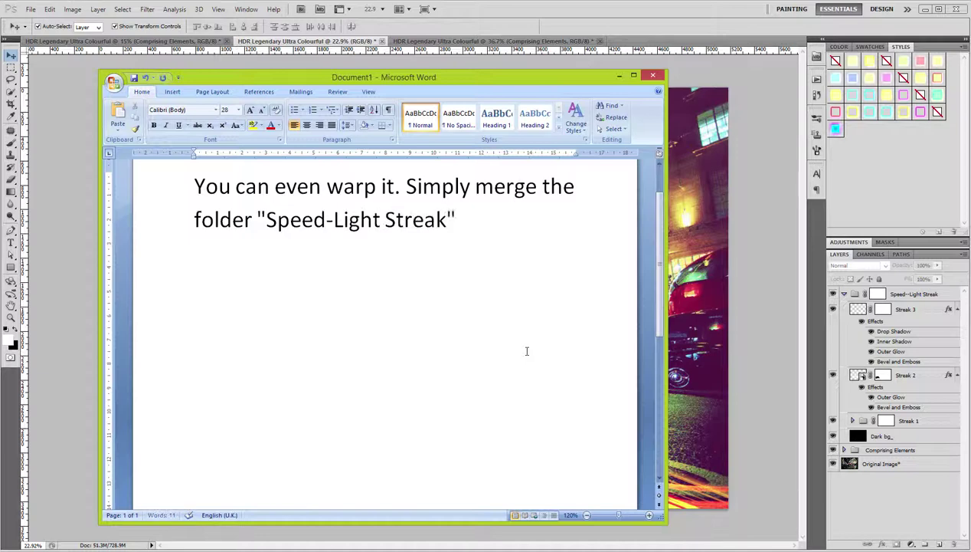
text(by press Ct)
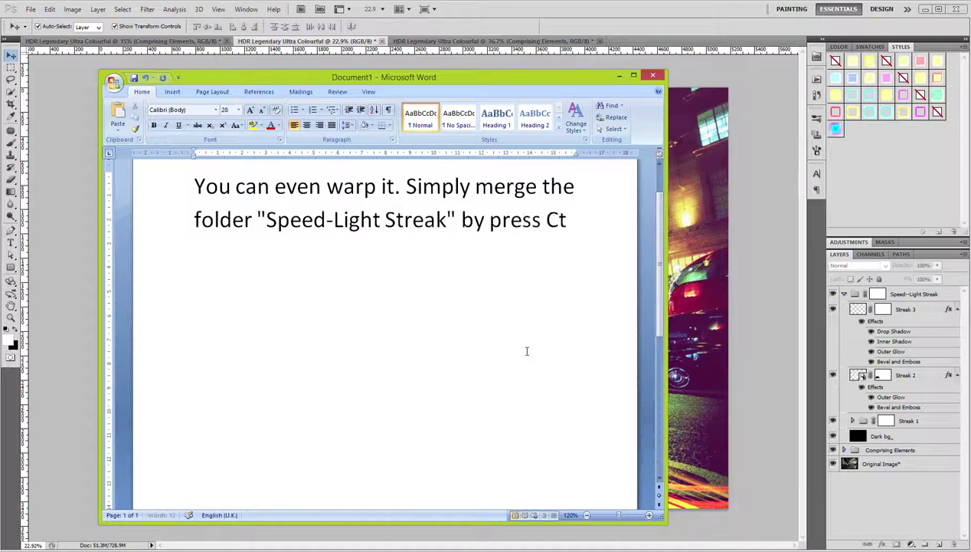
text(rl + E or )
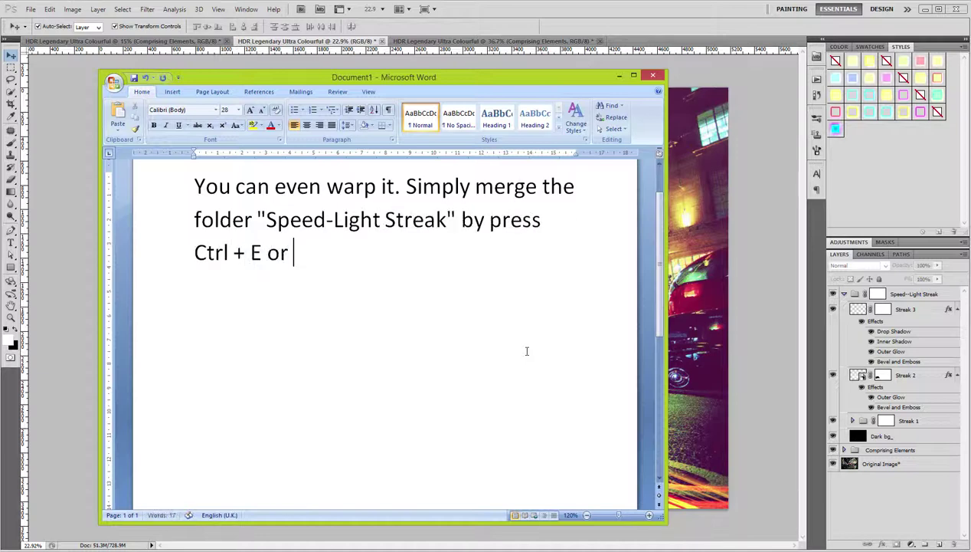
text(Cmd + E)
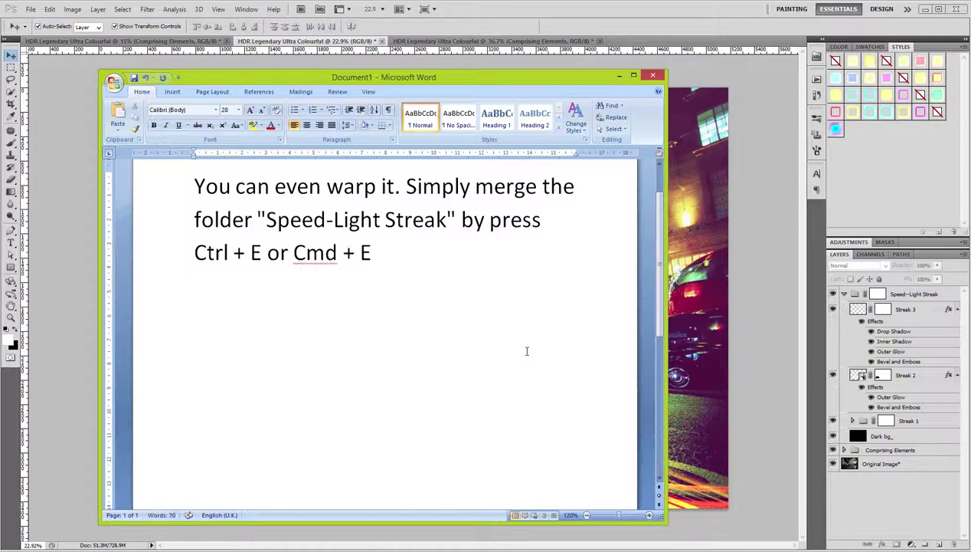
key(ctrl+e)
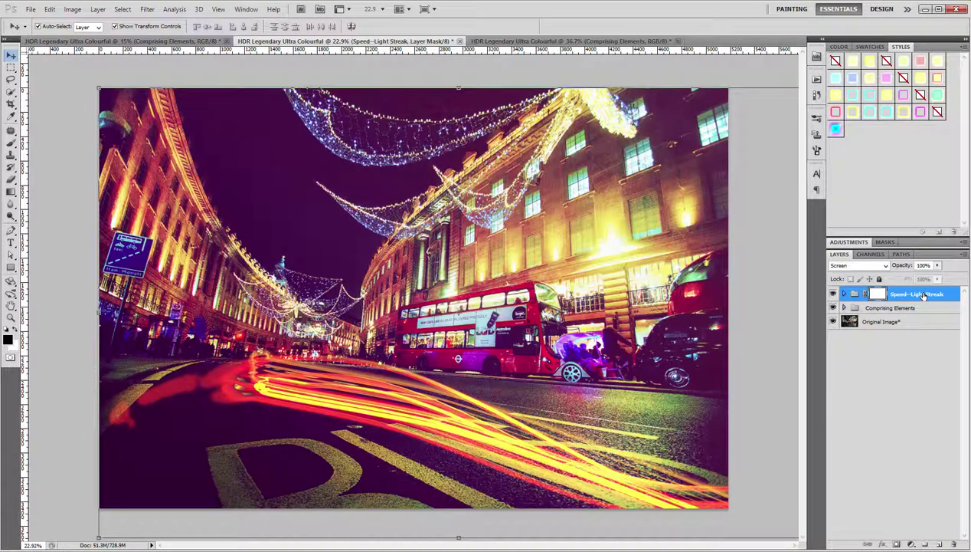
Run the Merge-All-Streaks action, accepting its merge warning, and add the Word note 'or you can play our sub-action for merging'
click(817, 79)
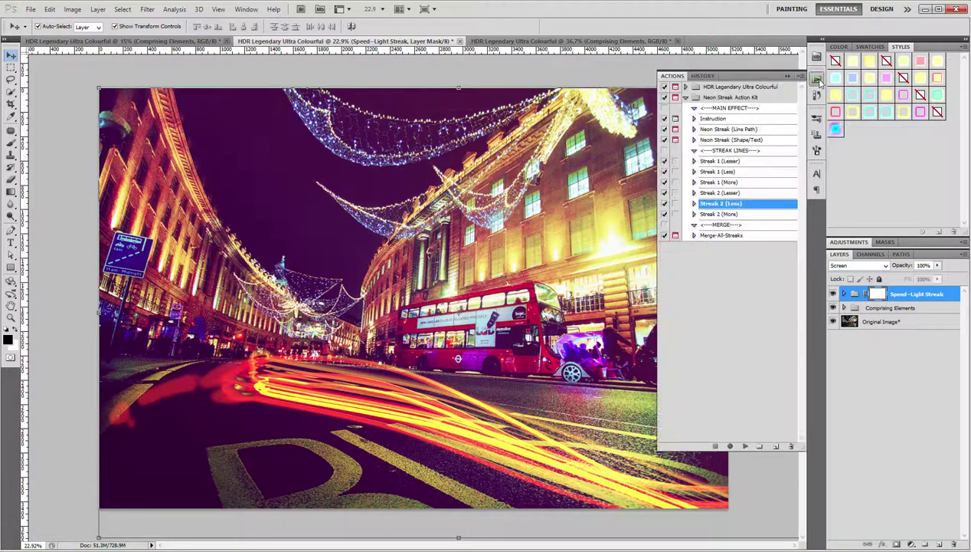
click(748, 235)
text(or y)
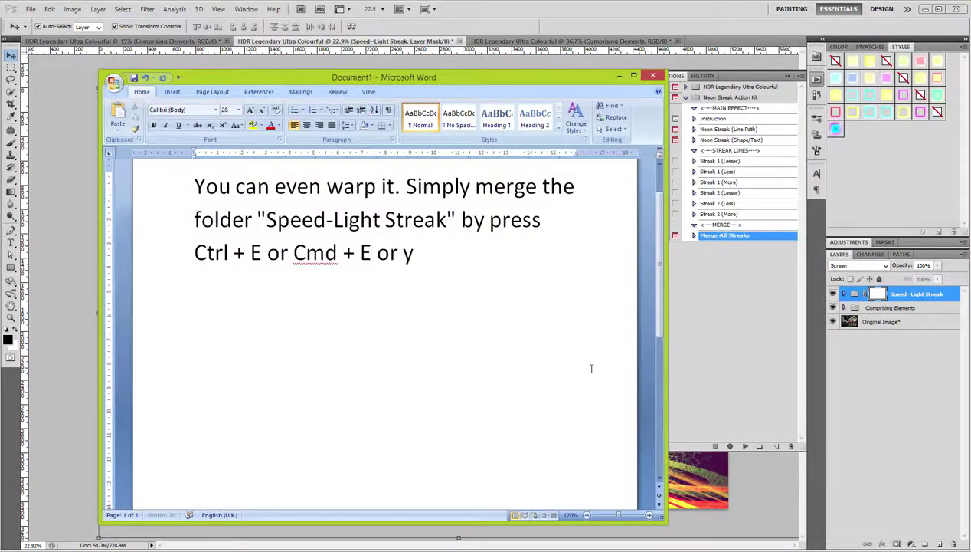
text(ou can play our sub)
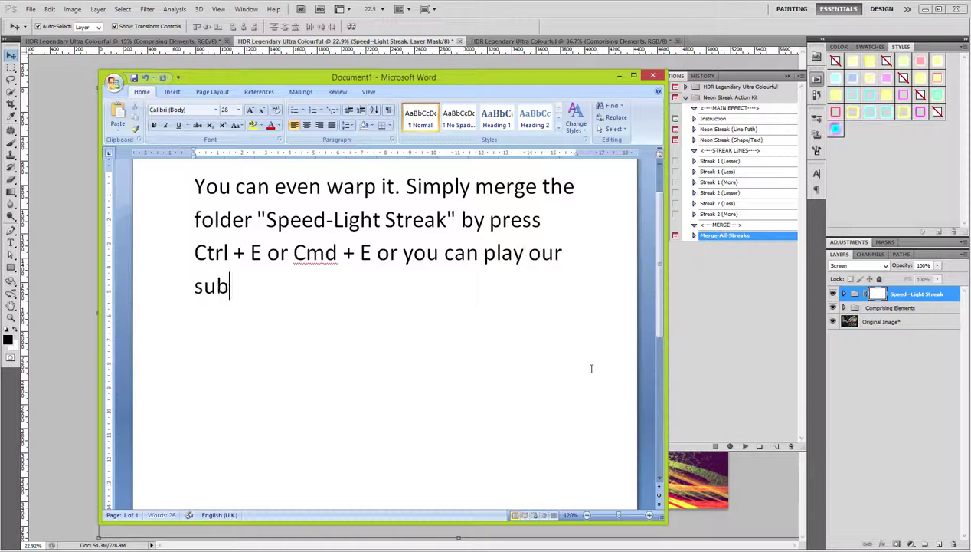
text(-action for merging)
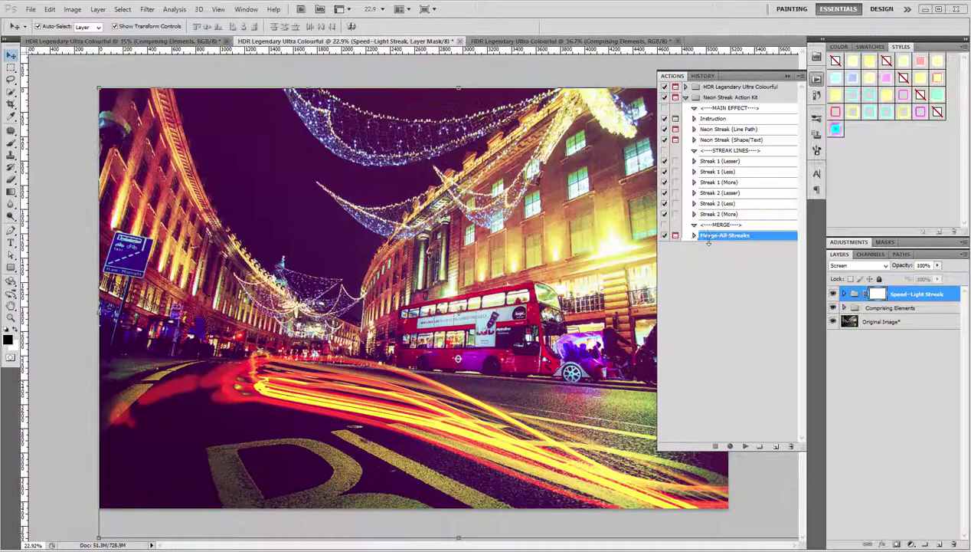
click(746, 445)
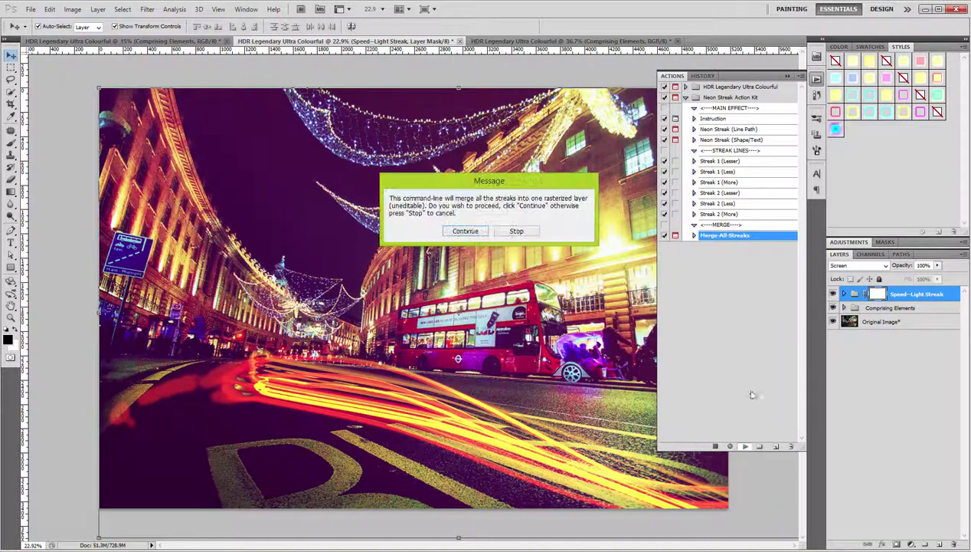
click(465, 231)
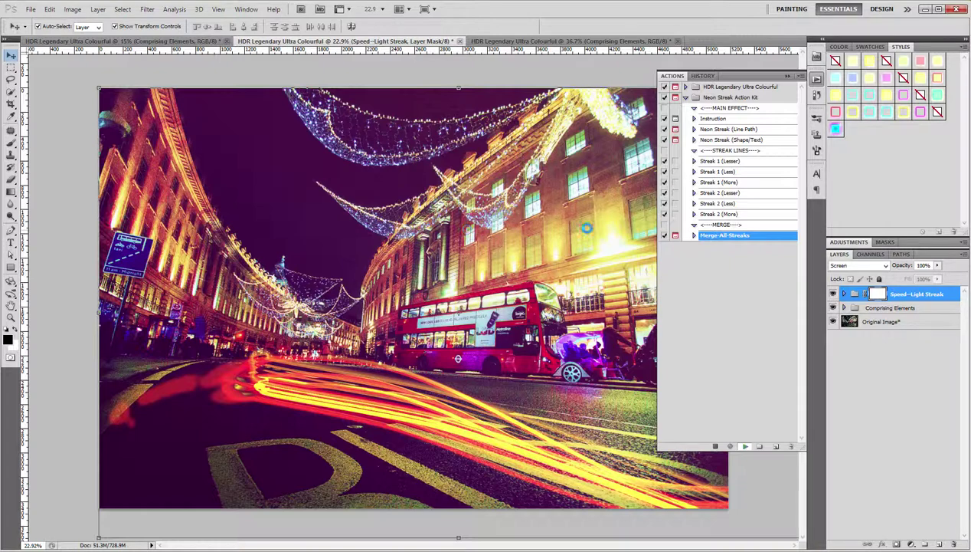
Hide the Actions panel and rename the merged layer to Streak
click(787, 76)
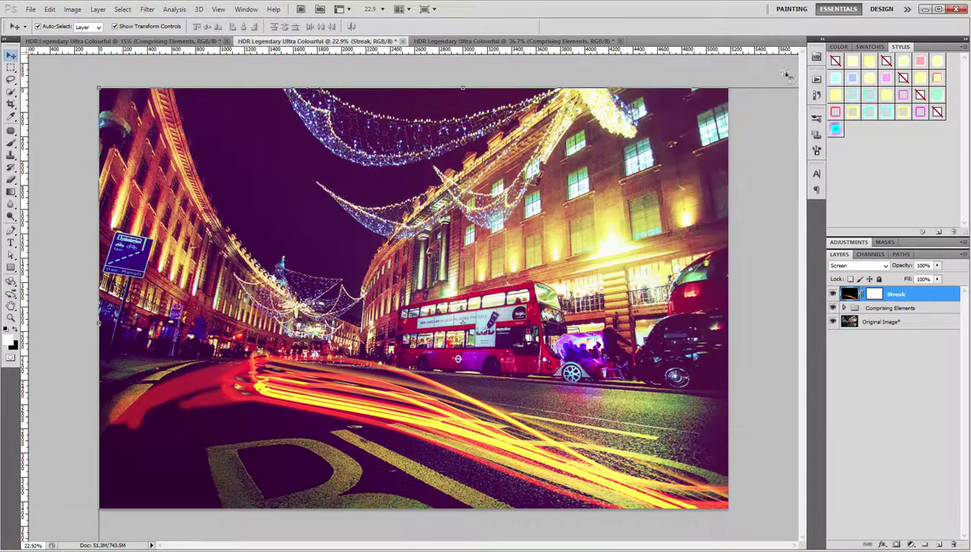
click(833, 294)
double_click(896, 295)
Write the note 'Now single layer and warped', correcting typos
text(Now it is a)
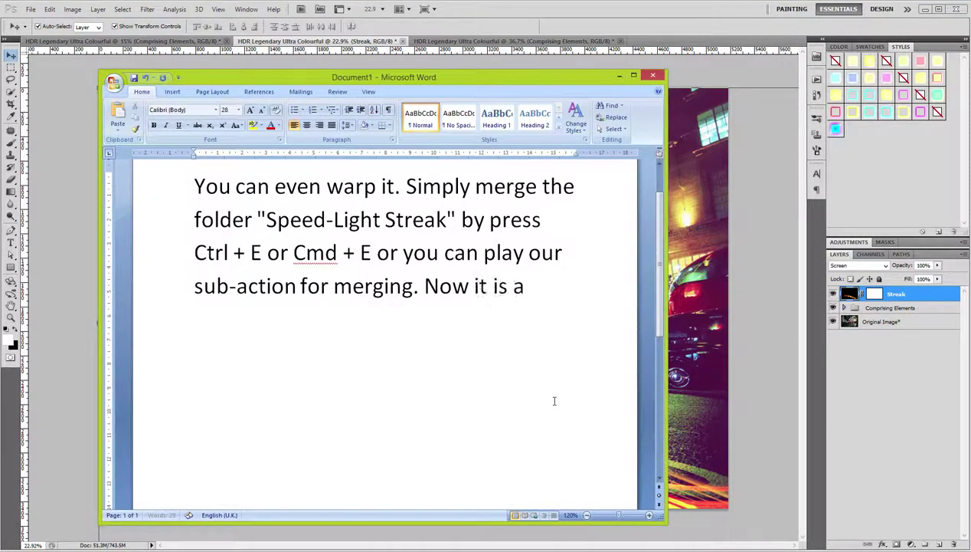
text( single layer and ca)
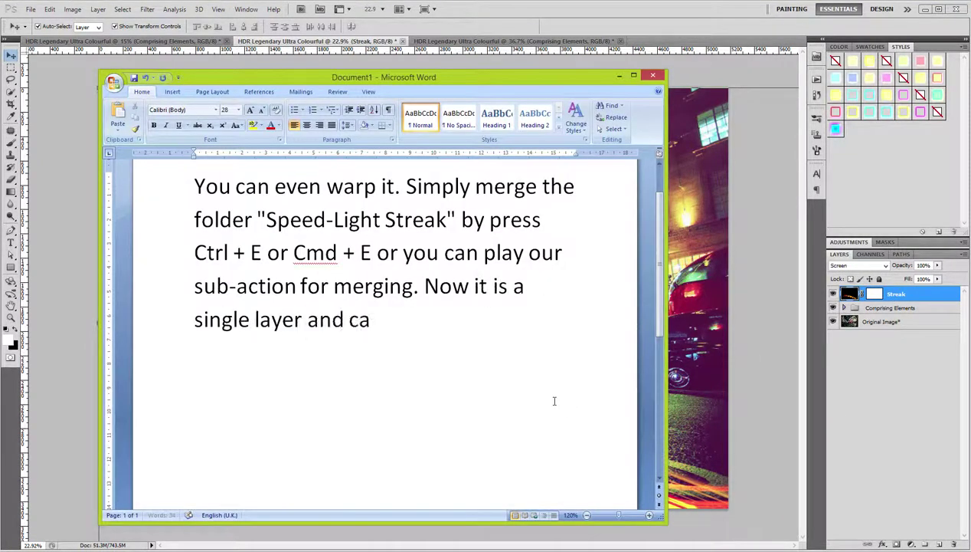
text(arped)
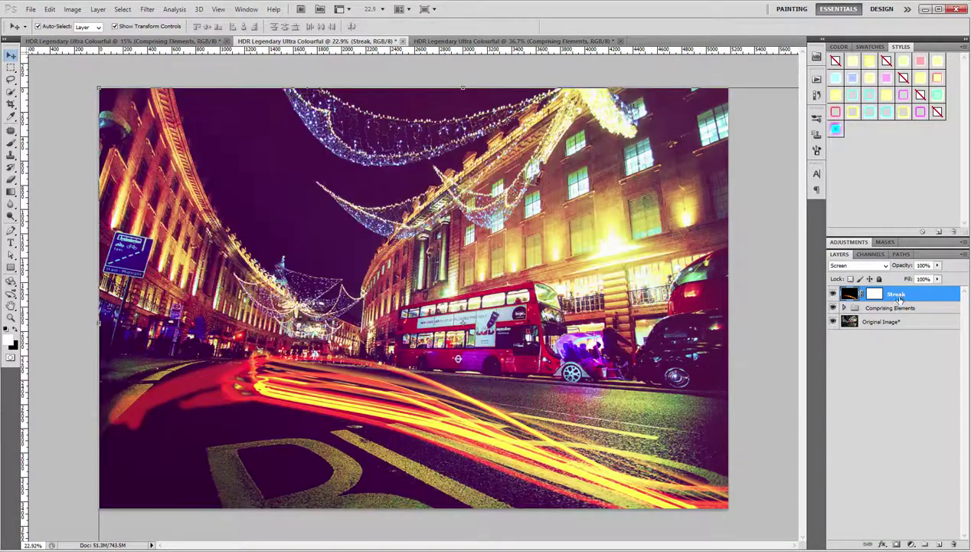
Start a free transform on Streak, cancel it, then restart it in Warp mode
key(ctrl+t)
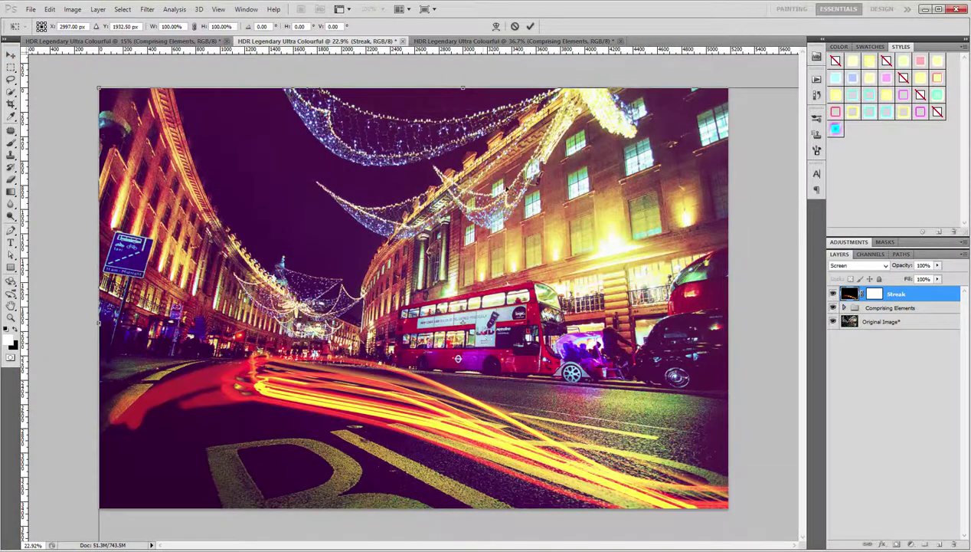
click(516, 28)
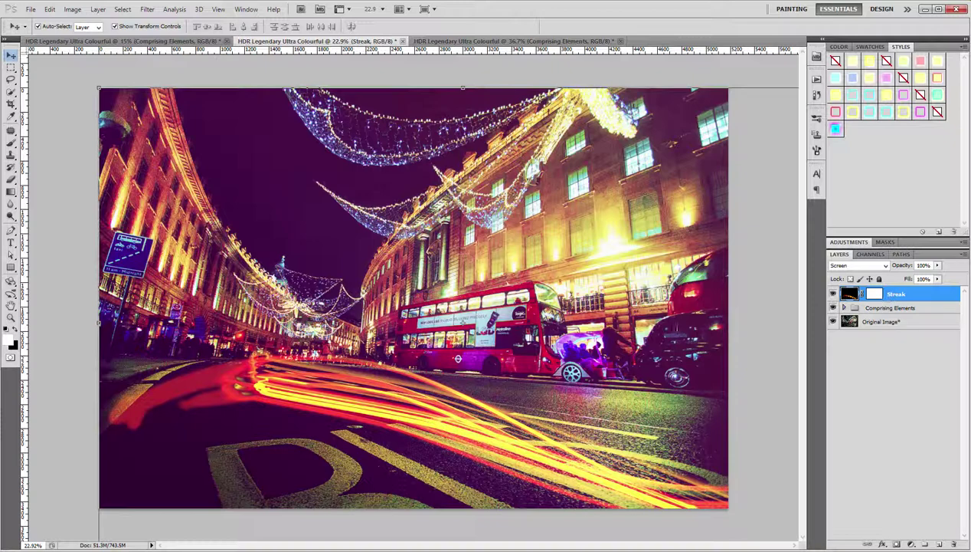
key(ctrl+t)
right_click(413, 233)
click(444, 323)
Preview the Shell Lower, Shell Upper and other warp presets, then cancel the warp
click(100, 27)
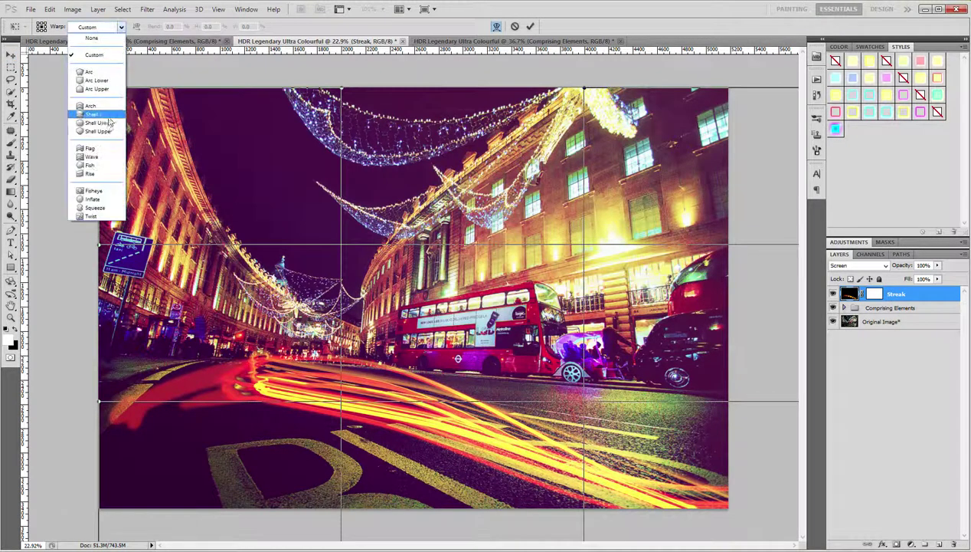
click(97, 123)
key(Down)
key(Up)
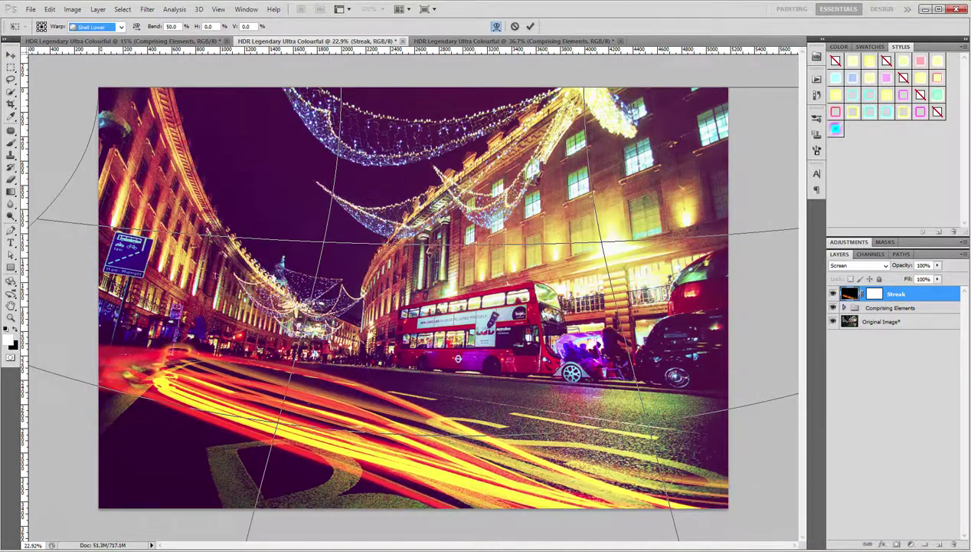
key(Down)
key(Down)
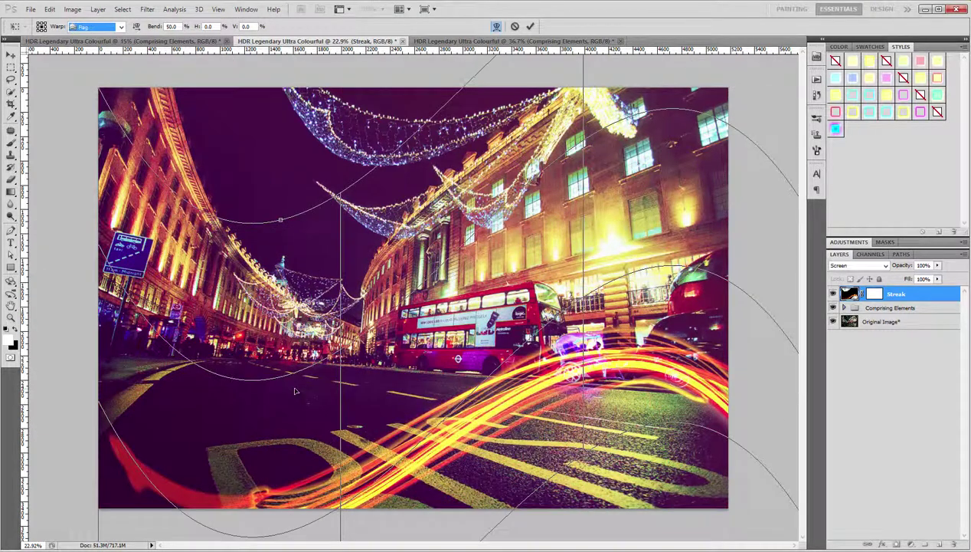
key(Down)
key(Down)
key(Down)
key(Down)
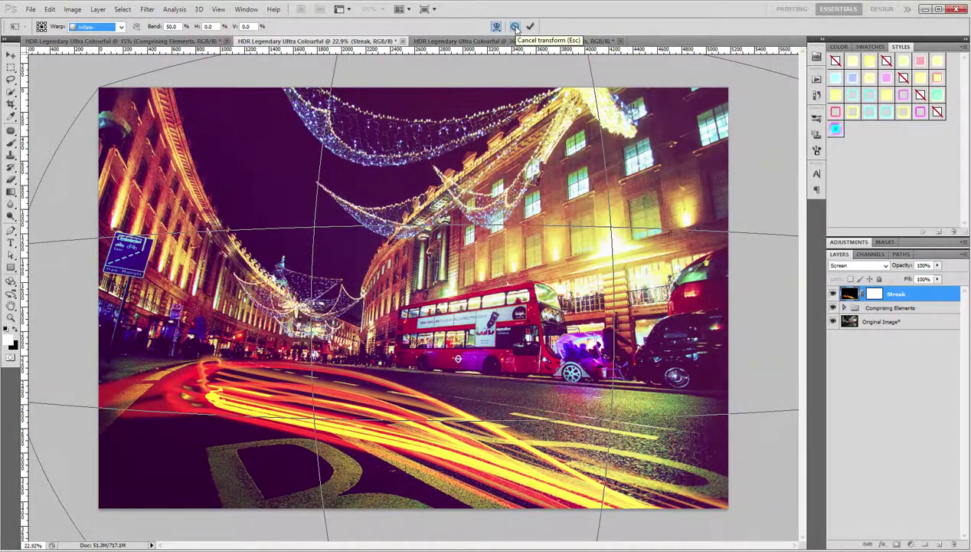
click(515, 27)
Drag the Streak layer's warp grid so the trails bend lower along the road, and commit
right_click(444, 392)
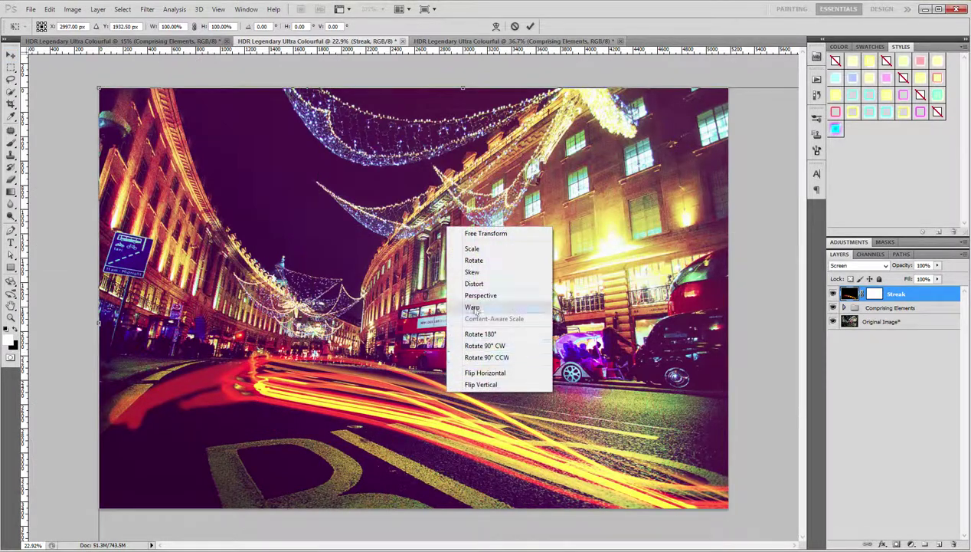
click(460, 306)
mouse_move(460, 307)
mouse_down()
mouse_move(549, 451)
mouse_move(339, 260)
mouse_move(289, 380)
mouse_up()
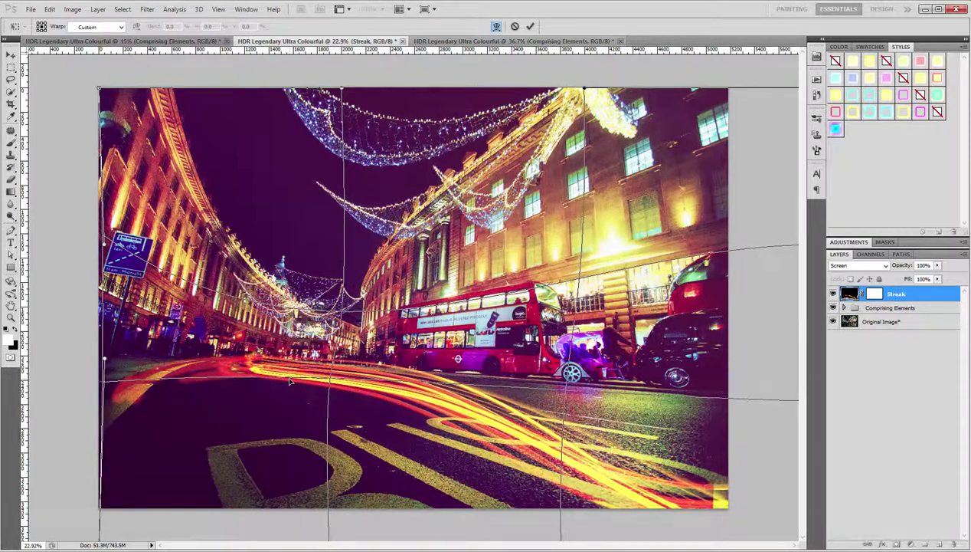
drag(289, 380, 434, 403)
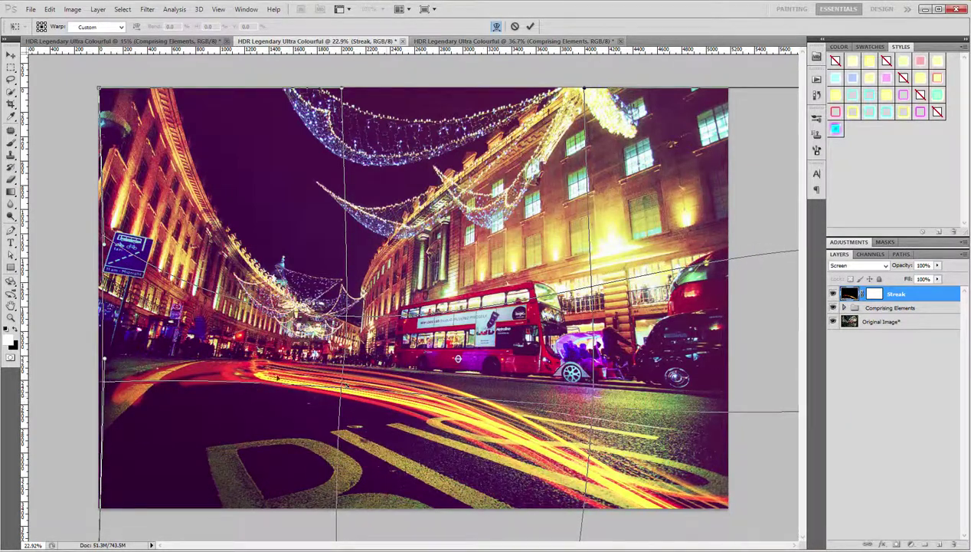
click(530, 26)
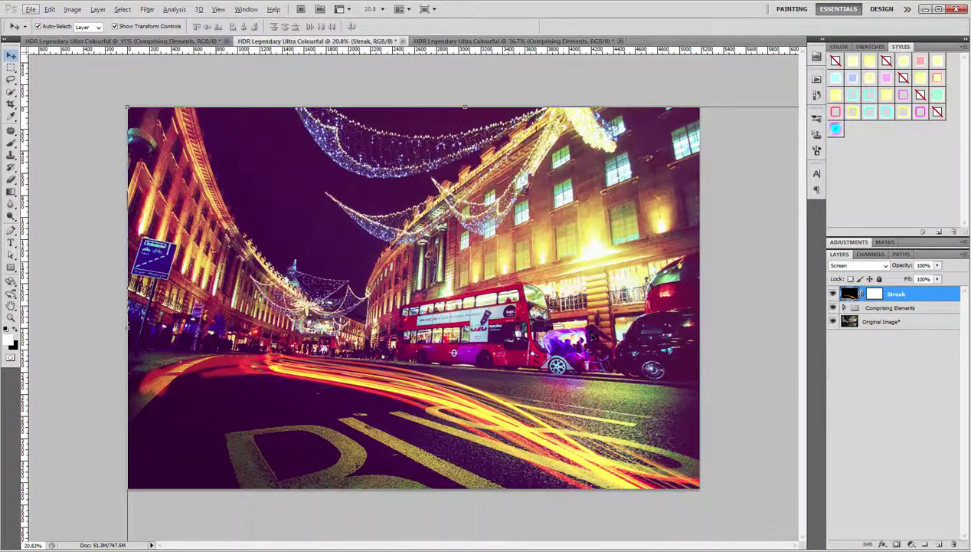
key(alt+Tab)
Replace the Word note with 'Beautiful. You can also duplicate the layer'
key(ctrl+a)
text(Beautiful)
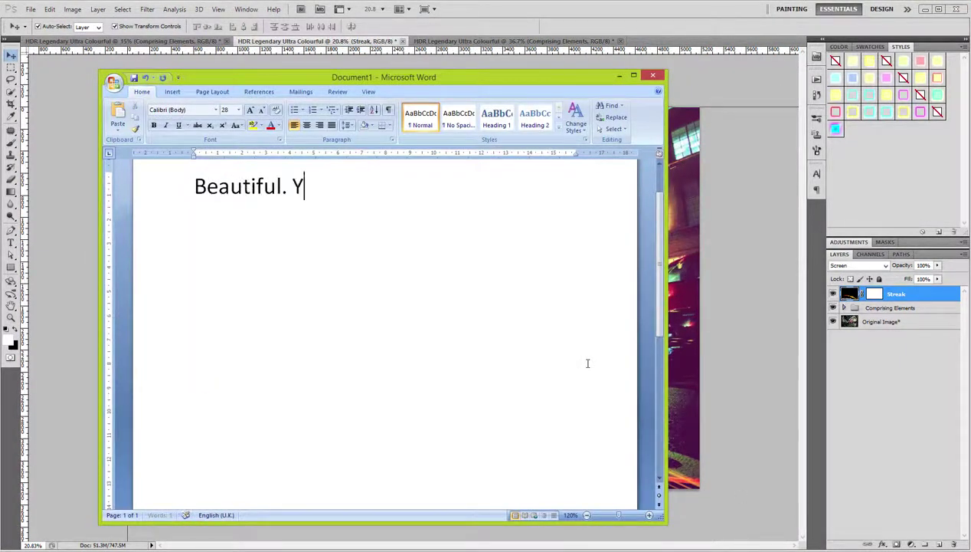
text(also)
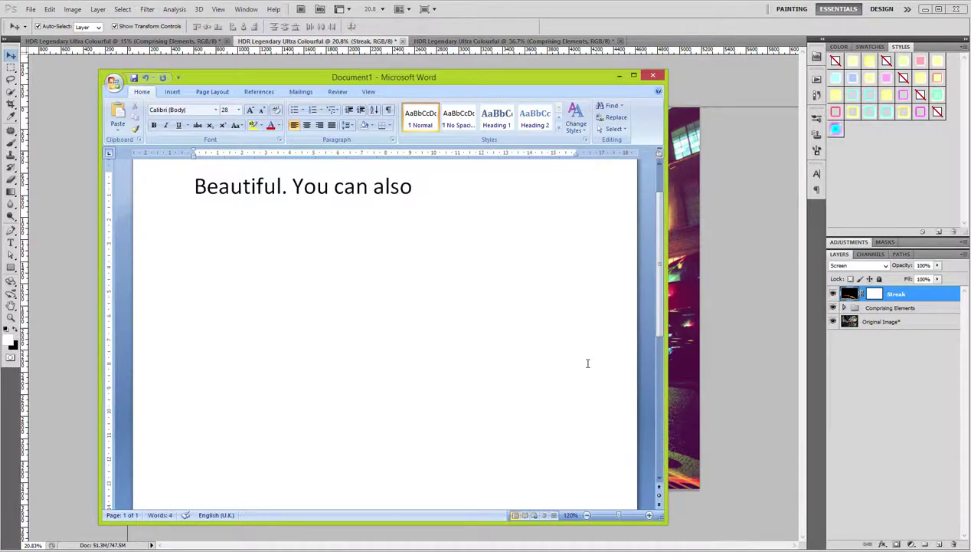
text( doubl)
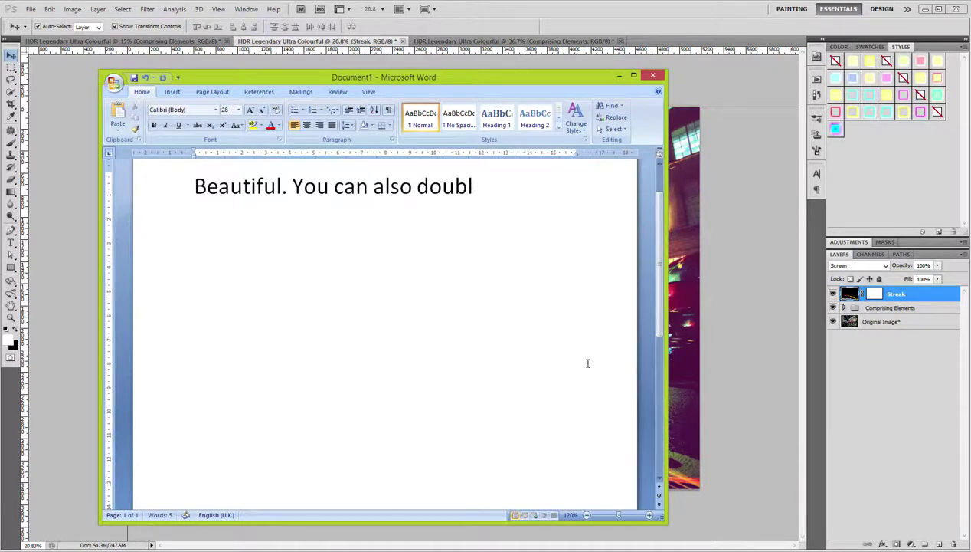
text(icat)
key(BackSpace)
key(BackSpace)
key(BackSpace)
text(he layer)
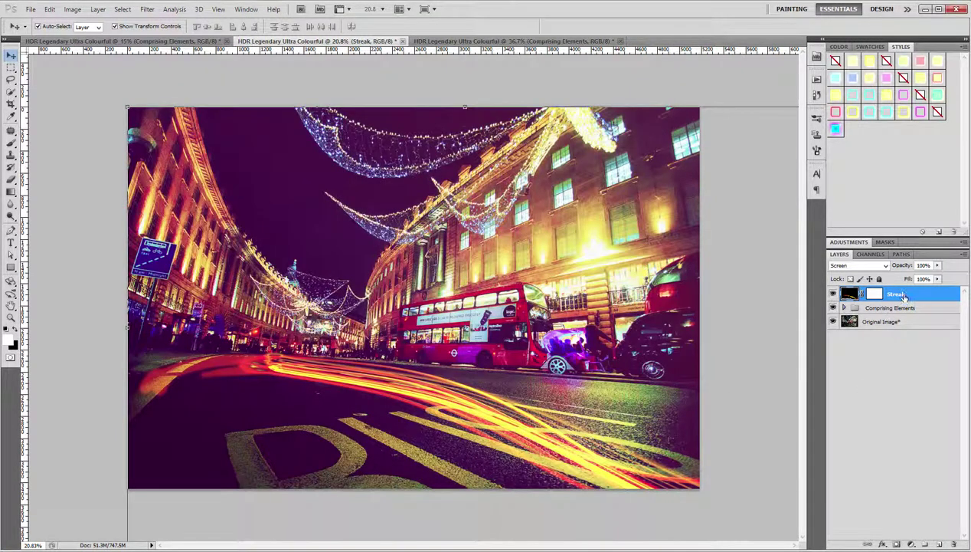
Duplicate the Streak layer and shift the copy's streaks to the right
drag(908, 295, 939, 544)
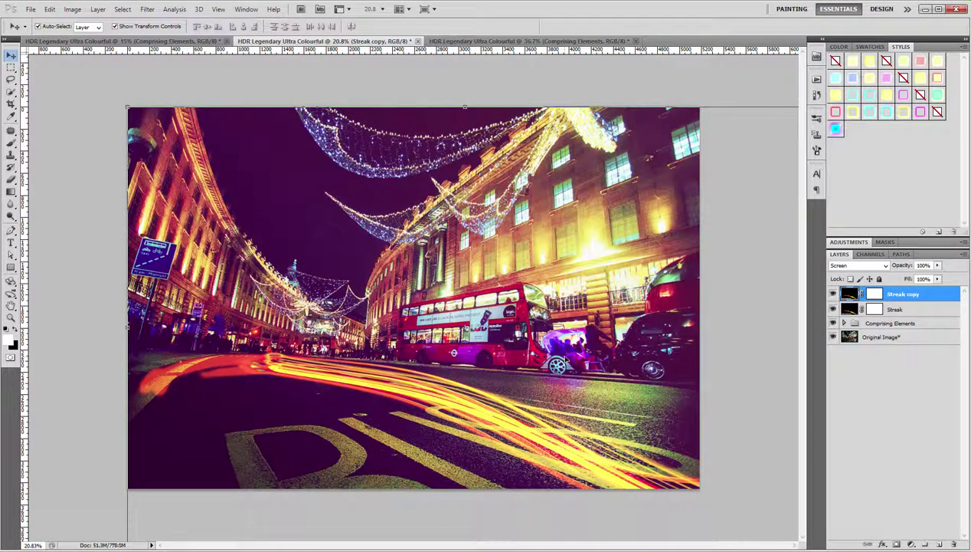
key(ctrl+t)
mouse_move(383, 389)
mouse_down()
mouse_move(450, 392)
mouse_move(437, 386)
mouse_up()
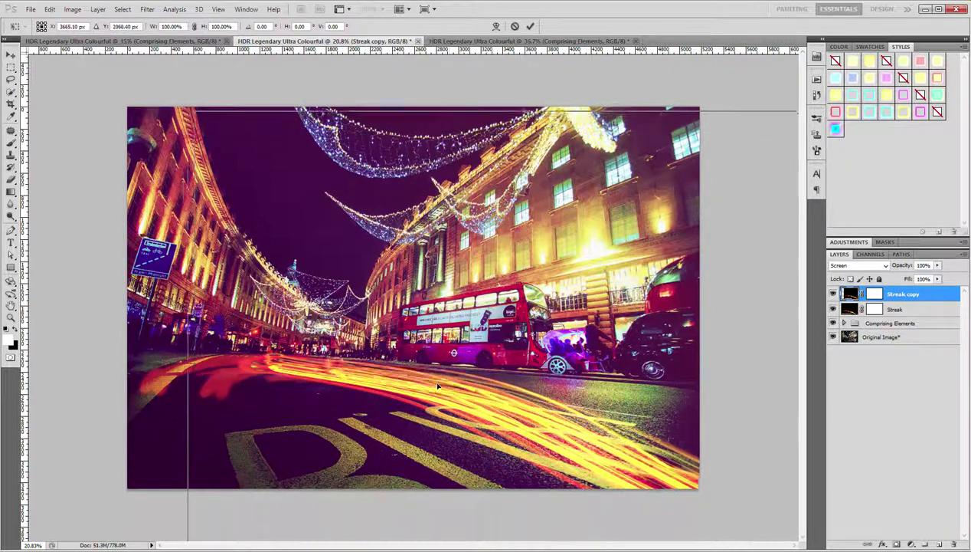
right_click(379, 376)
click(406, 450)
Cycle the Streak copy through warp presets (Flag, Shell Lower, others), settling on Twist
click(93, 26)
click(111, 150)
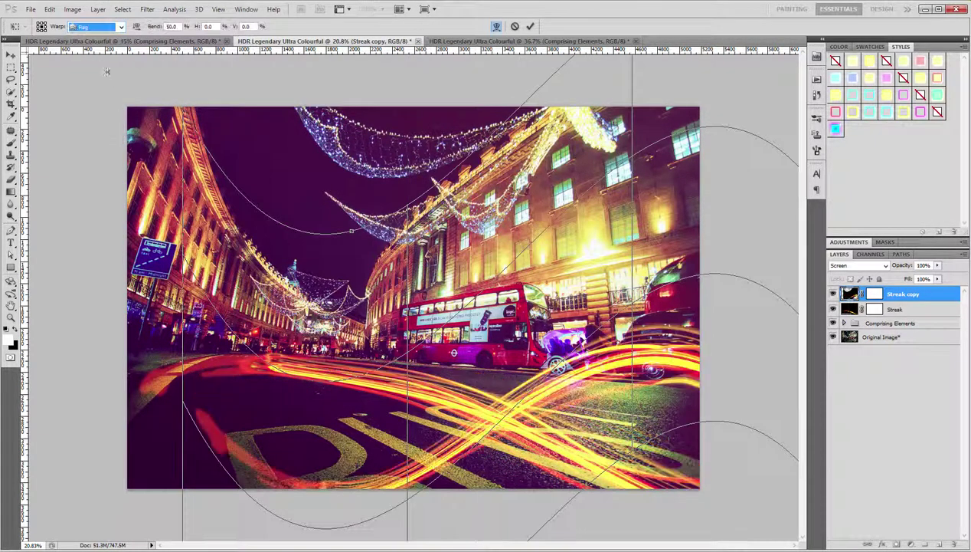
key(Down)
key(Down)
key(Down)
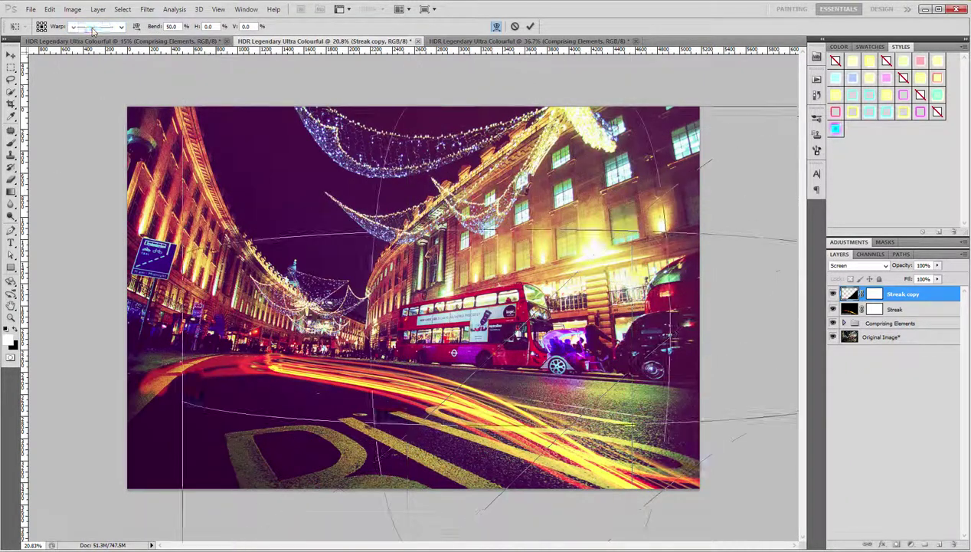
key(Down)
key(Down)
key(Down)
key(Down)
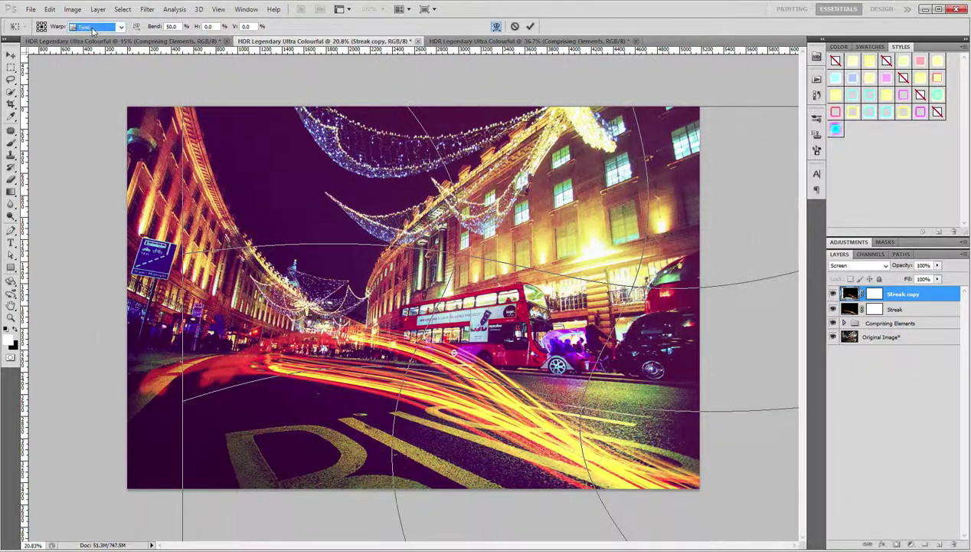
key(Up)
key(Down)
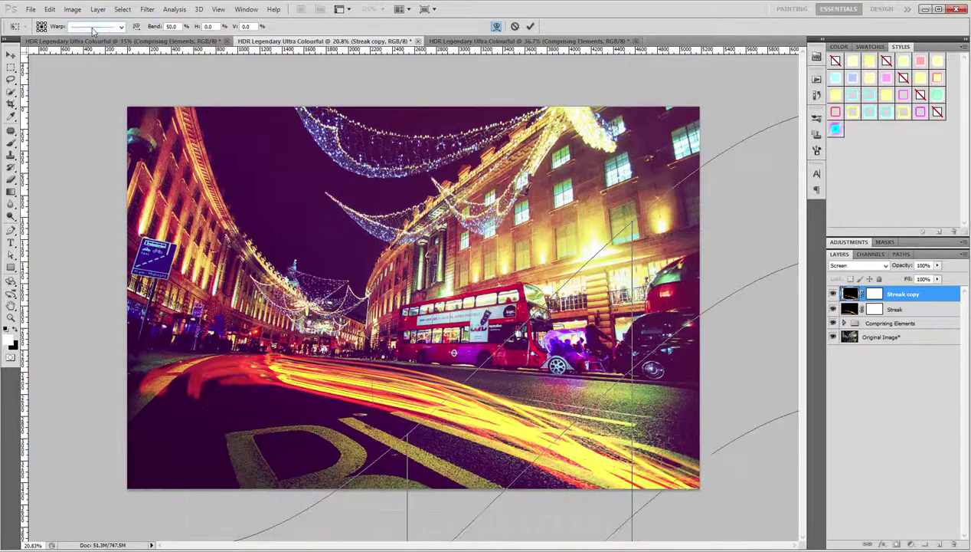
key(Up)
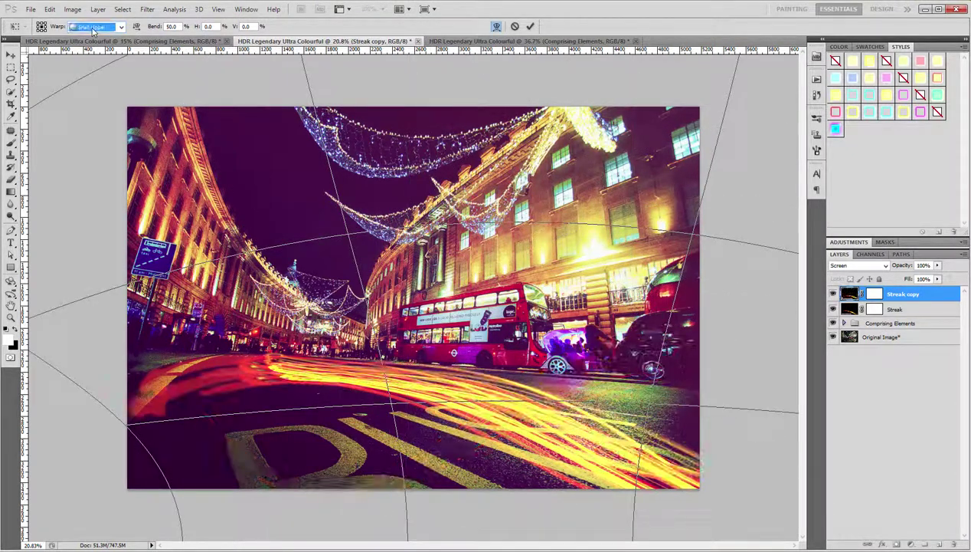
key(Up)
key(Up)
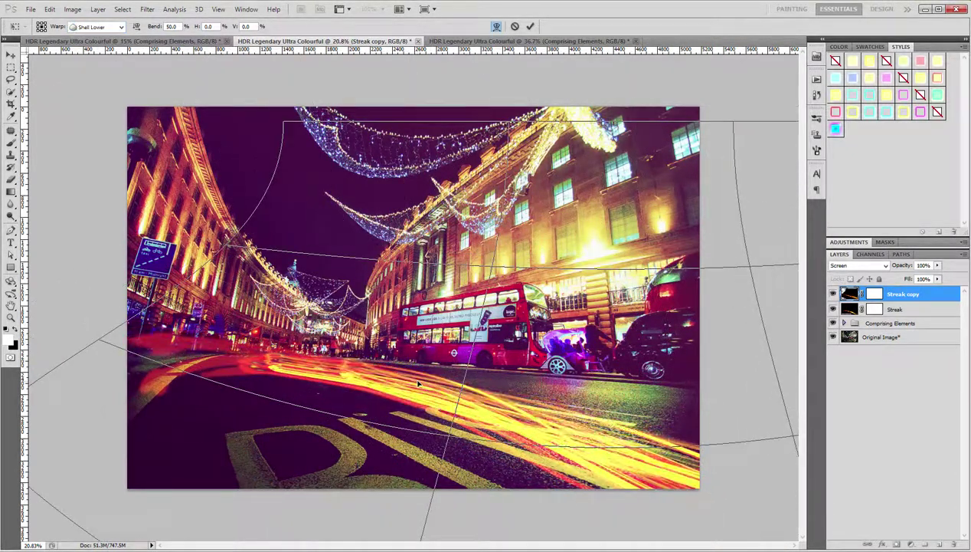
key(Up)
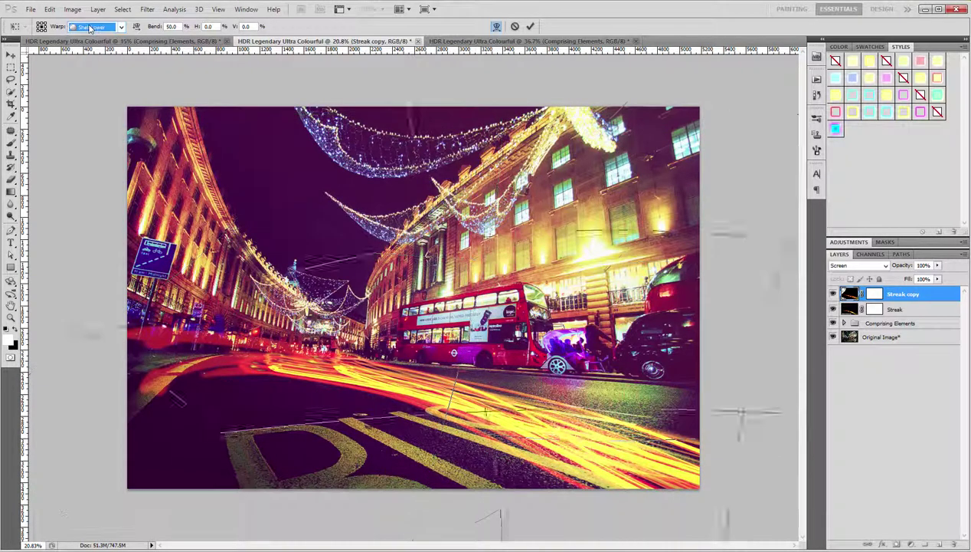
key(Up)
key(Up)
key(Down)
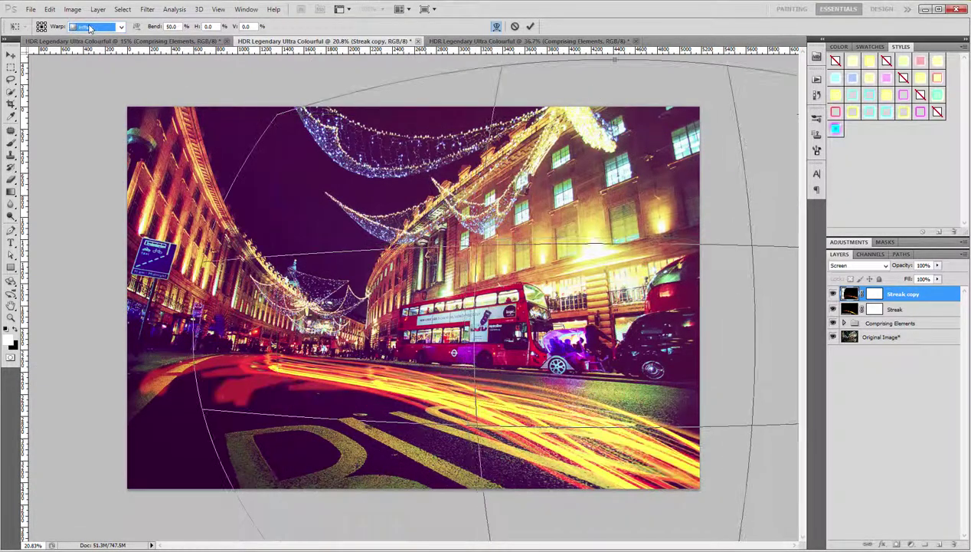
key(Down)
key(Down)
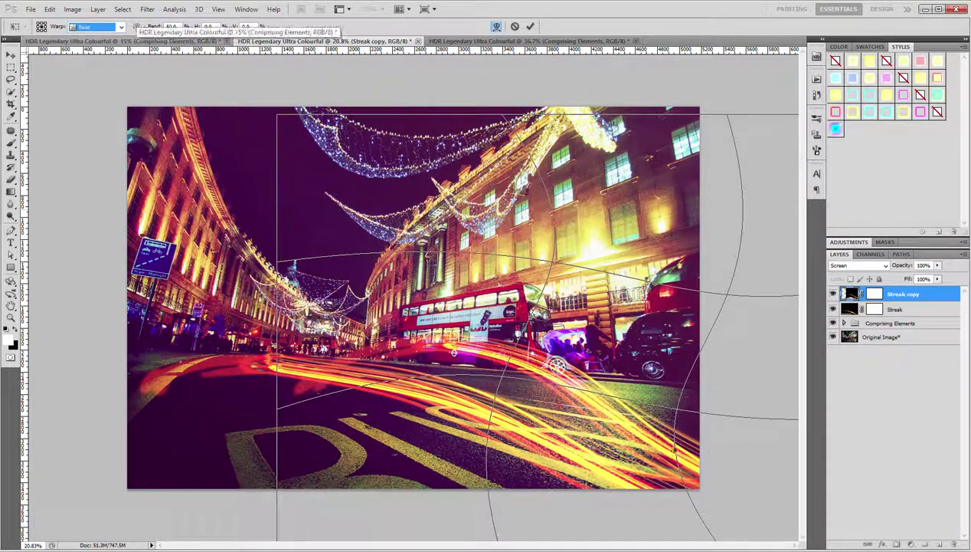
Drag the mesh to twist the copy's trails further and commit the warp
drag(466, 334, 544, 481)
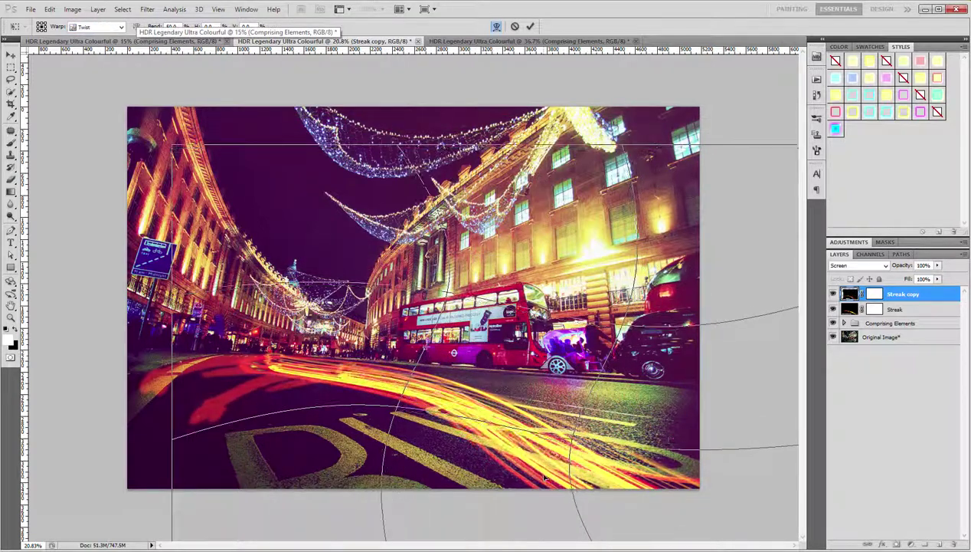
click(530, 26)
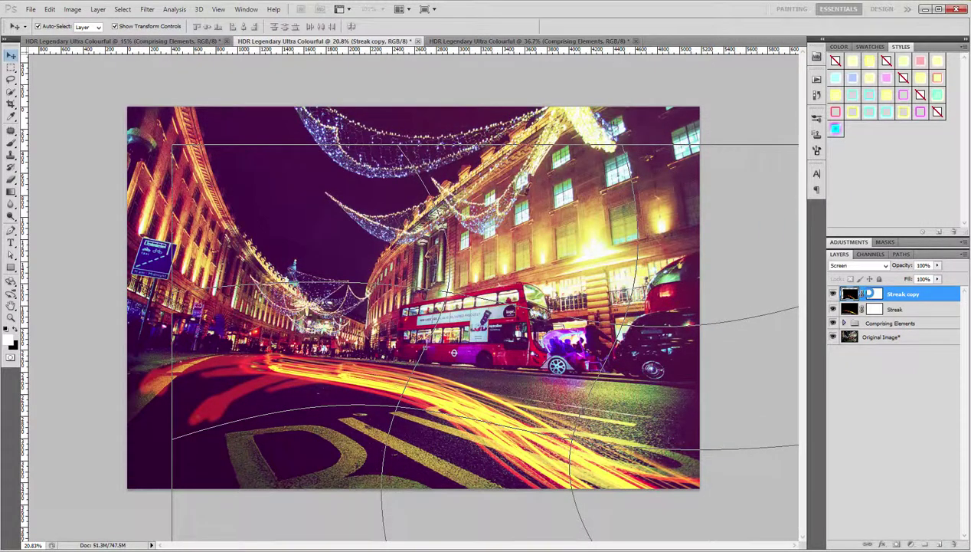
click(875, 293)
Brush black onto the Streak copy and Streak masks to hide the trails' left ends
key(b)
mouse_move(199, 419)
mouse_down()
mouse_move(277, 390)
mouse_move(227, 406)
mouse_up()
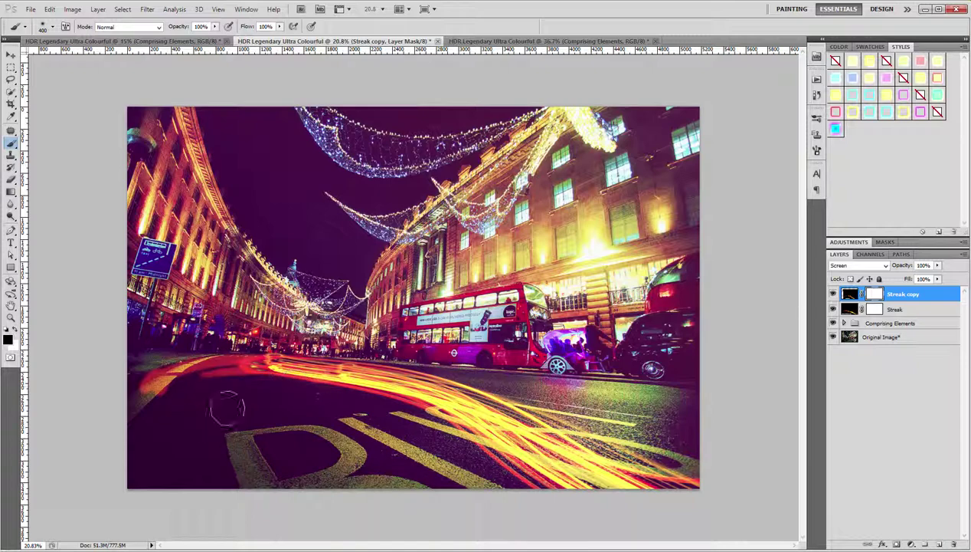
click(874, 308)
drag(142, 395, 241, 344)
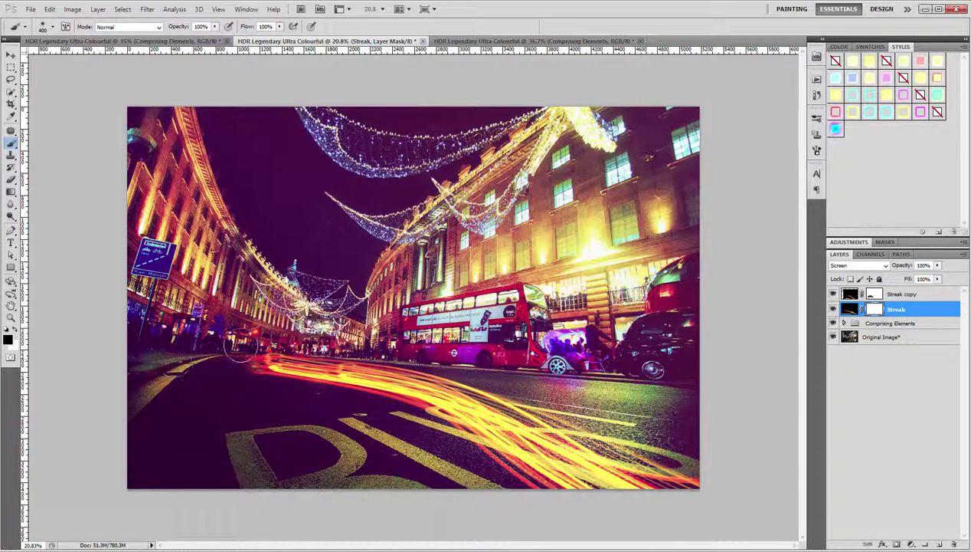
key(ctrl+minus)
click(11, 56)
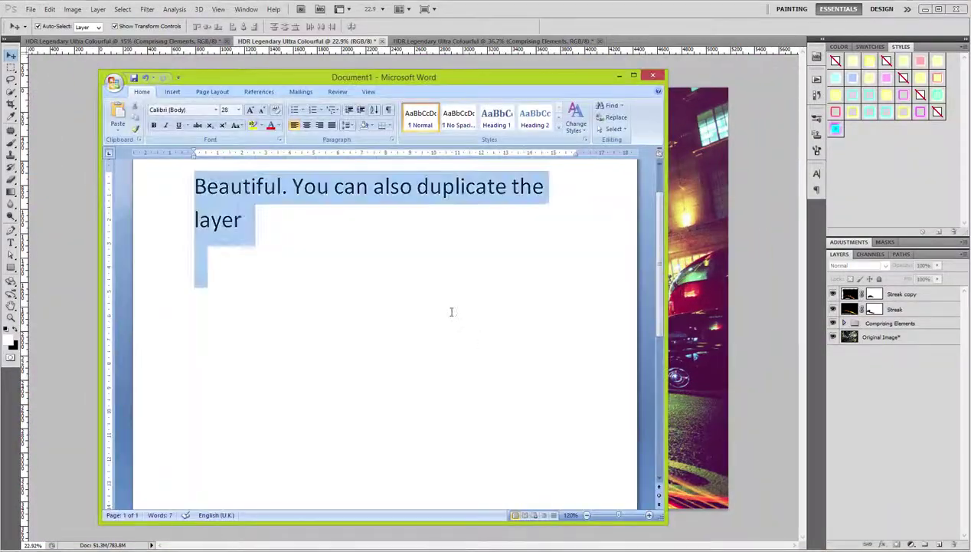
Type the 'Designed for photographers and designers…' paragraph ending 'very slow shutter-speed.'
text(Designed for photo)
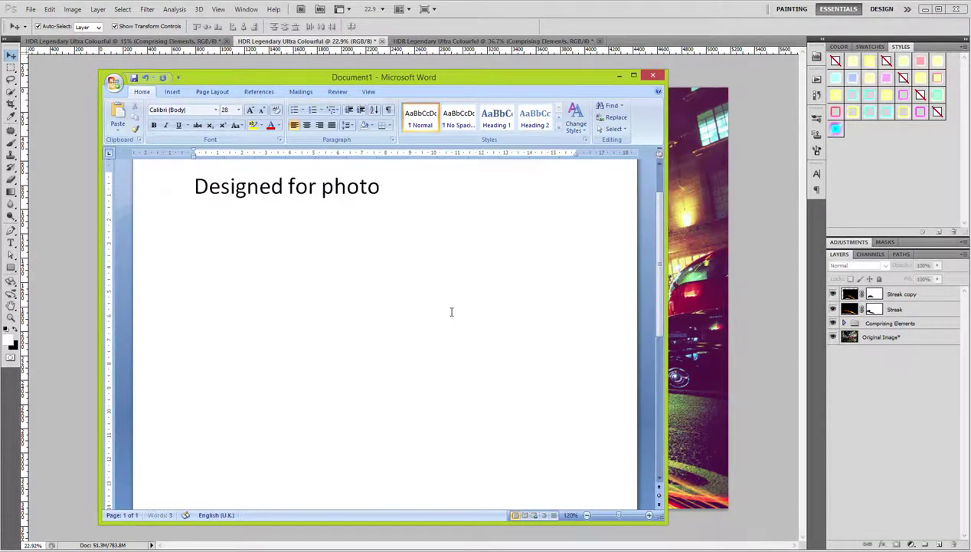
text(graphers and designers. Now)
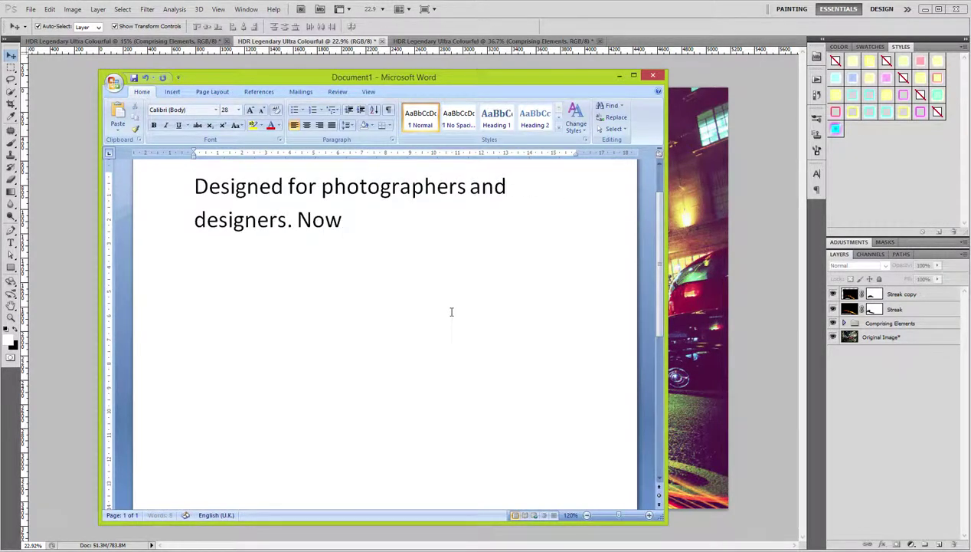
text( you can easily achieve high-)
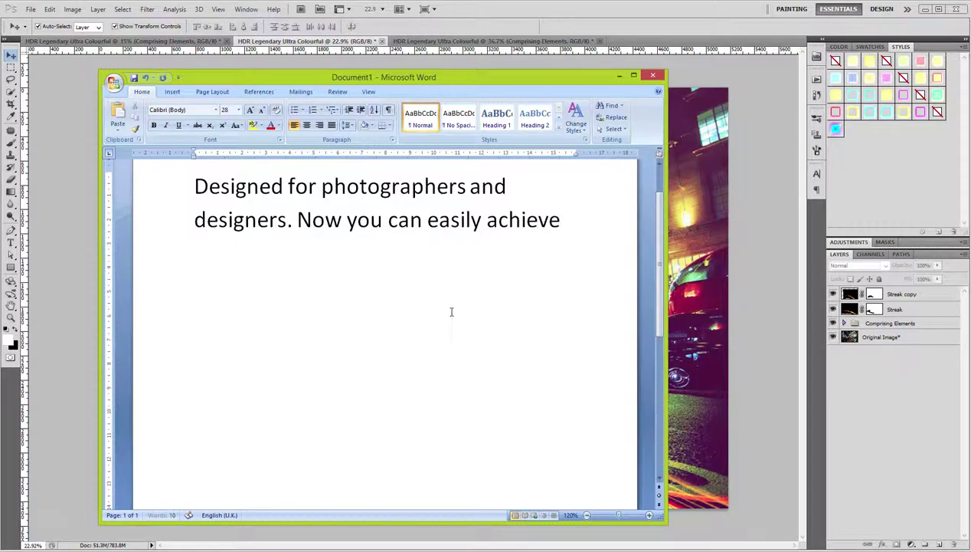
text(end )
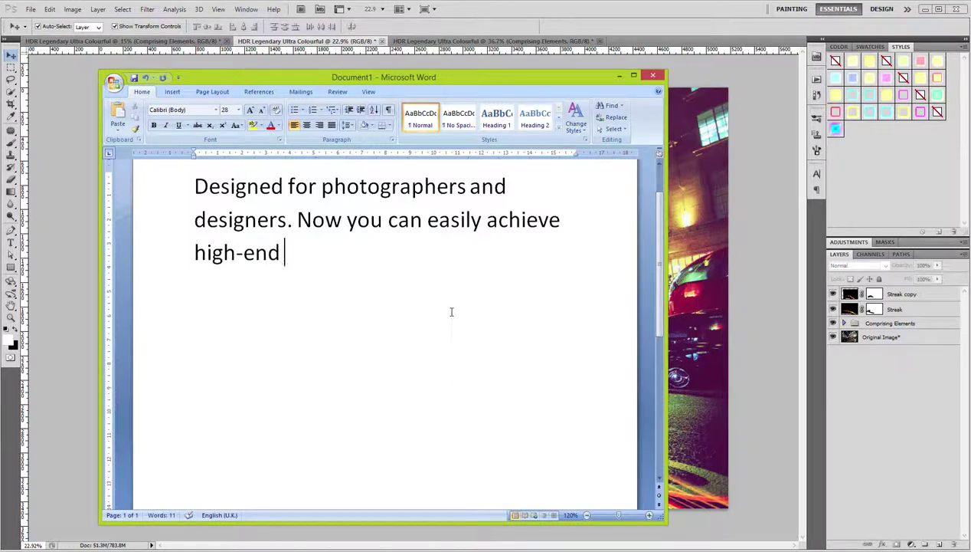
text(camera d)
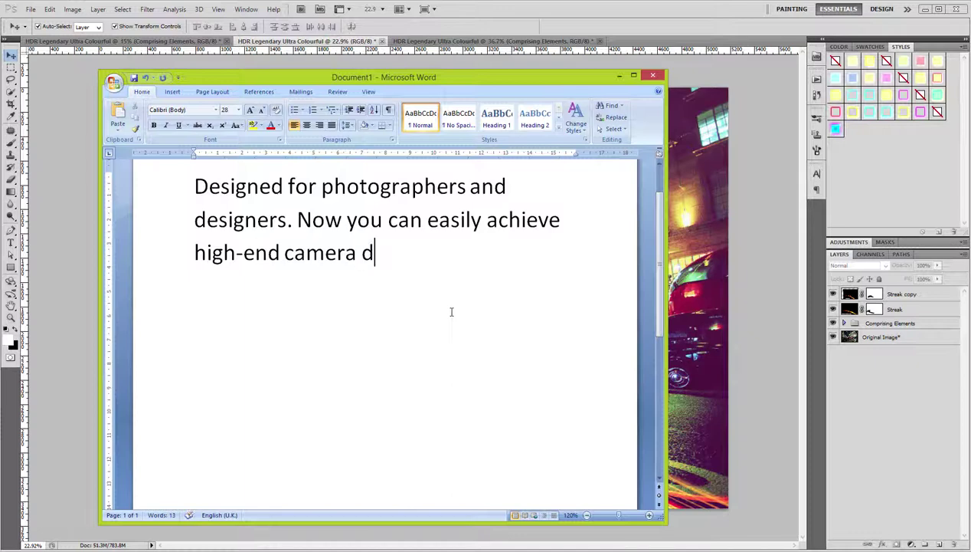
text(igital quality)
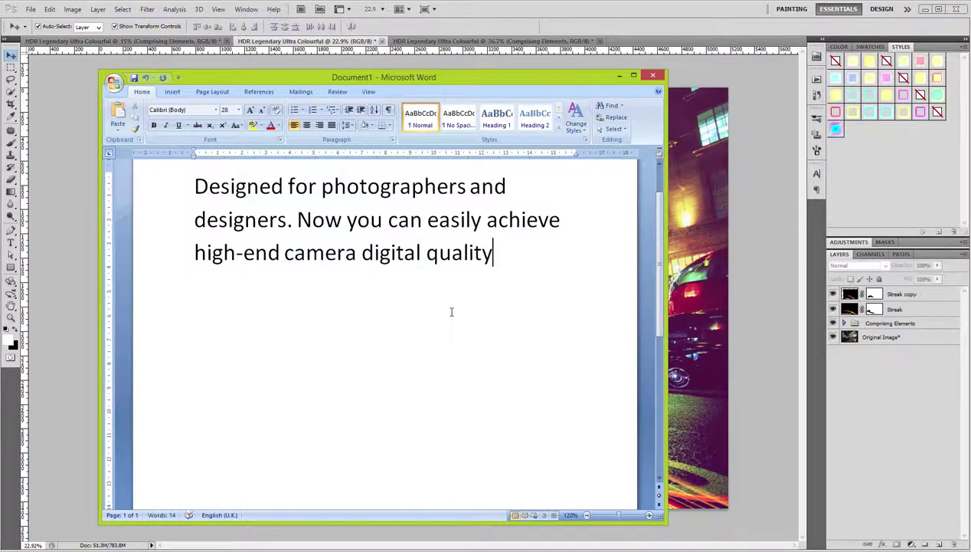
text( and speed-)
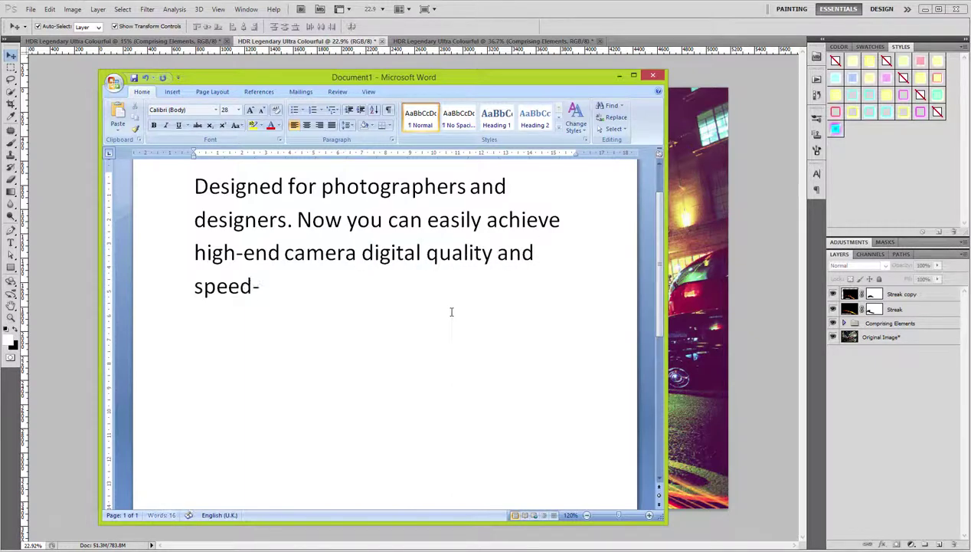
text(light streak )
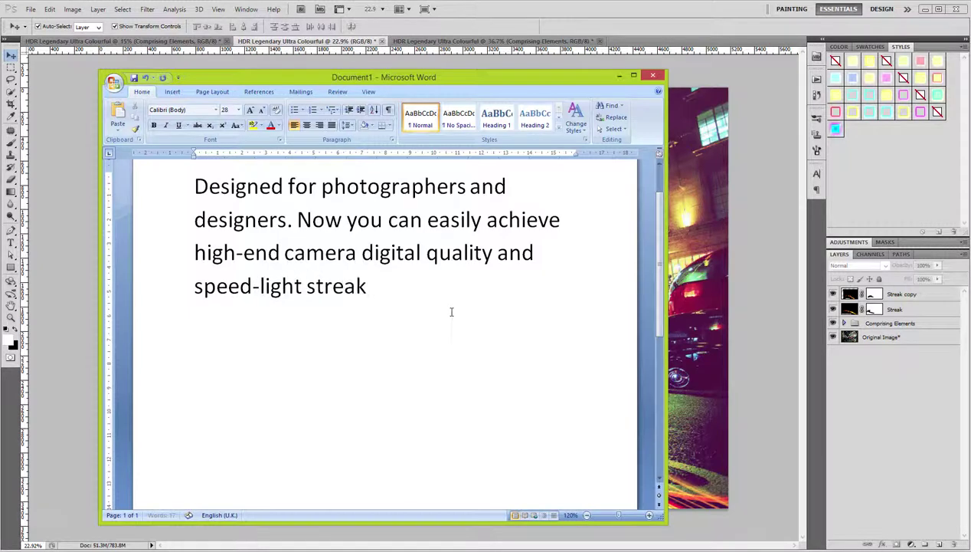
text(which)
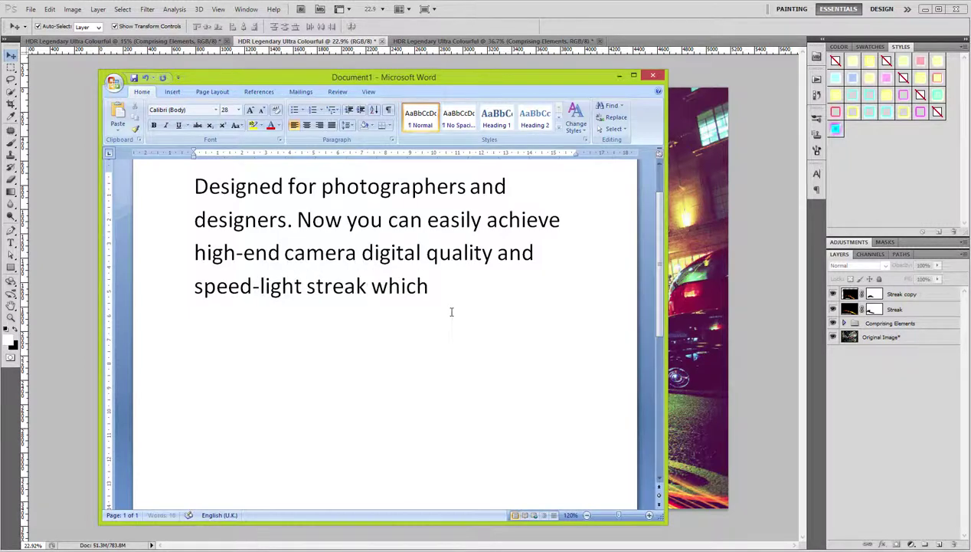
text( can be achieved)
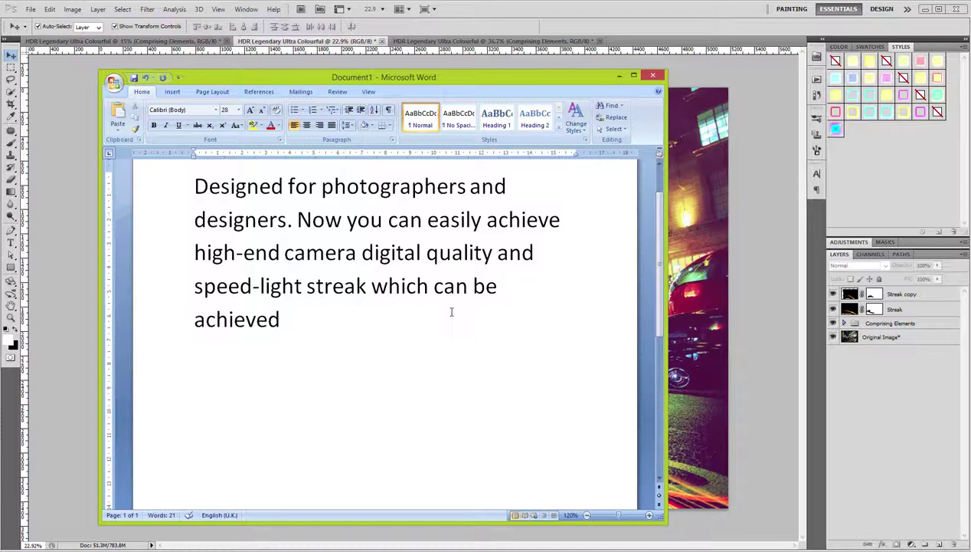
text( at)
text( a very s)
key(BackSpace)
key(BackSpace)
key(BackSpace)
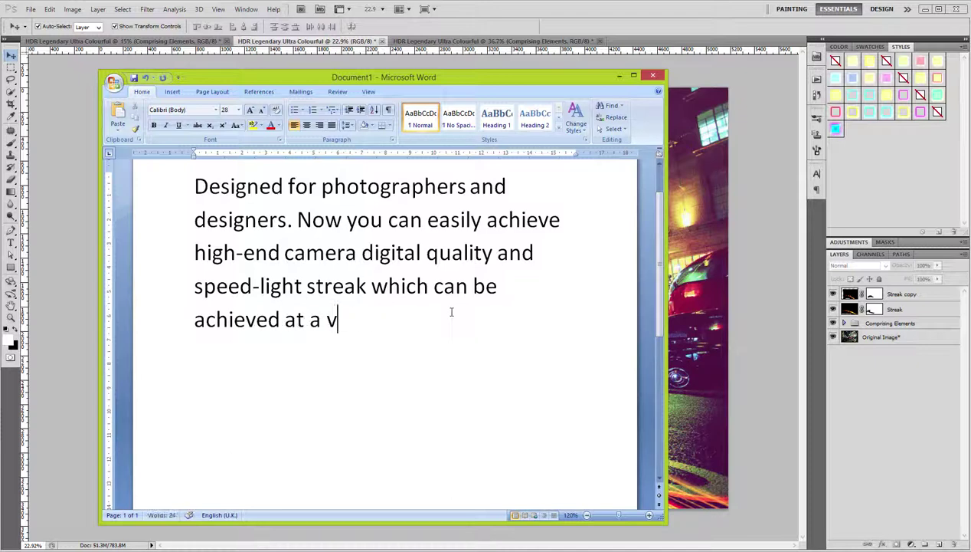
text(ery swl)
key(BackSpace)
key(BackSpace)
text(low )
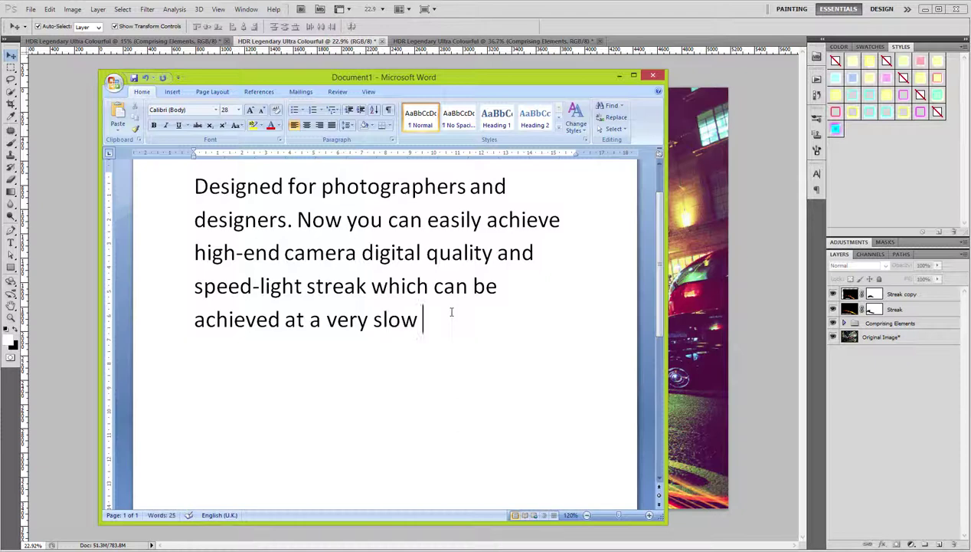
text(shutter-s)
text(peed.)
Group Streak and Streak copy, nest them with Comprising Elements into Group 2, and toggle its visibility
click(831, 312)
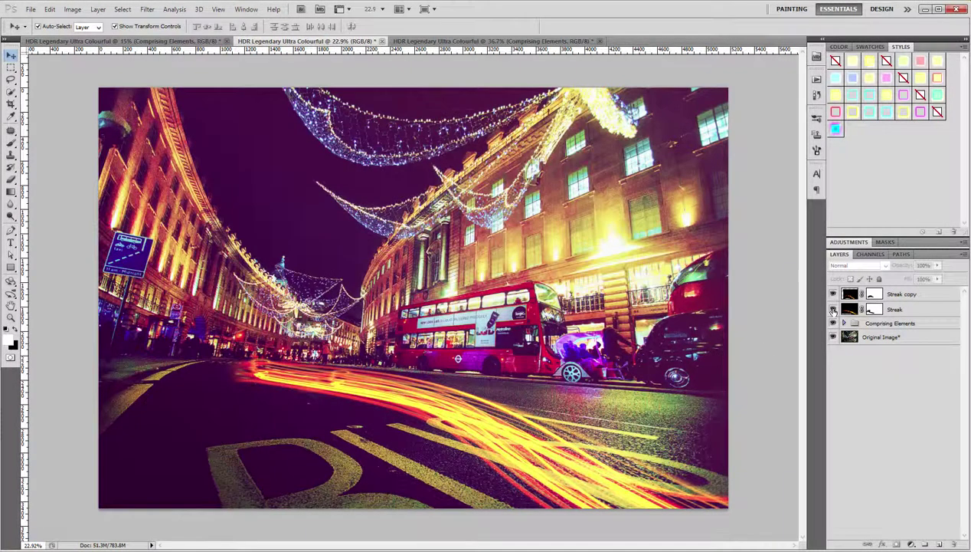
click(848, 294)
key(ctrl+g)
shift+click(848, 304)
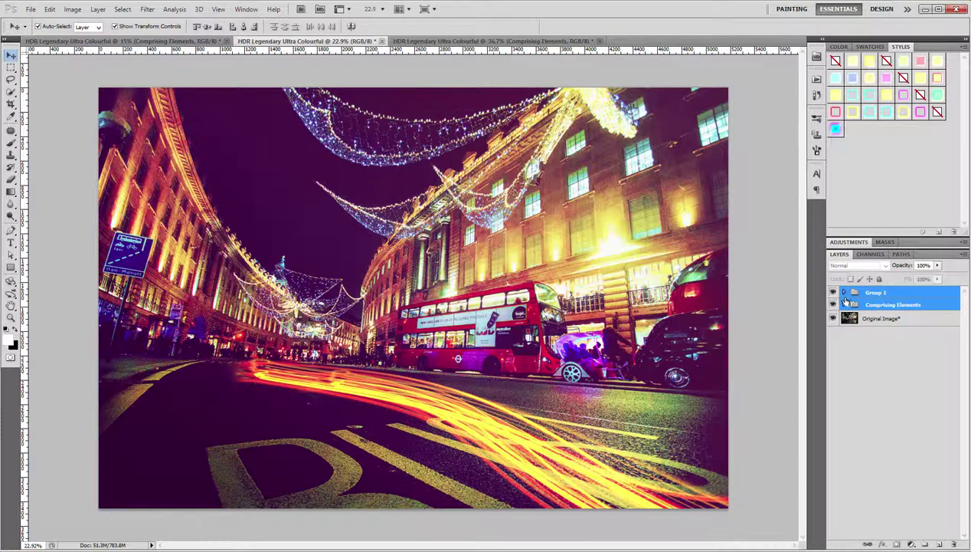
key(ctrl+g)
click(832, 292)
click(832, 292)
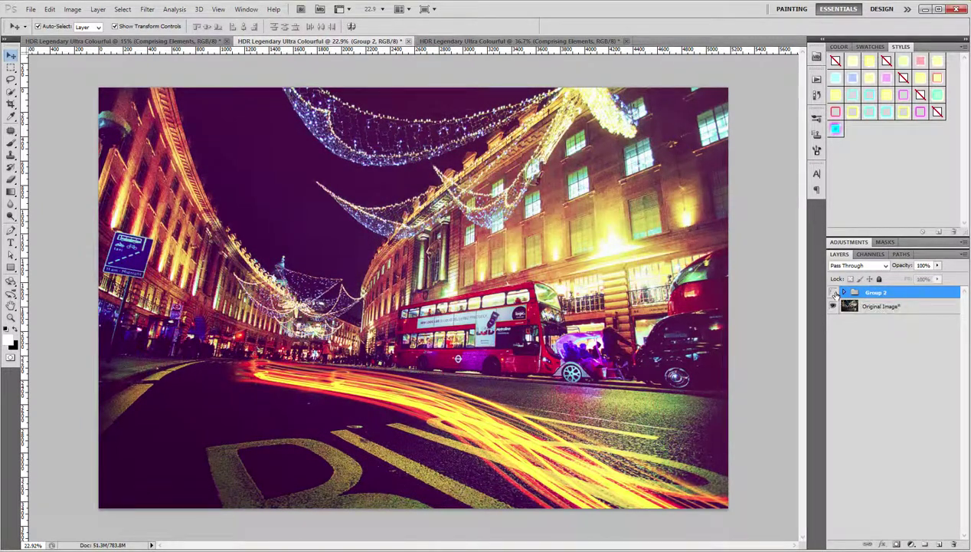
click(832, 292)
scroll(636, 398, up, 1)
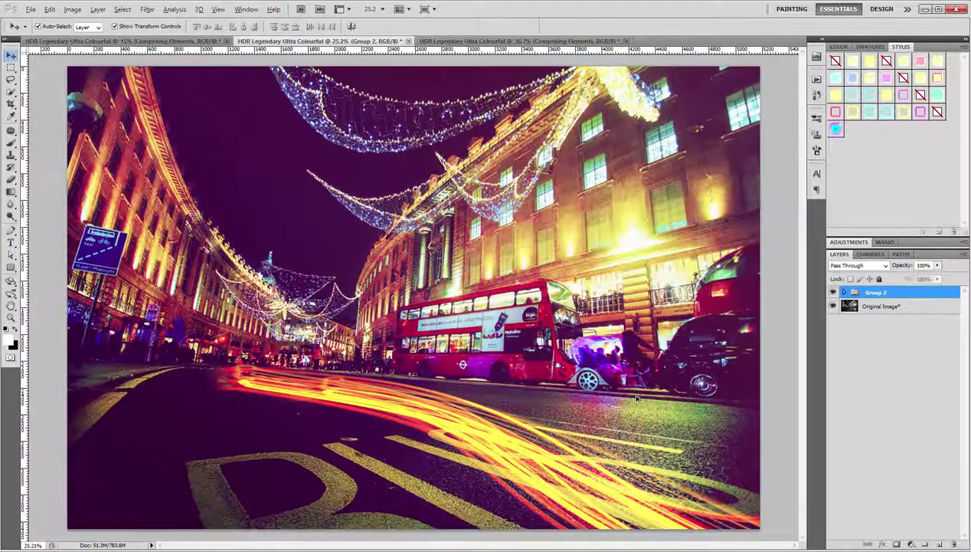
Write 'Thank you for watching and thanks for the purchase!', 'Download link is below.' and 'Best regard'
key(alt+Tab)
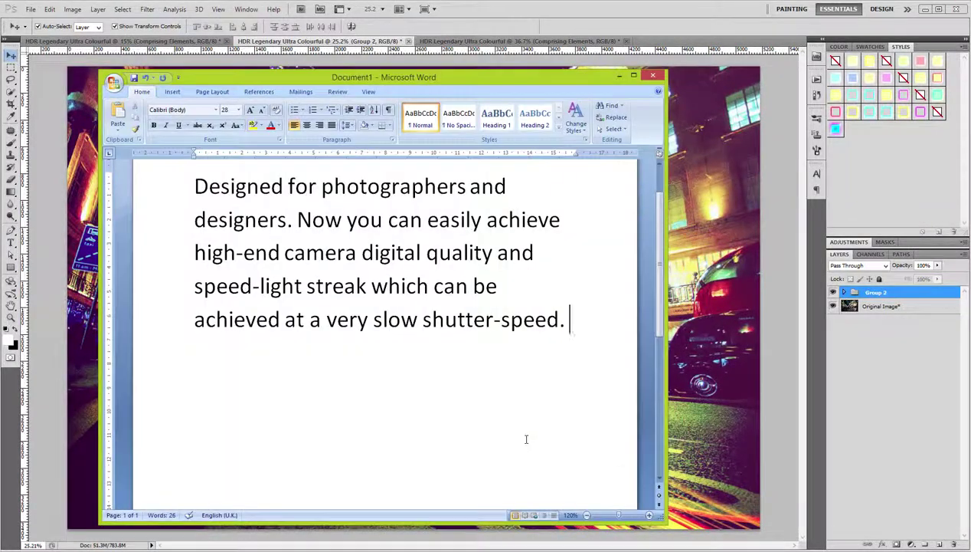
key(ctrl+a)
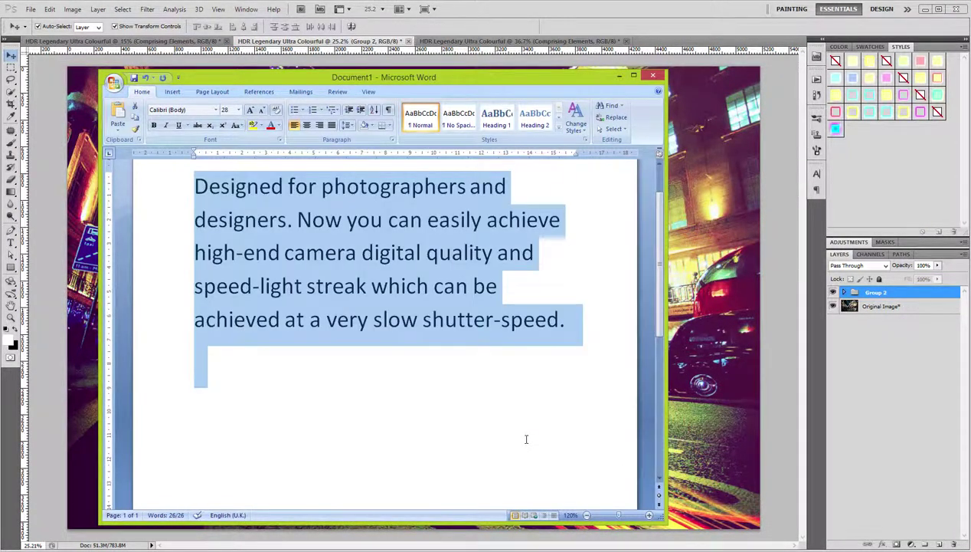
text(Thank you for watching)
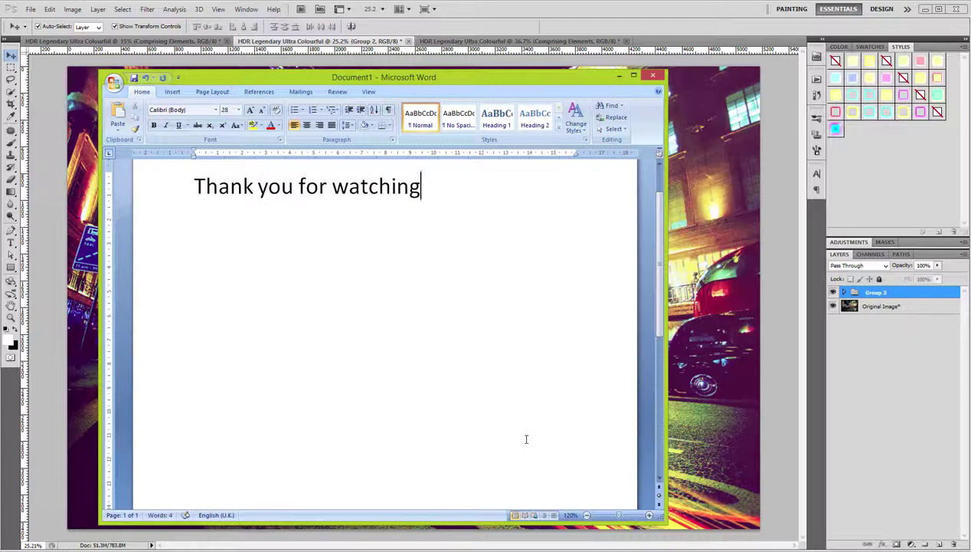
text( and thanks for the purchase!)
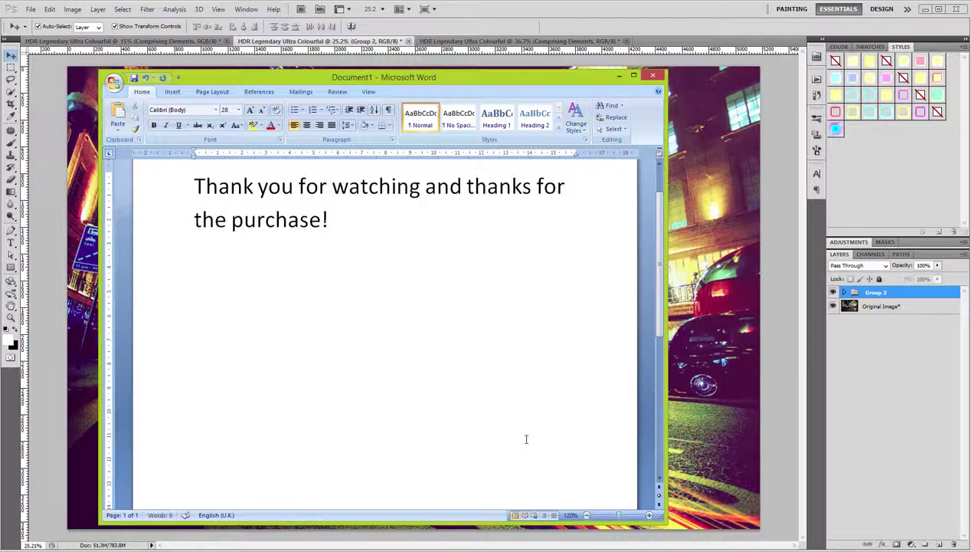
key(Return)
key(Return)
text(Dow)
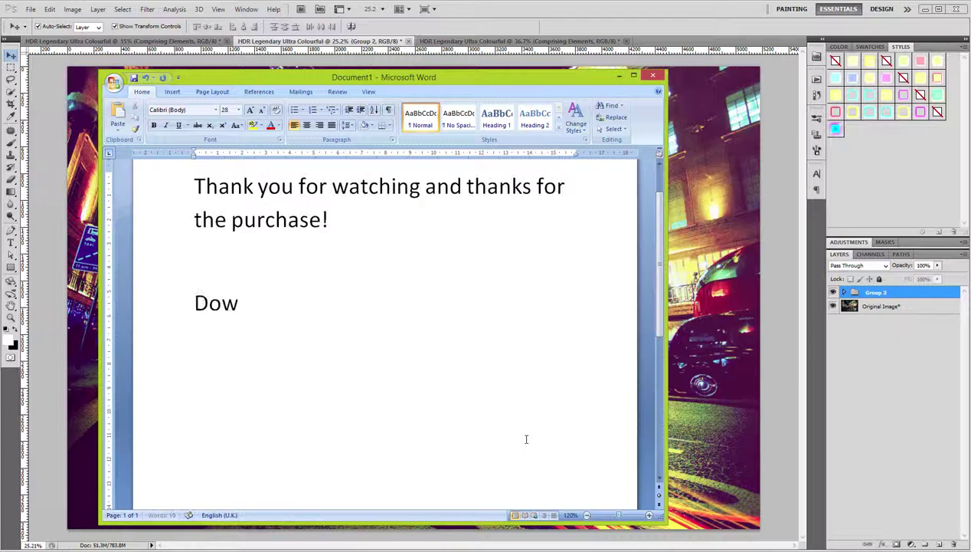
text(nload link is below.  )
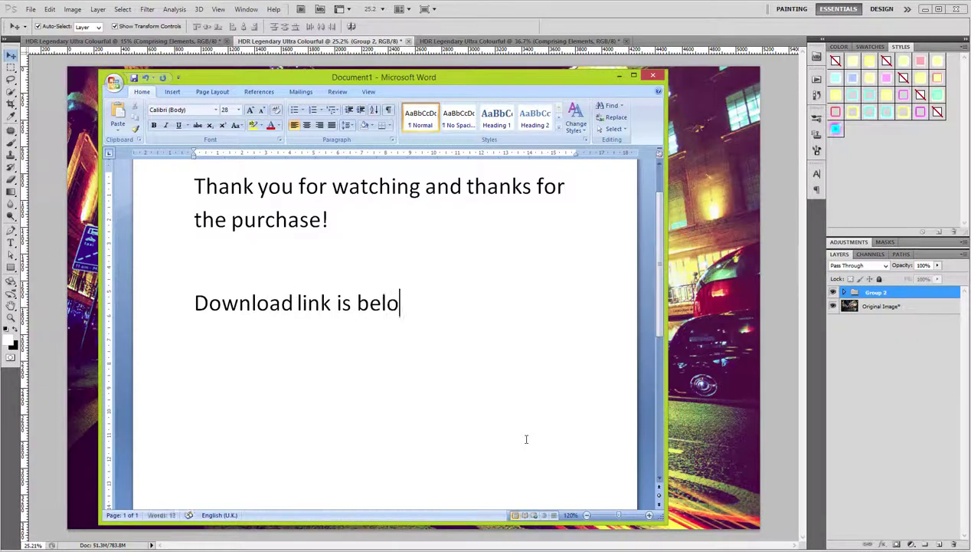
text(Best)
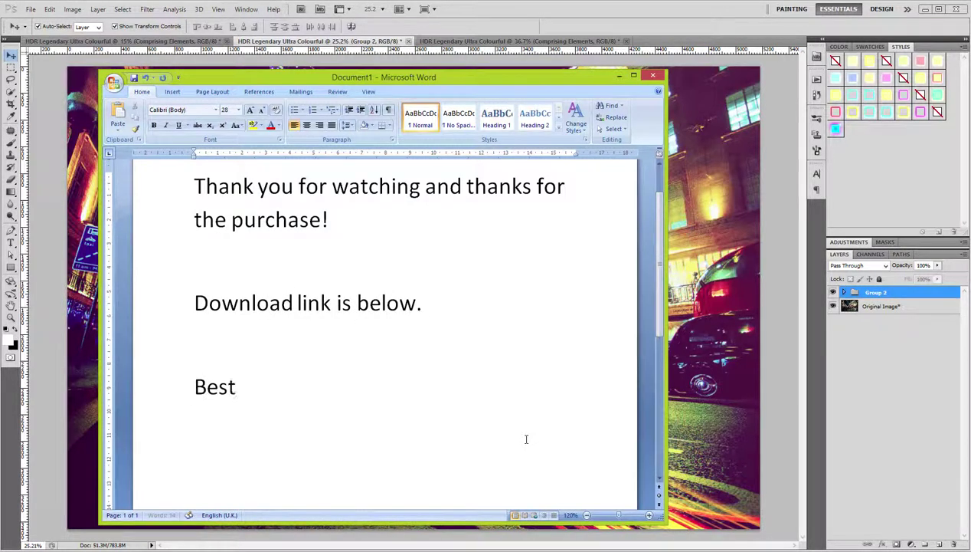